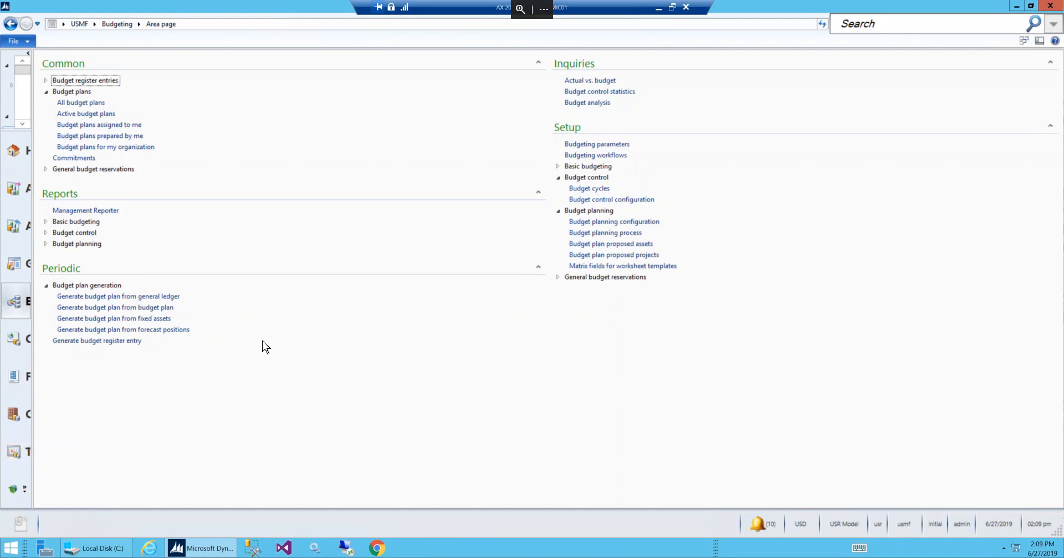
Switch to the Budget Planning Demo Graphic workbook in Excel to examine its contents
{"action": "mouse_move", "coordinate": [133, 548]}
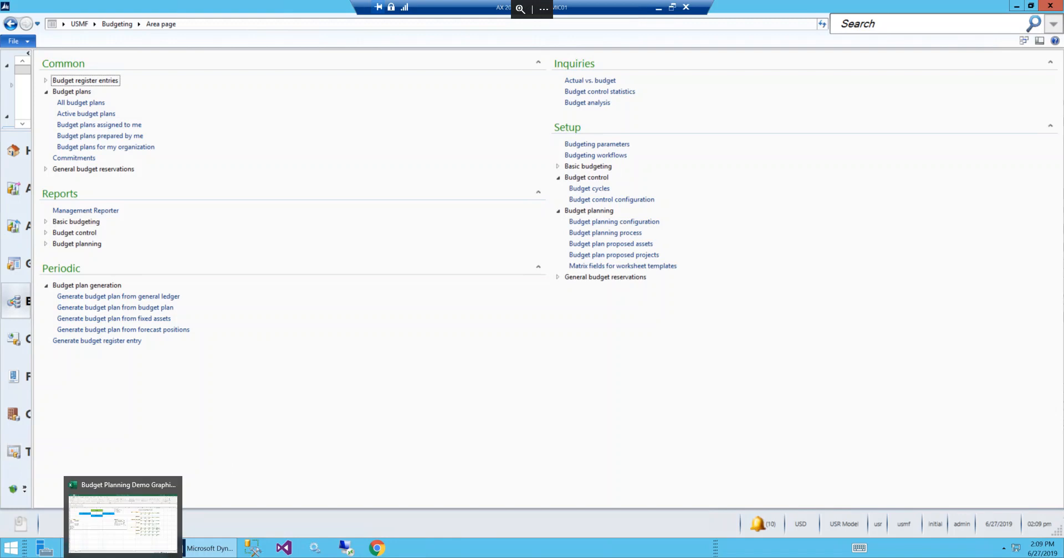
{"action": "left_click", "coordinate": [133, 501]}
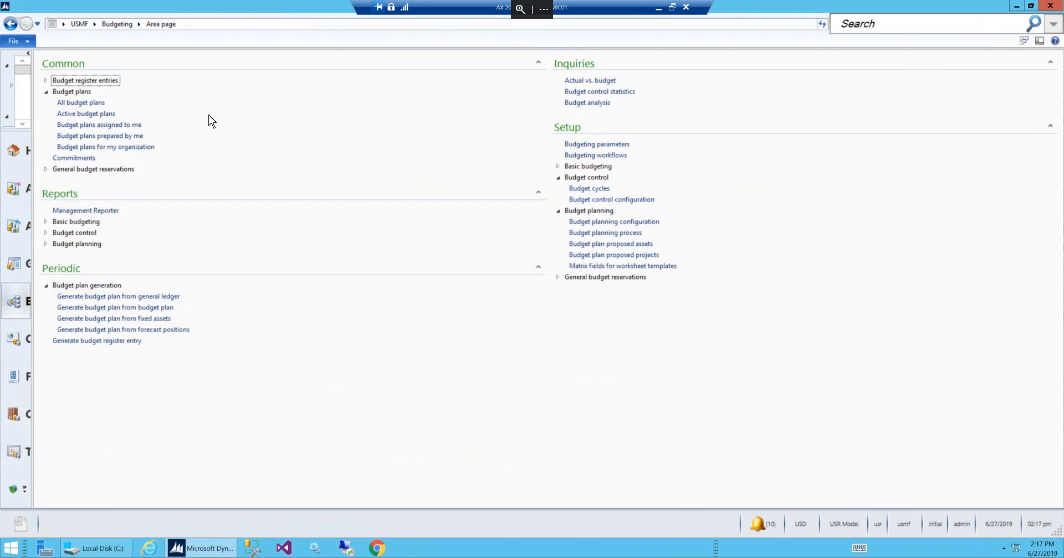
Open the organization hierarchies form of the Organization administration module for USMF
{"action": "left_click", "coordinate": [95, 24]}
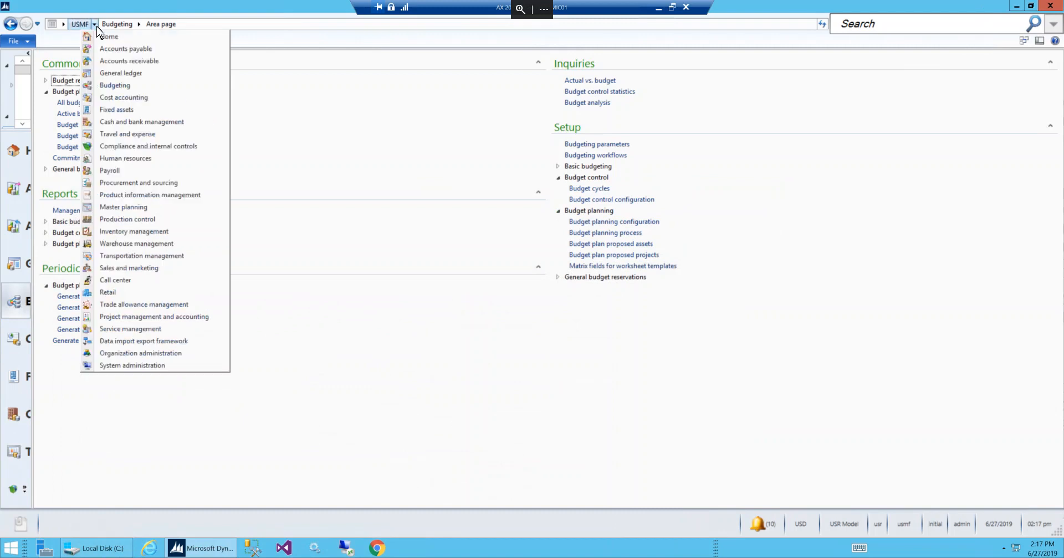
{"action": "left_click", "coordinate": [120, 90]}
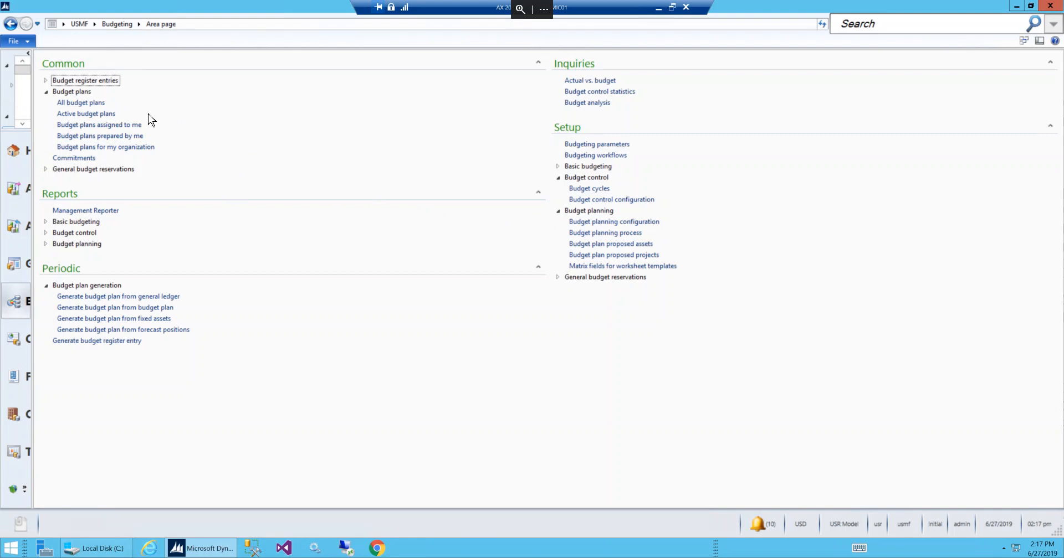
{"action": "left_click", "coordinate": [95, 25]}
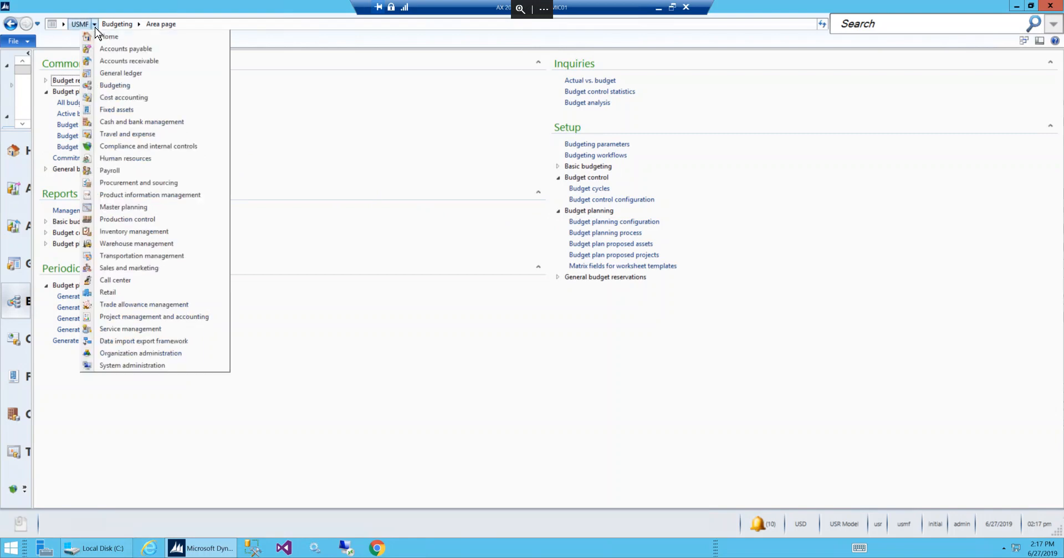
{"action": "left_click", "coordinate": [140, 354]}
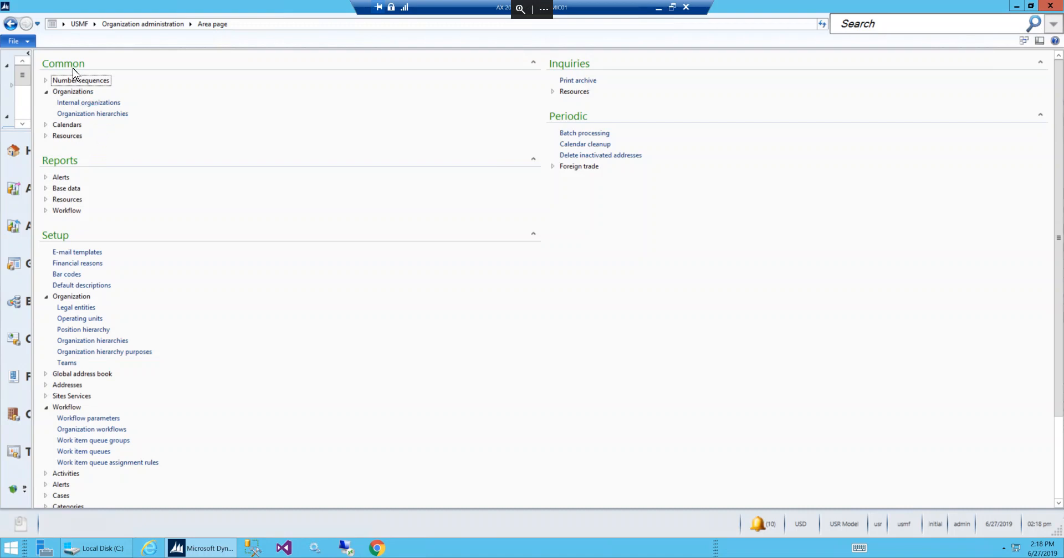
{"action": "left_click", "coordinate": [101, 115]}
{"action": "left_click", "coordinate": [118, 343]}
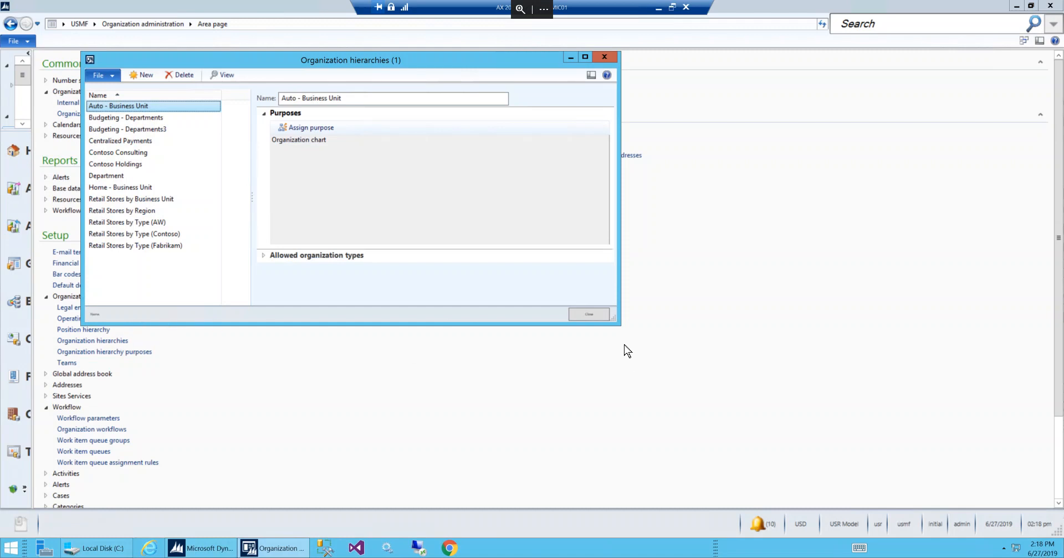
Enlarge the form slightly and view the Budgeting - Departments3 hierarchy in the hierarchy designer
{"action": "left_click_drag", "start_coordinate": [618, 325], "coordinate": [645, 358]}
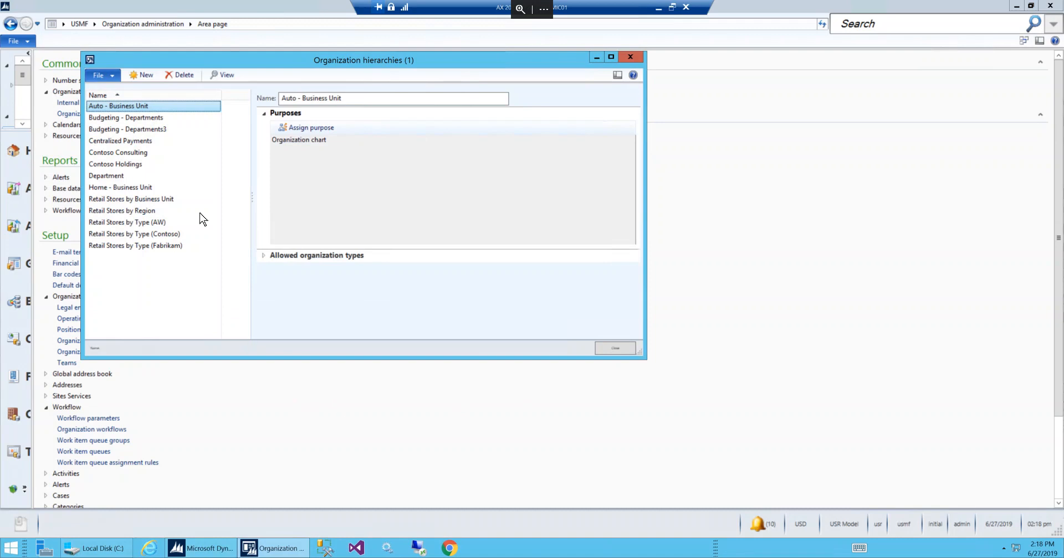
{"action": "left_click", "coordinate": [114, 135]}
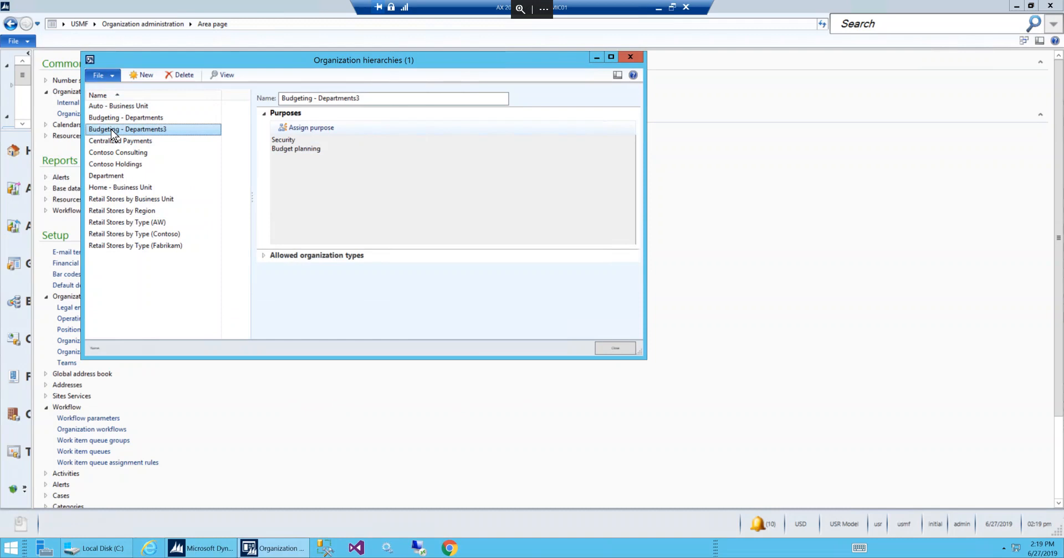
{"action": "left_click", "coordinate": [222, 75]}
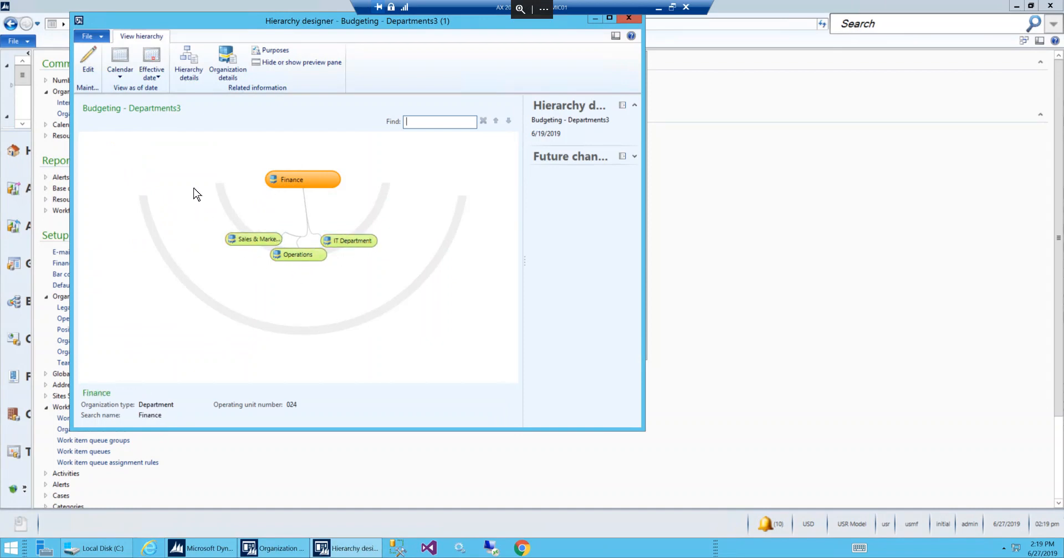
Check the assigned manager of the Finance, Sales & Marketing, Operations and IT Department departments in the organization details
{"action": "left_click", "coordinate": [223, 57]}
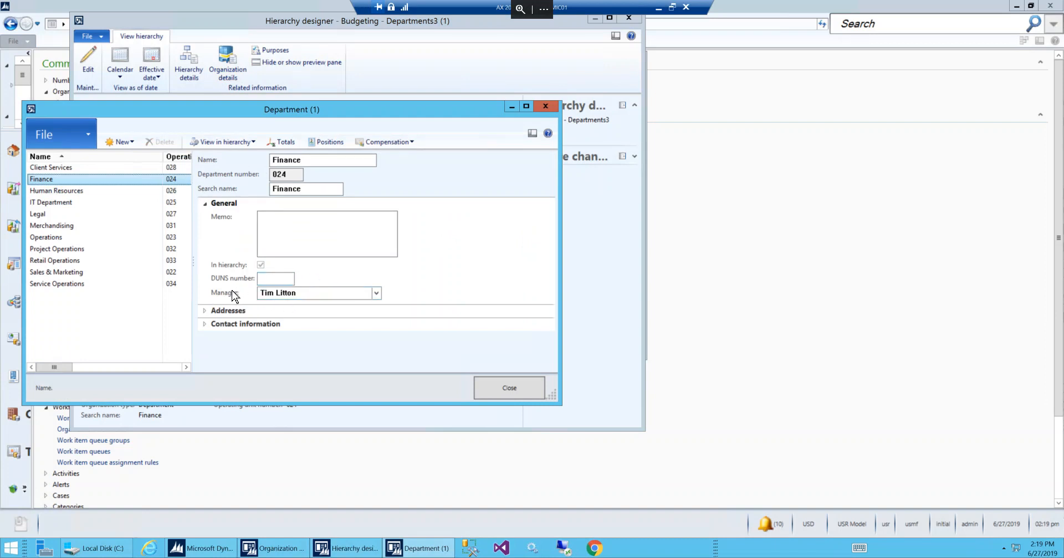
{"action": "left_click_drag", "start_coordinate": [353, 113], "coordinate": [676, 111]}
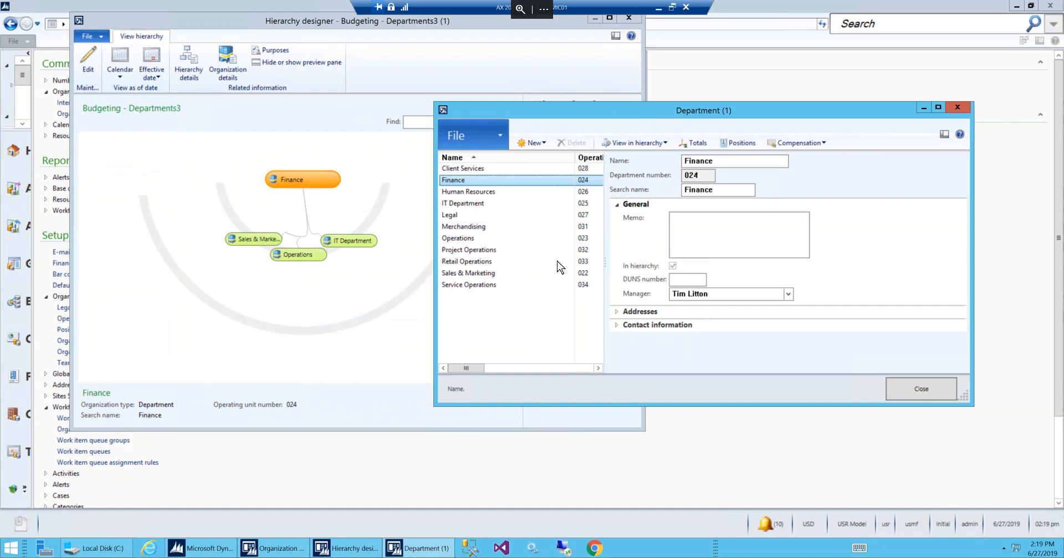
{"action": "left_click", "coordinate": [467, 274]}
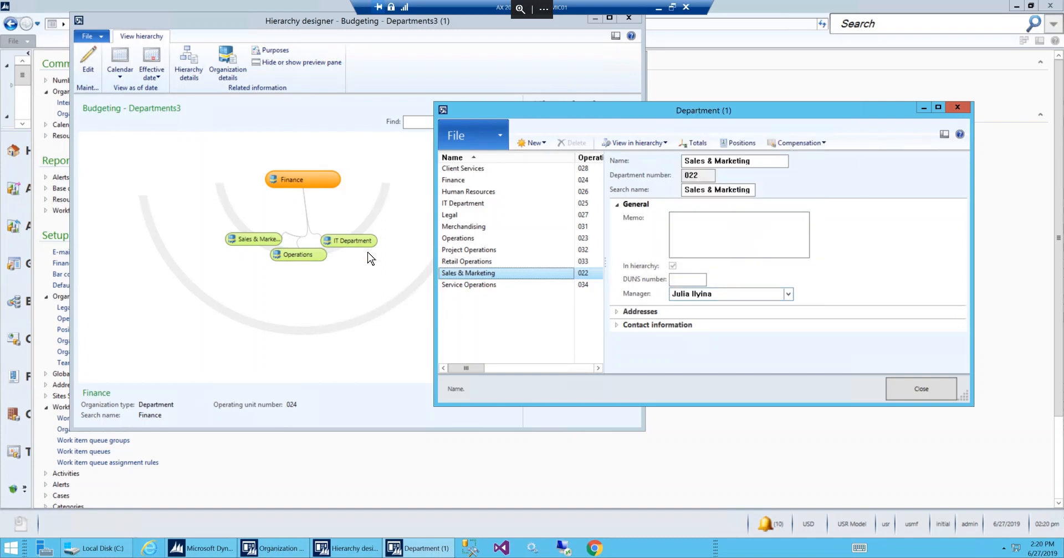
{"action": "left_click", "coordinate": [454, 239]}
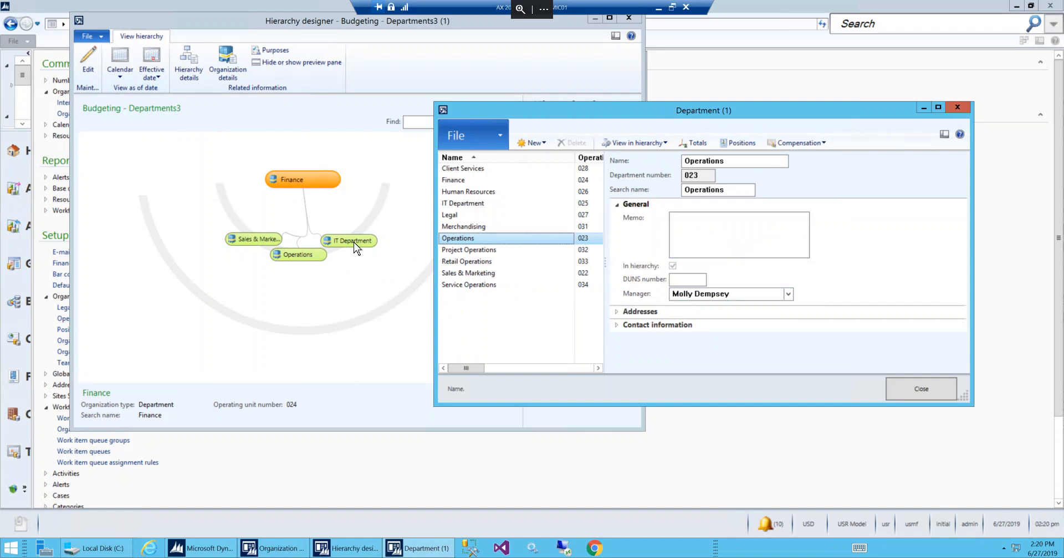
{"action": "left_click", "coordinate": [470, 205]}
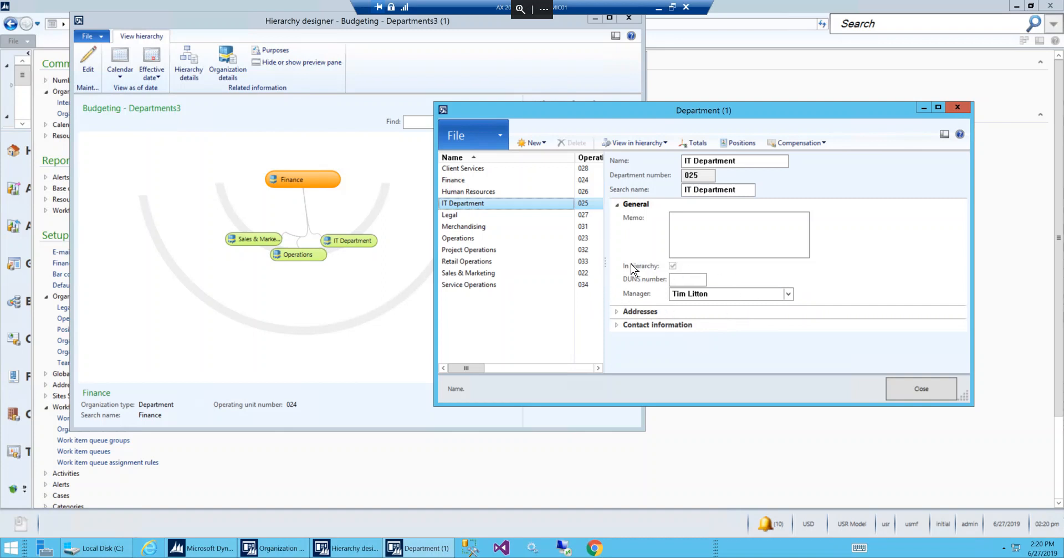
{"action": "left_click", "coordinate": [910, 395]}
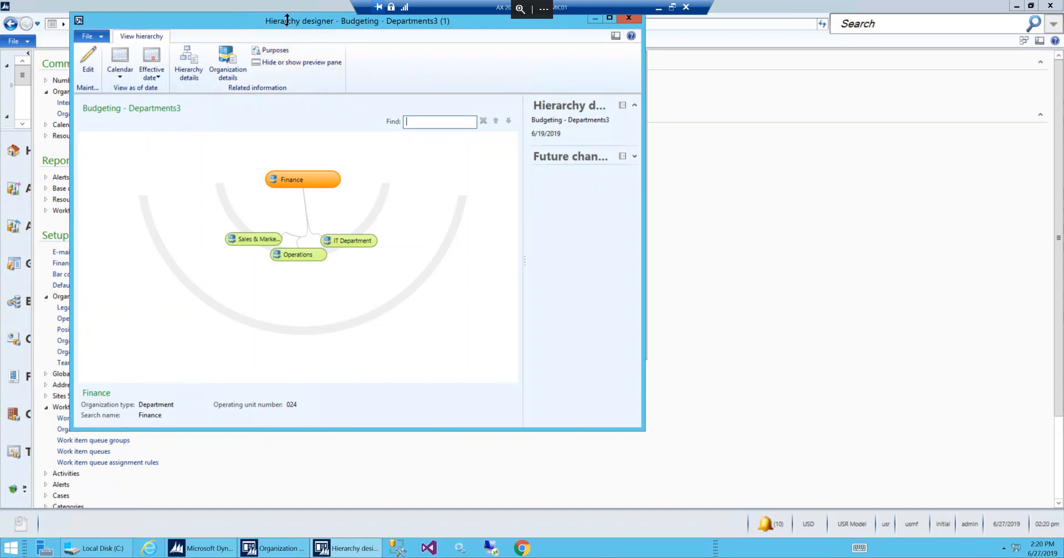
Look at the organization hierarchy purposes, and close the hierarchy designer and the organization hierarchies form
{"action": "left_click_drag", "start_coordinate": [288, 26], "coordinate": [311, 39]}
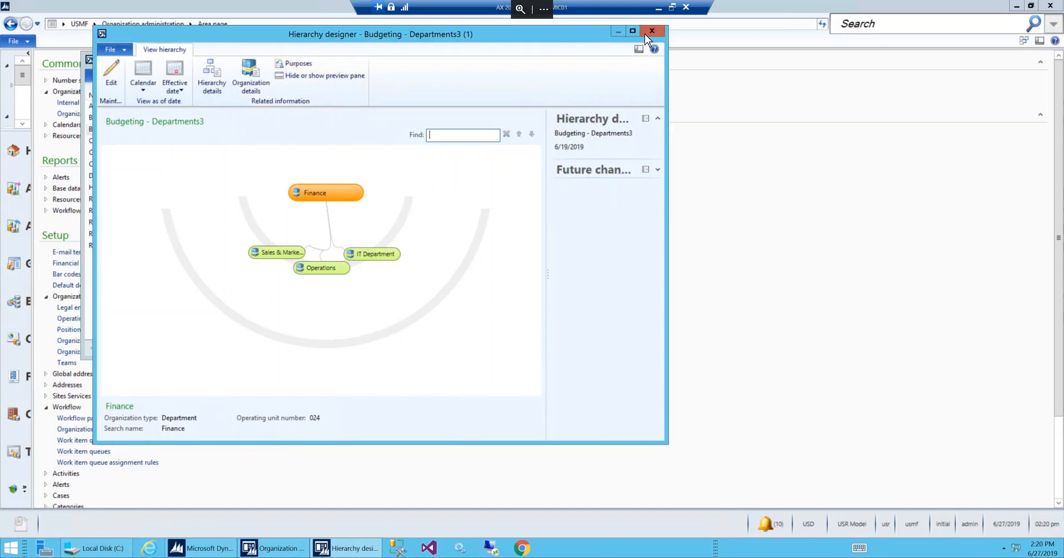
{"action": "left_click", "coordinate": [294, 64]}
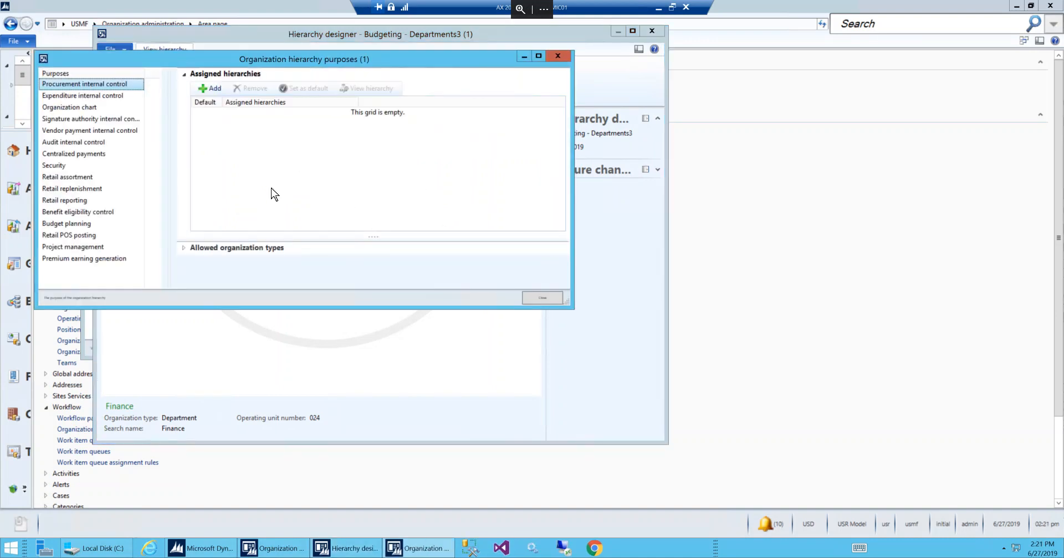
{"action": "left_click", "coordinate": [542, 299]}
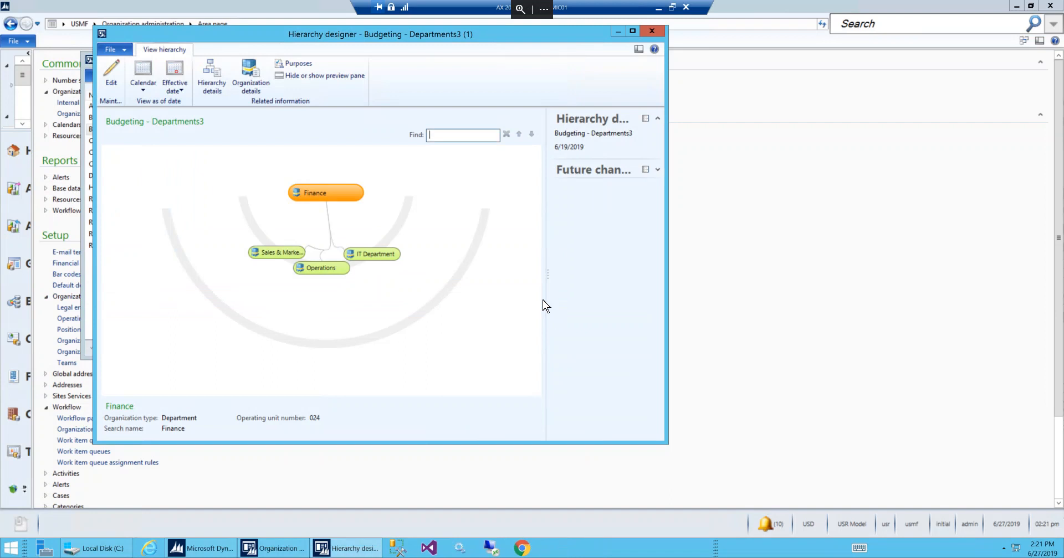
{"action": "left_click", "coordinate": [651, 31]}
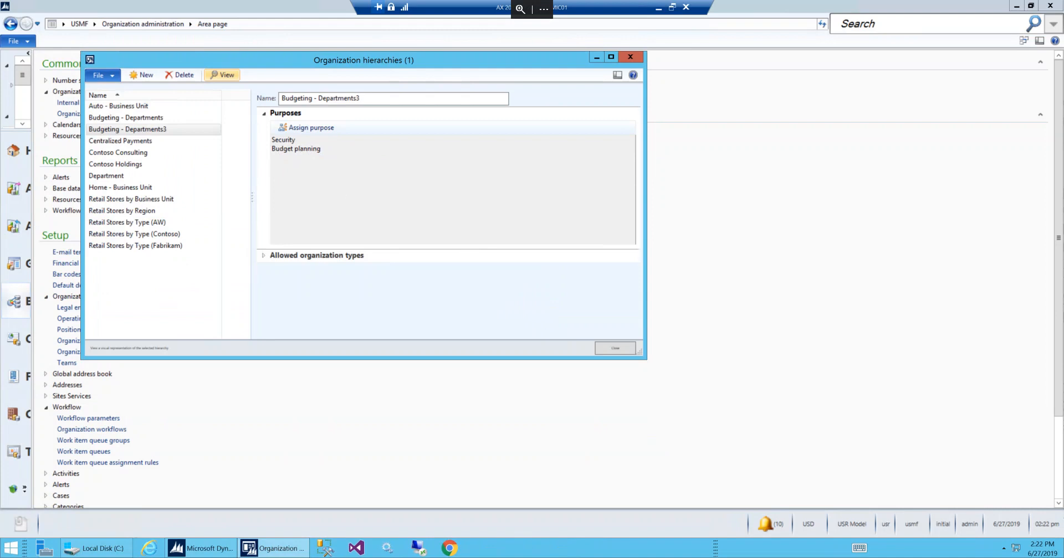
{"action": "left_click", "coordinate": [614, 348]}
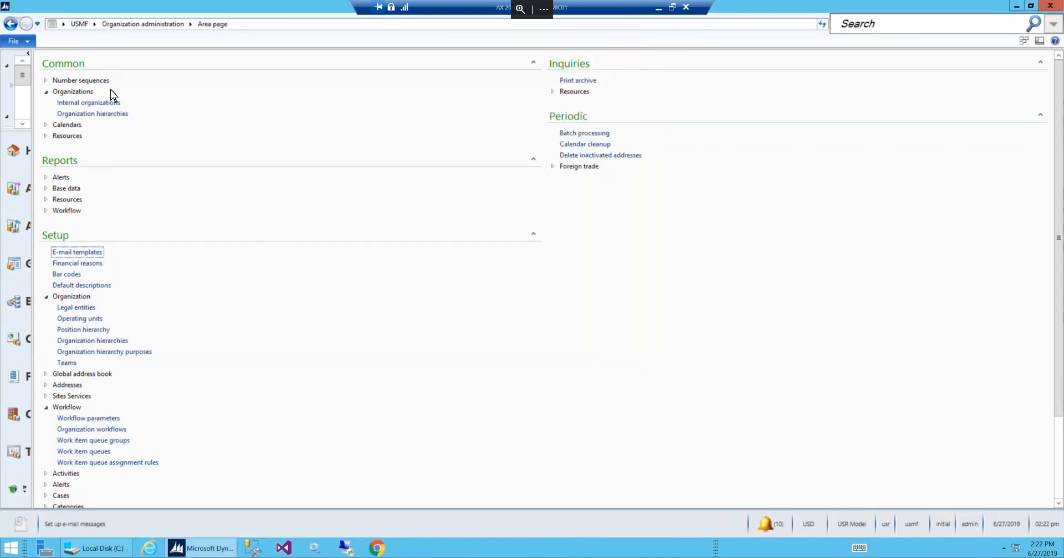
Open the budget planning configuration in the Budgeting module
{"action": "left_click", "coordinate": [95, 23]}
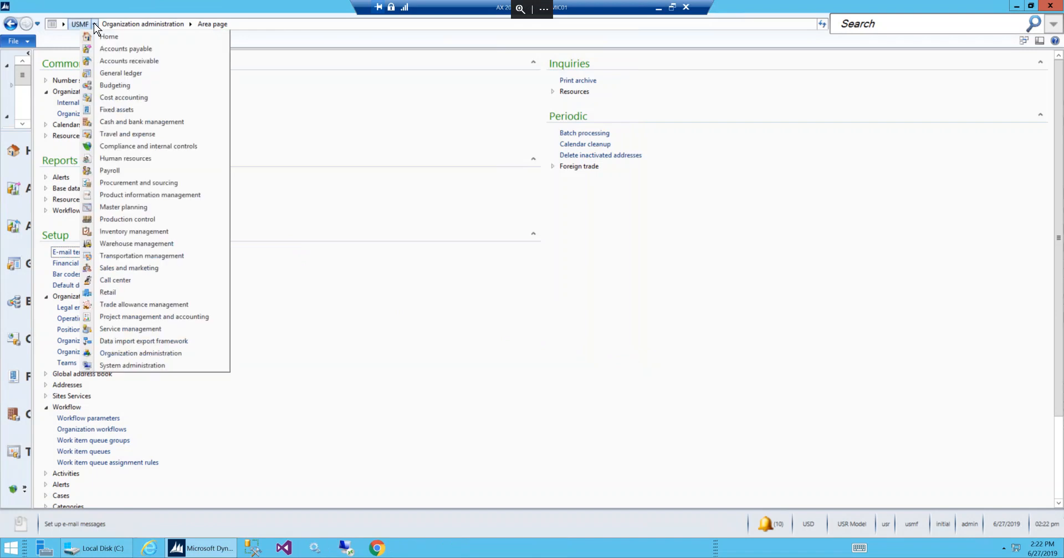
{"action": "left_click", "coordinate": [123, 88]}
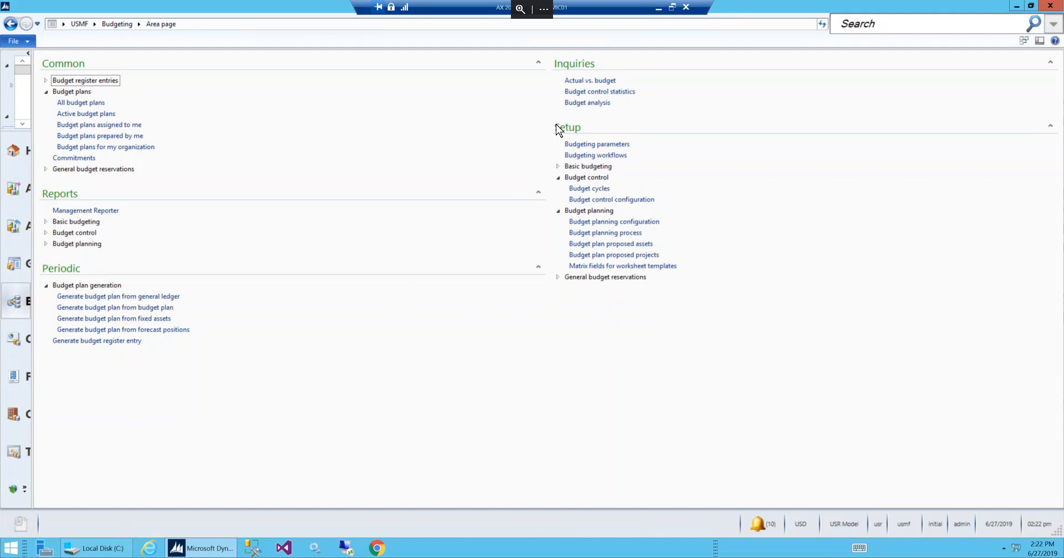
{"action": "left_click", "coordinate": [585, 223]}
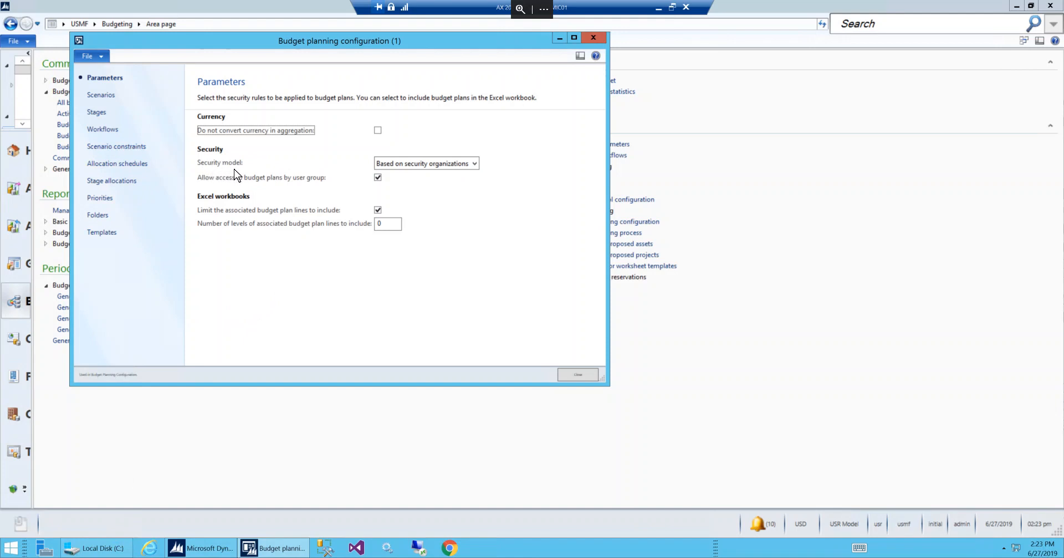
Review the available security model options in the parameters, and display the list of budget plan scenarios
{"action": "left_click", "coordinate": [475, 164]}
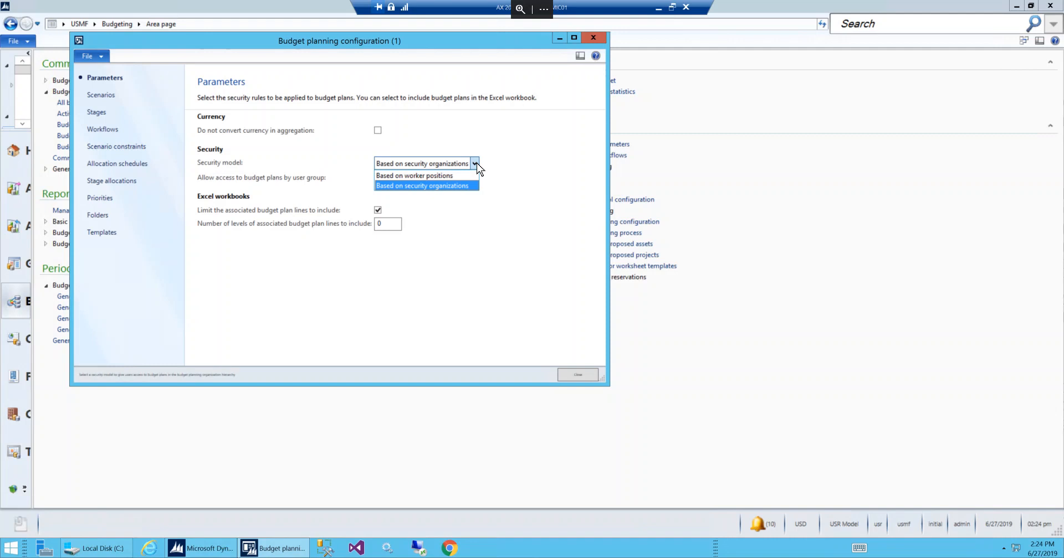
{"action": "left_click", "coordinate": [475, 165]}
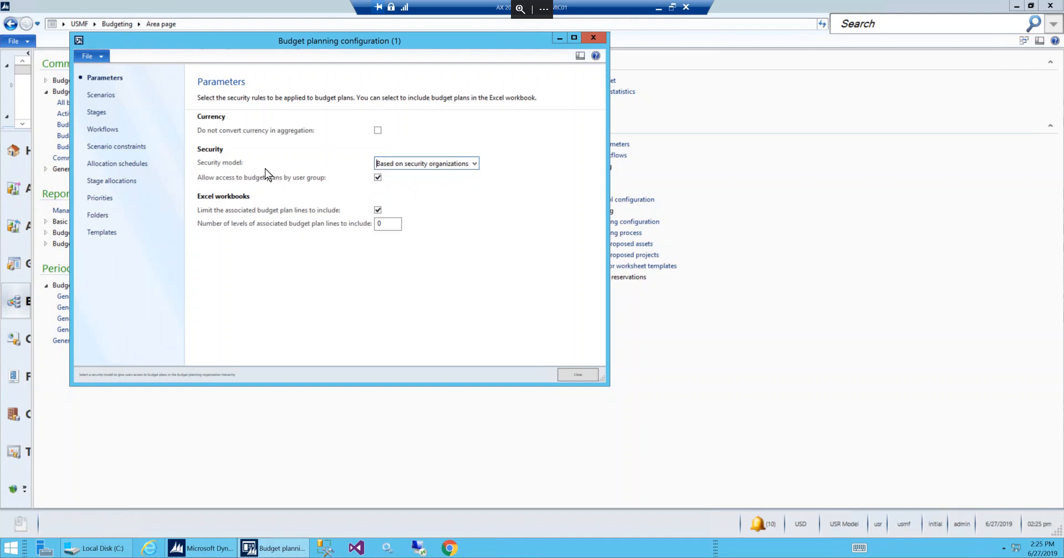
{"action": "left_click", "coordinate": [111, 101]}
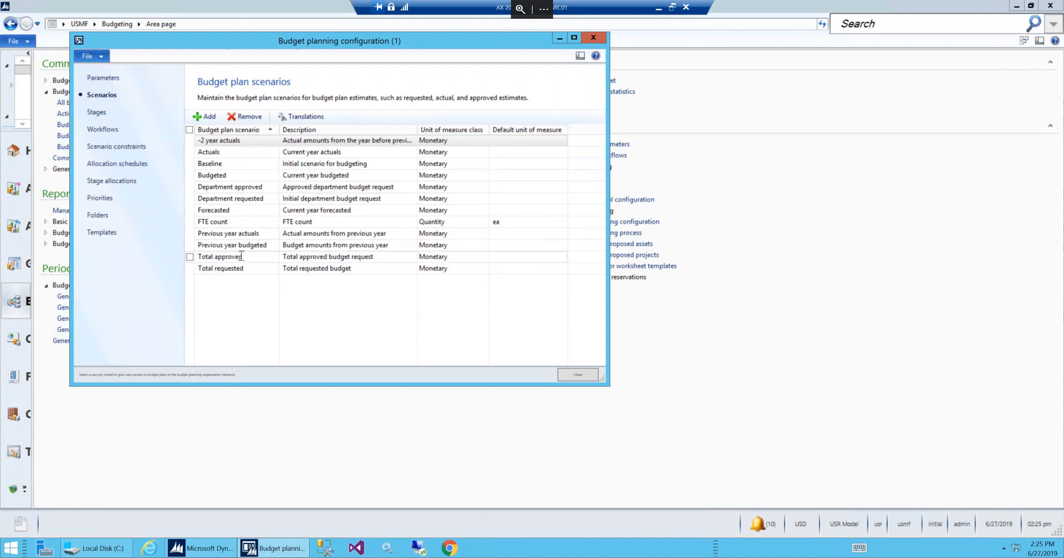
Add a budget plan scenario named Test with description Test and the Monetary unit of measure class, and remove it again
{"action": "left_click", "coordinate": [210, 117]}
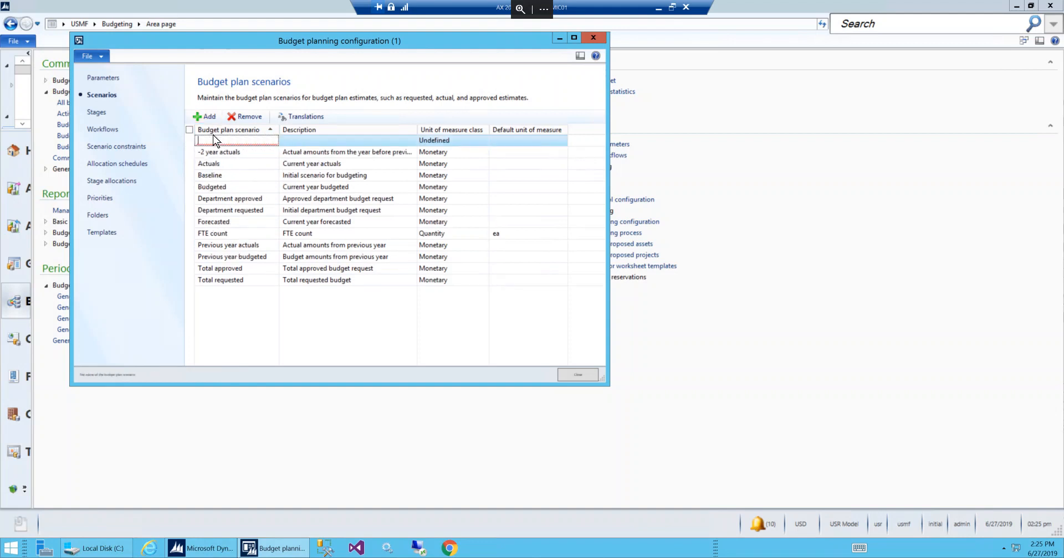
{"action": "type", "text": "Test"}
{"action": "key", "text": "Tab"}
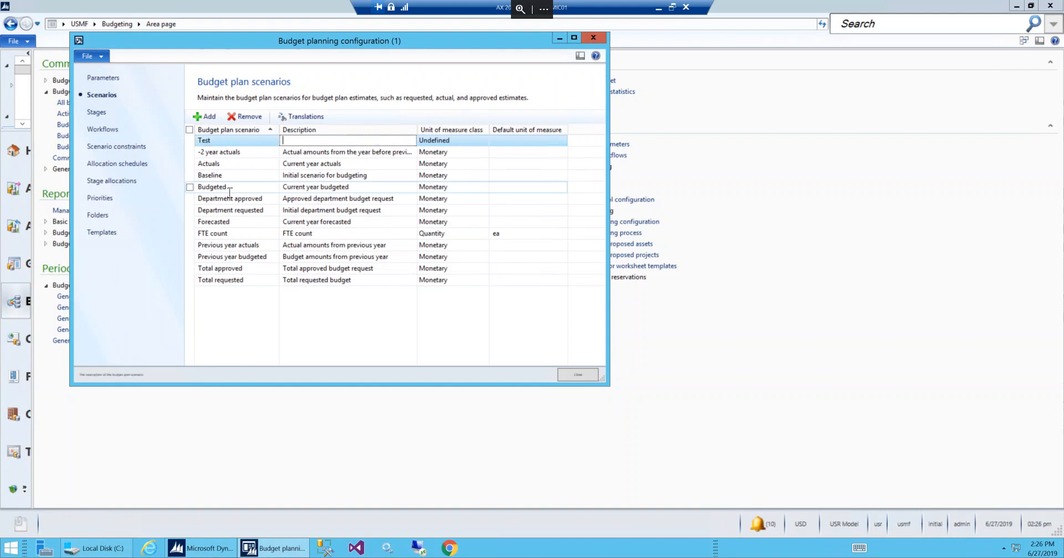
{"action": "type", "text": "Test"}
{"action": "key", "text": "Tab"}
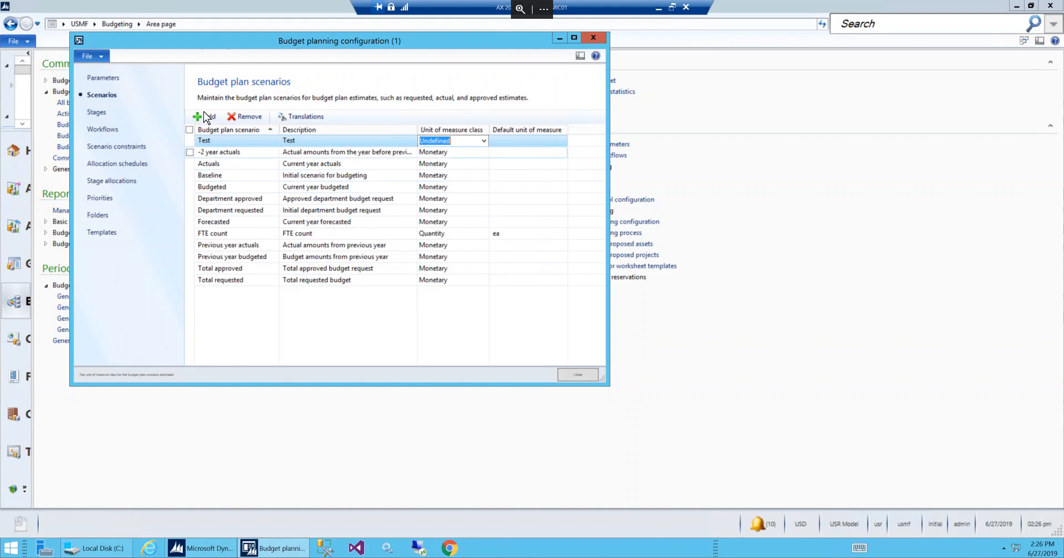
{"action": "left_click", "coordinate": [484, 141]}
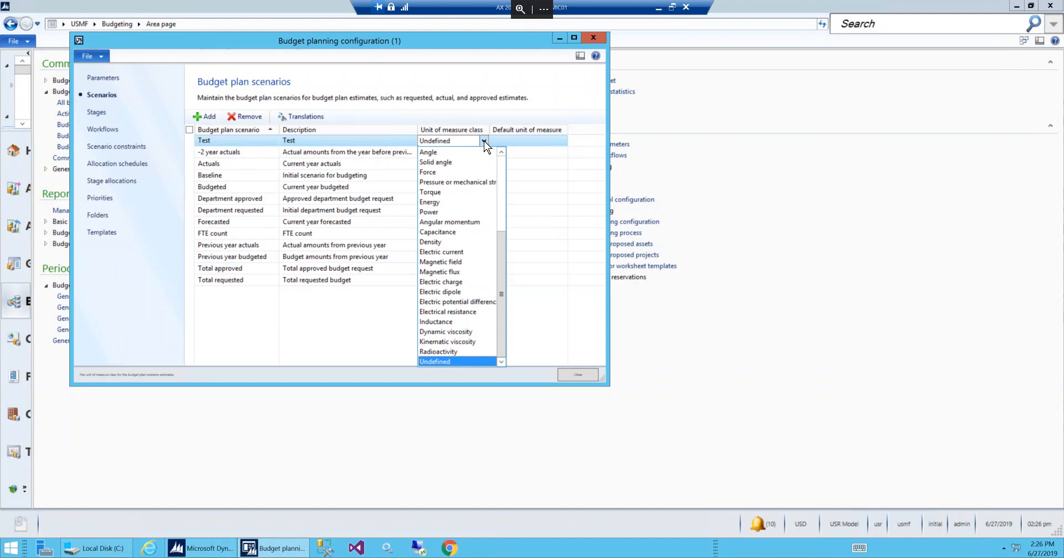
{"action": "left_click_drag", "start_coordinate": [504, 238], "coordinate": [507, 160]}
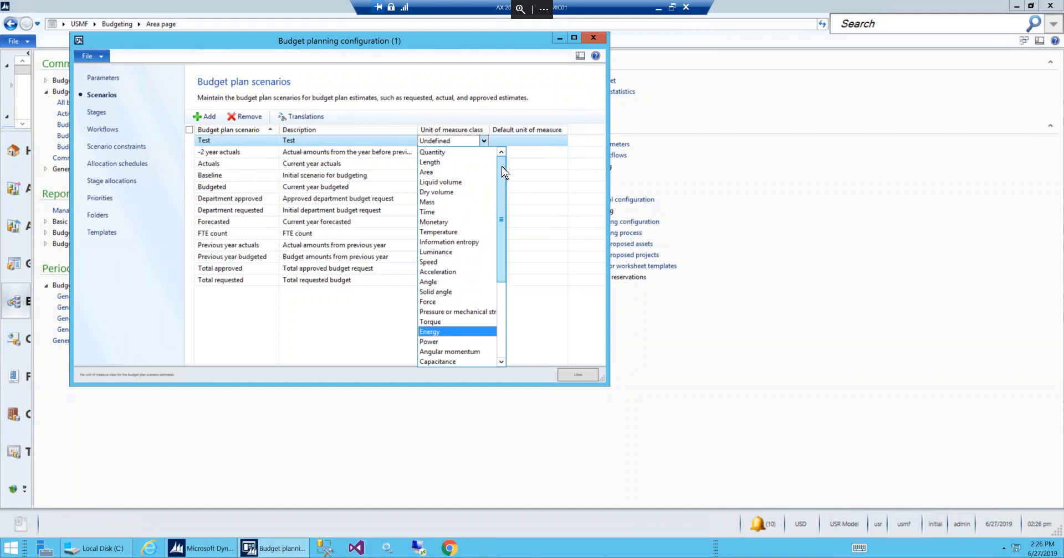
{"action": "left_click", "coordinate": [449, 223]}
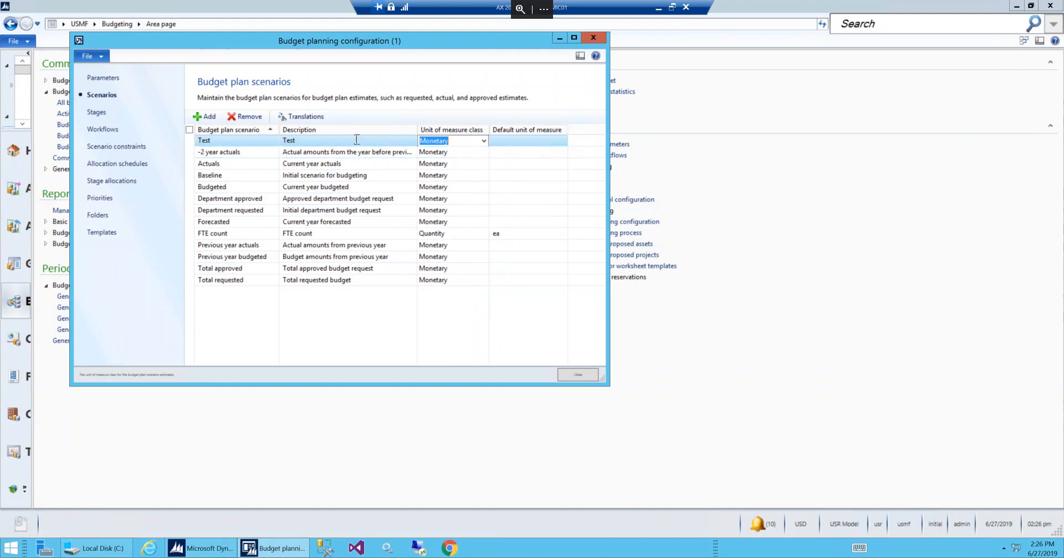
{"action": "left_click", "coordinate": [247, 117]}
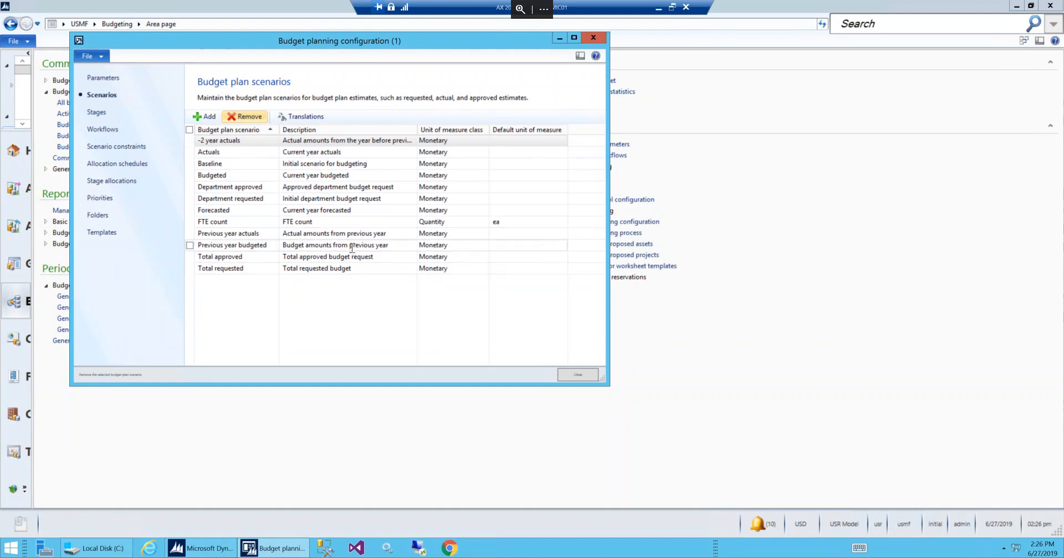
Display the budget planning stages in the configuration to review them
{"action": "left_click", "coordinate": [98, 114]}
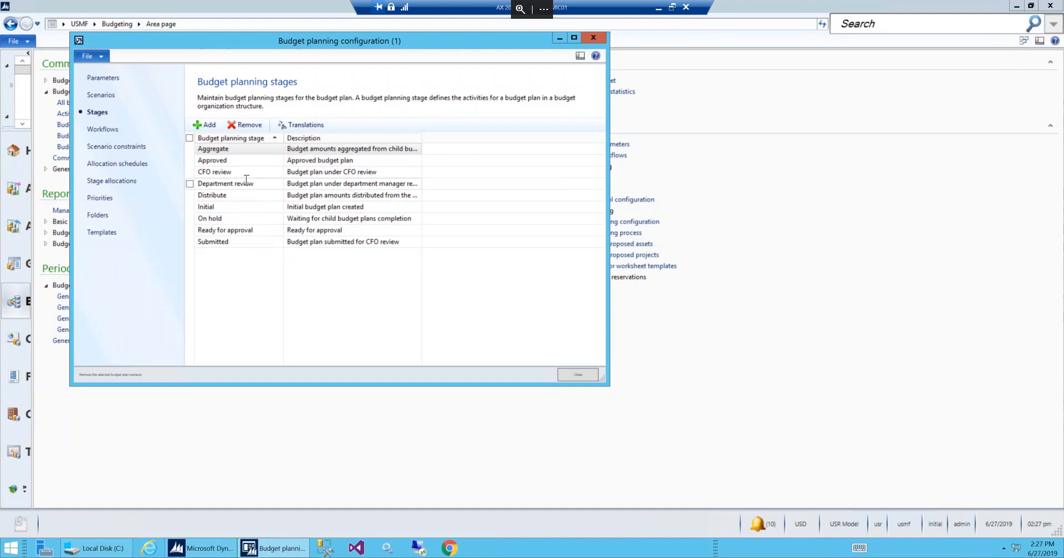
Add a budget planning stage named New Stage with description New Stage, and remove it again
{"action": "left_click", "coordinate": [204, 125]}
{"action": "type", "text": "New Stage"}
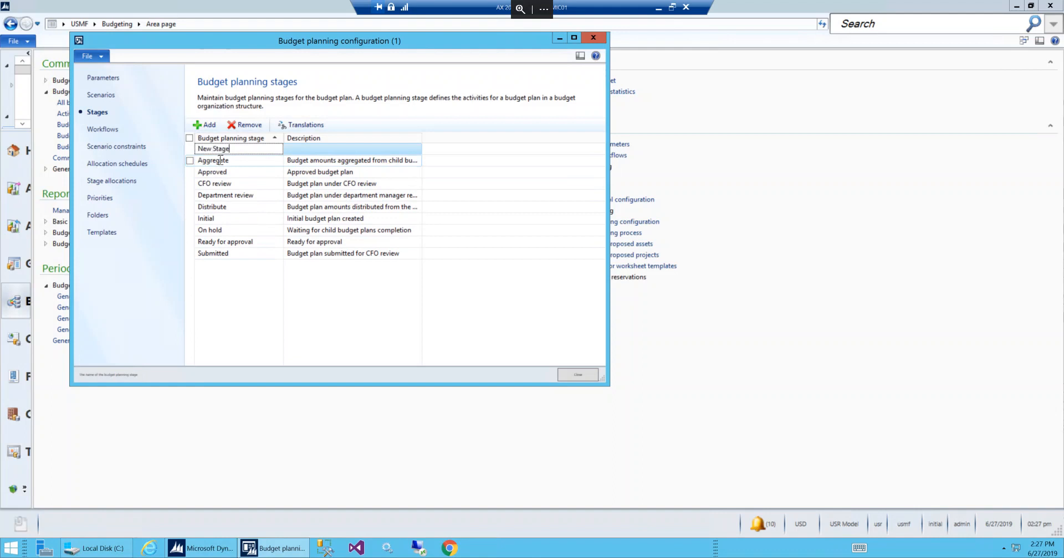
{"action": "key", "text": "Tab"}
{"action": "type", "text": "New Sta"}
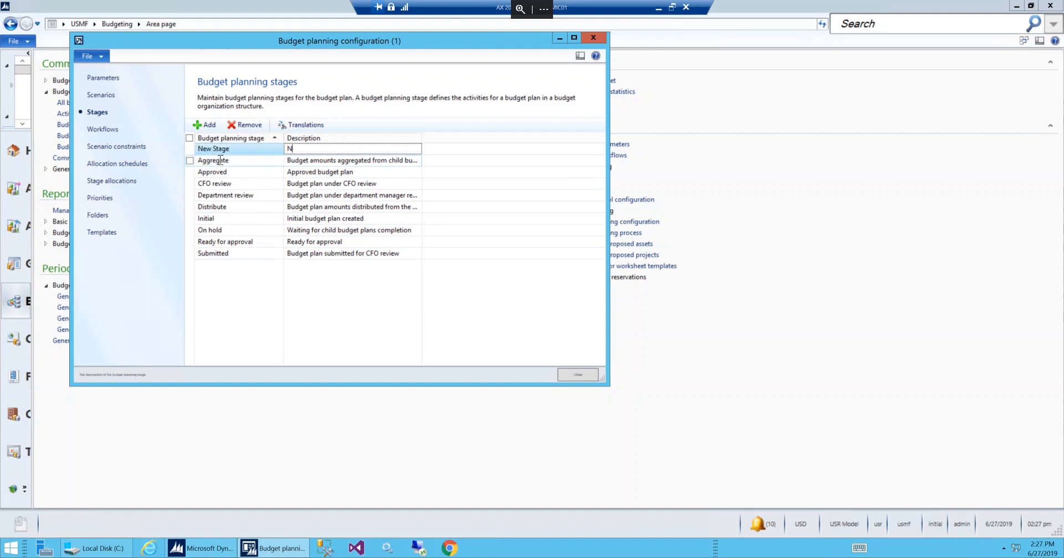
{"action": "type", "text": "ge"}
{"action": "left_click", "coordinate": [261, 159]}
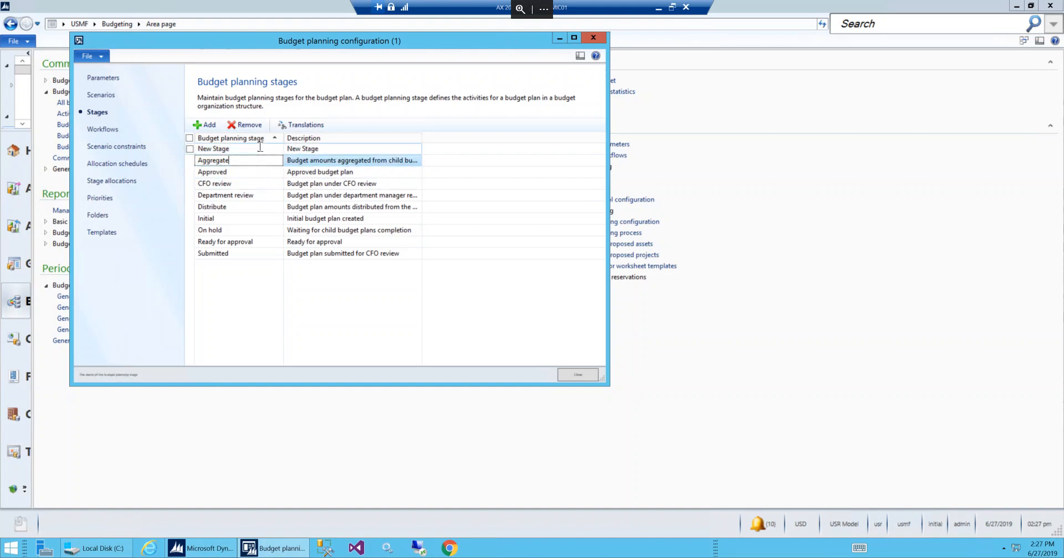
{"action": "left_click", "coordinate": [260, 147]}
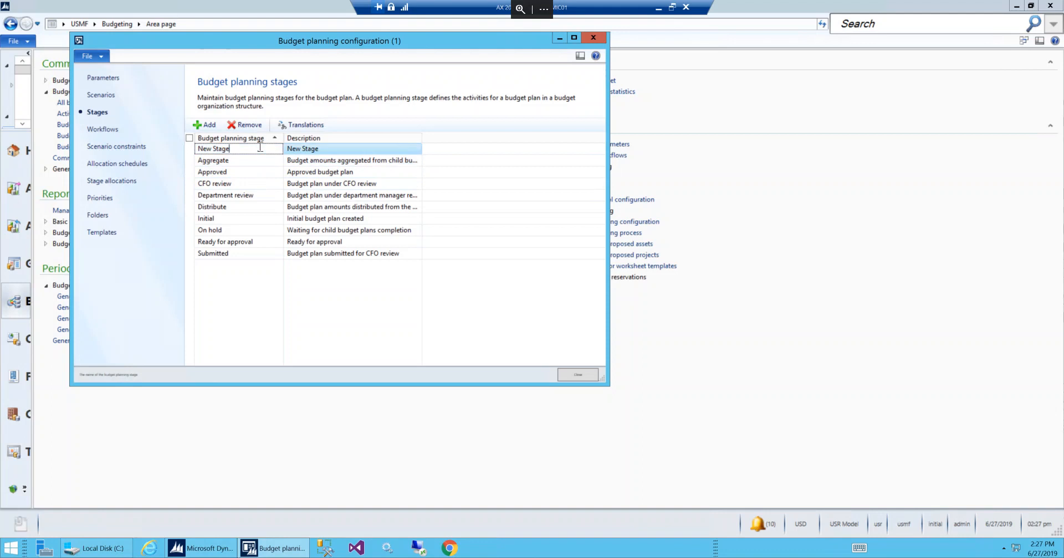
{"action": "left_click", "coordinate": [249, 126]}
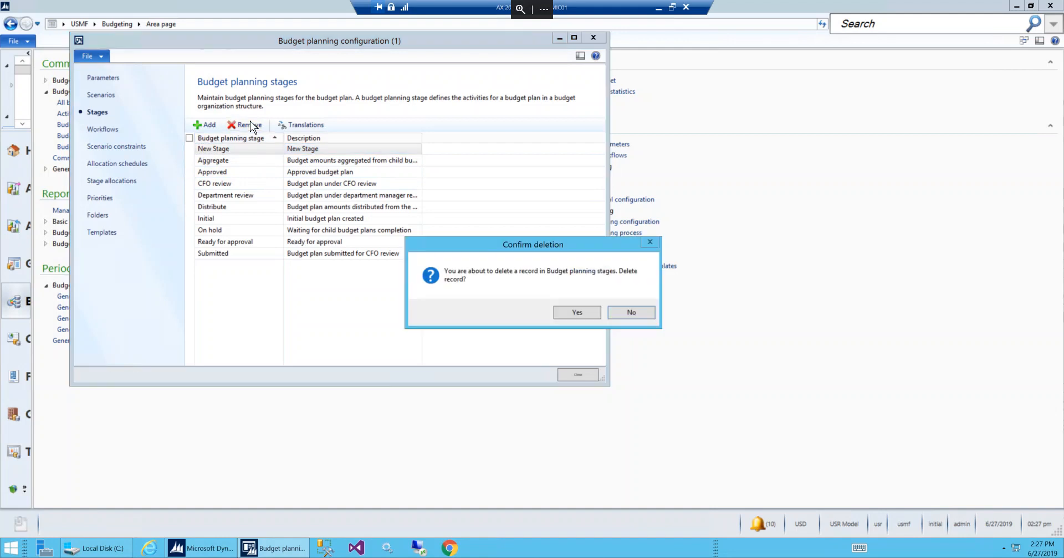
{"action": "left_click", "coordinate": [574, 314]}
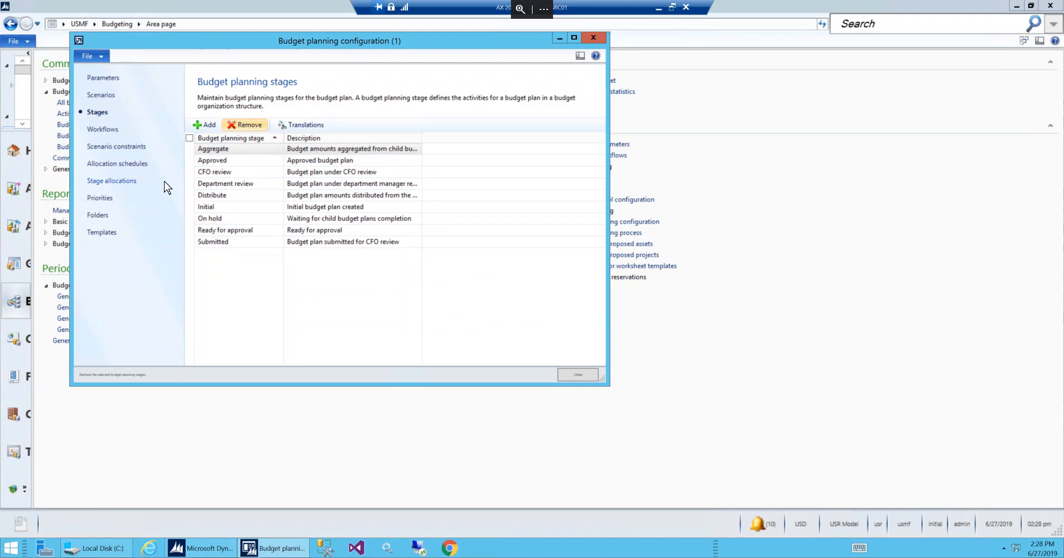
Display the budget planning workflows and compare the planning stages assigned to Demo Dept Level and Demo Top Level
{"action": "left_click", "coordinate": [104, 129]}
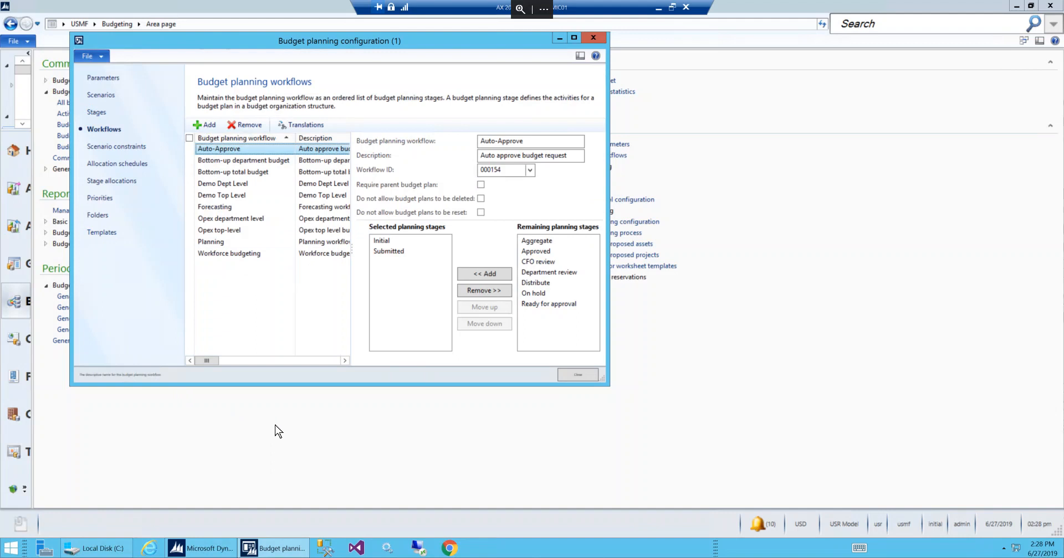
{"action": "left_click", "coordinate": [231, 199]}
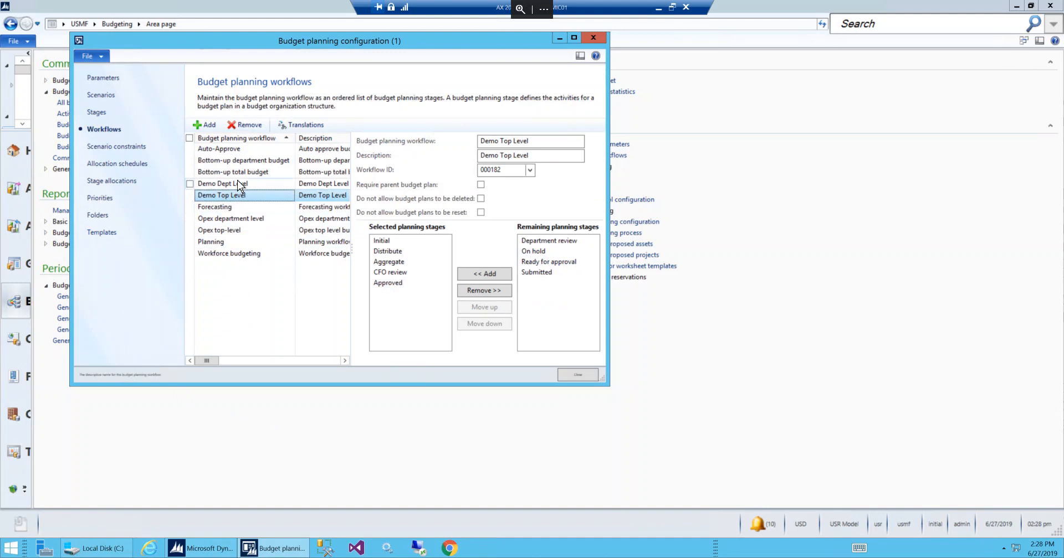
{"action": "left_click", "coordinate": [238, 185]}
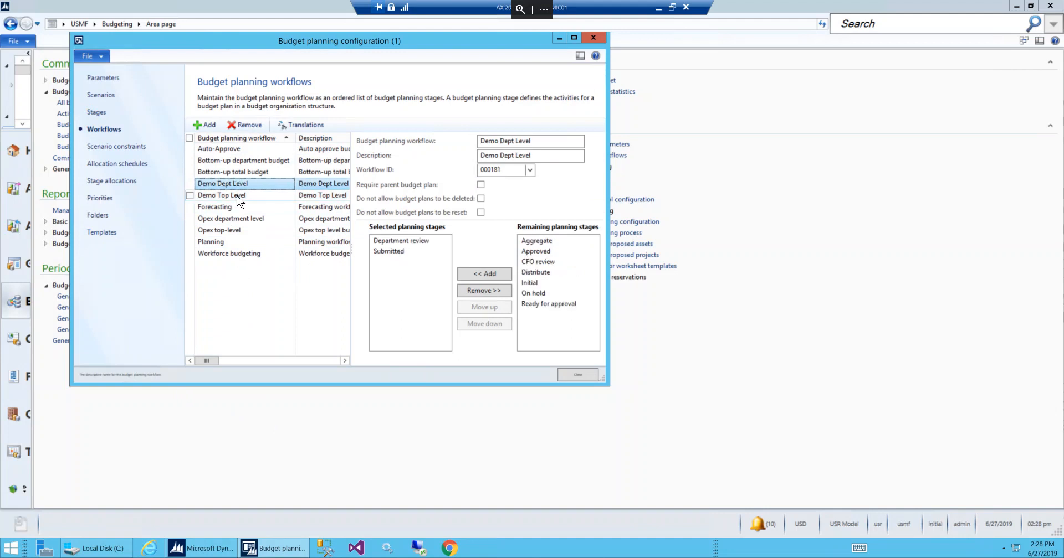
{"action": "left_click", "coordinate": [237, 197]}
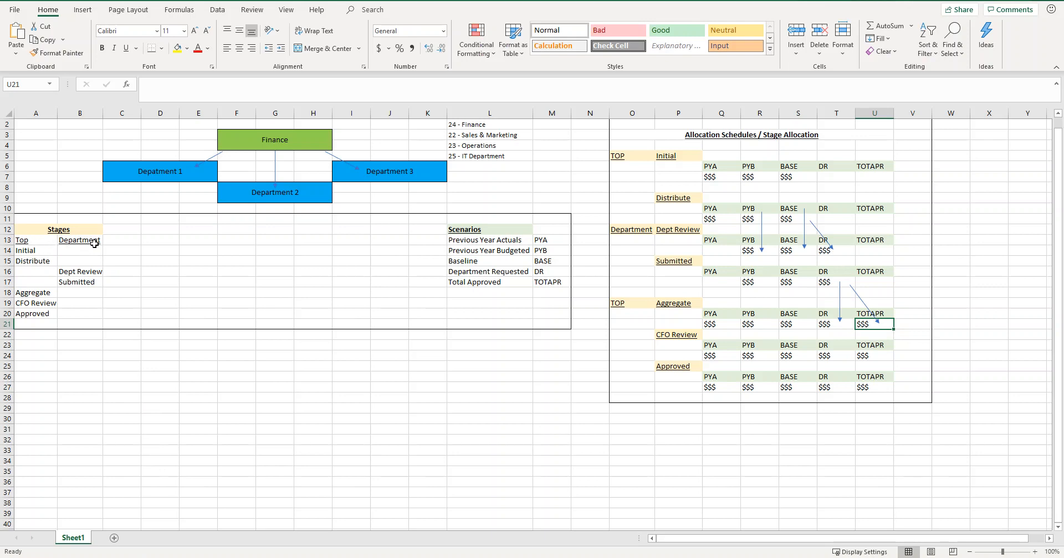
Switch to the Excel planning sheet and review the Top and Department columns of the Stages table
{"action": "left_click", "coordinate": [38, 241]}
{"action": "left_click_drag", "start_coordinate": [39, 241], "coordinate": [38, 314]}
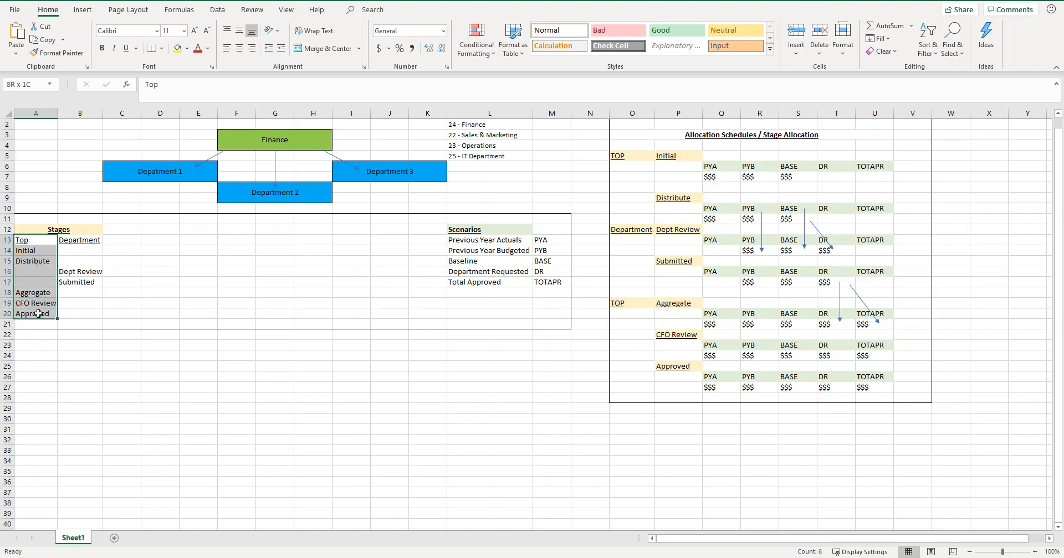
{"action": "left_click", "coordinate": [32, 260]}
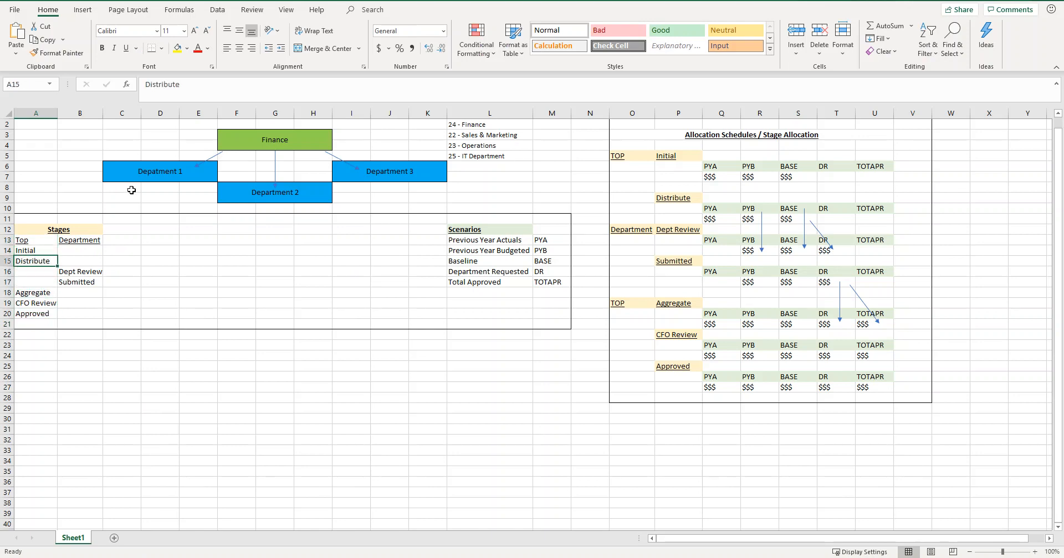
{"action": "left_click", "coordinate": [88, 241]}
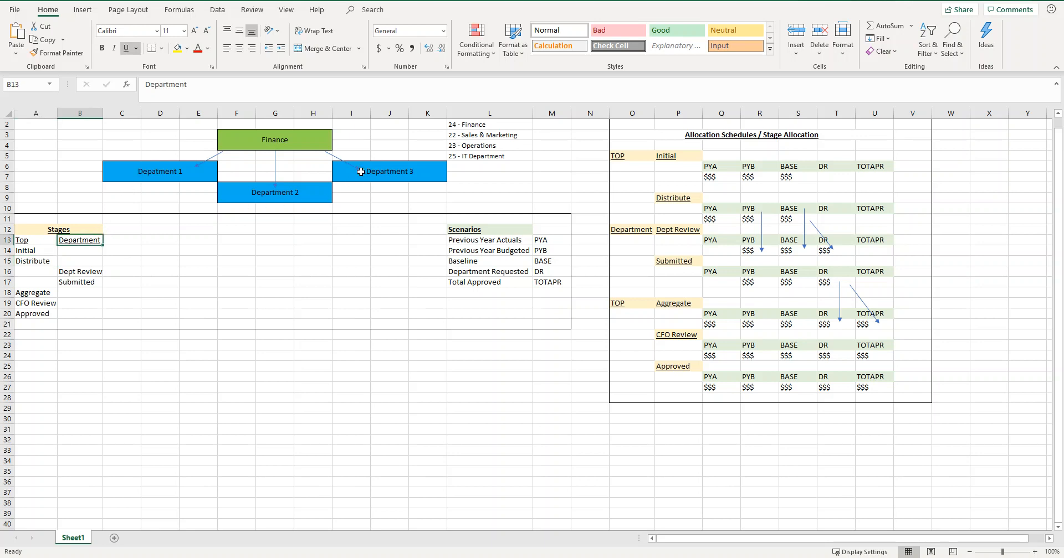
{"action": "mouse_move", "coordinate": [85, 240]}
{"action": "left_mouse_down"}
{"action": "mouse_move", "coordinate": [84, 290]}
{"action": "mouse_move", "coordinate": [85, 246]}
{"action": "left_mouse_up"}
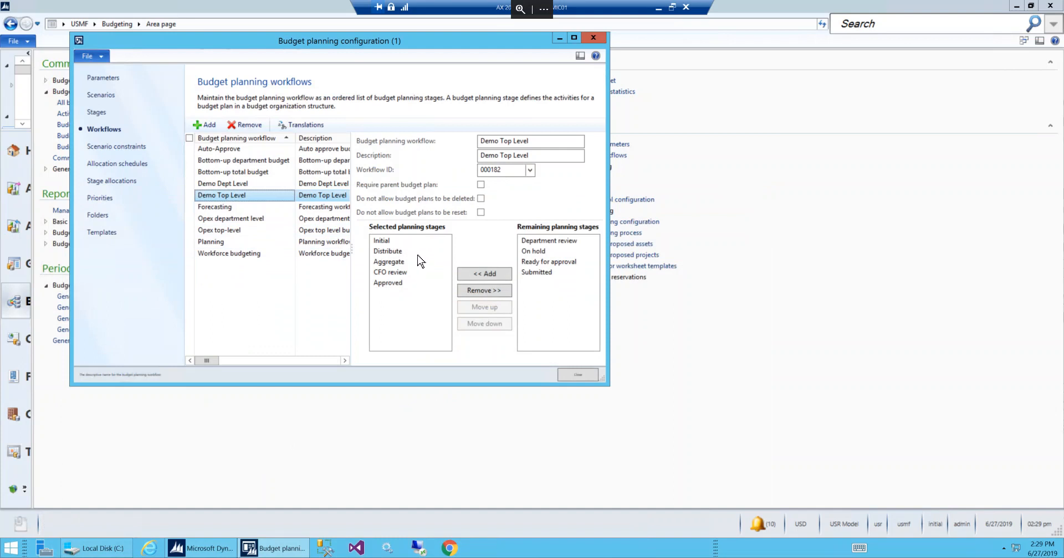
Back in Dynamics AX, examine the selected planning stages and options of the Demo Dept Level and Demo Top Level workflows
{"action": "left_click", "coordinate": [235, 186]}
{"action": "left_click", "coordinate": [236, 200]}
{"action": "left_click", "coordinate": [227, 185]}
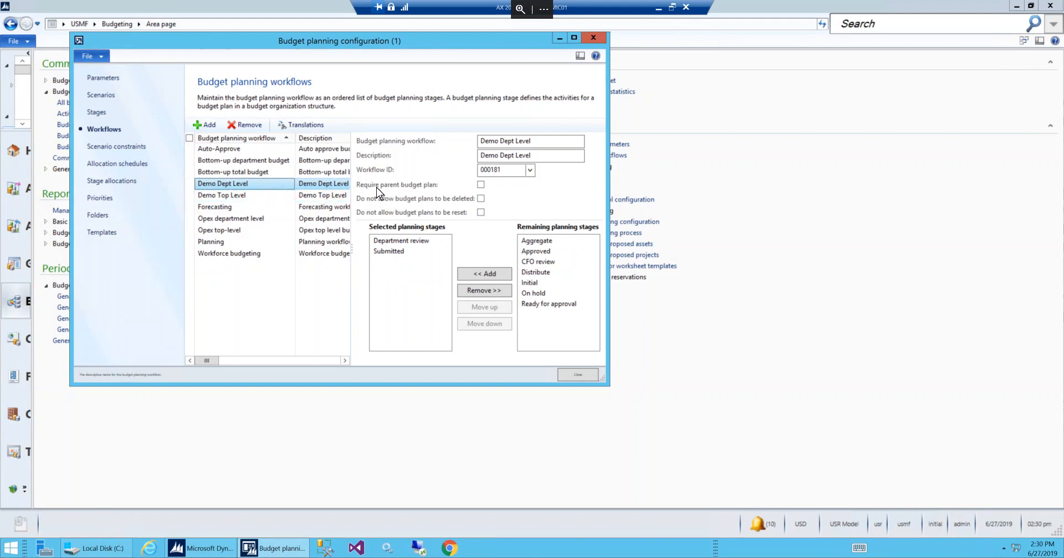
{"action": "left_click", "coordinate": [245, 197]}
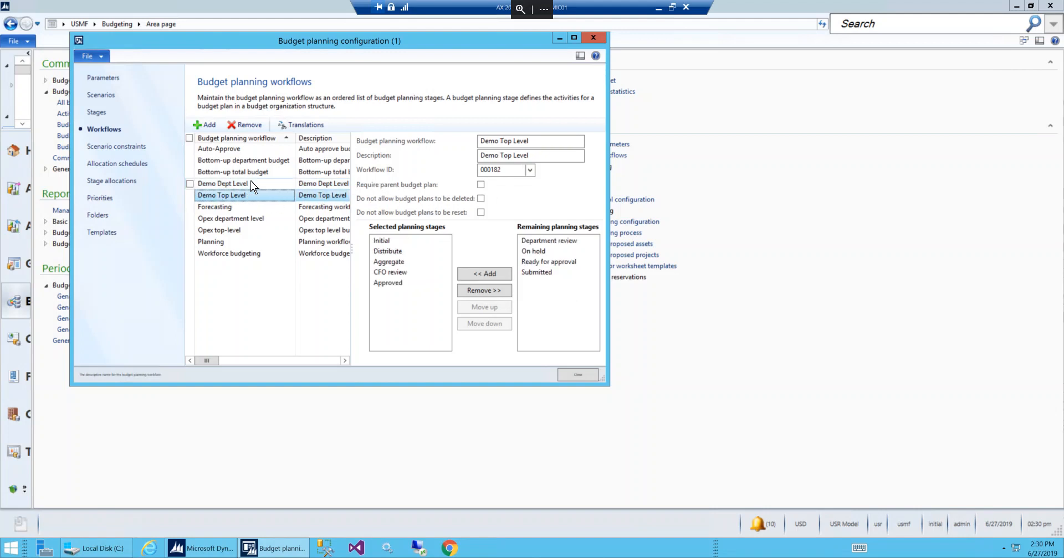
{"action": "left_click", "coordinate": [252, 186]}
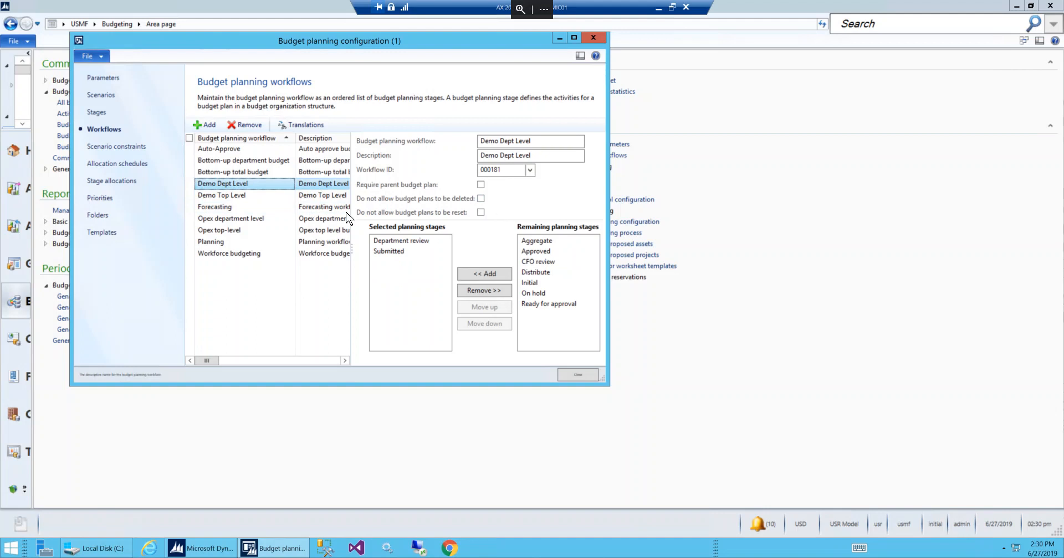
{"action": "left_click", "coordinate": [247, 195]}
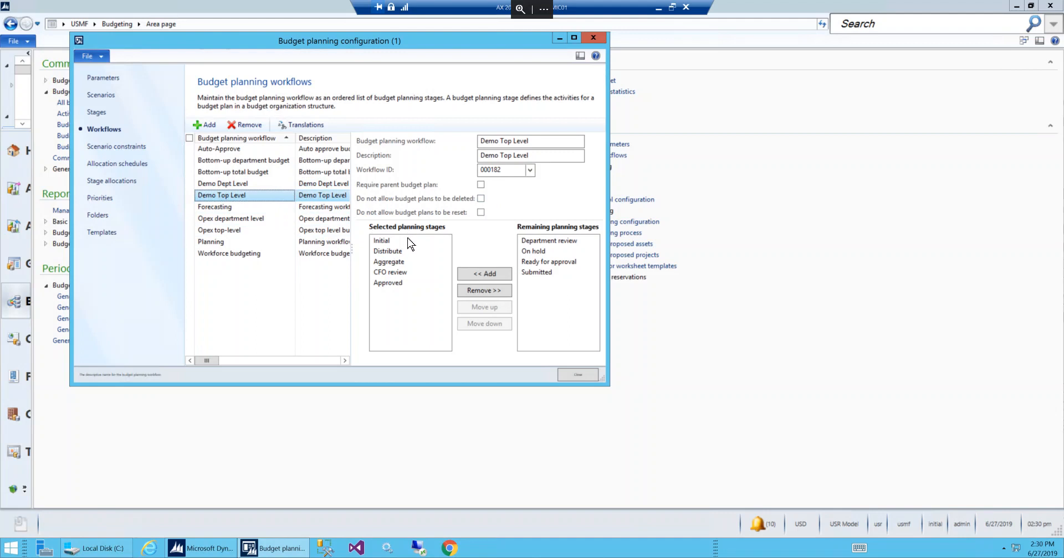
{"action": "left_click", "coordinate": [247, 183]}
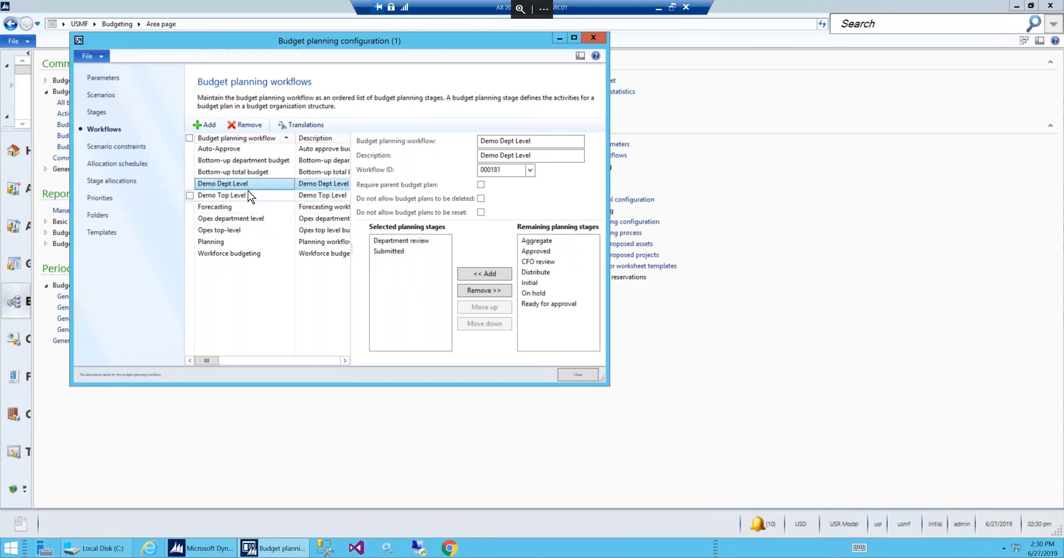
{"action": "left_click", "coordinate": [248, 195]}
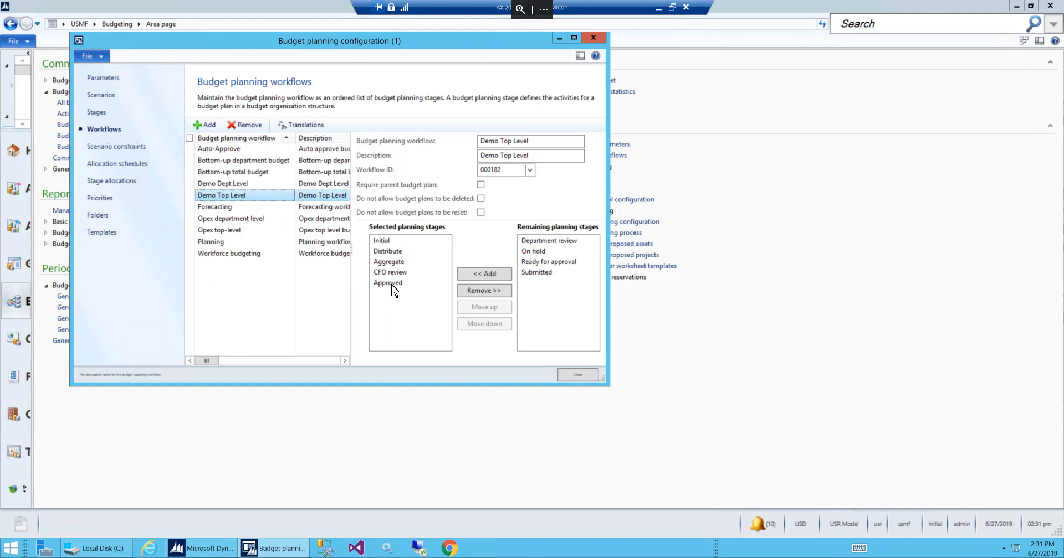
Close the budget planning configuration and look up the Demo budget departments and Demo budget top level entries among the budgeting workflows
{"action": "left_click", "coordinate": [577, 375]}
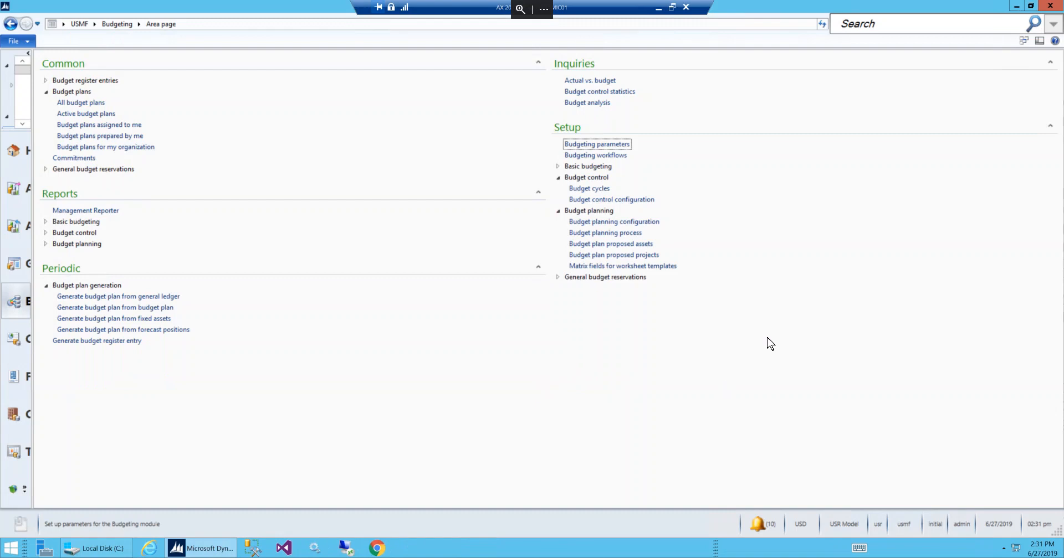
{"action": "left_click", "coordinate": [621, 159]}
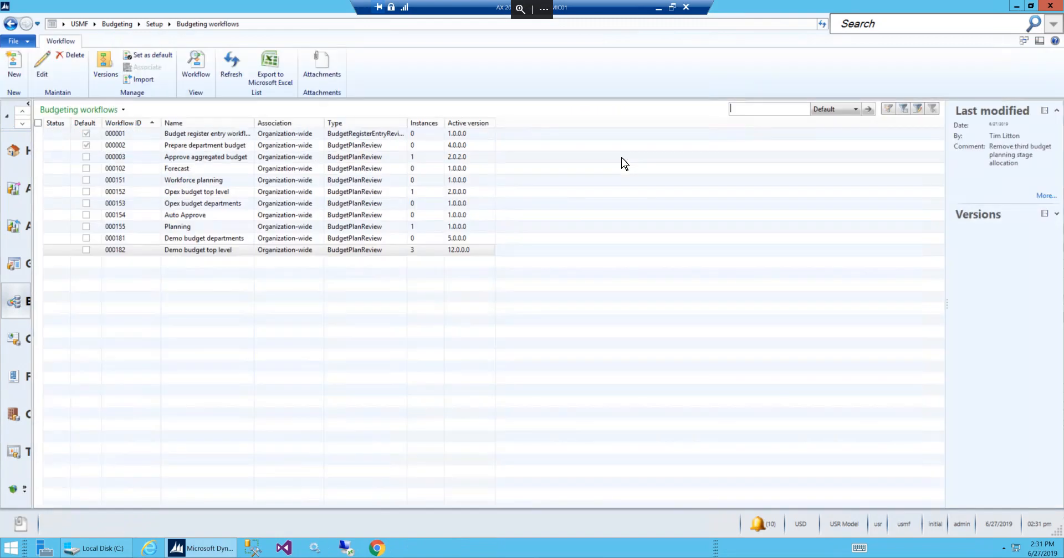
{"action": "left_click", "coordinate": [190, 239]}
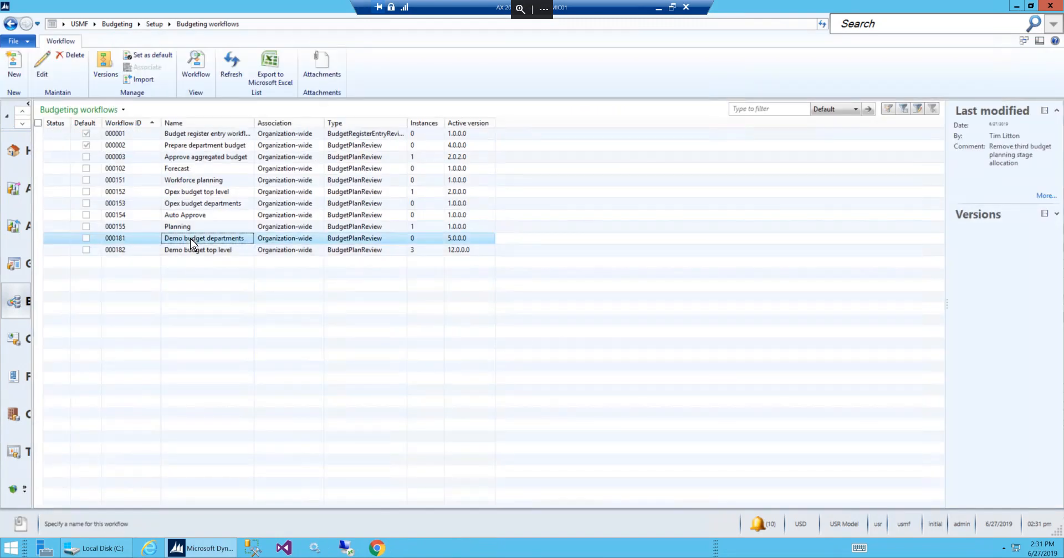
{"action": "left_click", "coordinate": [190, 247]}
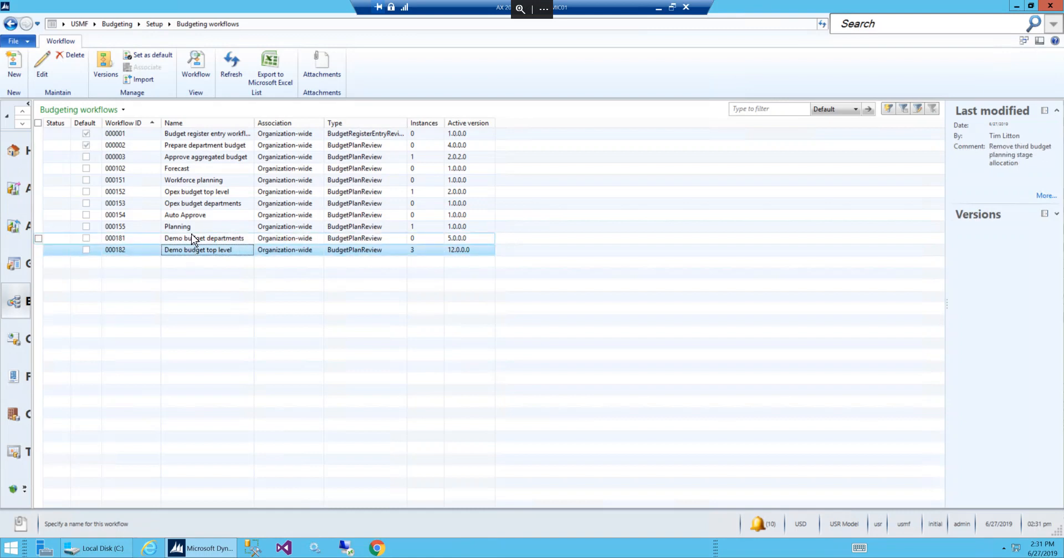
{"action": "left_click", "coordinate": [192, 242]}
{"action": "left_click", "coordinate": [193, 251]}
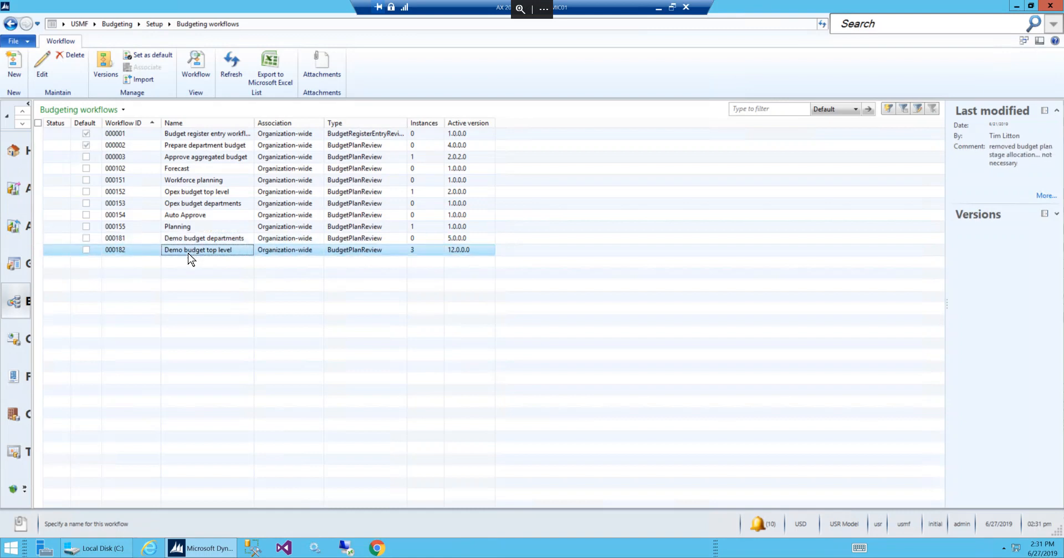
Open the Demo budget top level workflow in the workflow editor, examine its full flow, and close it without saving
{"action": "left_click", "coordinate": [40, 65]}
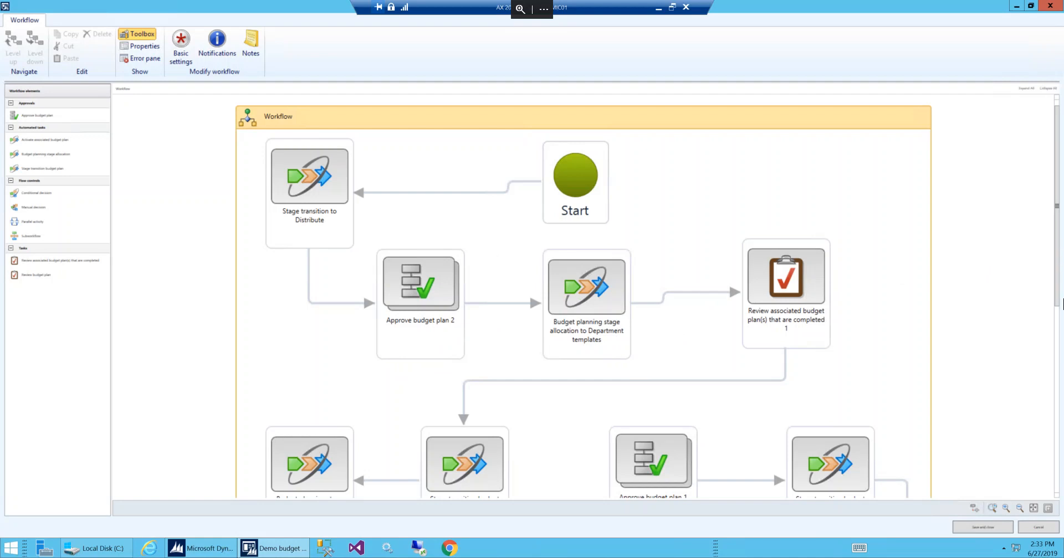
{"action": "left_click_drag", "start_coordinate": [1057, 280], "coordinate": [1058, 367]}
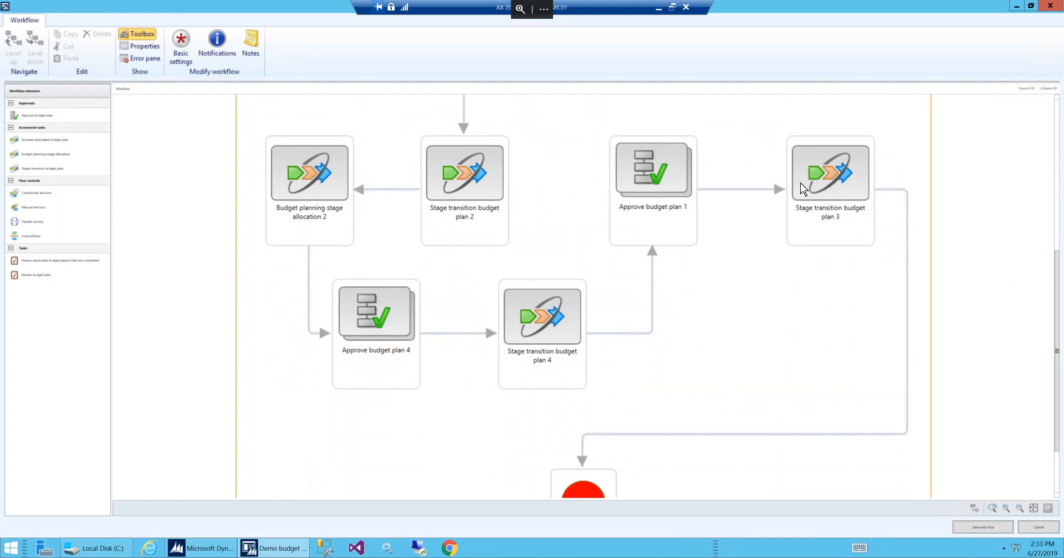
{"action": "scroll", "coordinate": [731, 233], "scroll_direction": "up", "scroll_amount": 3}
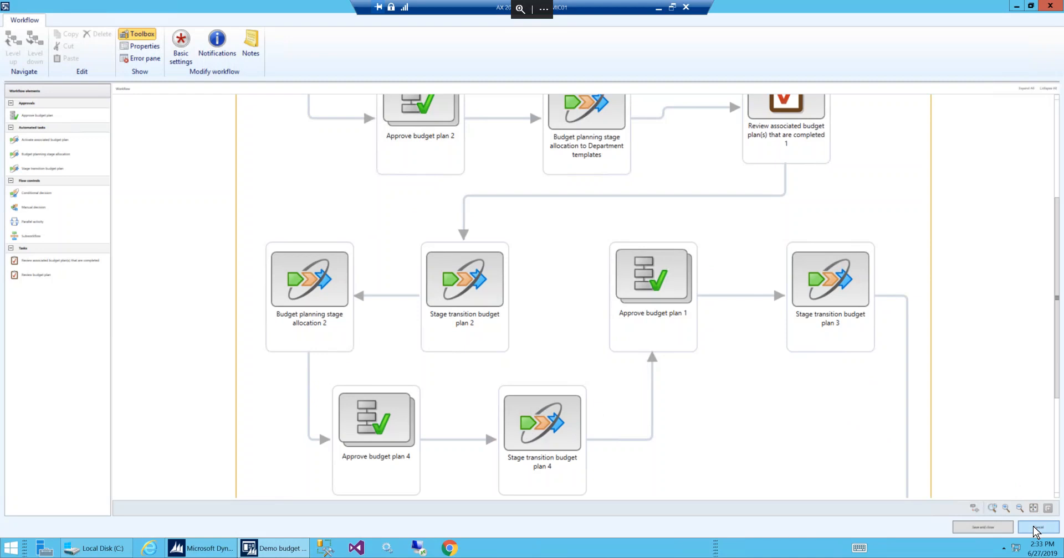
{"action": "left_click", "coordinate": [1035, 529]}
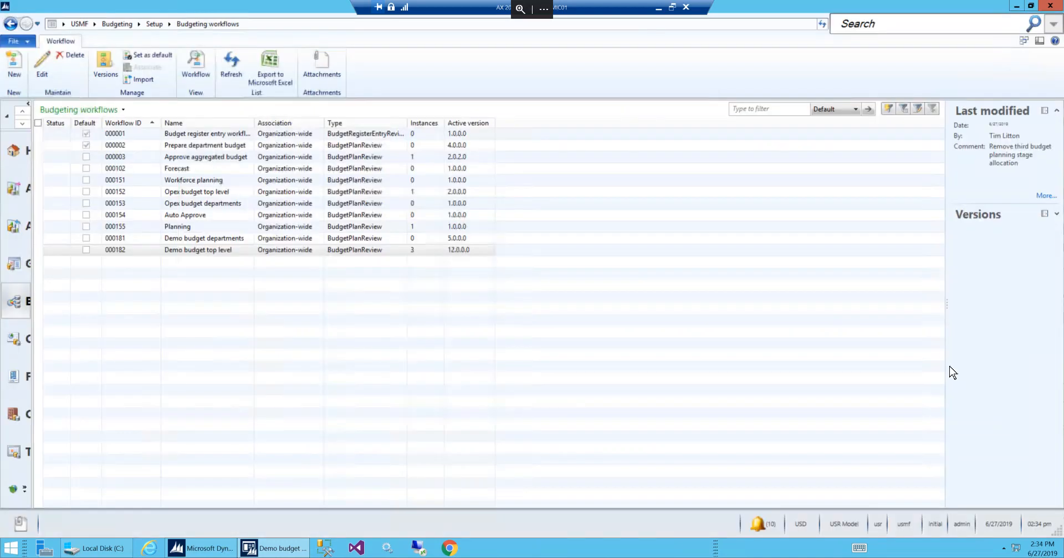
Return to the Budgeting area page and reopen the budget planning configuration at its workflows
{"action": "left_click", "coordinate": [116, 23]}
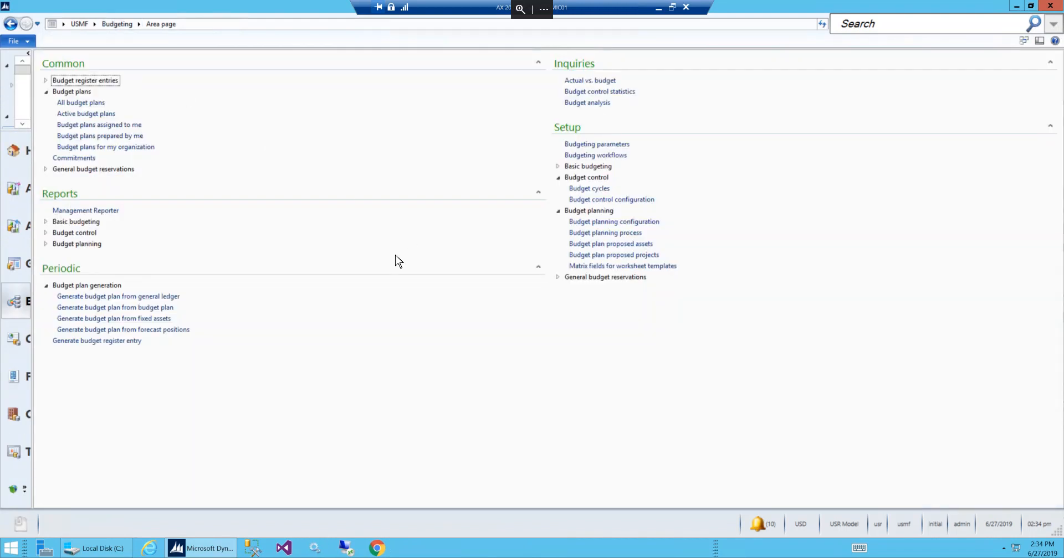
{"action": "left_click", "coordinate": [610, 222]}
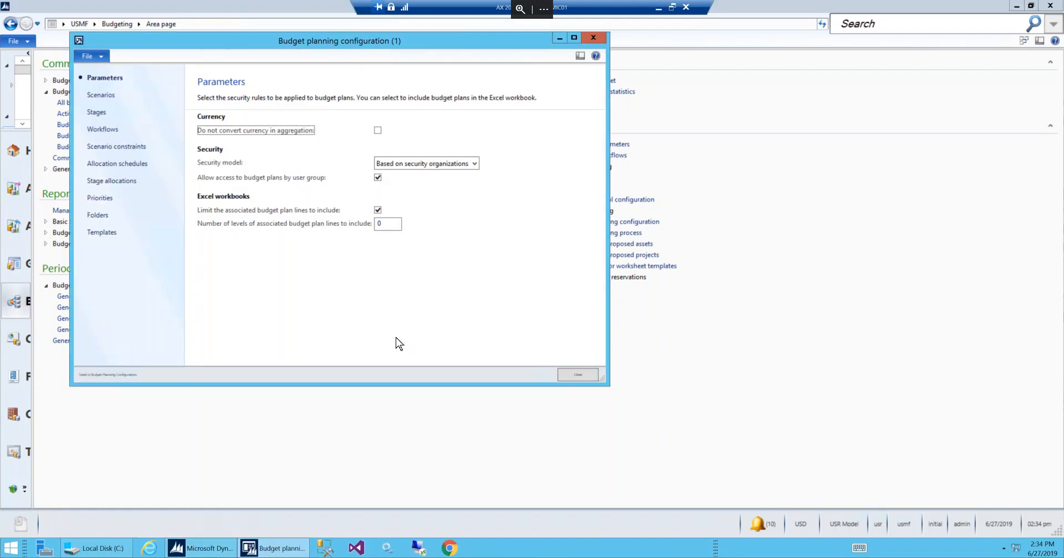
{"action": "left_click", "coordinate": [111, 130]}
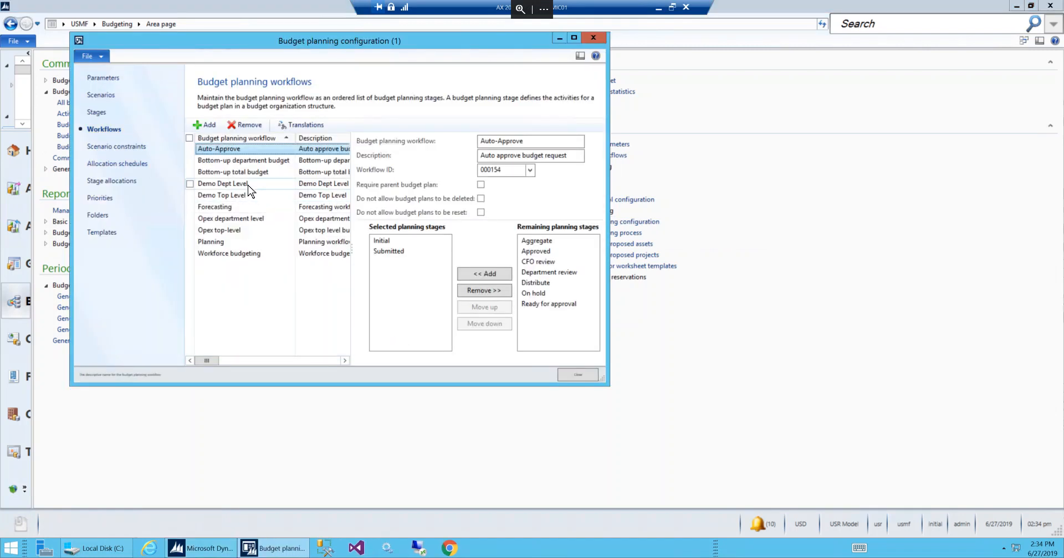
Recheck the stages of the Demo Dept Level and Demo Top Level workflows, and display the budget planning scenario constraints
{"action": "left_click", "coordinate": [249, 186]}
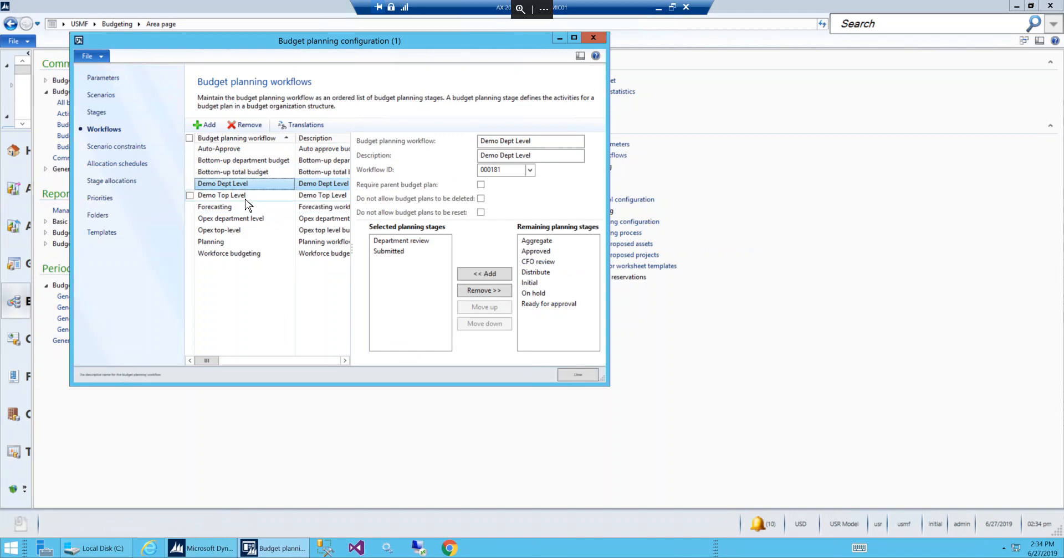
{"action": "left_click", "coordinate": [248, 202]}
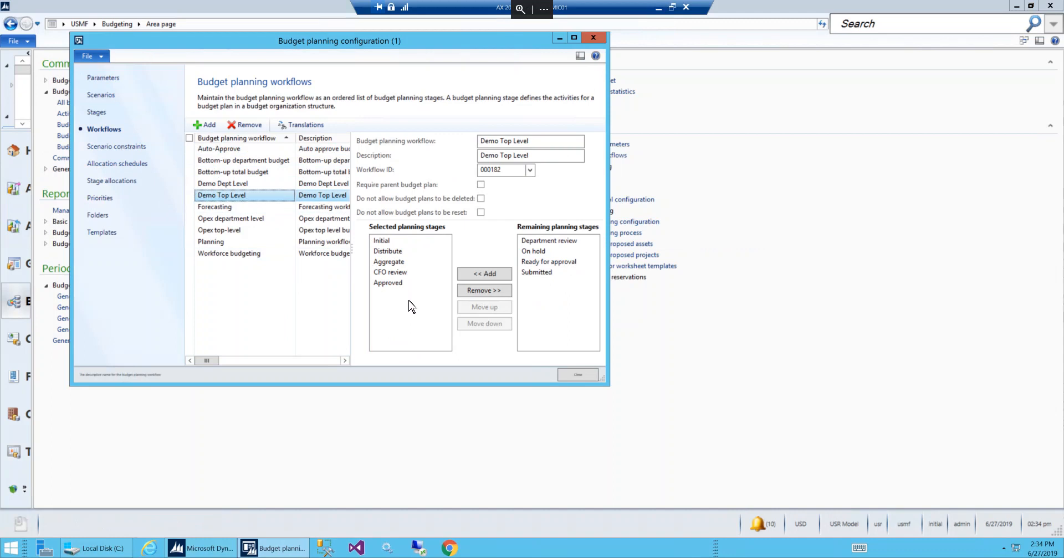
{"action": "left_click", "coordinate": [133, 147]}
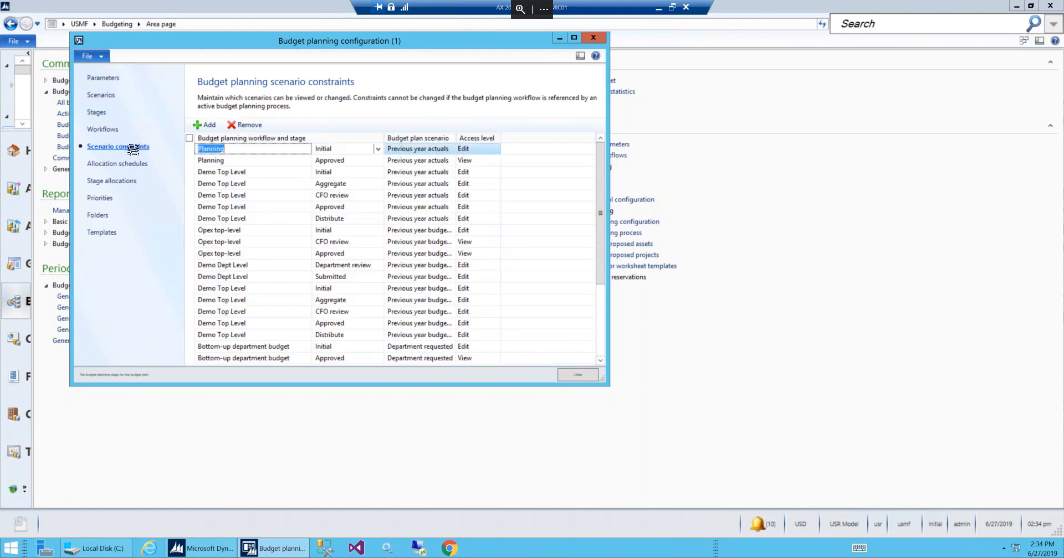
Sort the scenario constraints by budget planning workflow and stage, and bring up the Demo Top Level entries
{"action": "left_click", "coordinate": [313, 139]}
{"action": "scroll", "coordinate": [293, 279], "scroll_direction": "down", "scroll_amount": 4}
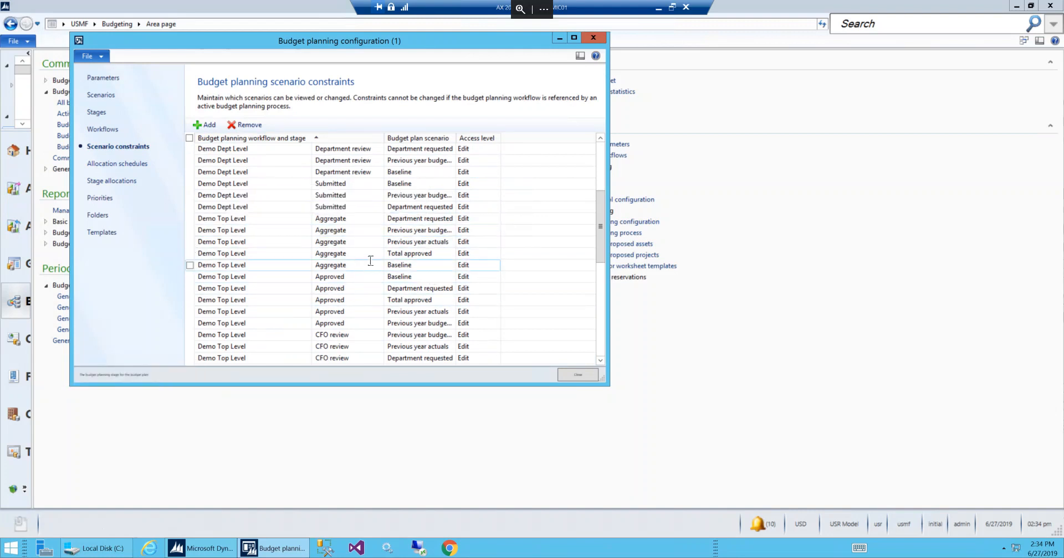
{"action": "left_click_drag", "start_coordinate": [599, 239], "coordinate": [601, 283]}
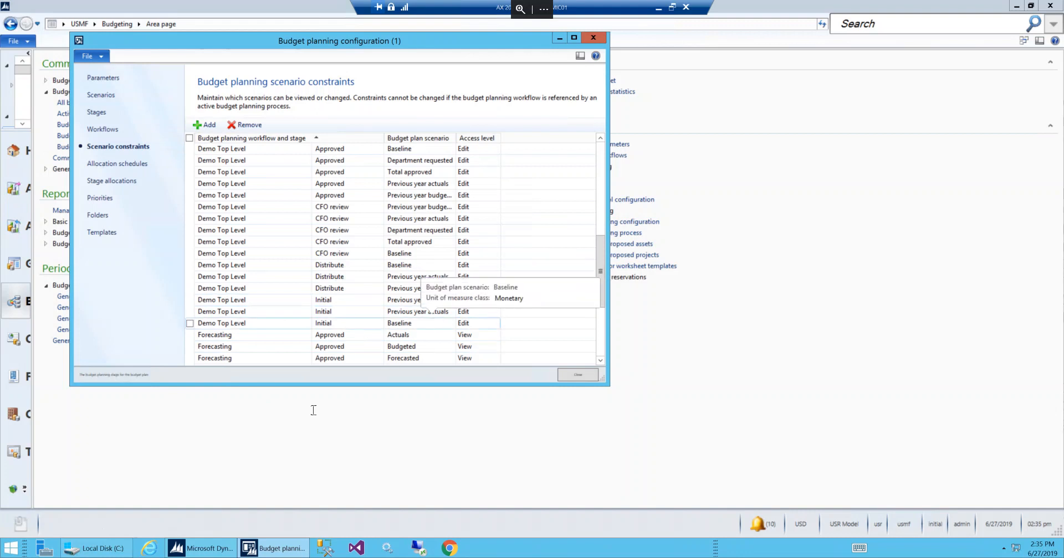
{"action": "mouse_move", "coordinate": [94, 549]}
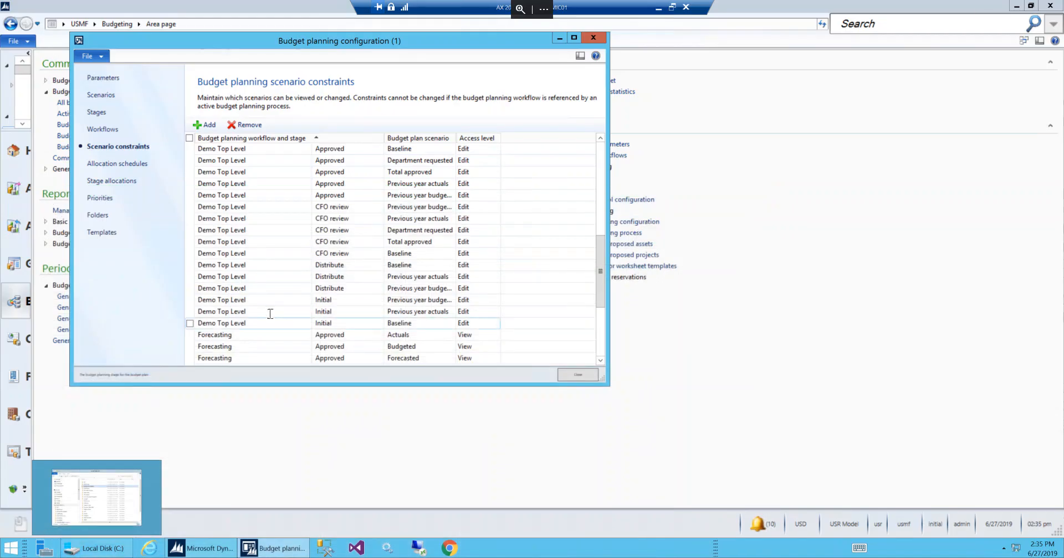
Examine the scenarios and access levels assigned to the Initial, Distribute and CFO review stages of the Demo Top Level workflow
{"action": "left_click", "coordinate": [585, 335]}
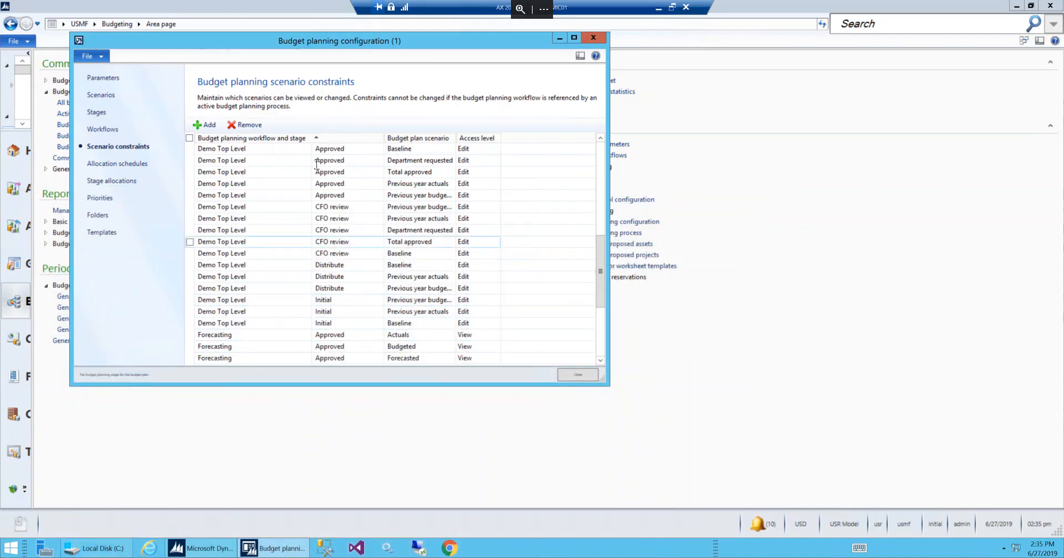
{"action": "left_click", "coordinate": [274, 265]}
{"action": "left_click", "coordinate": [267, 300]}
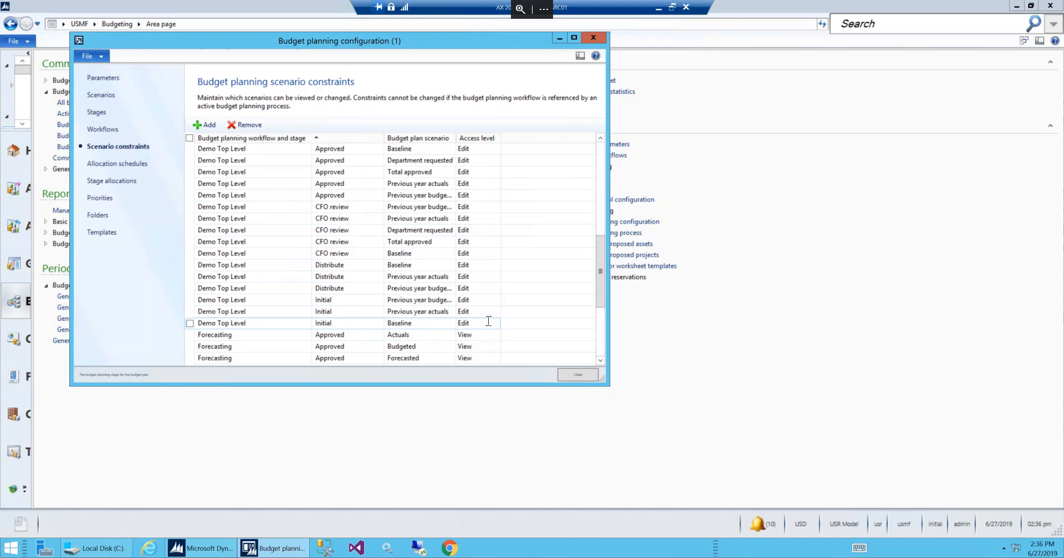
{"action": "left_click", "coordinate": [486, 315]}
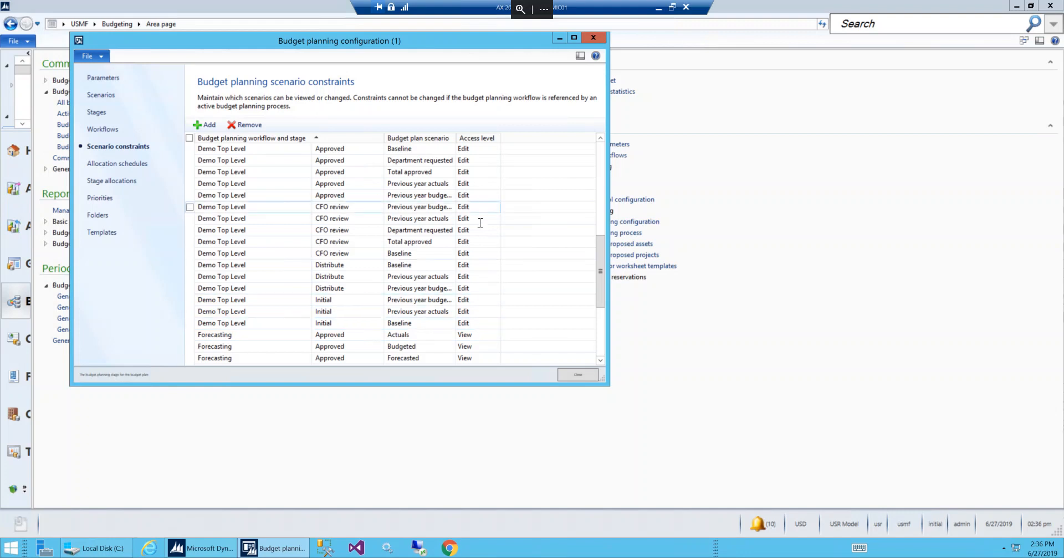
{"action": "left_click", "coordinate": [482, 323]}
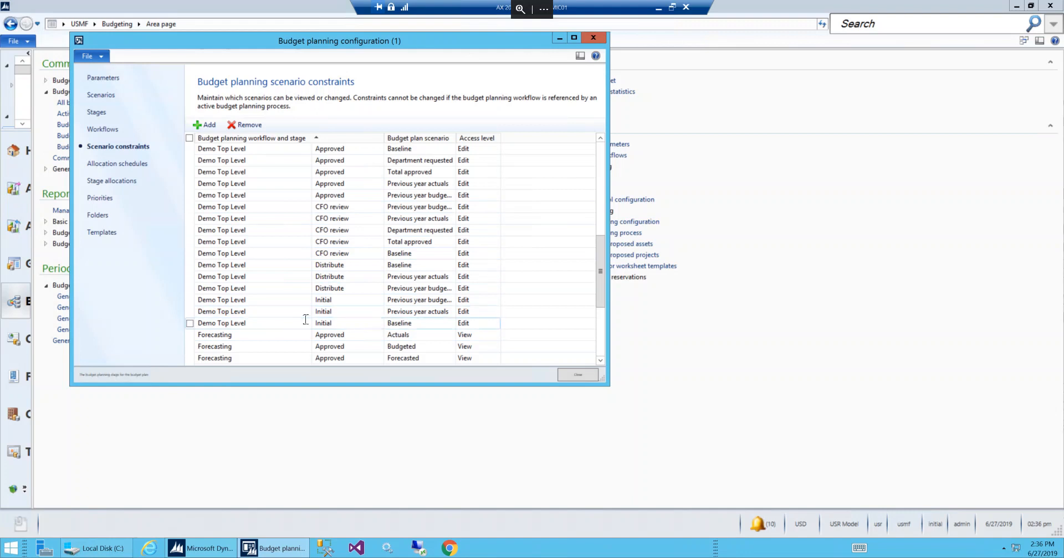
{"action": "left_click", "coordinate": [238, 302]}
{"action": "left_click", "coordinate": [265, 289]}
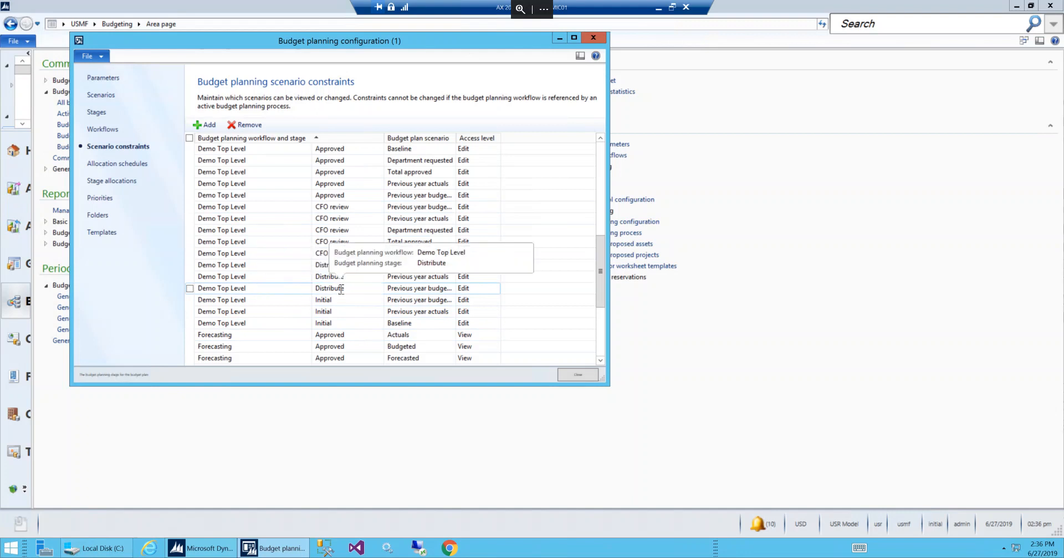
{"action": "left_click", "coordinate": [446, 278]}
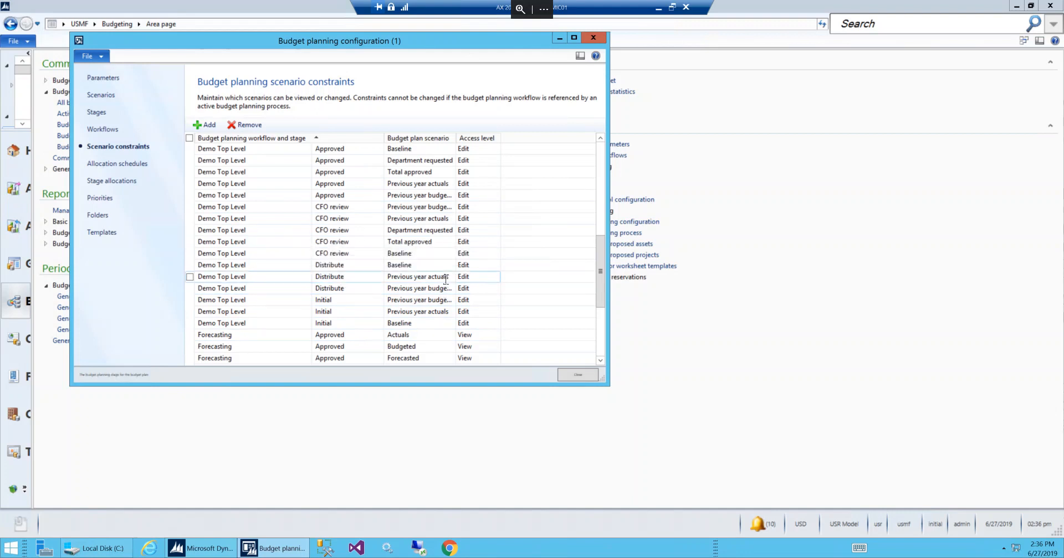
{"action": "left_click", "coordinate": [424, 265]}
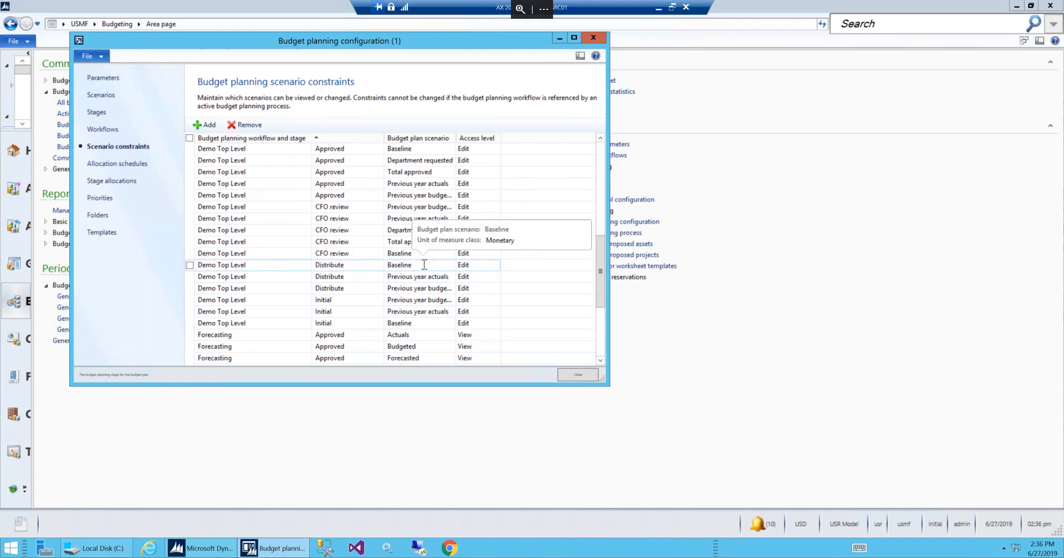
{"action": "left_click", "coordinate": [480, 275]}
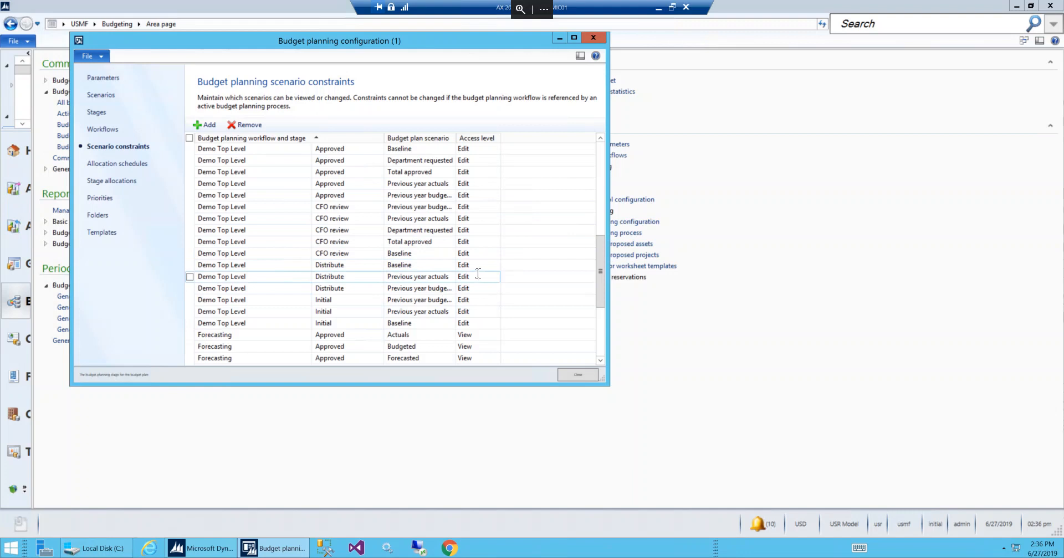
{"action": "left_click", "coordinate": [406, 254]}
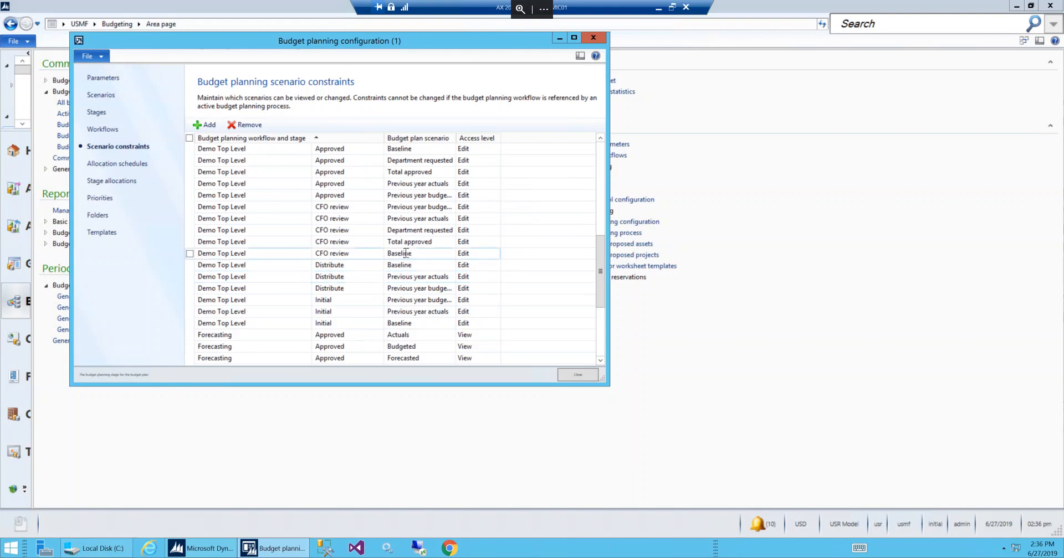
{"action": "left_click", "coordinate": [378, 242]}
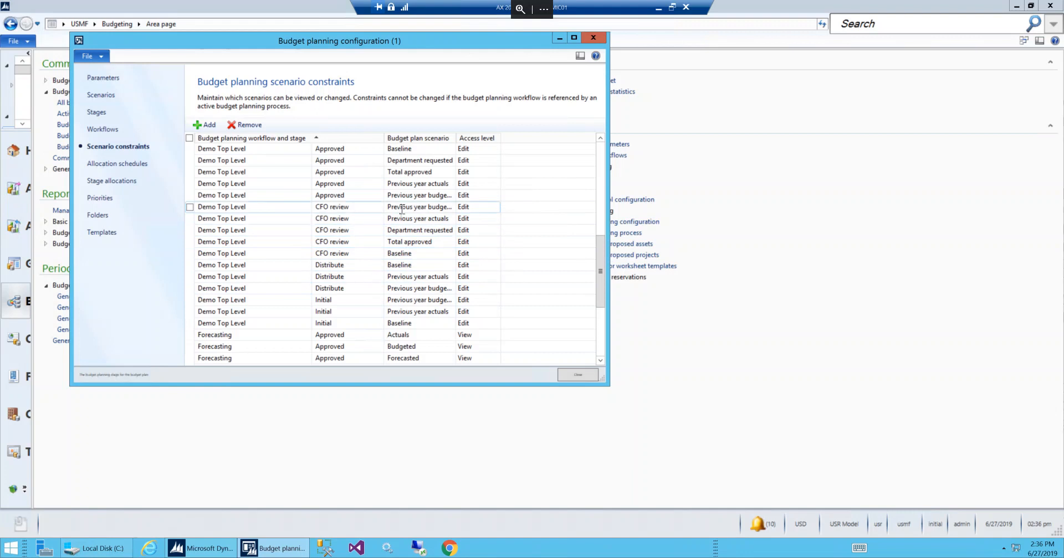
{"action": "left_click", "coordinate": [403, 251]}
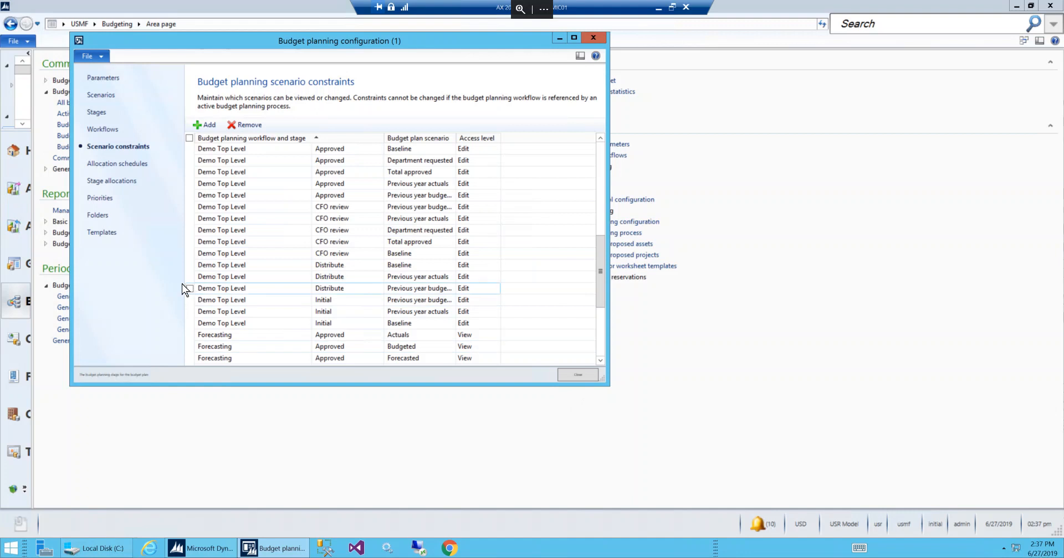
Display the allocation schedules with all their columns, and examine the source and destination scenarios of Demo Distribute Baseline
{"action": "left_click", "coordinate": [132, 164]}
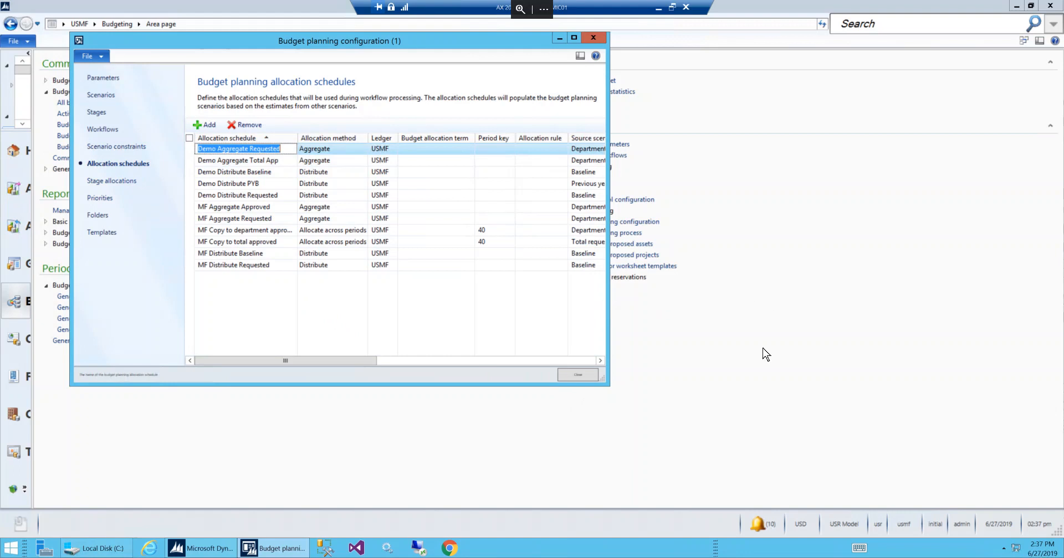
{"action": "left_click_drag", "start_coordinate": [609, 325], "coordinate": [886, 320]}
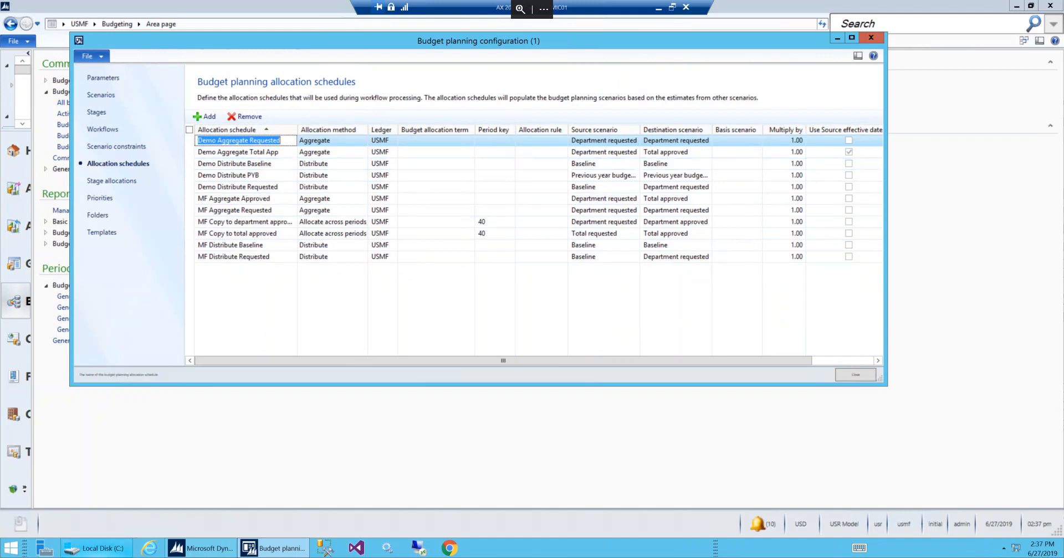
{"action": "mouse_move", "coordinate": [93, 549]}
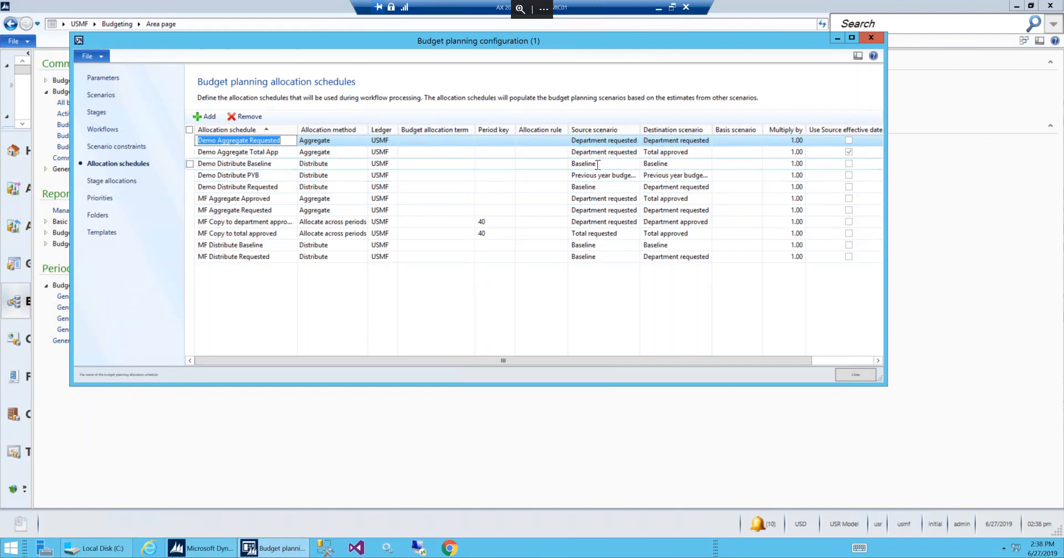
{"action": "mouse_move", "coordinate": [598, 165]}
{"action": "mouse_move", "coordinate": [661, 163]}
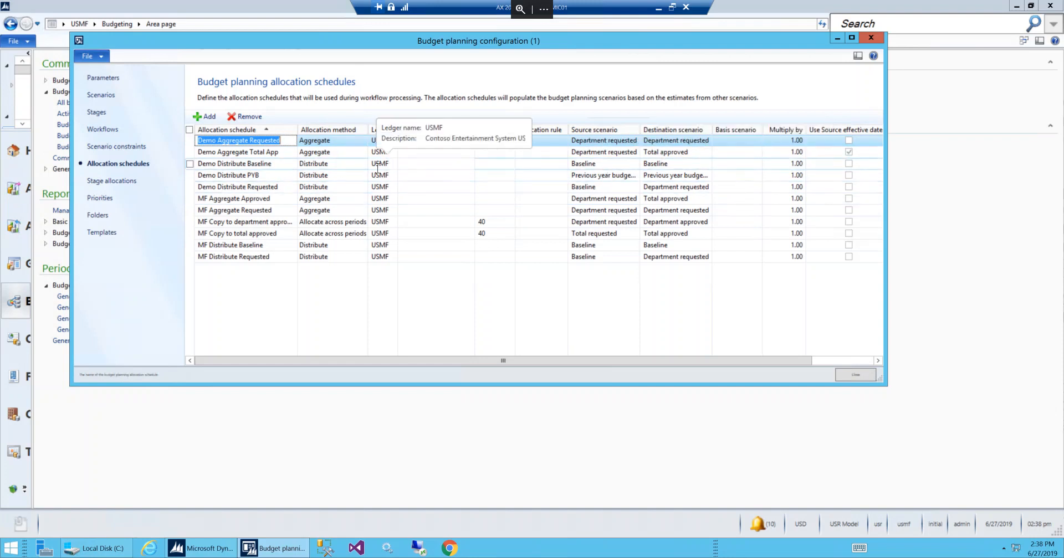
Add a temporary allocation schedule named test to view the available allocation methods, and remove it
{"action": "left_click", "coordinate": [205, 118]}
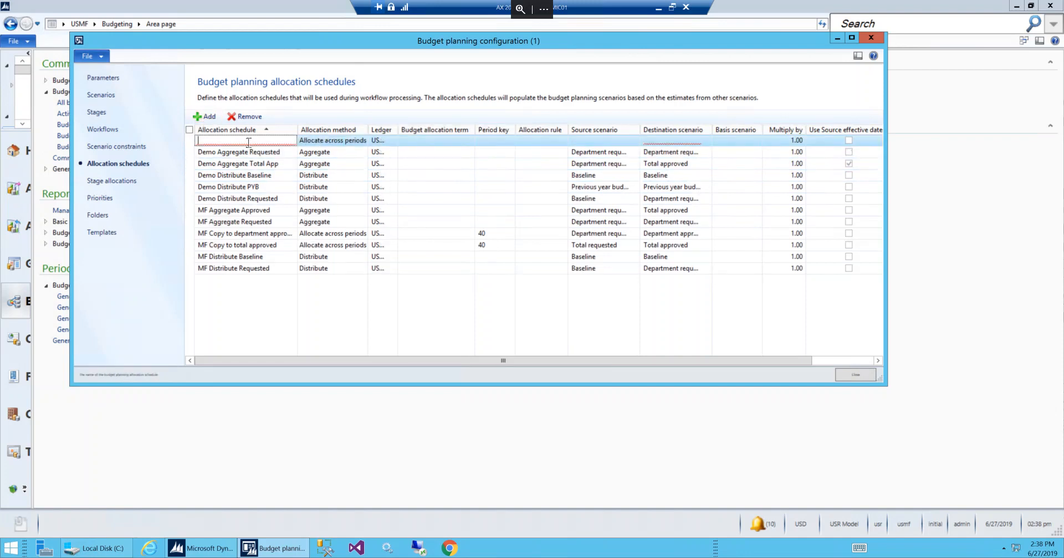
{"action": "type", "text": "test"}
{"action": "key", "text": "Tab"}
{"action": "left_click", "coordinate": [363, 142]}
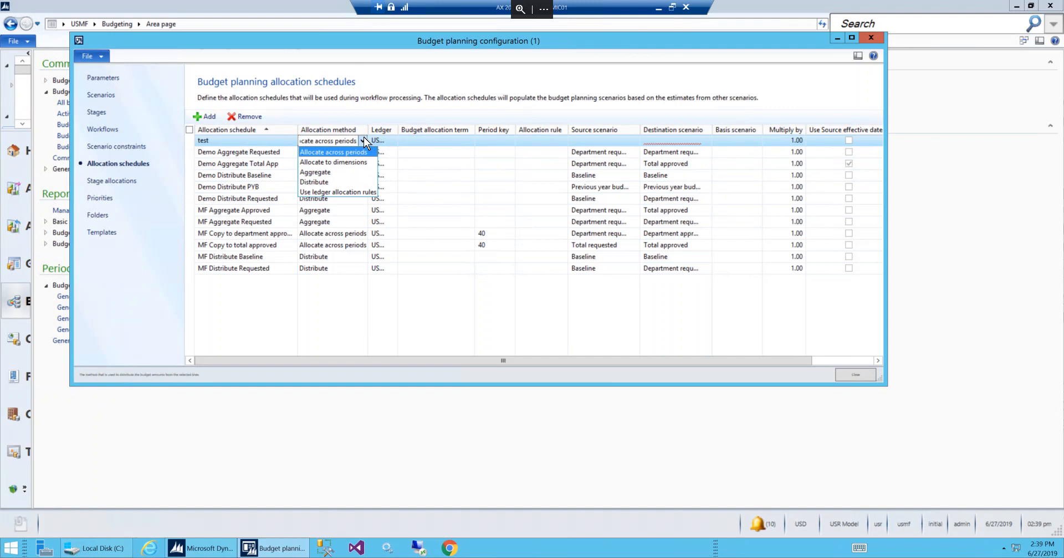
{"action": "left_click", "coordinate": [363, 141]}
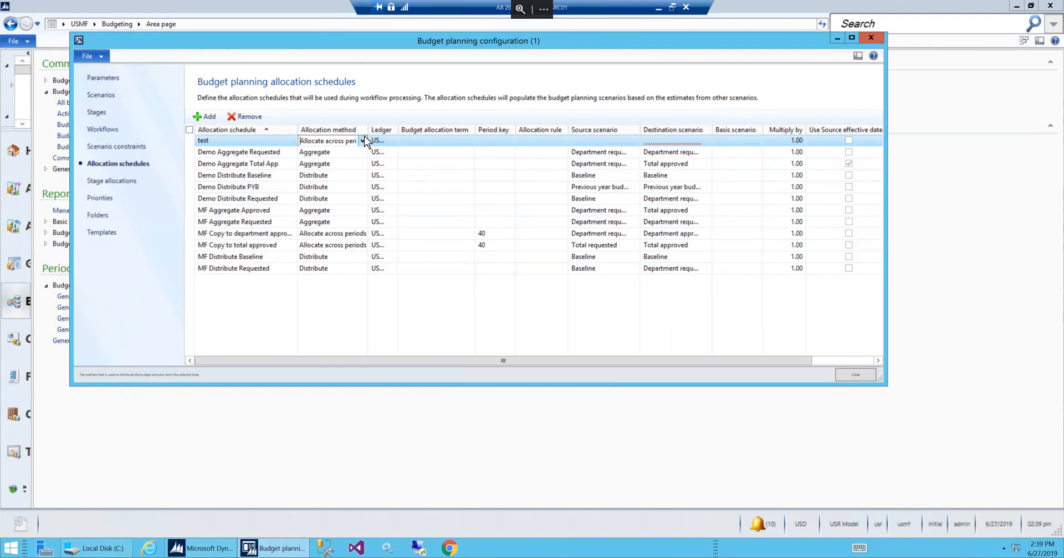
{"action": "left_click", "coordinate": [247, 119]}
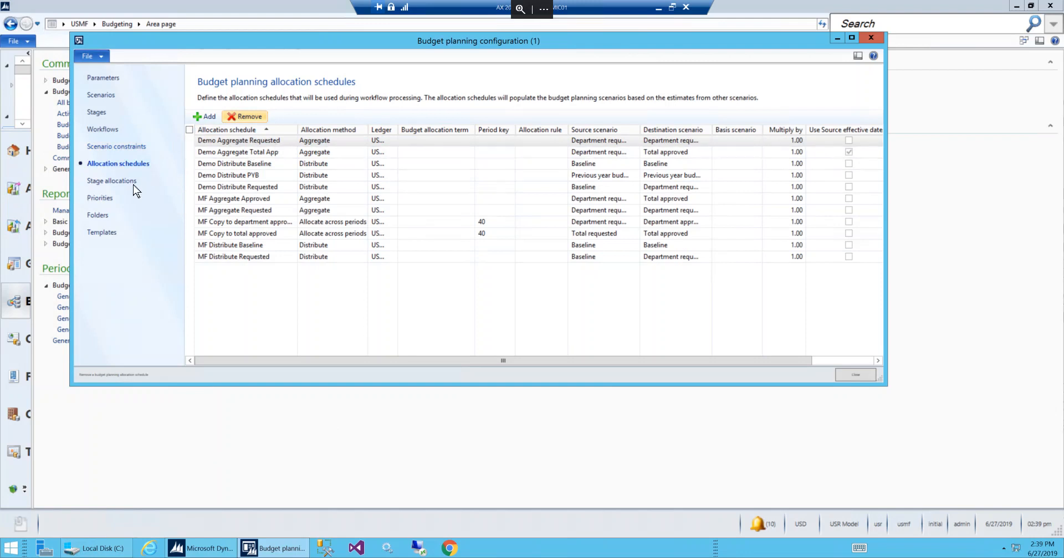
Review the budget planning stage allocations, priorities and folders, widening the folder column to show the full paths
{"action": "left_click", "coordinate": [112, 182]}
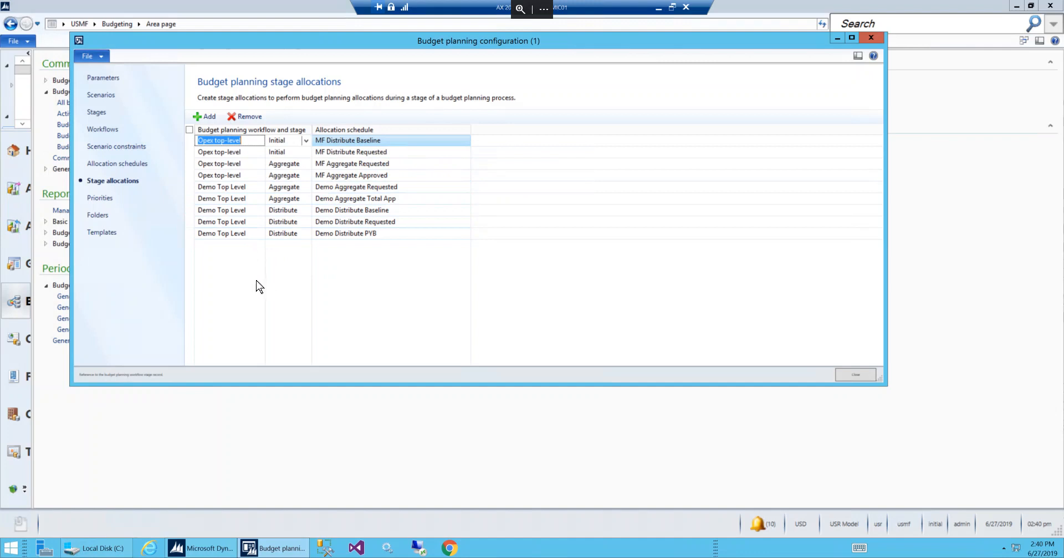
{"action": "left_click", "coordinate": [100, 198]}
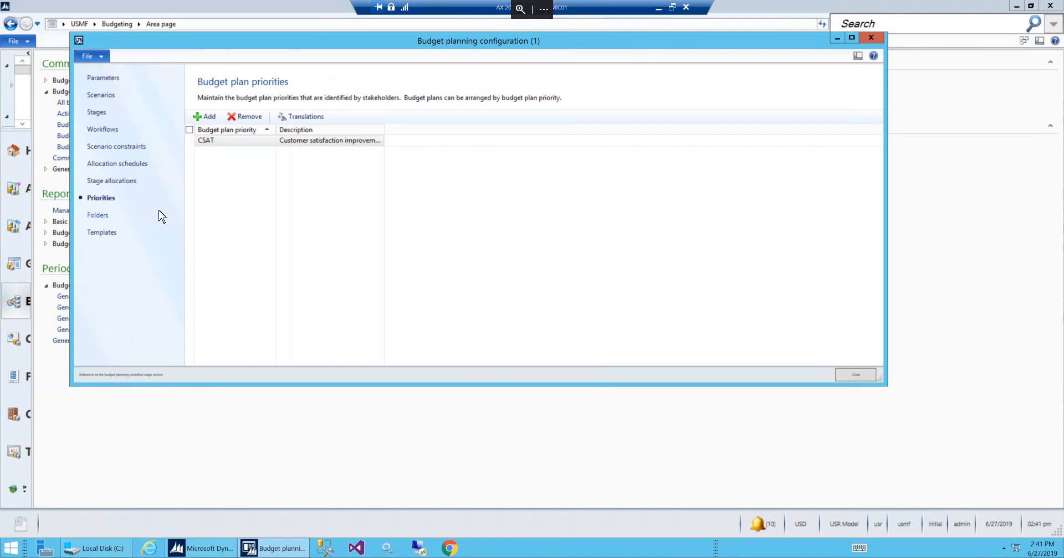
{"action": "left_click", "coordinate": [98, 215]}
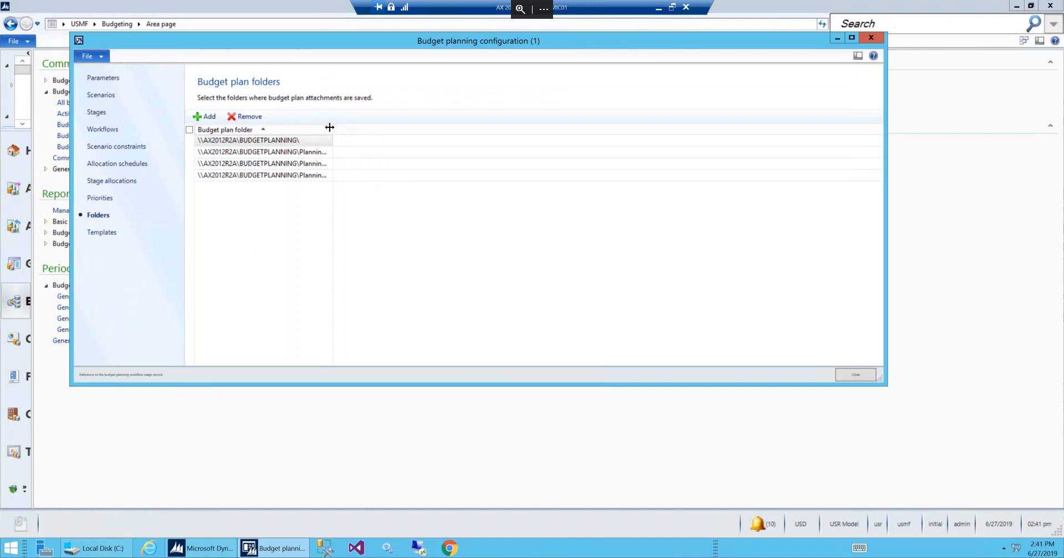
{"action": "left_click_drag", "start_coordinate": [332, 128], "coordinate": [452, 131]}
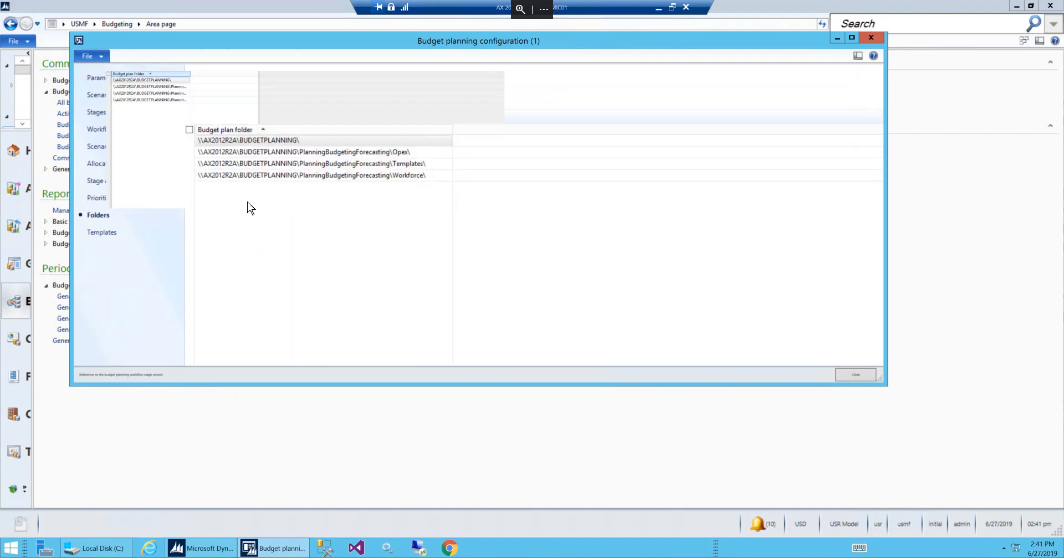
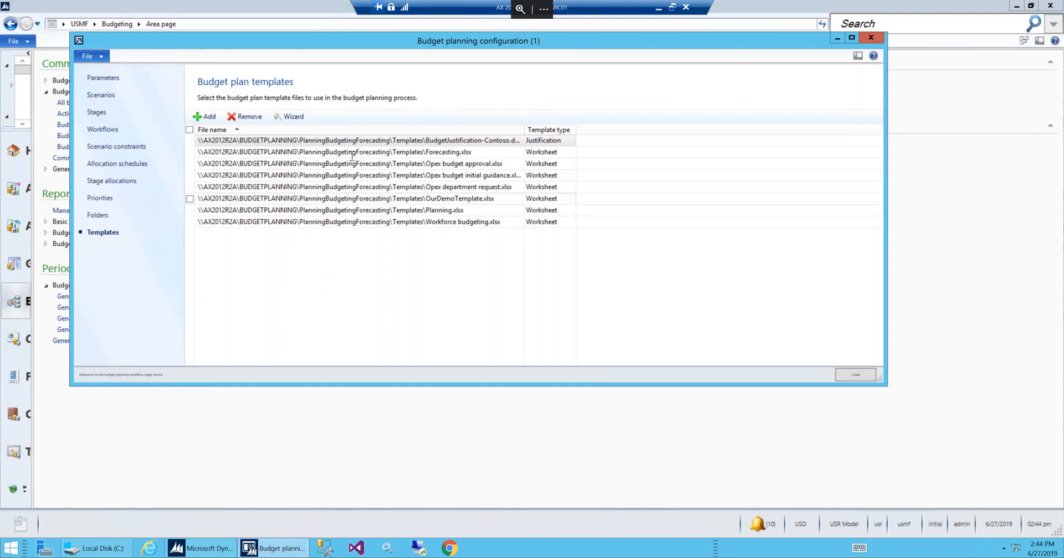
Start the budget plan template wizard and define OurDemoTemplate2 in the \\AX2012R2A\BUDGETPLANNING\PlanningBudgetingForecasting\Templates\ folder, continuing to the header fields
{"action": "left_click", "coordinate": [295, 119]}
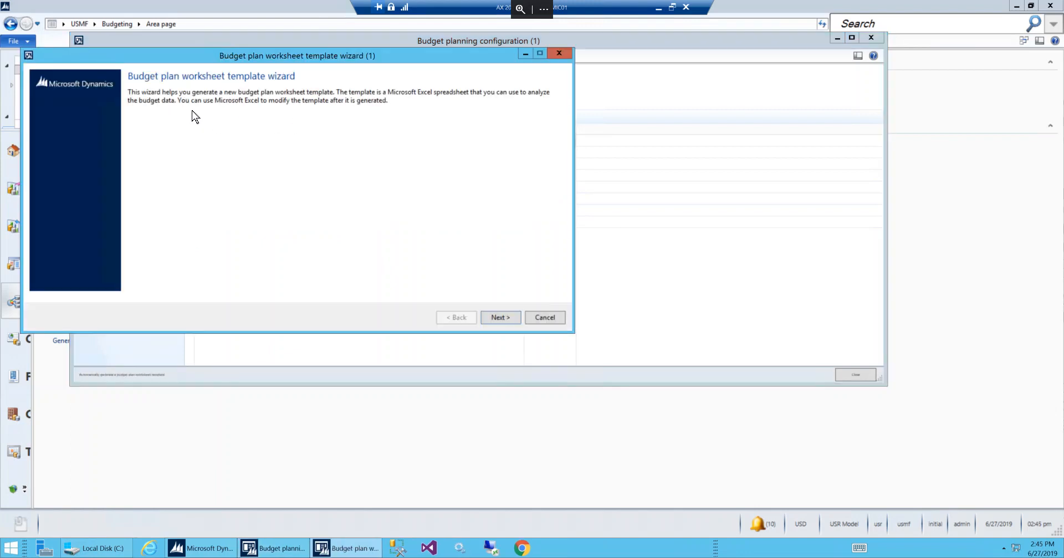
{"action": "left_click", "coordinate": [498, 318]}
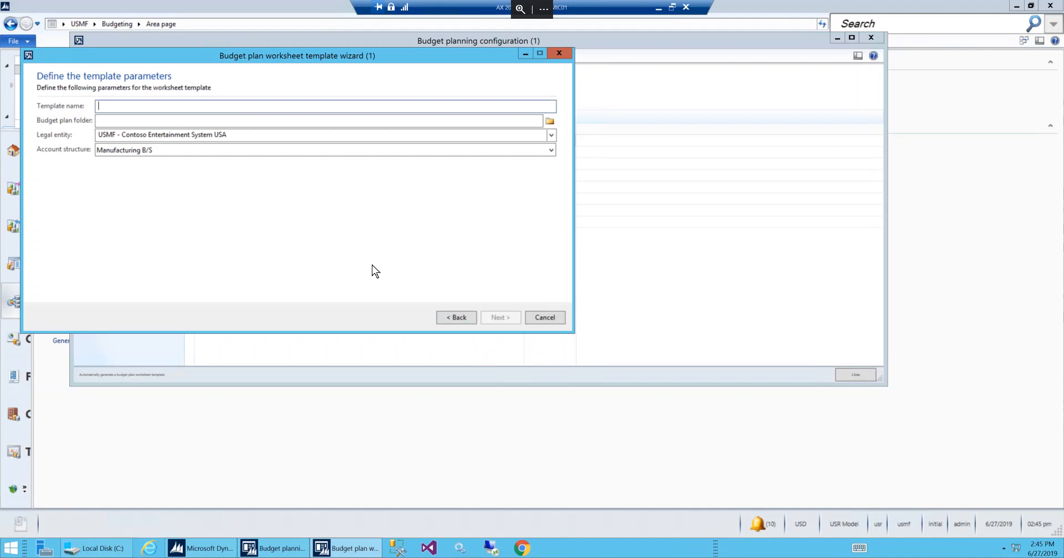
{"action": "left_click_drag", "start_coordinate": [329, 61], "coordinate": [443, 224]}
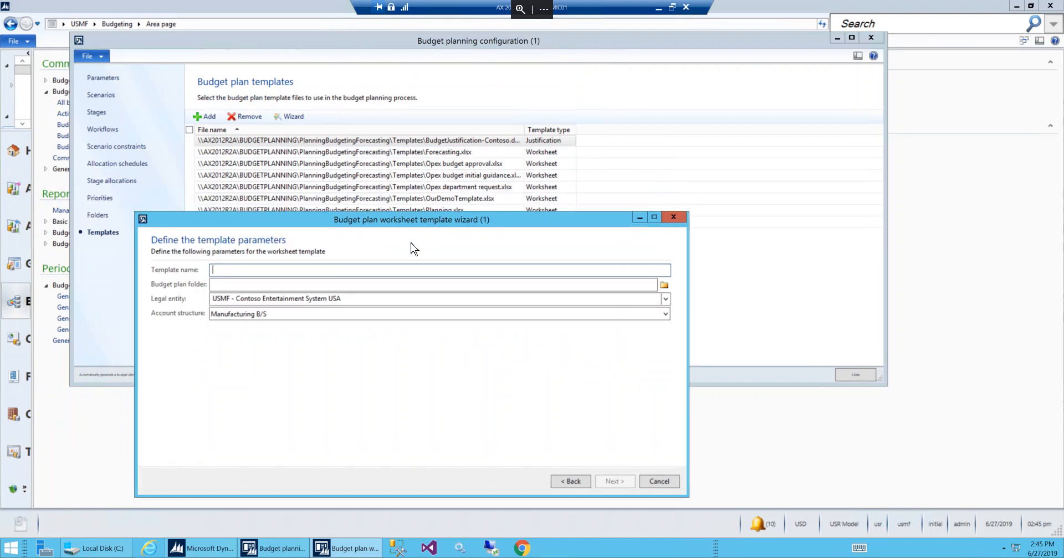
{"action": "type", "text": "OurDemoTemplate2"}
{"action": "left_click", "coordinate": [665, 287]}
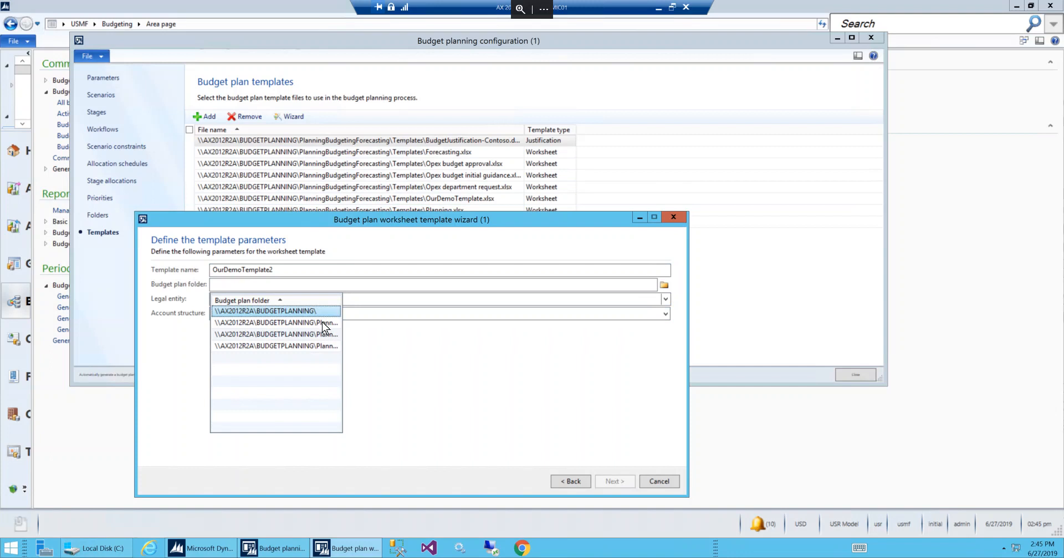
{"action": "left_click", "coordinate": [322, 327]}
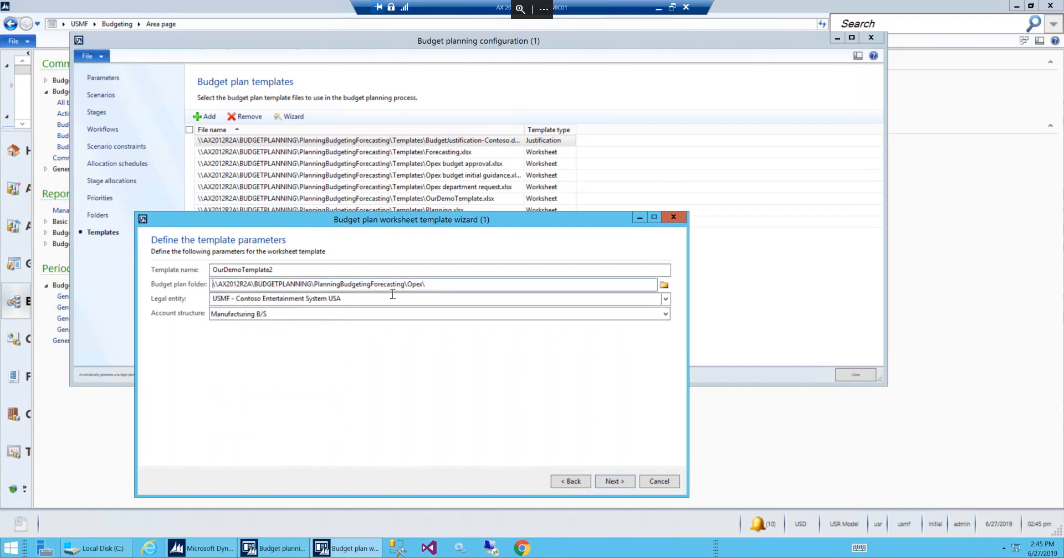
{"action": "left_click", "coordinate": [664, 284]}
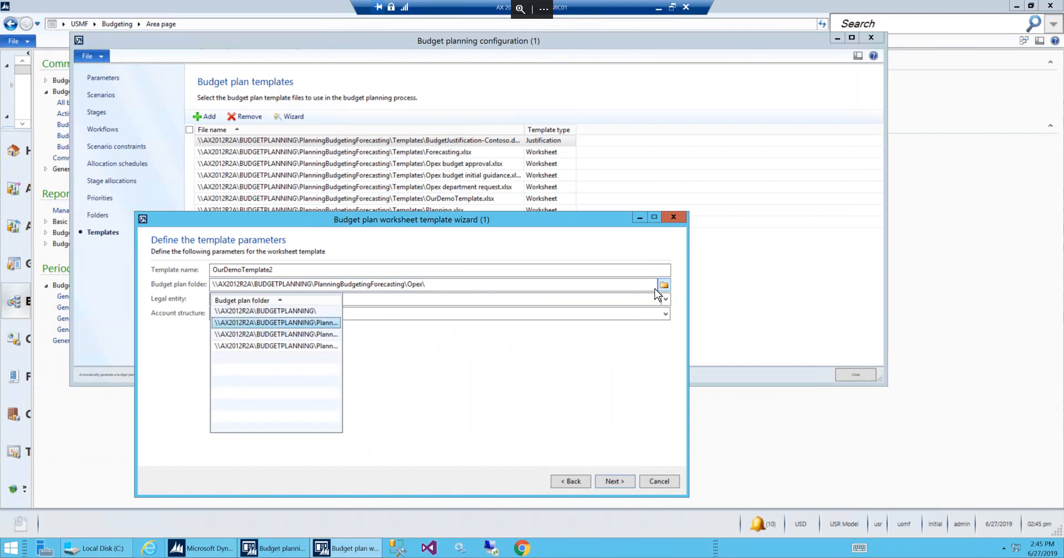
{"action": "left_click", "coordinate": [288, 334]}
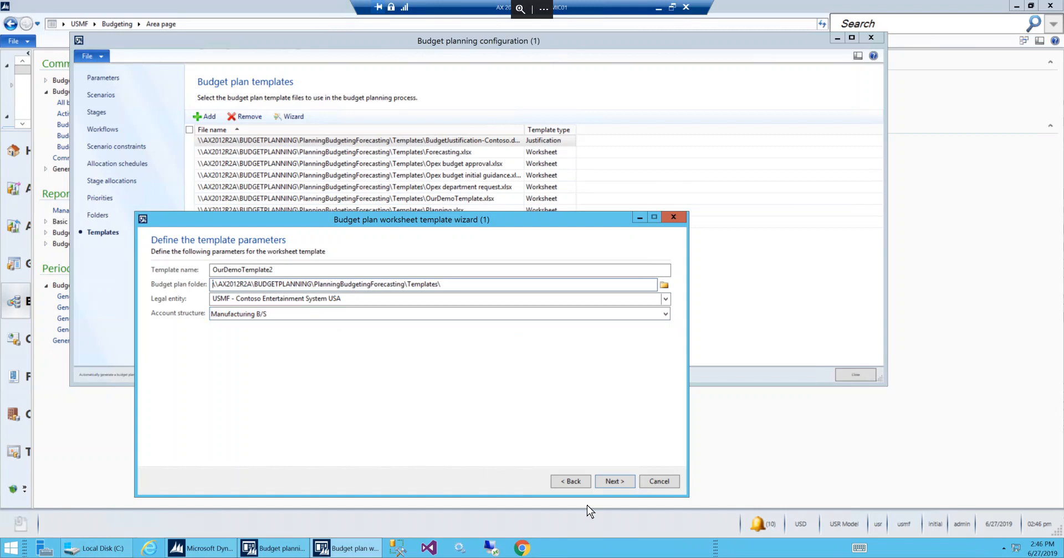
{"action": "left_click", "coordinate": [614, 481]}
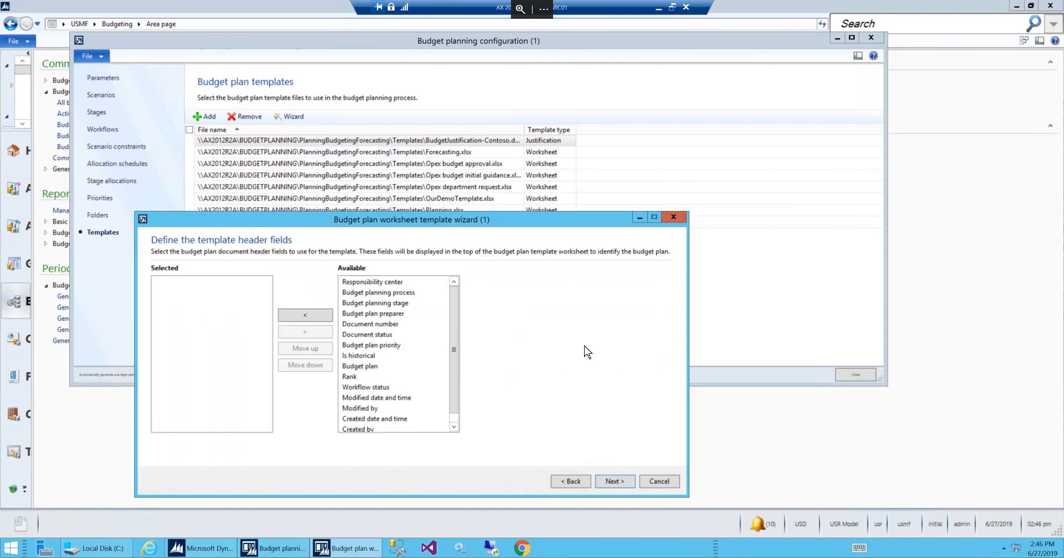
Select Document number, Budget plan preparer and Budget plan as the template header fields, and continue to the column definition
{"action": "left_click_drag", "start_coordinate": [506, 221], "coordinate": [529, 221]}
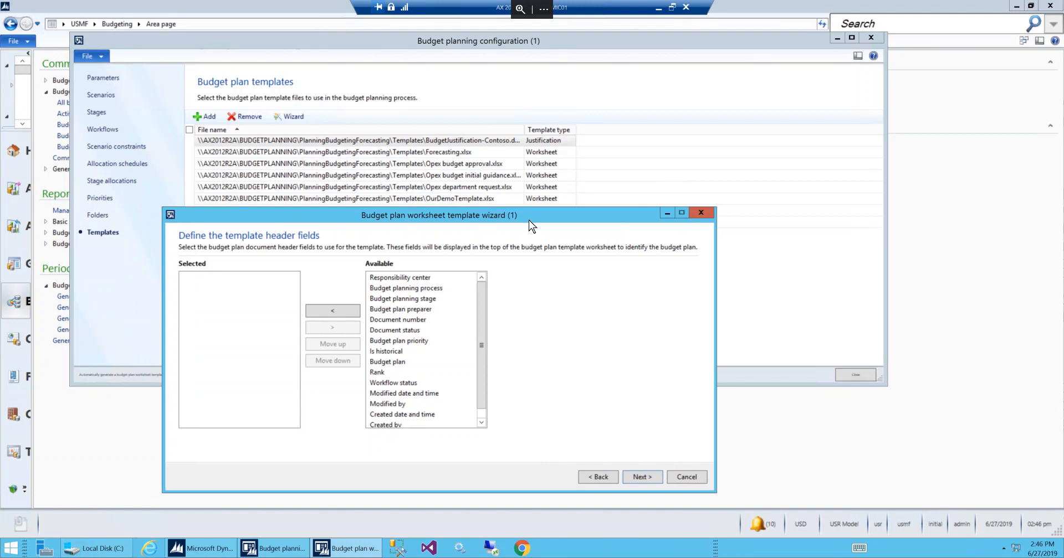
{"action": "left_click", "coordinate": [404, 321]}
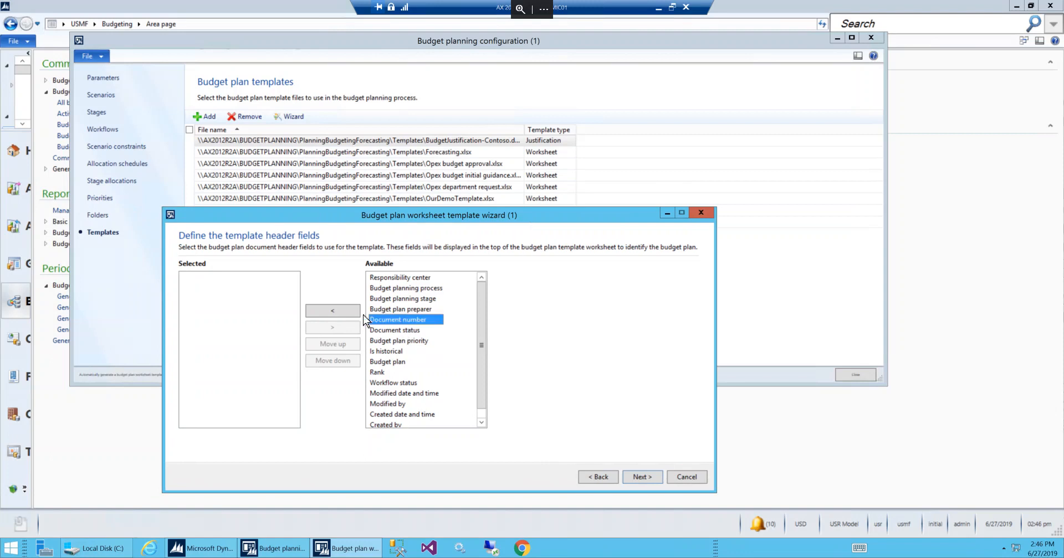
{"action": "left_click", "coordinate": [333, 312]}
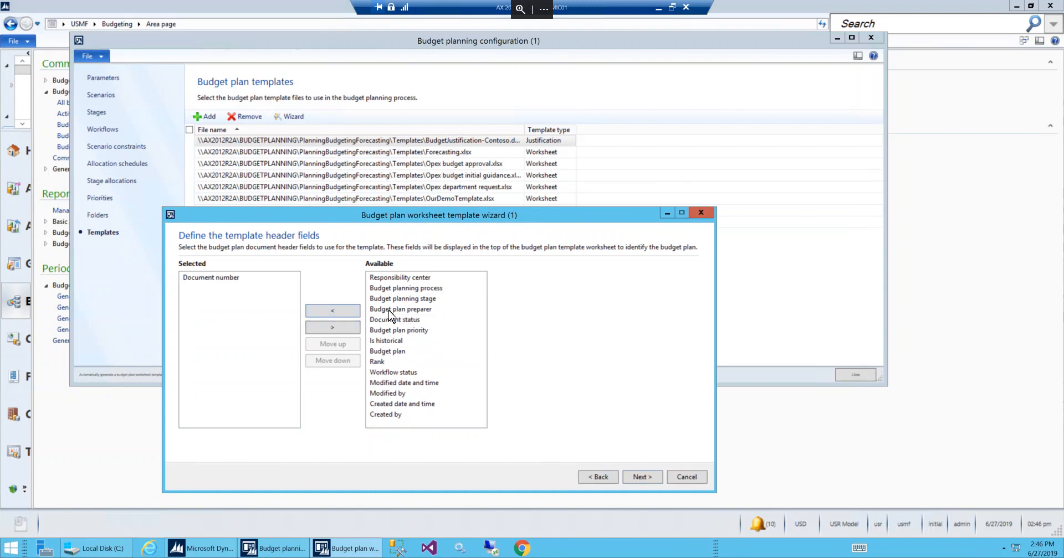
{"action": "left_click", "coordinate": [390, 310]}
{"action": "left_click", "coordinate": [348, 316]}
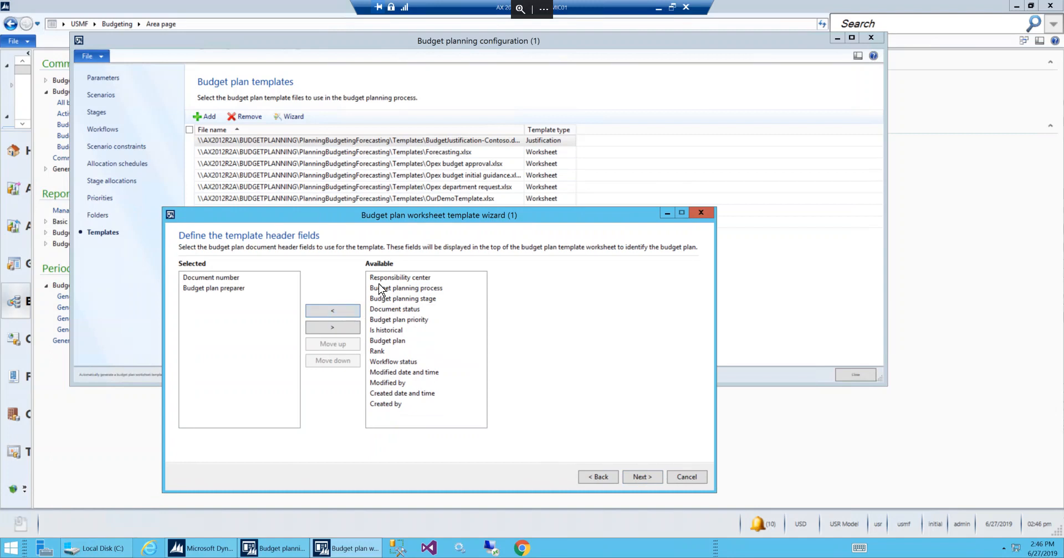
{"action": "left_click", "coordinate": [390, 342]}
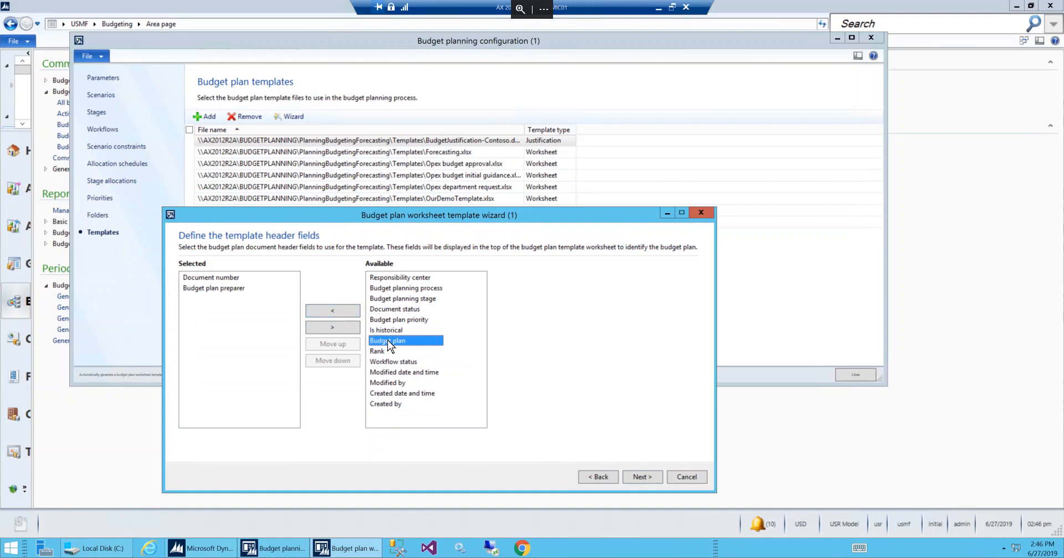
{"action": "left_click", "coordinate": [342, 317]}
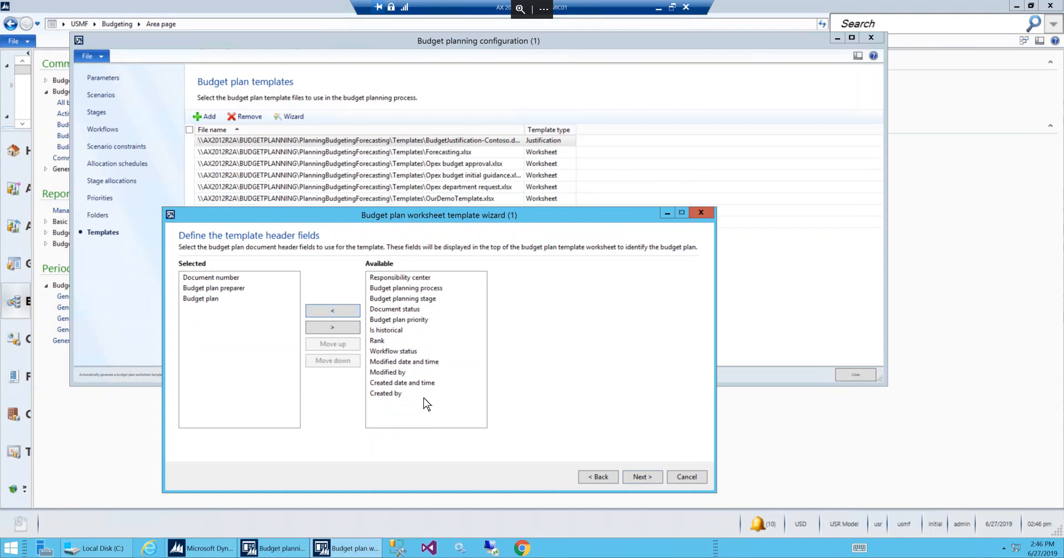
{"action": "left_click", "coordinate": [642, 477]}
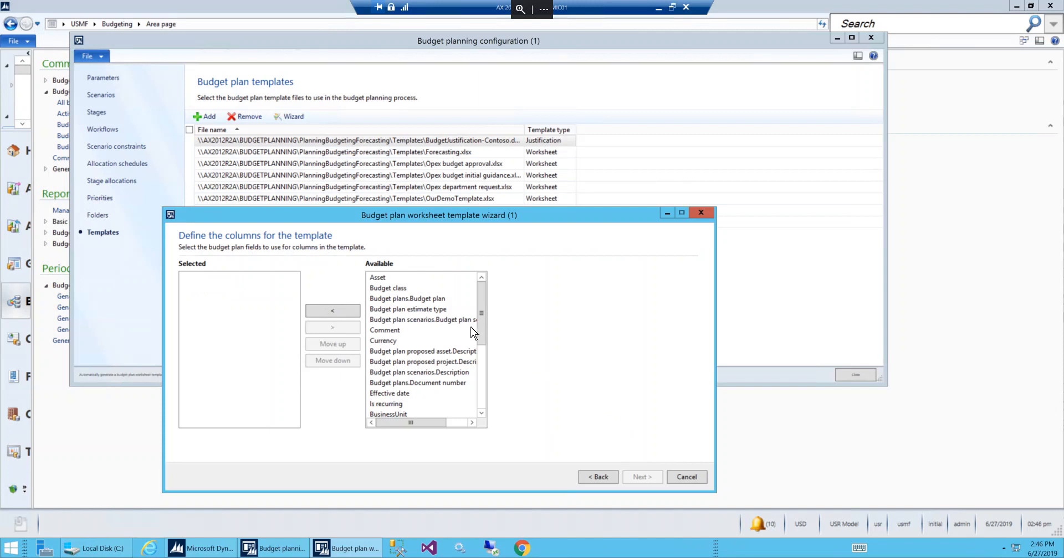
Add Department, Department.Description, BusinessUnit and BusinessUnit.Description to the template's columns
{"action": "left_click_drag", "start_coordinate": [483, 320], "coordinate": [485, 348]}
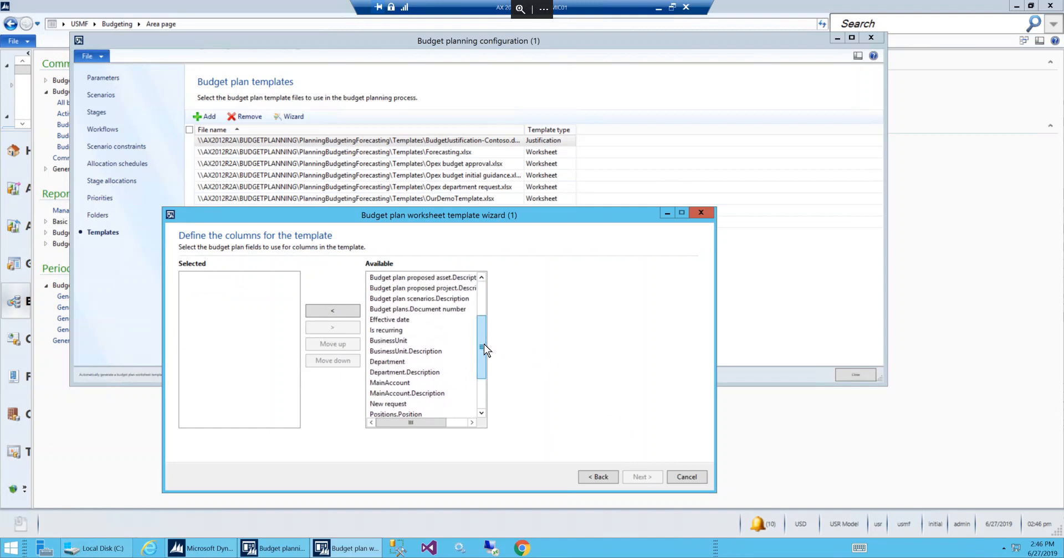
{"action": "left_click_drag", "start_coordinate": [483, 349], "coordinate": [486, 366]}
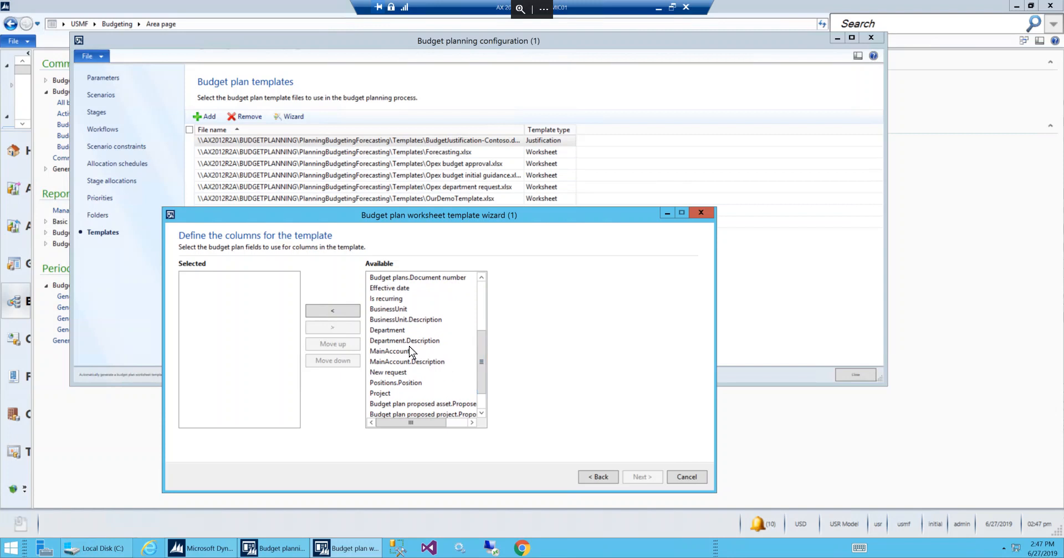
{"action": "left_click", "coordinate": [397, 332]}
{"action": "left_click", "coordinate": [344, 311]}
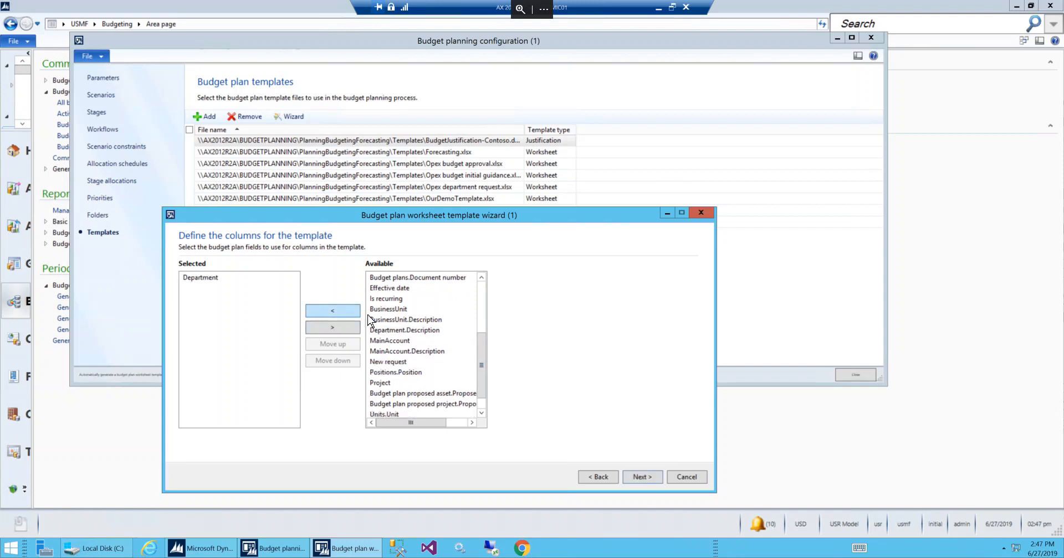
{"action": "left_click", "coordinate": [401, 331]}
{"action": "left_click", "coordinate": [343, 315]}
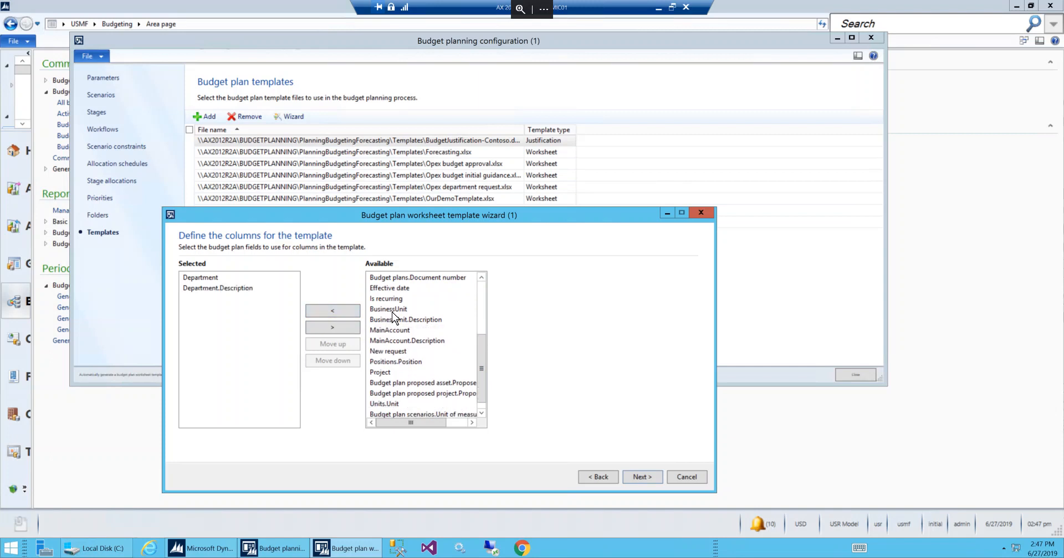
{"action": "left_click", "coordinate": [392, 310]}
{"action": "left_click", "coordinate": [350, 313]}
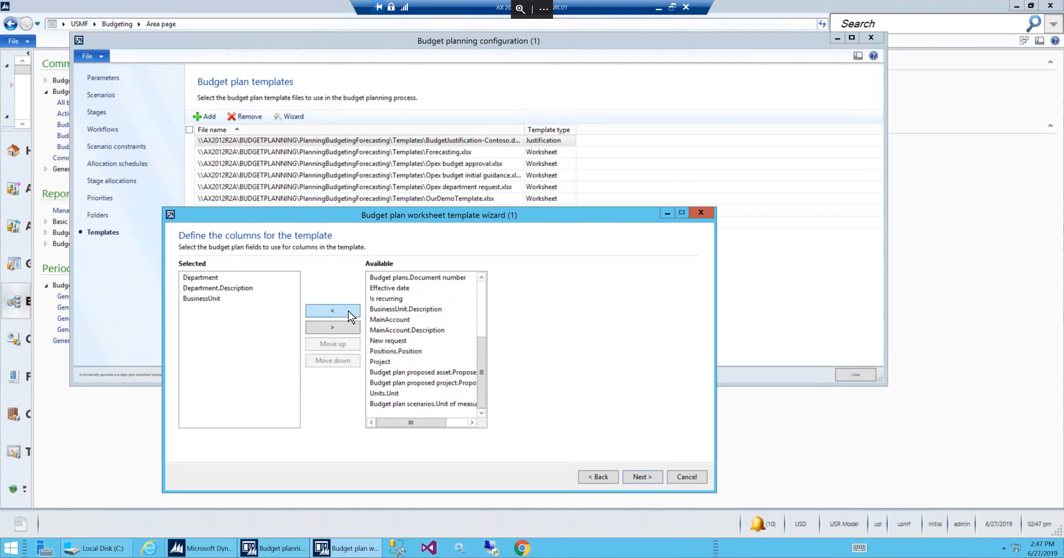
{"action": "left_click", "coordinate": [389, 309]}
{"action": "left_click", "coordinate": [355, 313]}
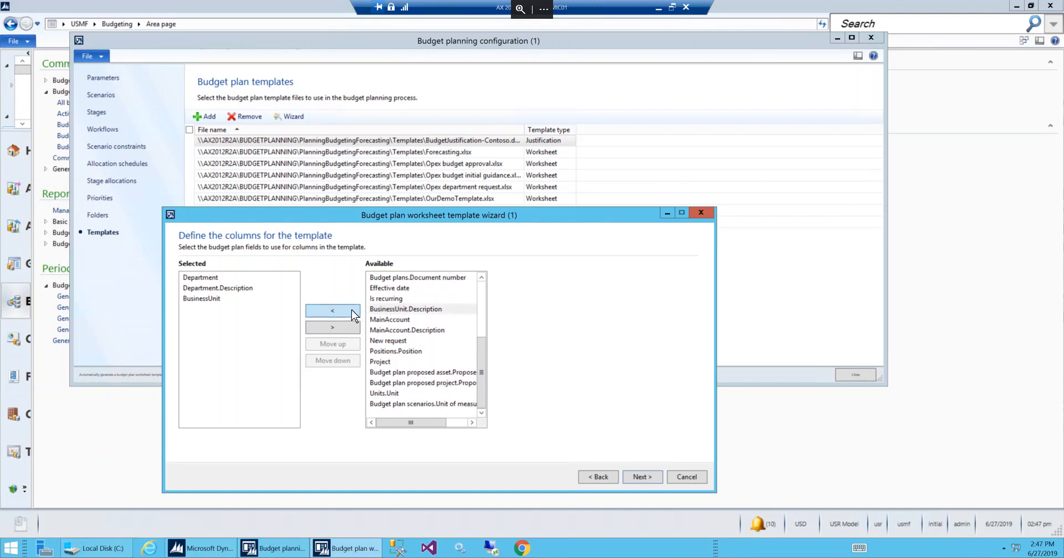
Add MainAccount and MainAccount.Description to the template's columns, and continue to the matrix fields
{"action": "left_click", "coordinate": [395, 324]}
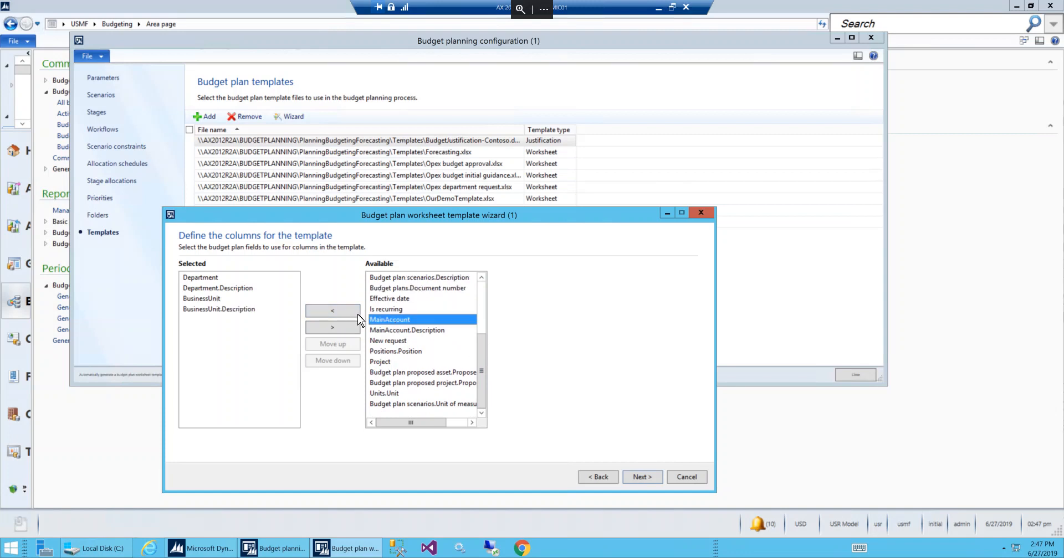
{"action": "left_click", "coordinate": [349, 313]}
{"action": "left_click", "coordinate": [394, 330]}
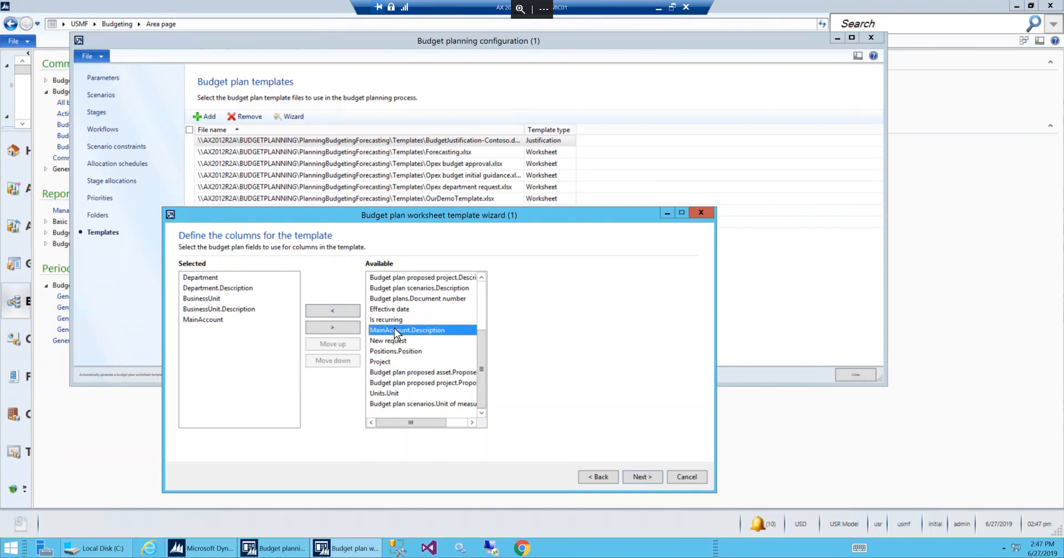
{"action": "left_click", "coordinate": [336, 313]}
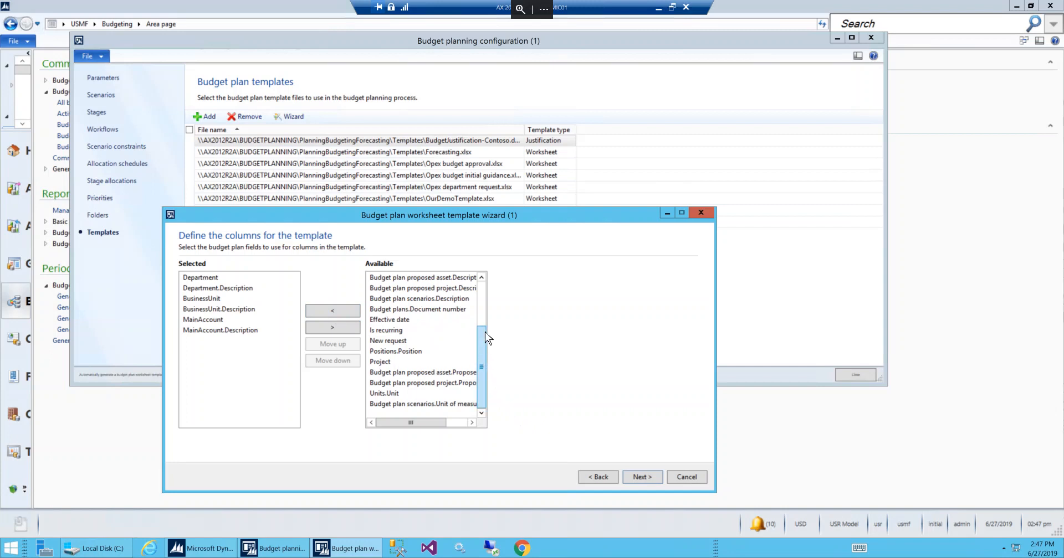
{"action": "mouse_move", "coordinate": [482, 353]}
{"action": "left_mouse_down"}
{"action": "mouse_move", "coordinate": [483, 309]}
{"action": "mouse_move", "coordinate": [483, 366]}
{"action": "left_mouse_up"}
{"action": "left_click", "coordinate": [643, 477]}
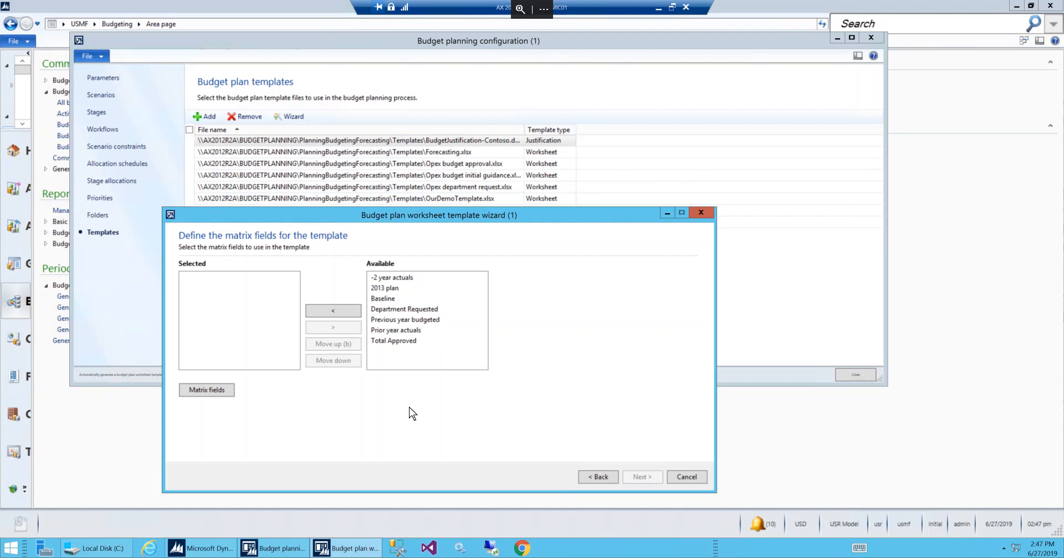
Select Previous year budgeted, Prior year actuals, Baseline, Department Requested and Total Approved as matrix fields, and generate the template
{"action": "left_click", "coordinate": [398, 322]}
{"action": "left_click", "coordinate": [343, 312]}
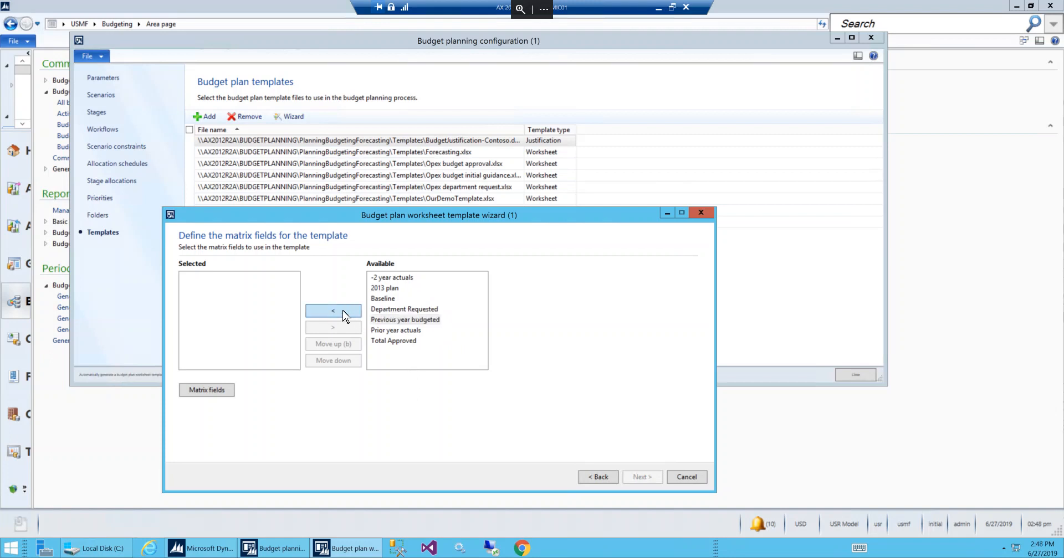
{"action": "left_click", "coordinate": [382, 320]}
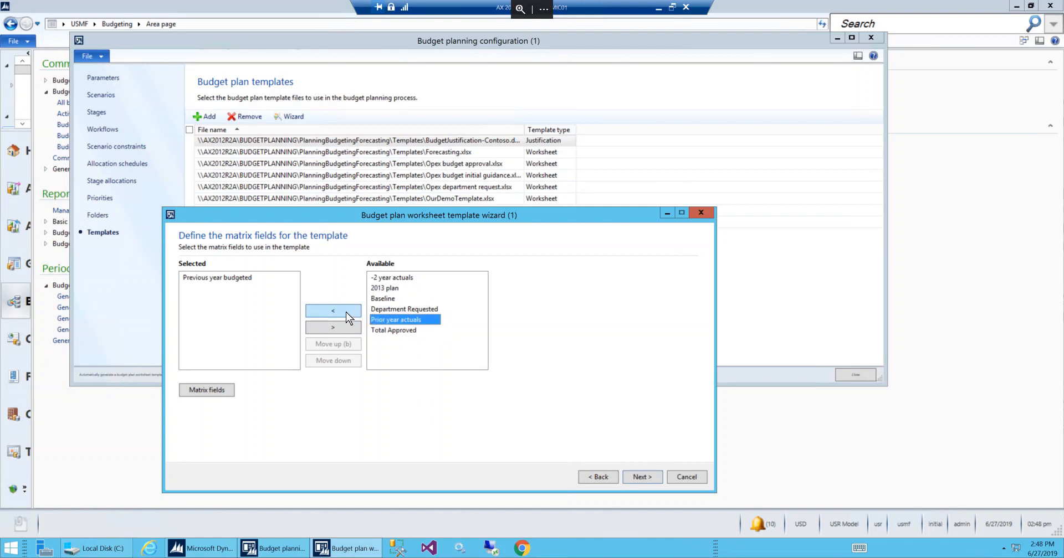
{"action": "left_click", "coordinate": [348, 312]}
{"action": "left_click", "coordinate": [377, 299]}
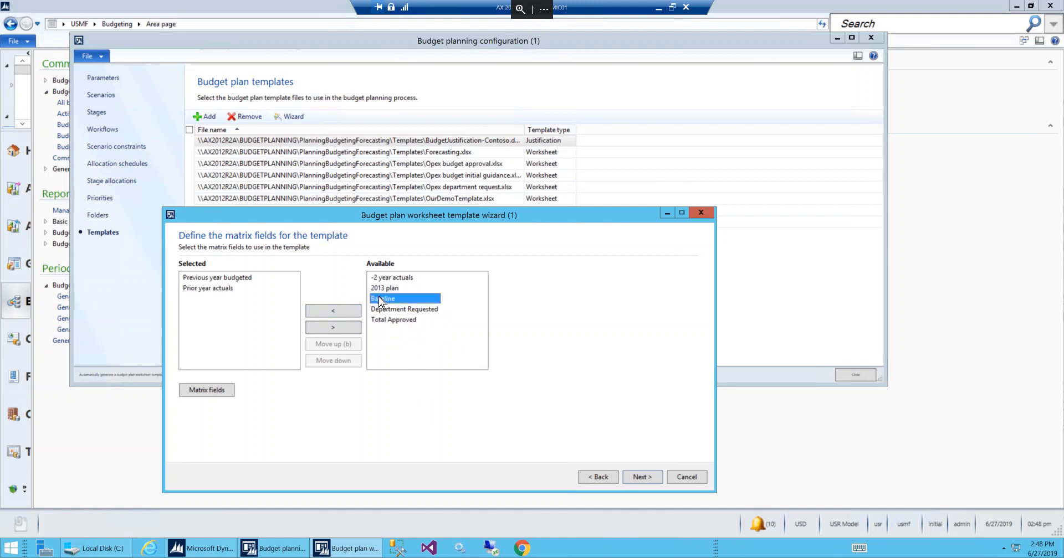
{"action": "left_click", "coordinate": [353, 313]}
{"action": "left_click", "coordinate": [378, 300]}
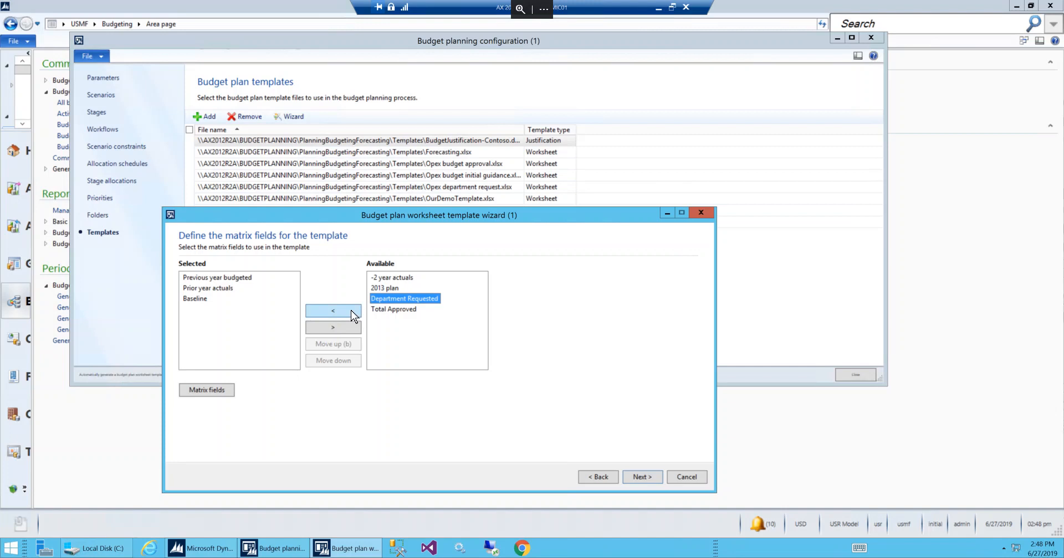
{"action": "left_click", "coordinate": [351, 313]}
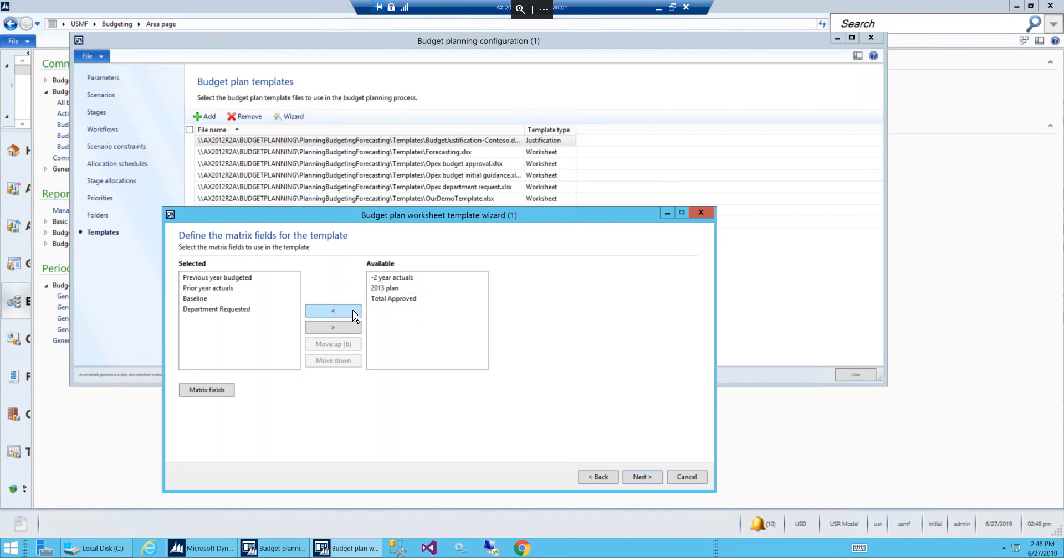
{"action": "left_click", "coordinate": [386, 301]}
{"action": "left_click", "coordinate": [349, 313]}
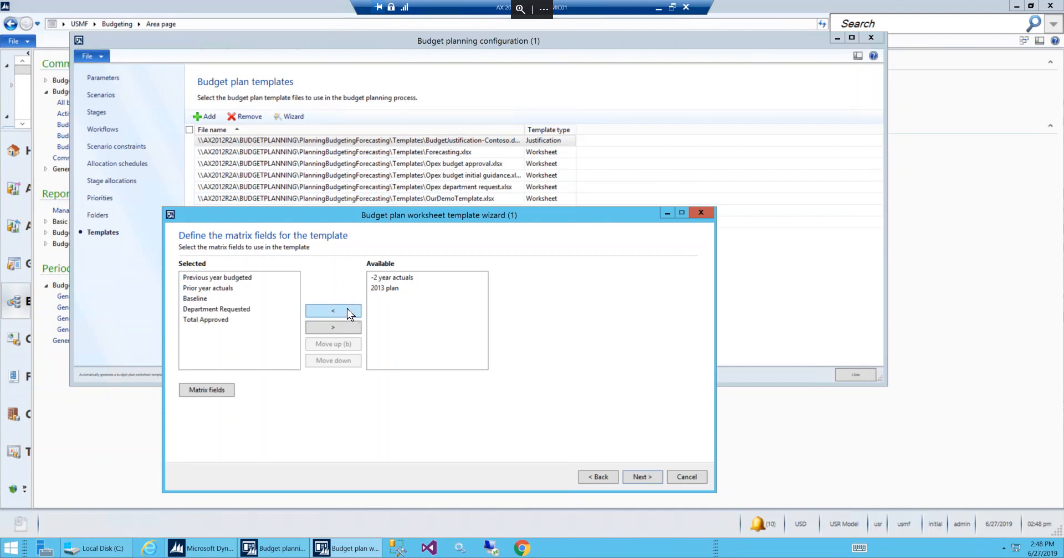
{"action": "left_click", "coordinate": [226, 324]}
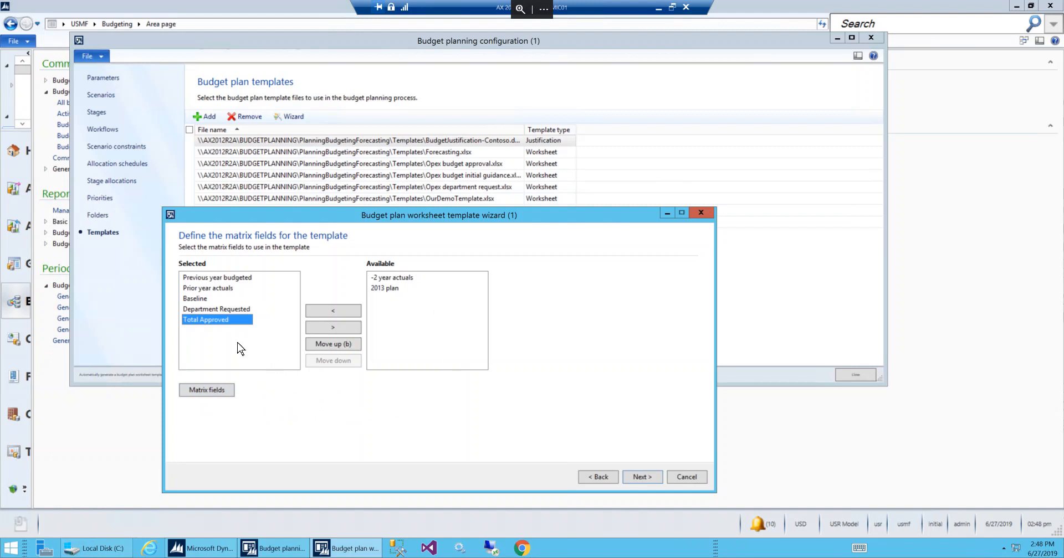
{"action": "left_click", "coordinate": [643, 477]}
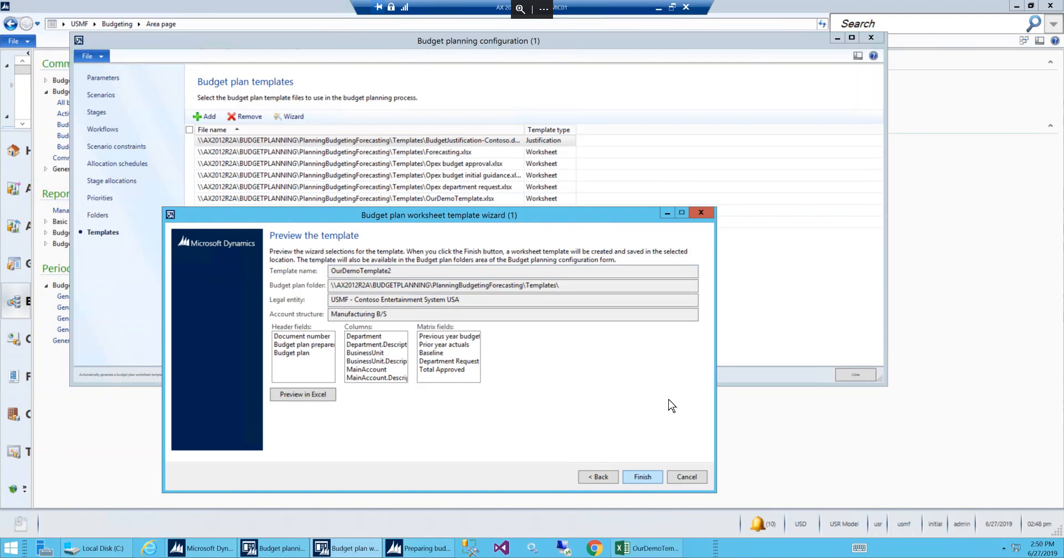
Switch to the OurDemoTemplate2 workbook in Excel, maximize it, fit column B to its contents and show the Dynamics AX commands
{"action": "mouse_move", "coordinate": [657, 550]}
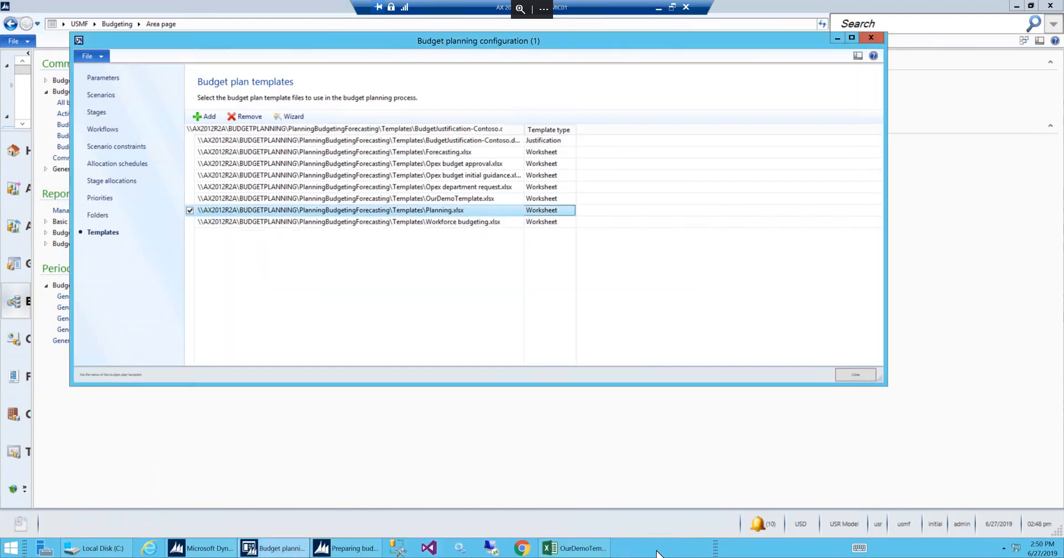
{"action": "left_click", "coordinate": [505, 549]}
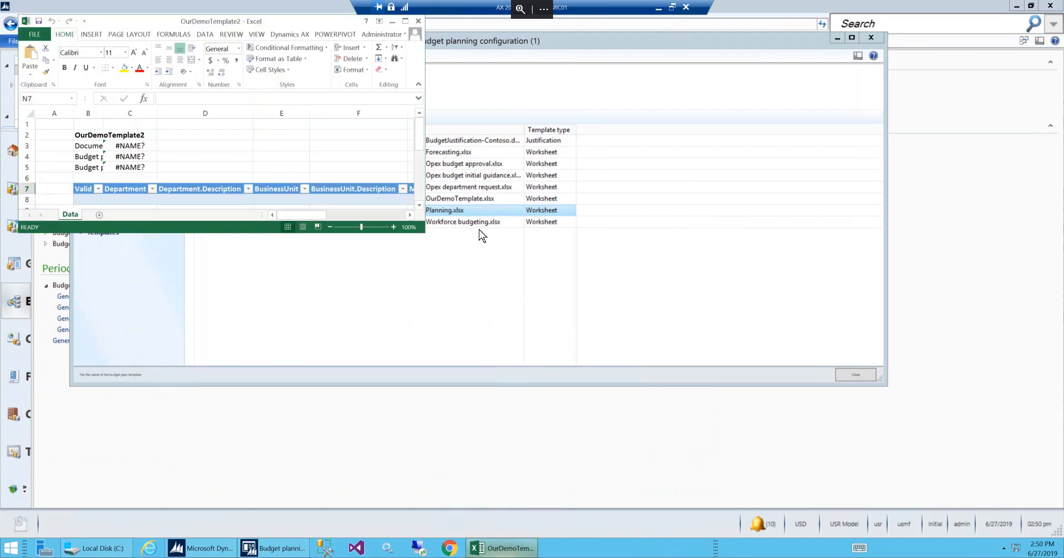
{"action": "left_click", "coordinate": [407, 23]}
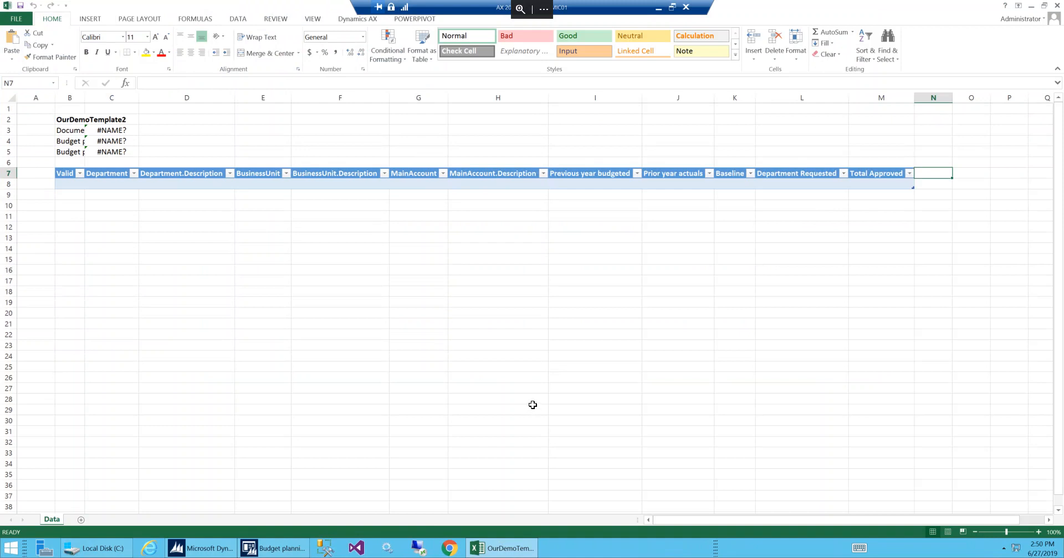
{"action": "double_click", "coordinate": [86, 100]}
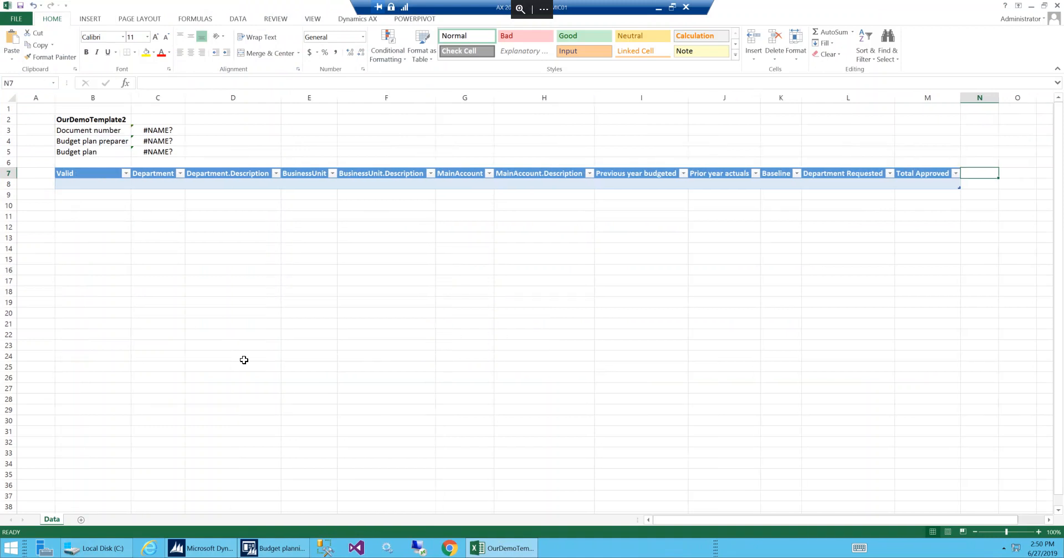
{"action": "left_click", "coordinate": [350, 19]}
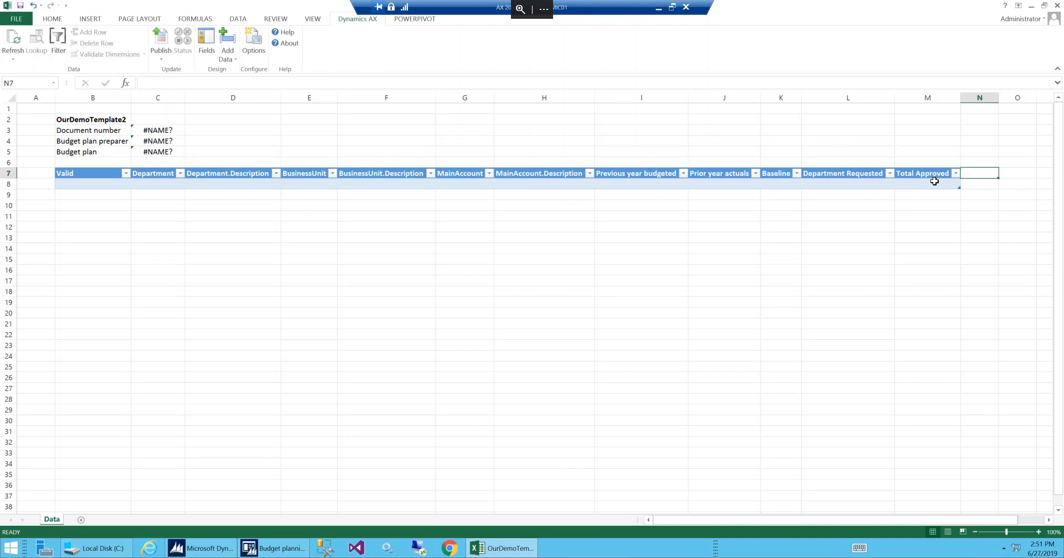
Switch to File Explorer and browse to C:\BUDGETPLANNING\PlanningBudgetingForecasting\Templates to locate the OurDemoTemplate2 file
{"action": "left_click", "coordinate": [96, 549]}
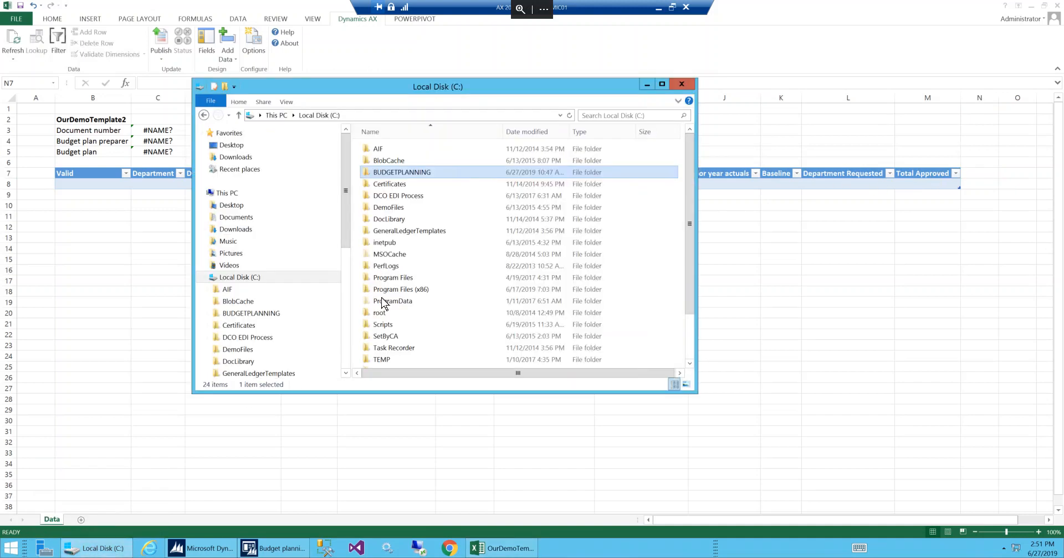
{"action": "double_click", "coordinate": [411, 174]}
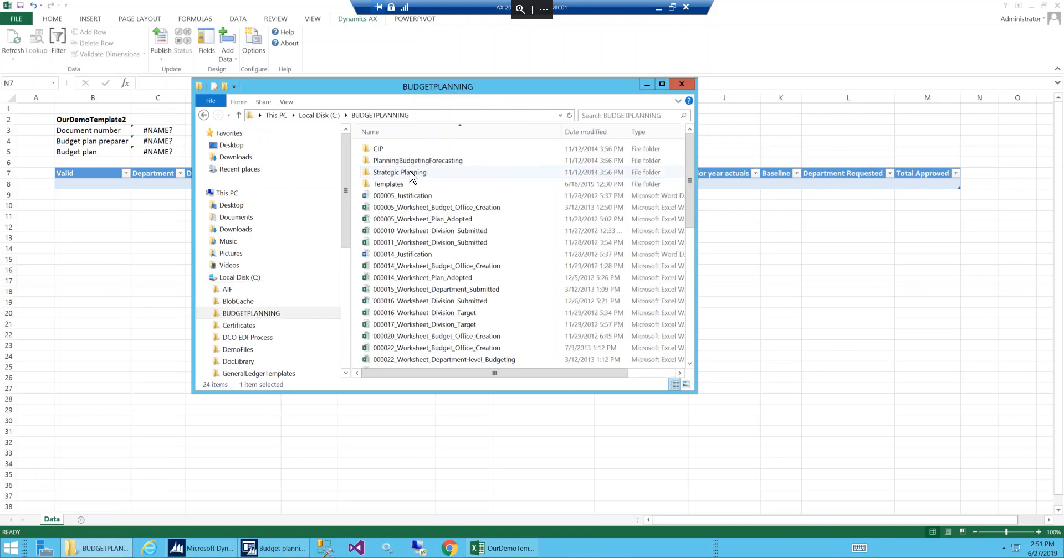
{"action": "double_click", "coordinate": [400, 186]}
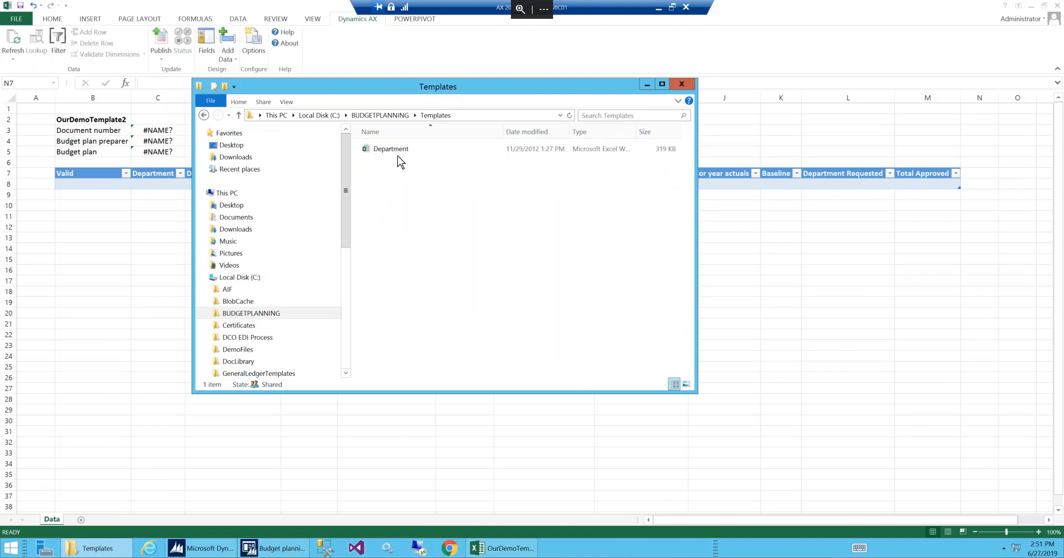
{"action": "left_click", "coordinate": [391, 116]}
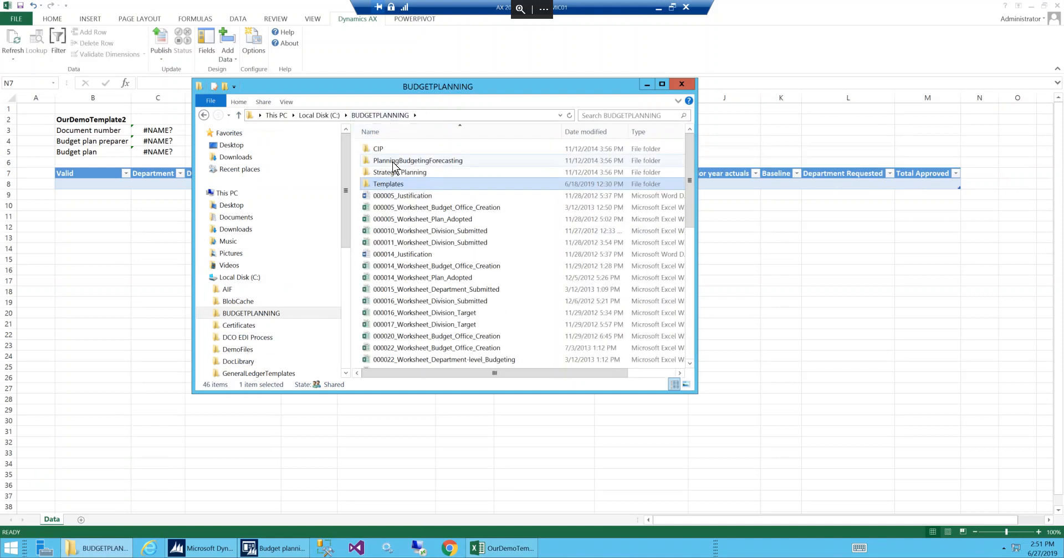
{"action": "double_click", "coordinate": [393, 161]}
{"action": "double_click", "coordinate": [392, 161]}
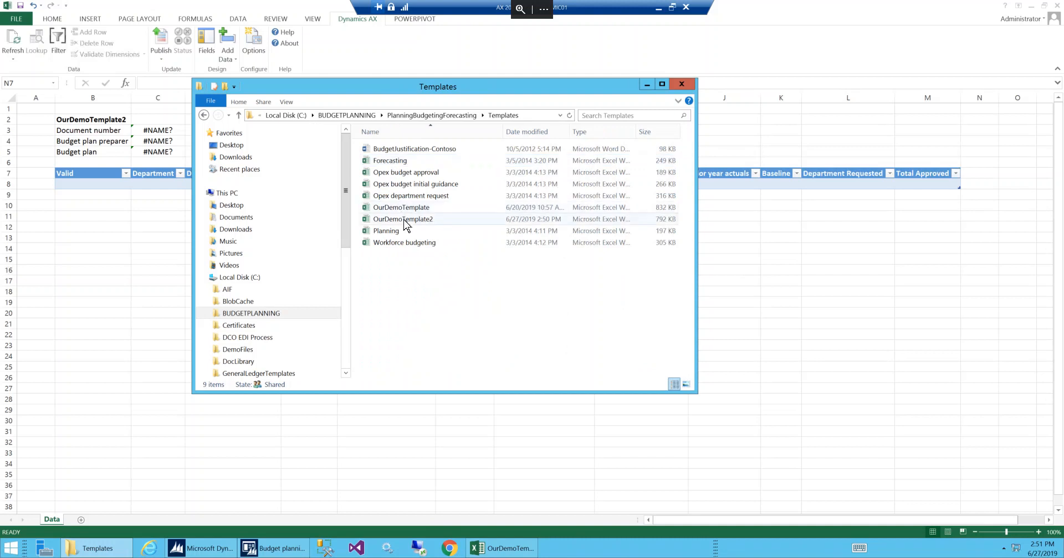
Close the OurDemoTemplate2 workbook without saving its changes and leave the budget planning configuration in Dynamics AX
{"action": "left_click", "coordinate": [681, 84]}
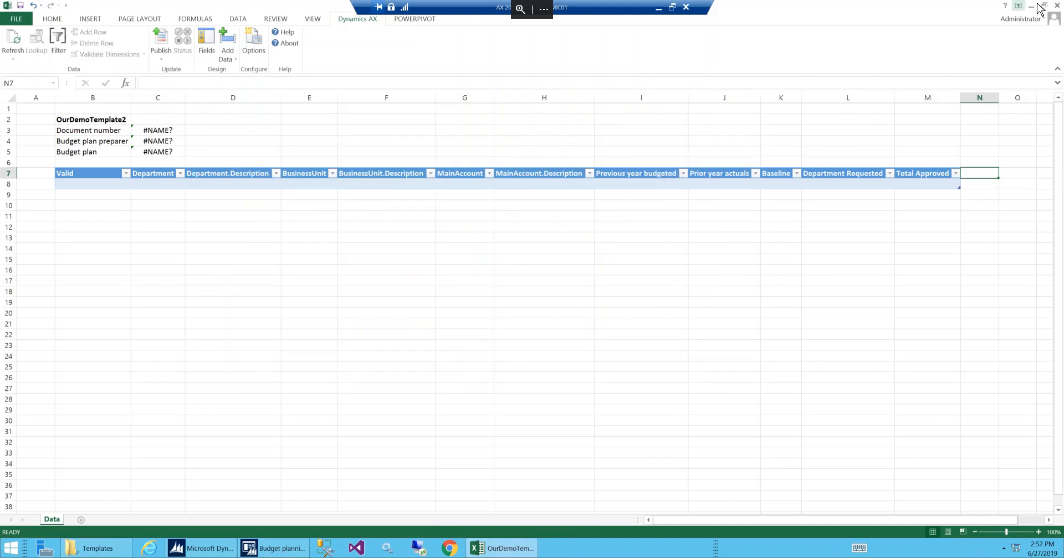
{"action": "left_click", "coordinate": [1056, 7]}
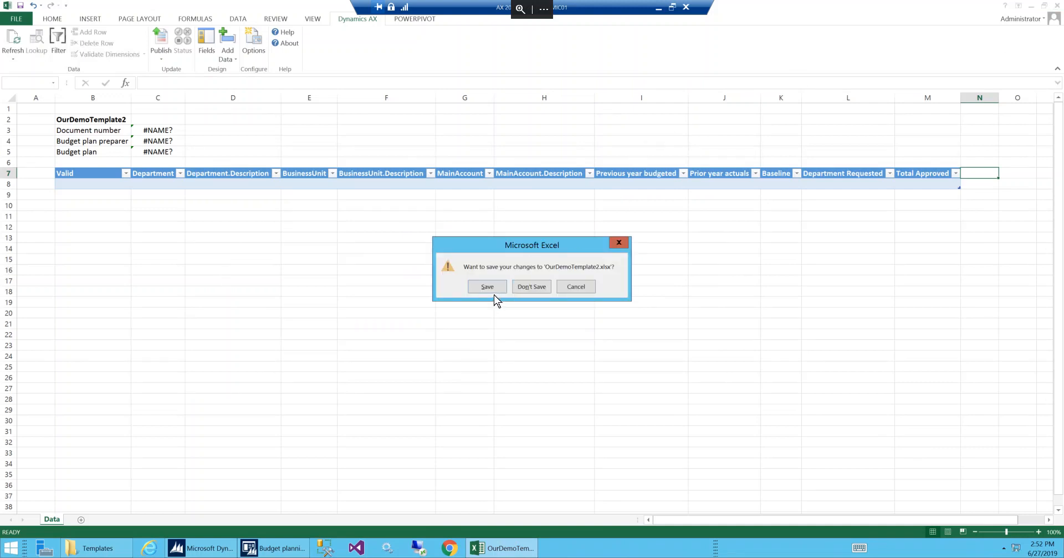
{"action": "left_click", "coordinate": [533, 287]}
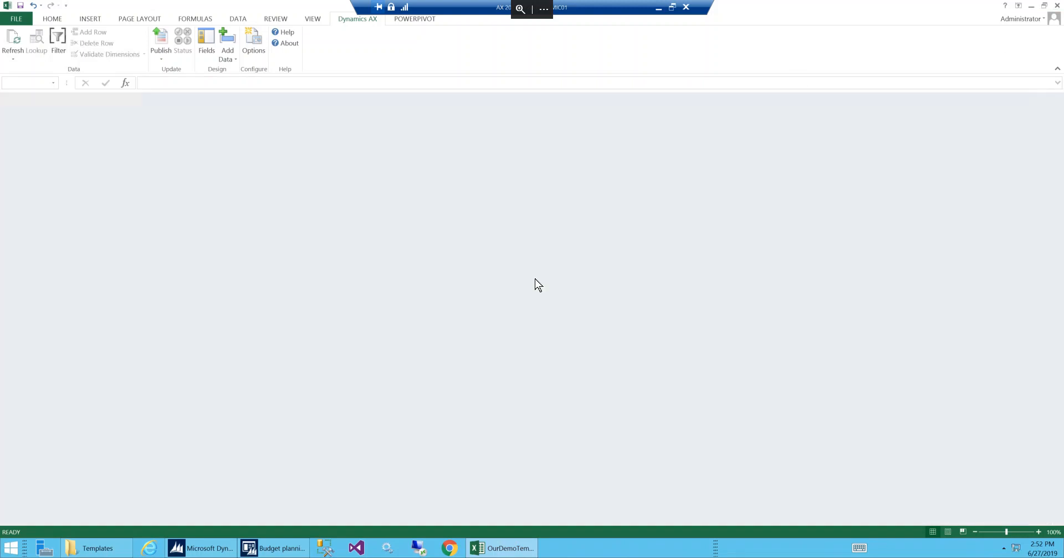
{"action": "left_click", "coordinate": [870, 38]}
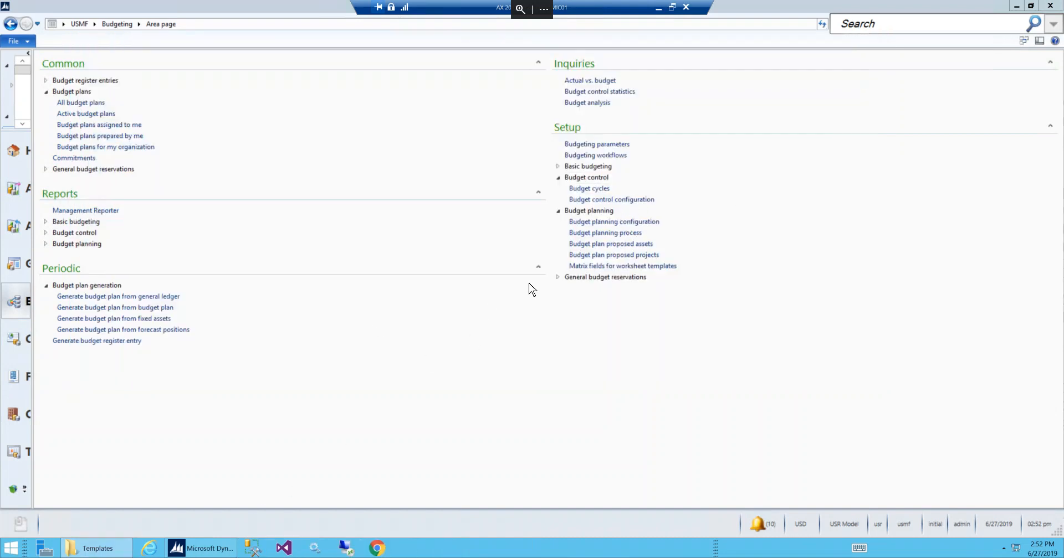
Open the Budget planning process form from the budget planning setup
{"action": "left_click", "coordinate": [603, 222]}
{"action": "left_click", "coordinate": [606, 233]}
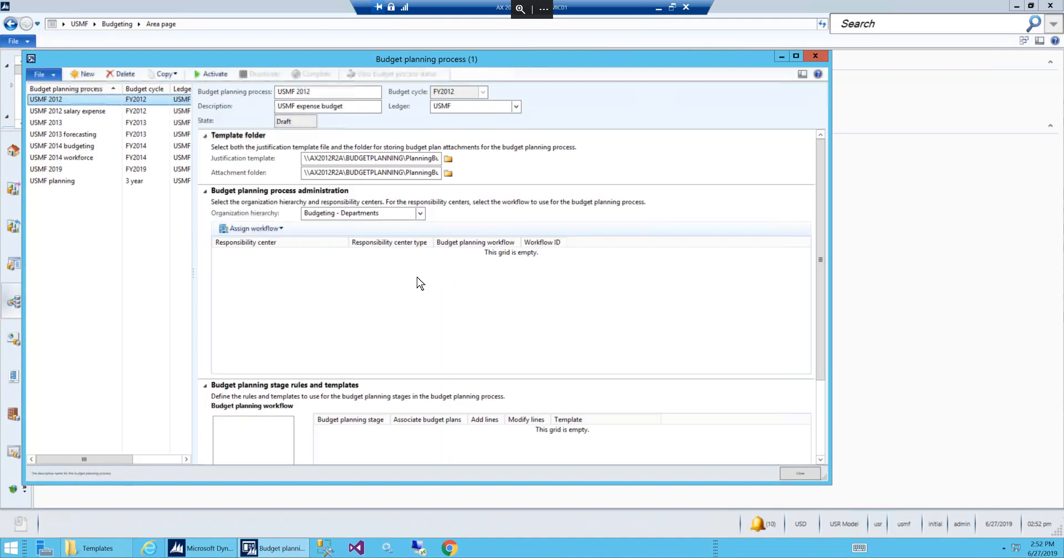
{"action": "left_click_drag", "start_coordinate": [263, 64], "coordinate": [279, 63]}
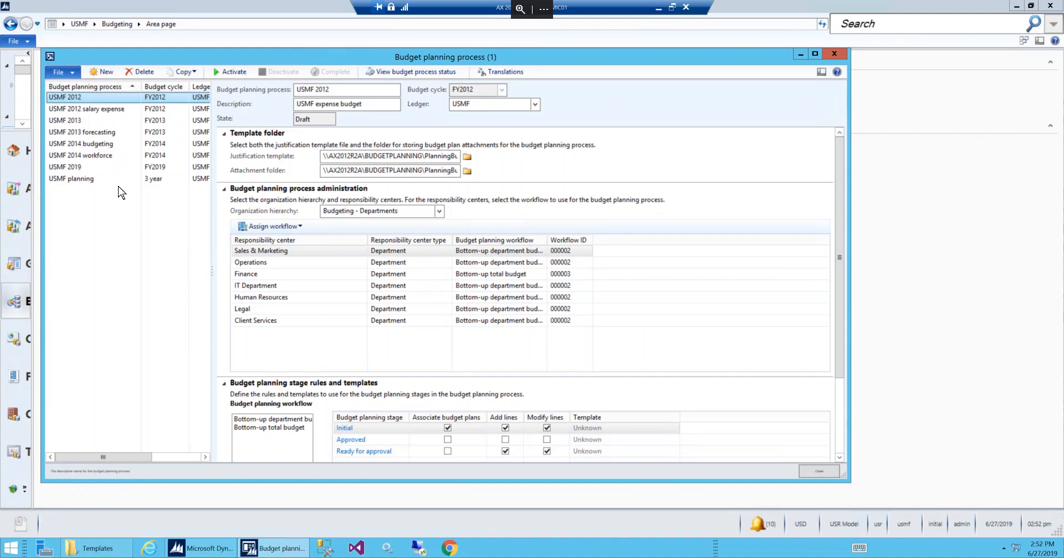
Create a budget planning process named USMF 2019 Budgeting and reuse that name as its description
{"action": "left_click", "coordinate": [108, 73]}
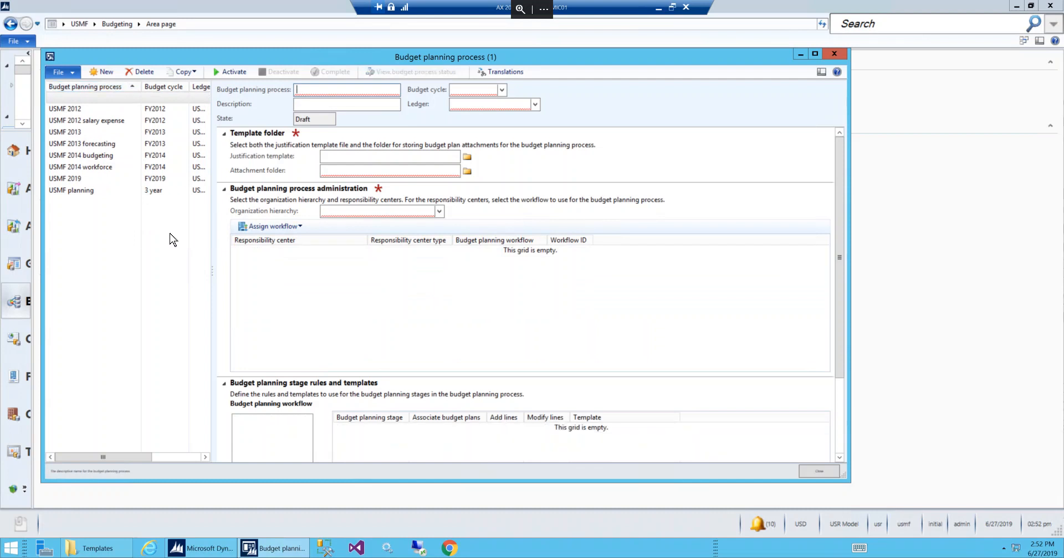
{"action": "type", "text": "USMF"}
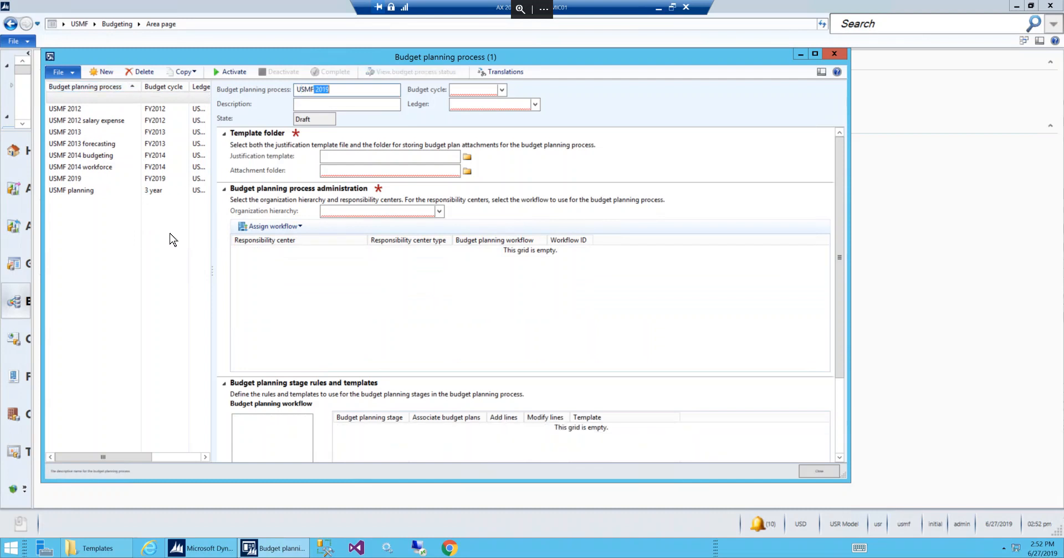
{"action": "type", "text": " 2019 Budgeting"}
{"action": "key", "text": "Tab"}
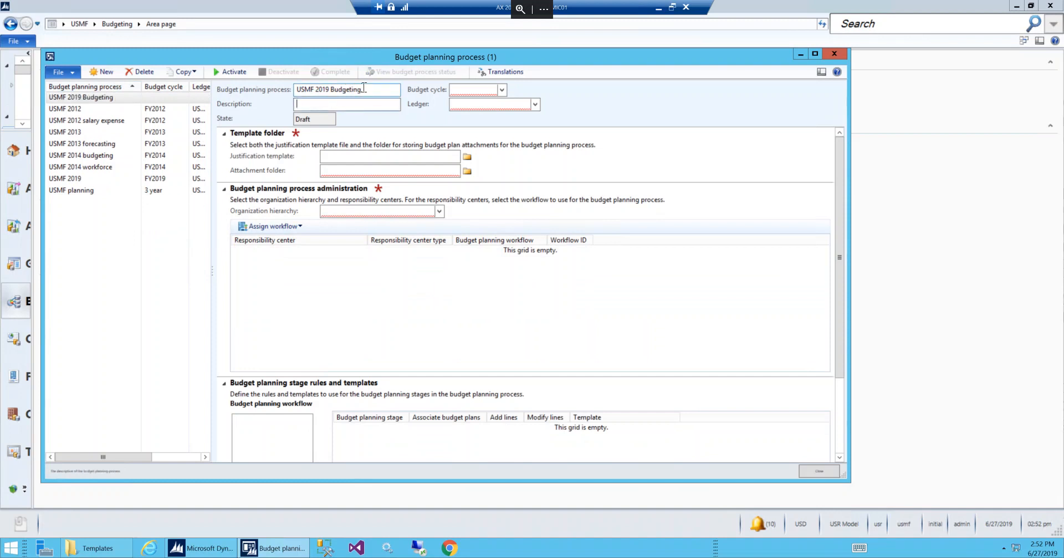
{"action": "left_click_drag", "start_coordinate": [369, 88], "coordinate": [289, 99]}
{"action": "key", "text": "ctrl+c"}
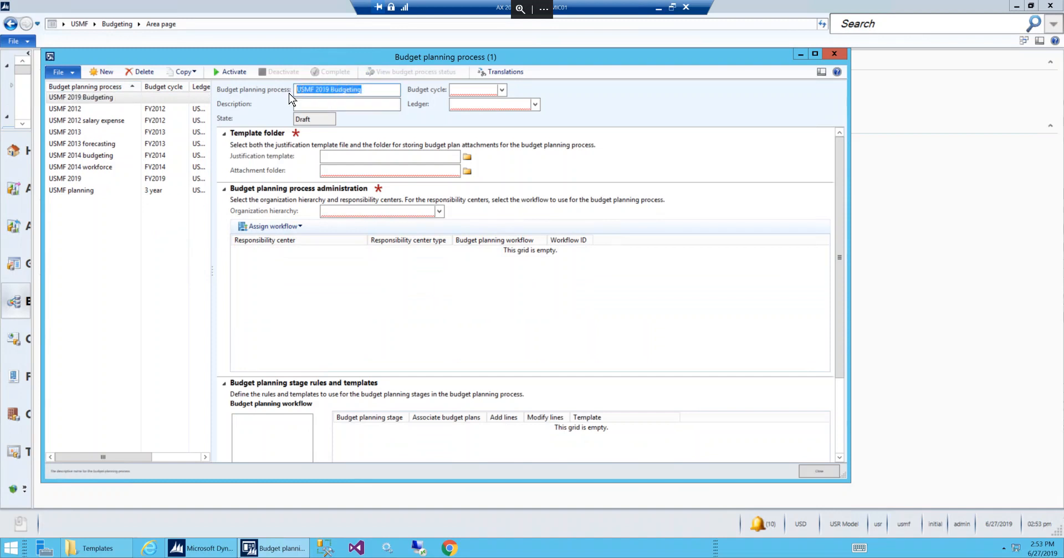
{"action": "left_click", "coordinate": [337, 103]}
{"action": "key", "text": "ctrl+v"}
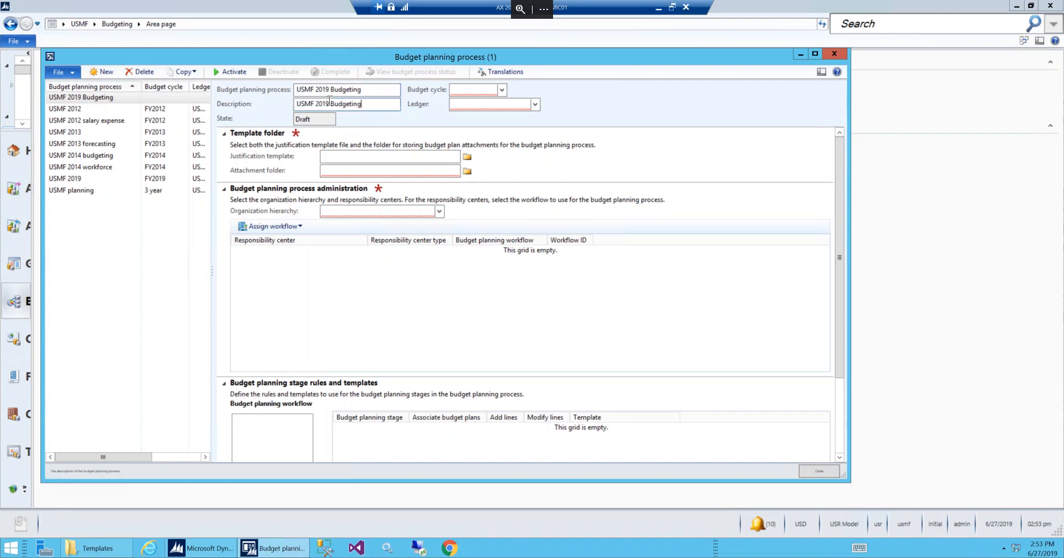
Set the new process's budget cycle to FY2019 and its ledger to USMF
{"action": "left_click", "coordinate": [502, 91]}
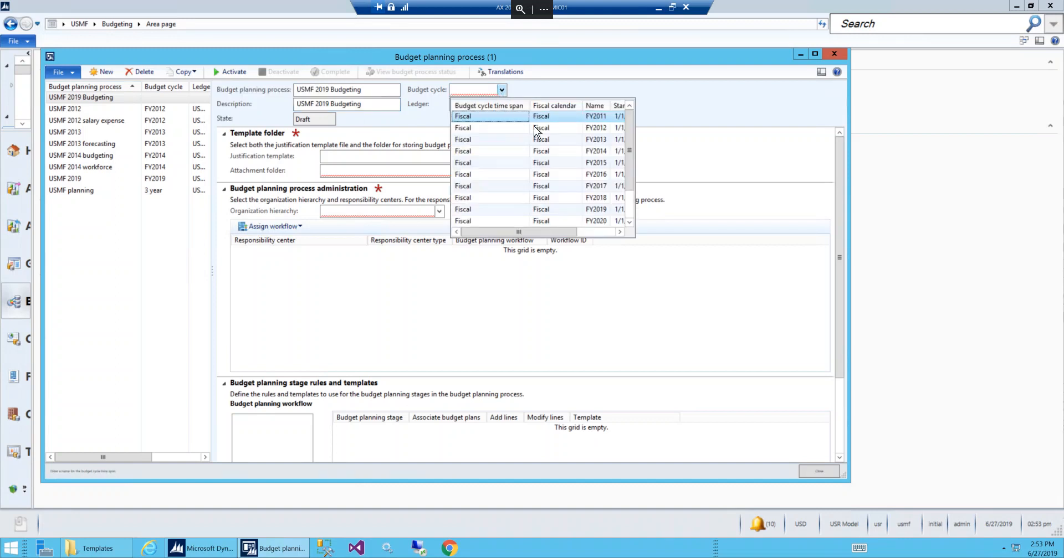
{"action": "left_click", "coordinate": [512, 210]}
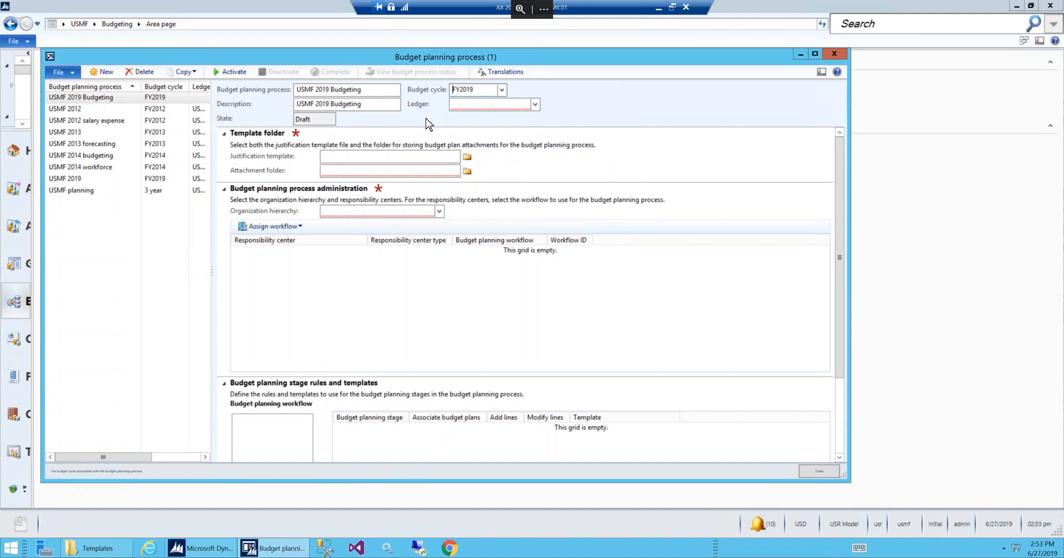
{"action": "left_click", "coordinate": [535, 104]}
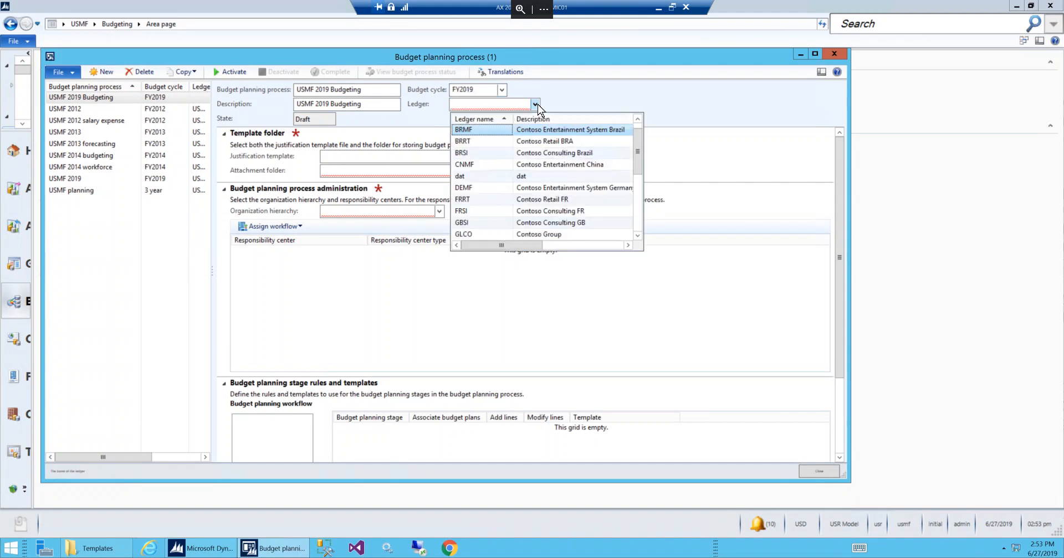
{"action": "scroll", "coordinate": [505, 208], "scroll_direction": "down", "scroll_amount": 4}
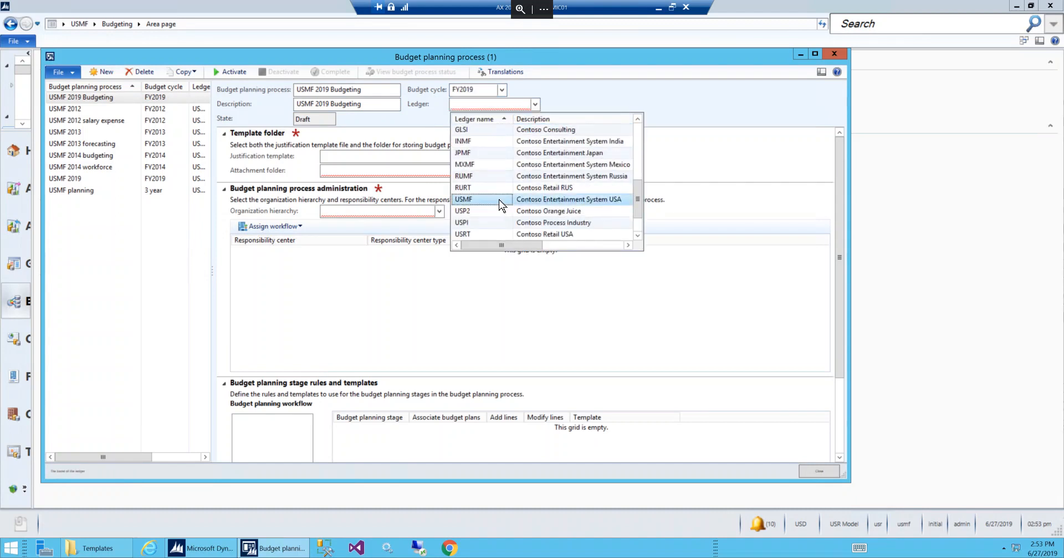
{"action": "left_click", "coordinate": [499, 199]}
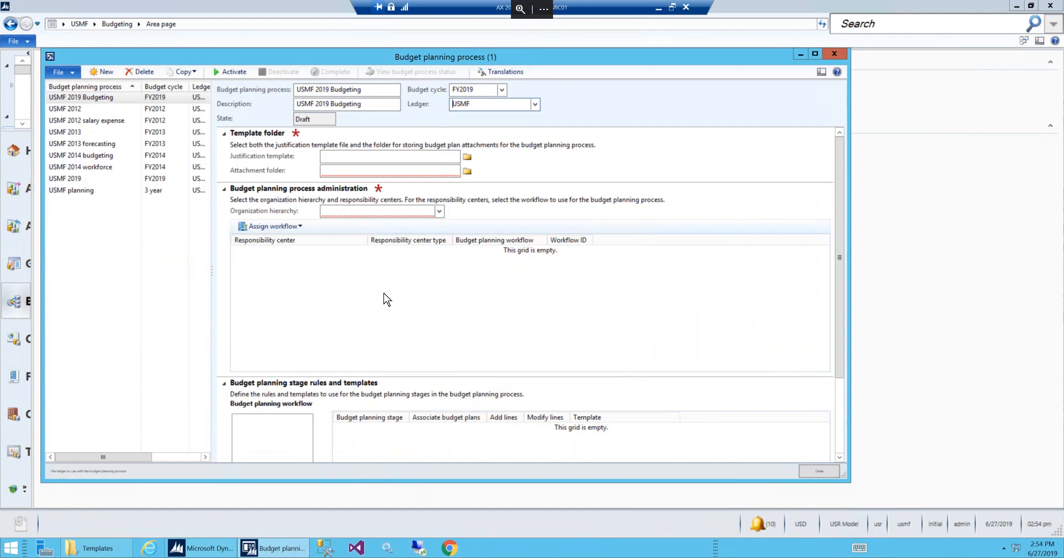
Set the justification template to BudgetJustification-Contoso.docx and the attachment folder to \\AX2012R2A\BUDGETPLANNING\
{"action": "left_click", "coordinate": [467, 158]}
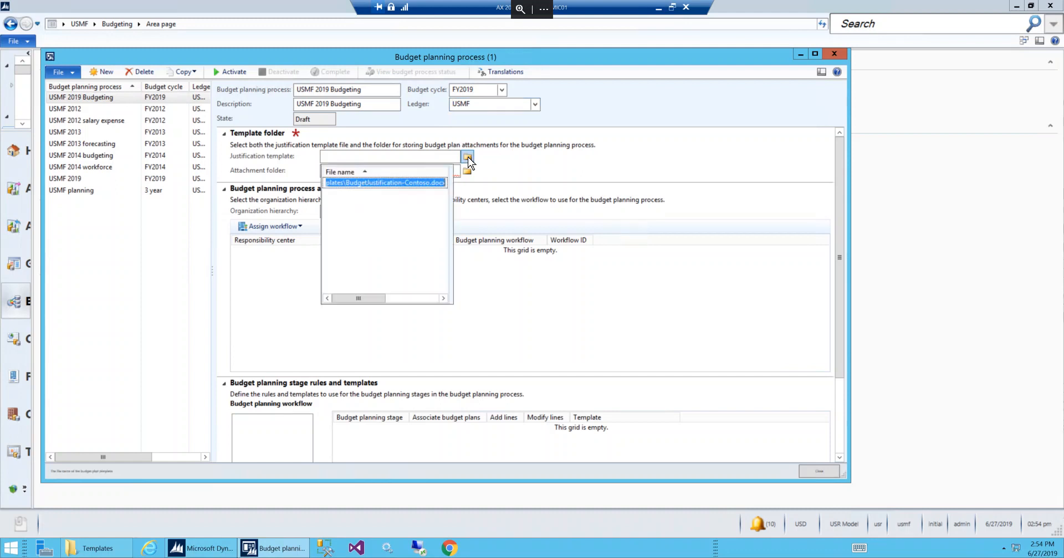
{"action": "left_click", "coordinate": [410, 183]}
{"action": "left_click", "coordinate": [382, 170]}
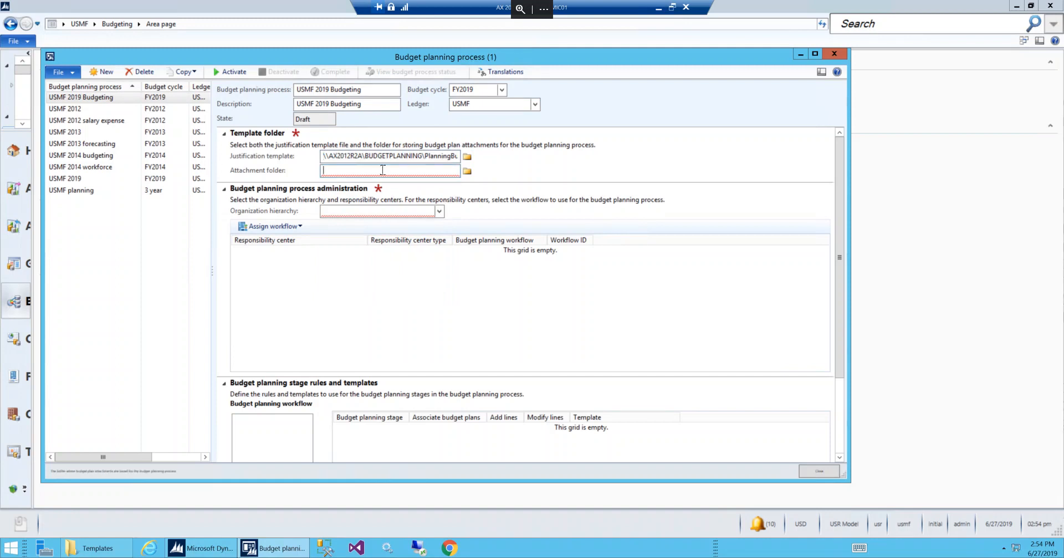
{"action": "left_click", "coordinate": [467, 172]}
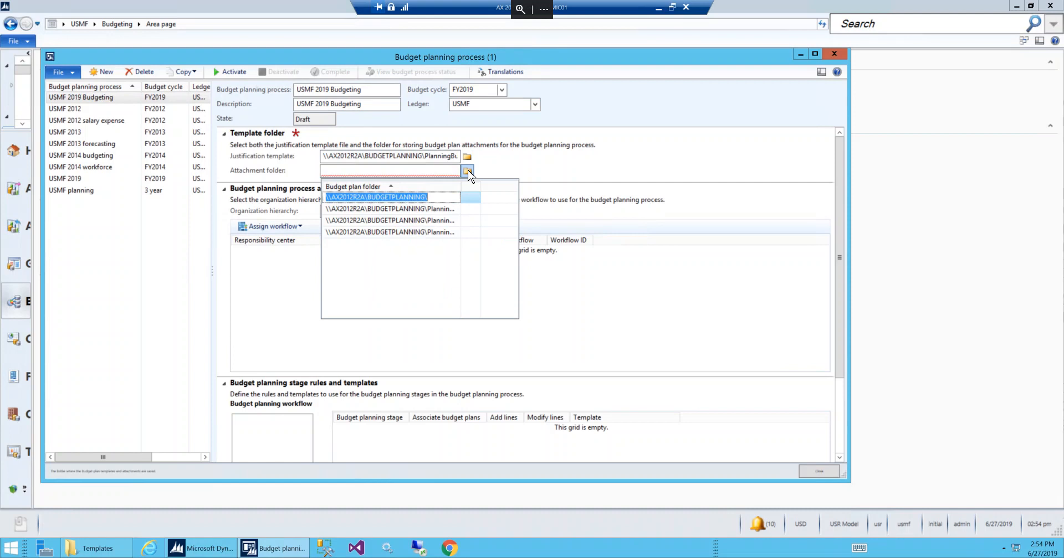
{"action": "left_click", "coordinate": [438, 196]}
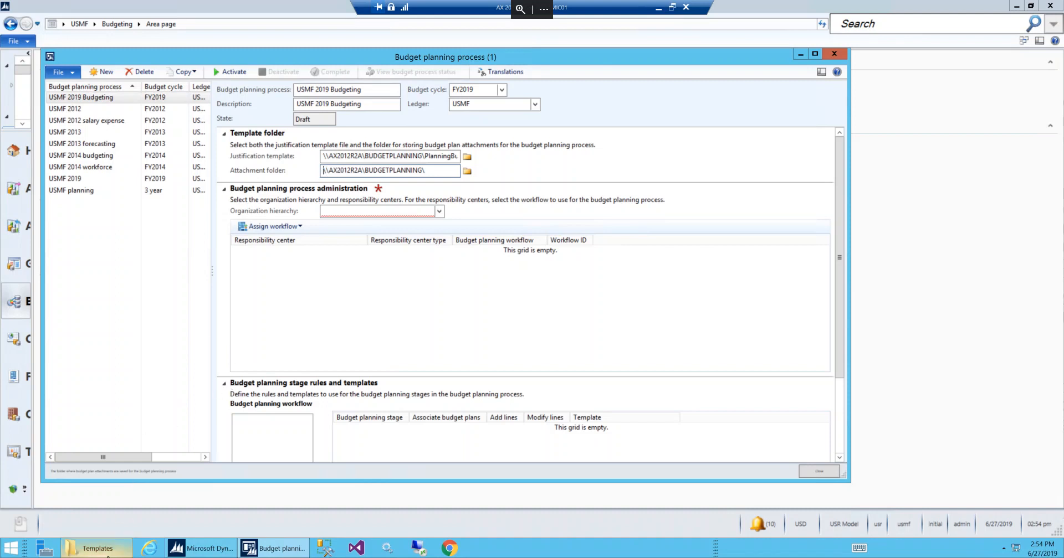
Switch to File Explorer to review the contents of the BUDGETPLANNING folder, and close the folder window
{"action": "left_click", "coordinate": [98, 548]}
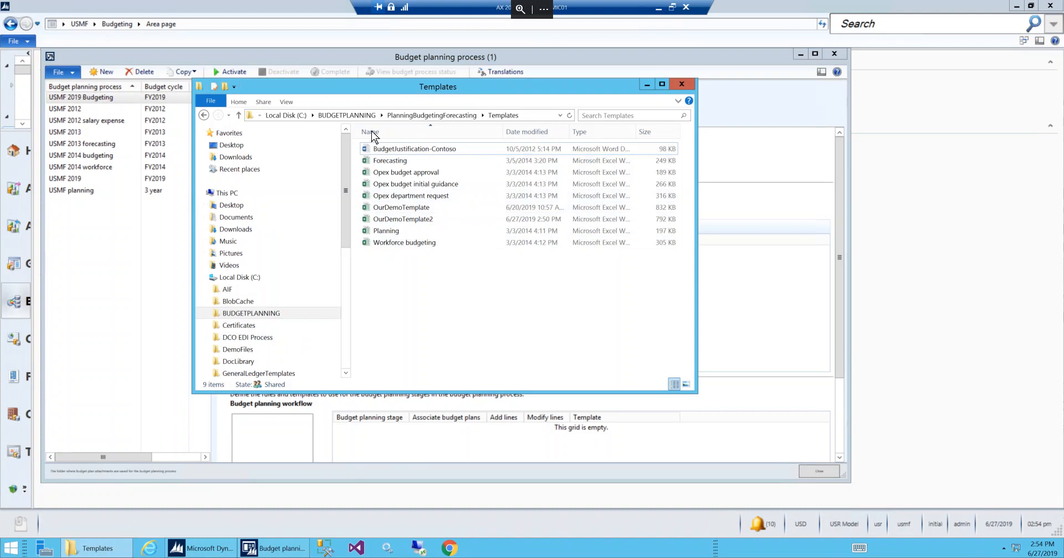
{"action": "left_click", "coordinate": [353, 114]}
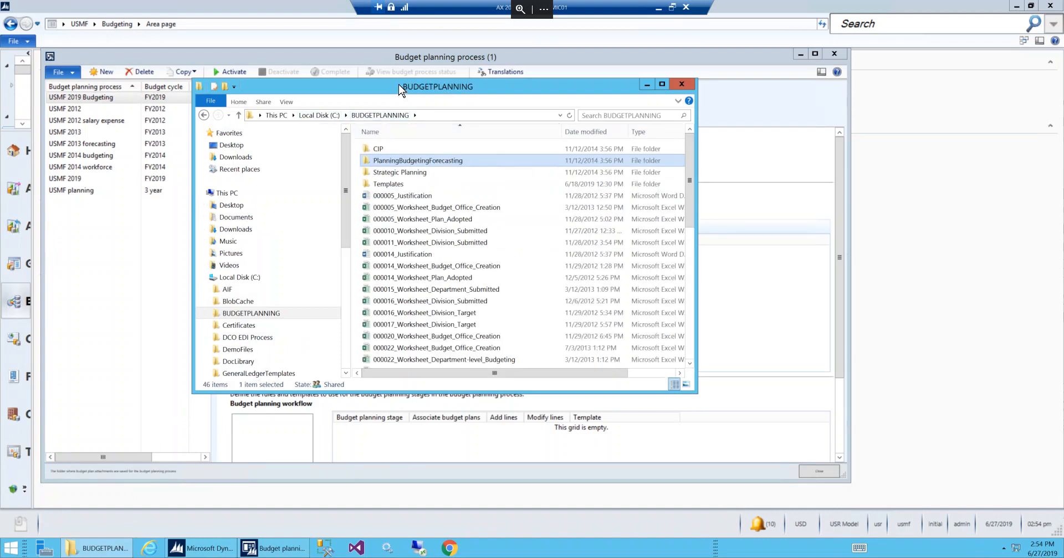
{"action": "left_click_drag", "start_coordinate": [394, 140], "coordinate": [401, 201]}
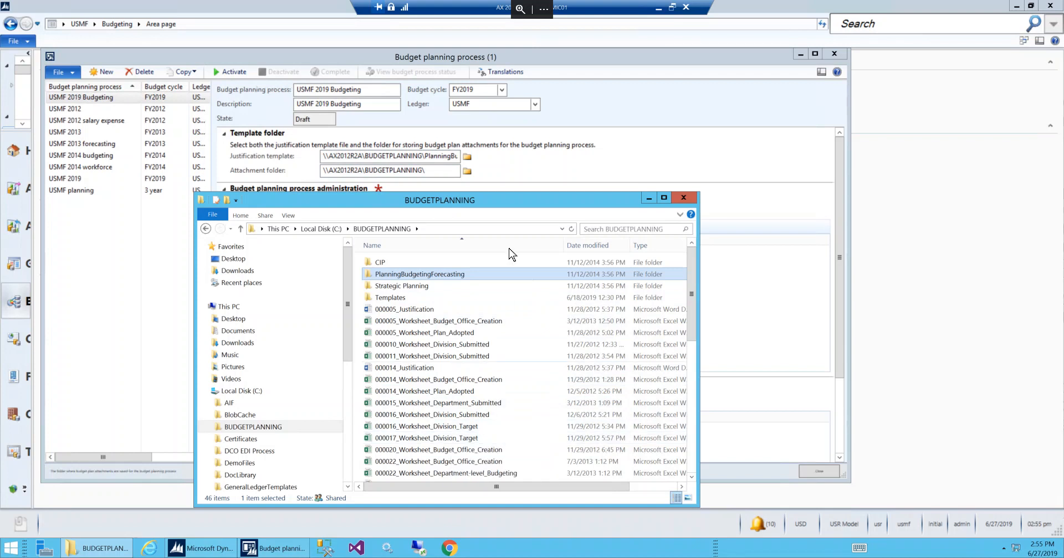
{"action": "left_click", "coordinate": [682, 198]}
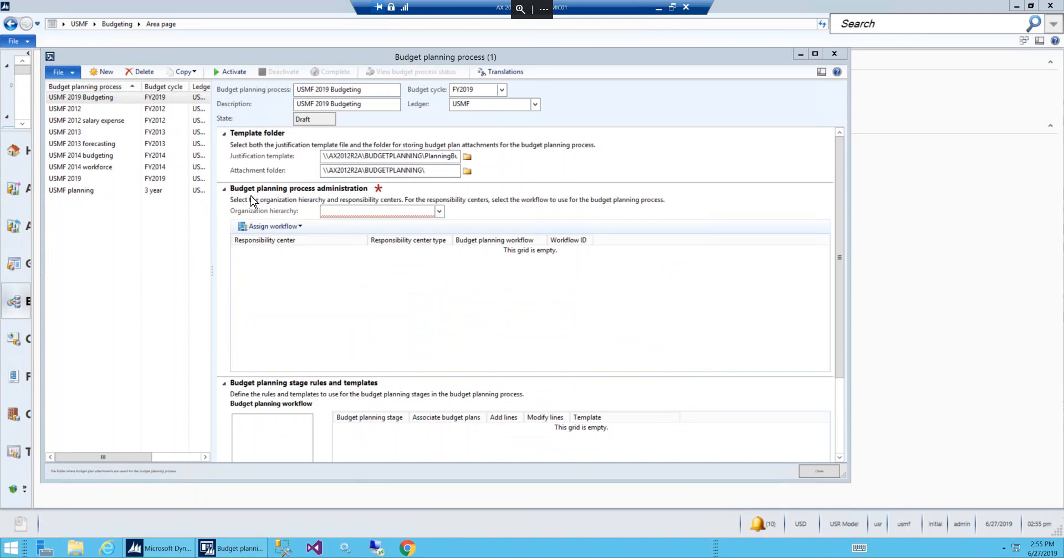
Select Budgeting - Departments3 as the organization hierarchy and assign the Demo Dept Level workflow to Sales & Marketing and Operations
{"action": "left_click", "coordinate": [439, 212]}
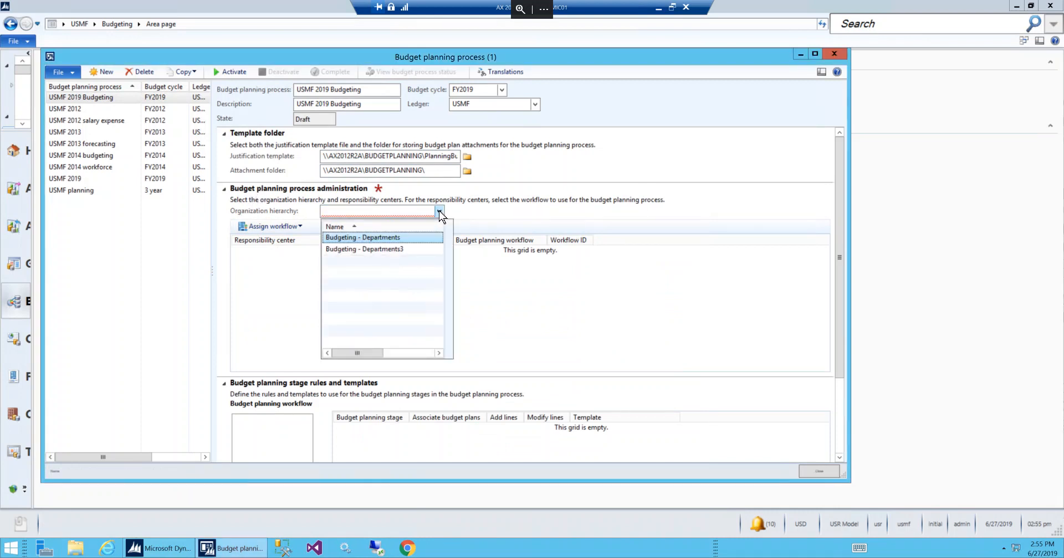
{"action": "left_click", "coordinate": [375, 249]}
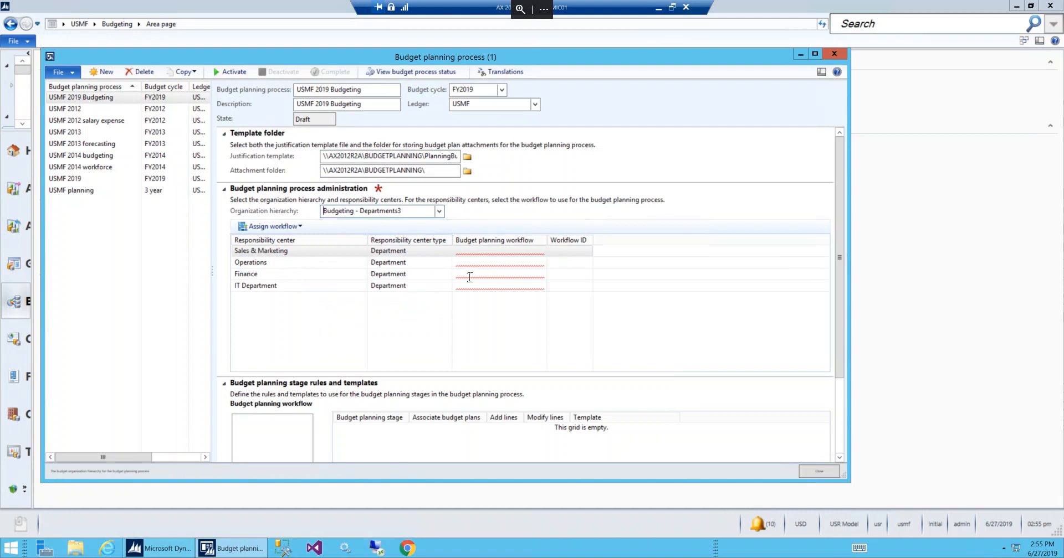
{"action": "left_click", "coordinate": [506, 250]}
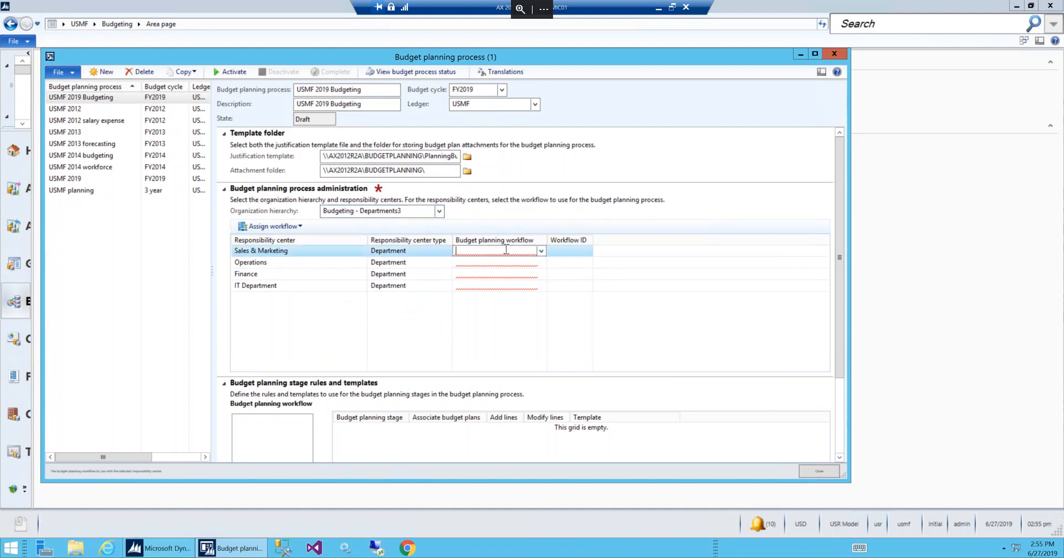
{"action": "left_click", "coordinate": [541, 252]}
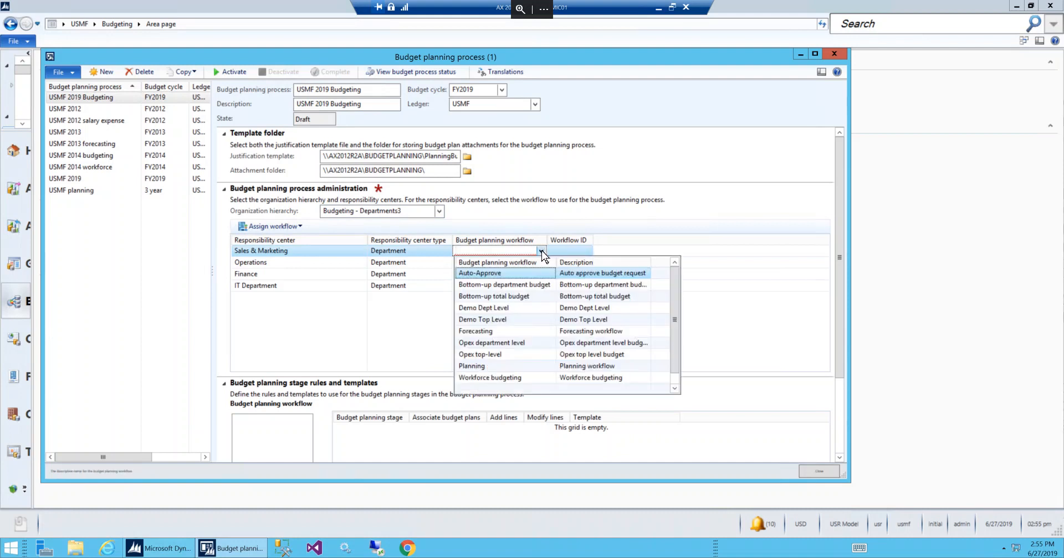
{"action": "left_click", "coordinate": [533, 308]}
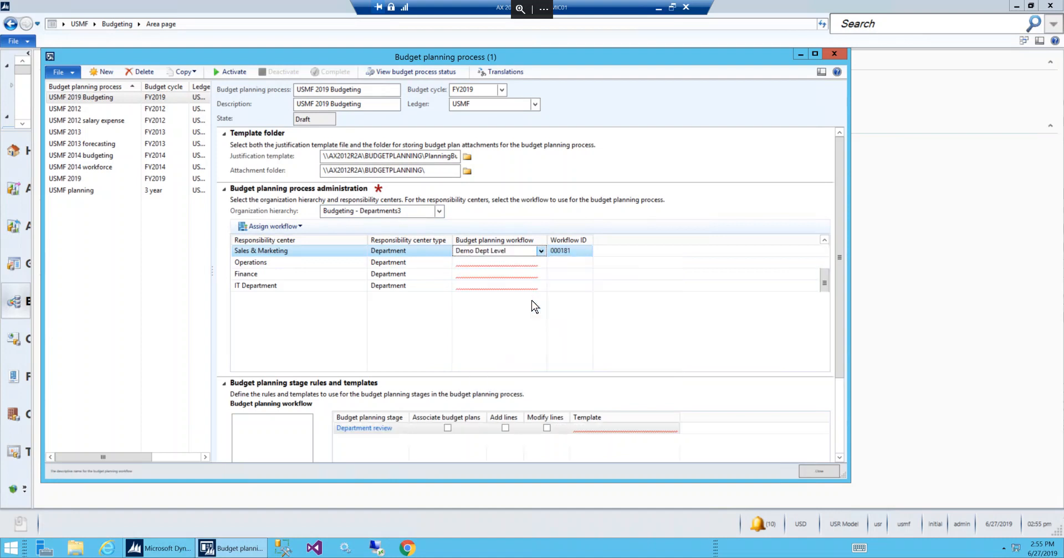
{"action": "left_click", "coordinate": [535, 262]}
{"action": "left_click", "coordinate": [540, 262]}
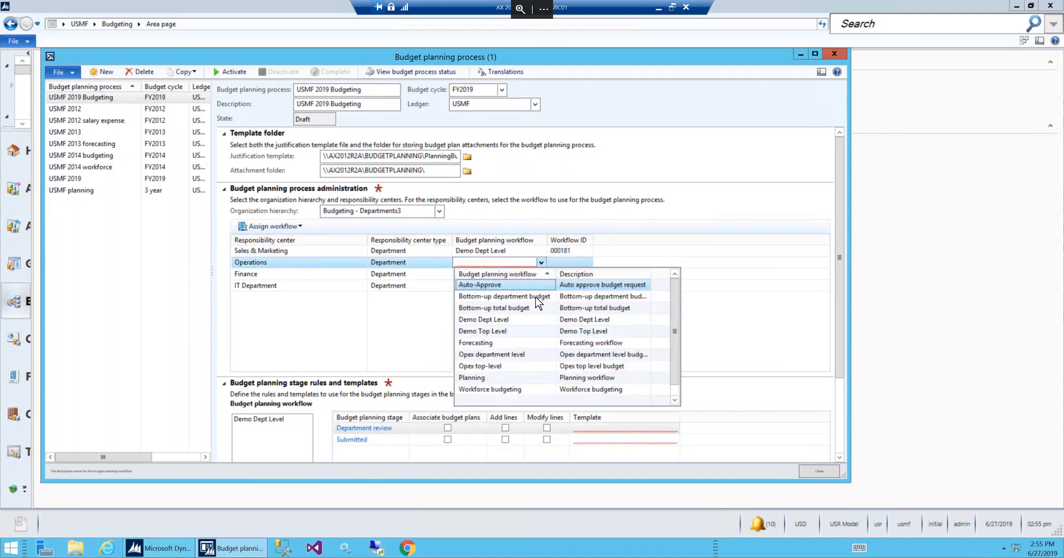
{"action": "left_click", "coordinate": [531, 320]}
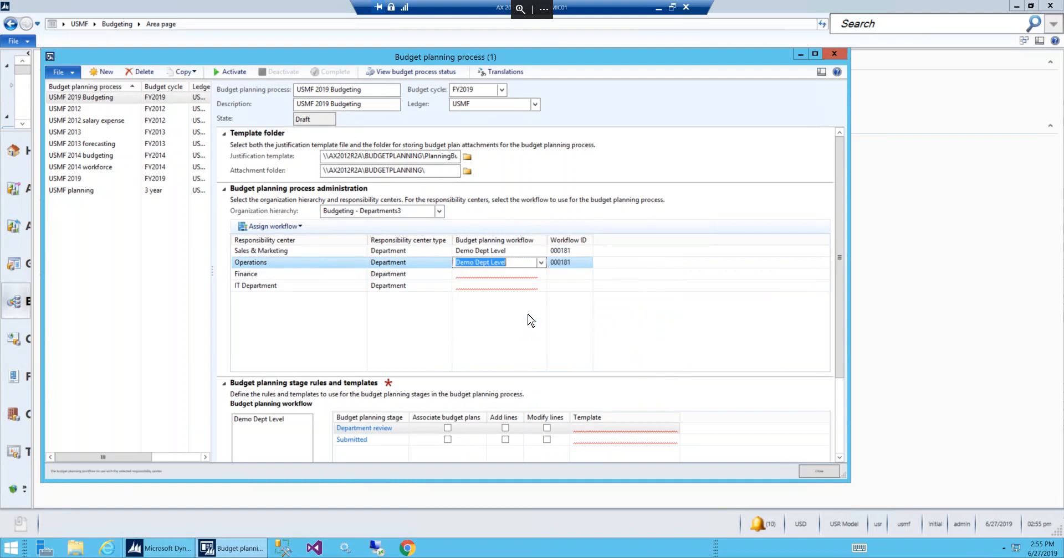
Assign the Demo Top Level workflow to Finance and the Demo Dept Level workflow to IT Department
{"action": "left_click", "coordinate": [532, 274]}
{"action": "left_click", "coordinate": [540, 274]}
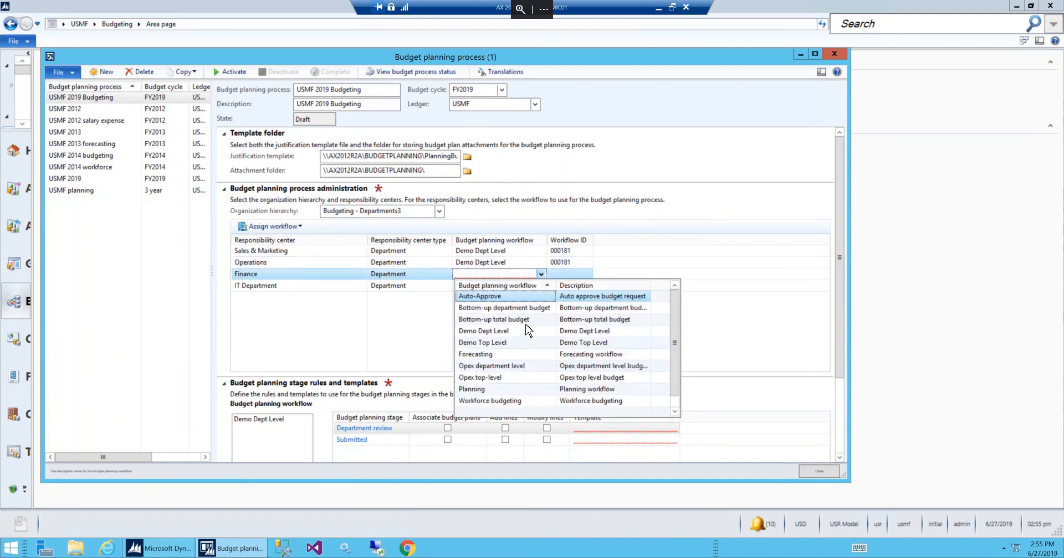
{"action": "left_click", "coordinate": [520, 344]}
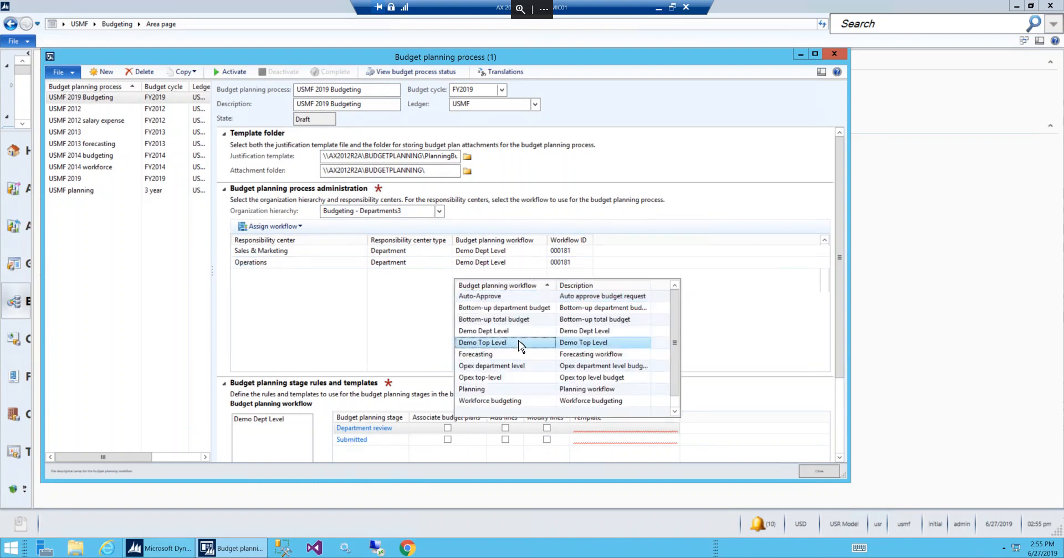
{"action": "left_click", "coordinate": [530, 286]}
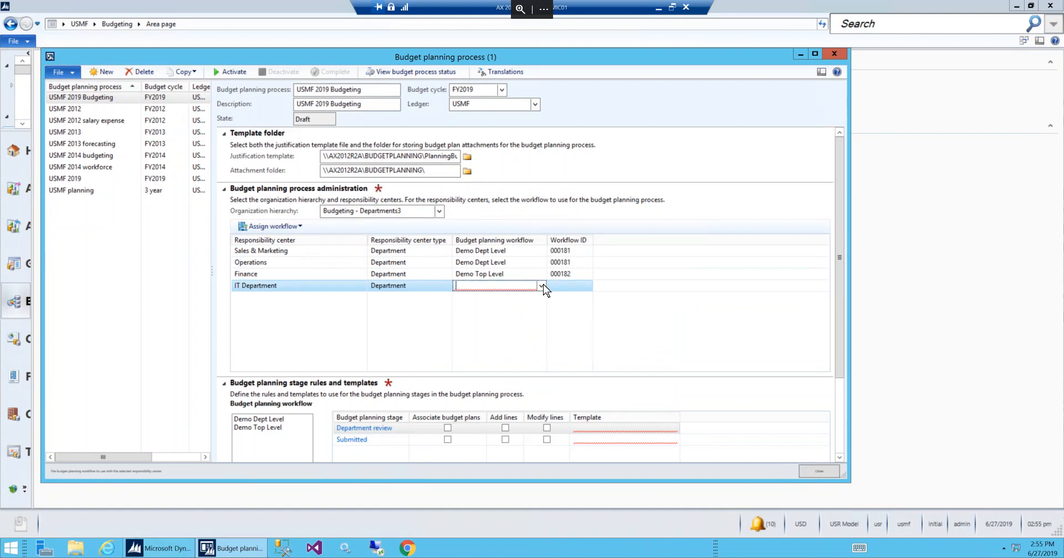
{"action": "left_click", "coordinate": [541, 286]}
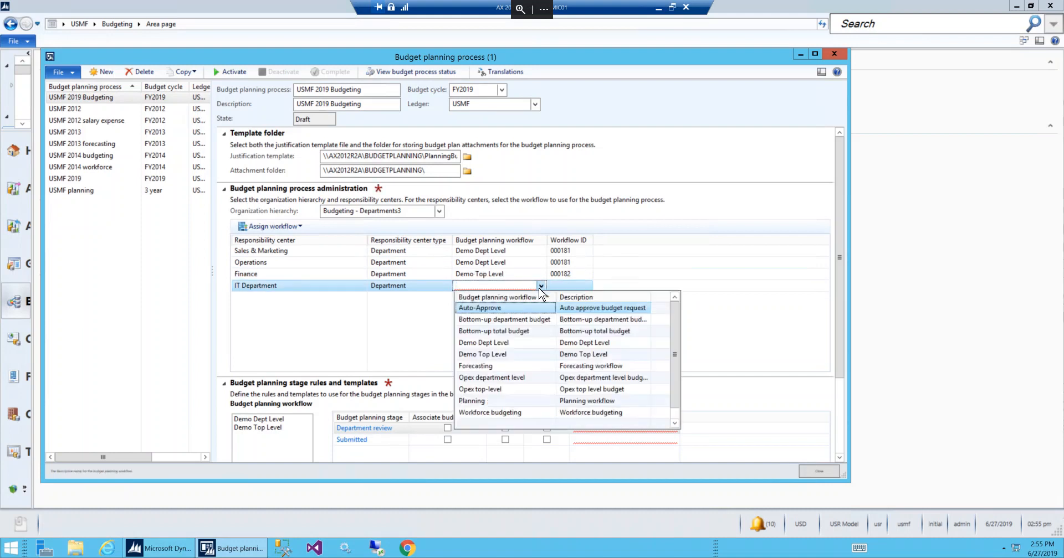
{"action": "left_click", "coordinate": [512, 343]}
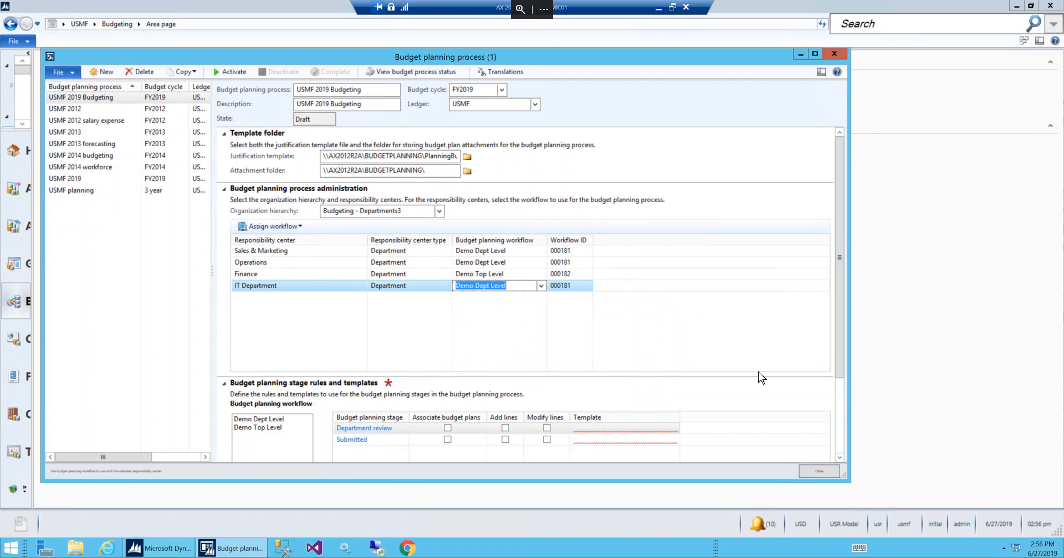
For the Demo Top Level workflow's Initial stage, allow associating budget plans, adding lines and modifying lines
{"action": "left_click_drag", "start_coordinate": [841, 316], "coordinate": [840, 367]}
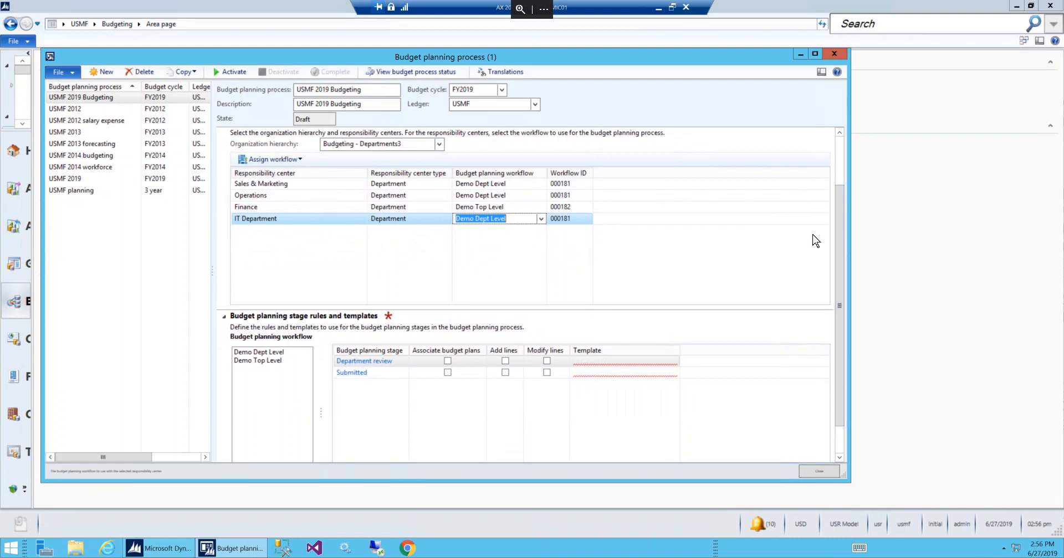
{"action": "scroll", "coordinate": [840, 237], "scroll_direction": "down", "scroll_amount": 2}
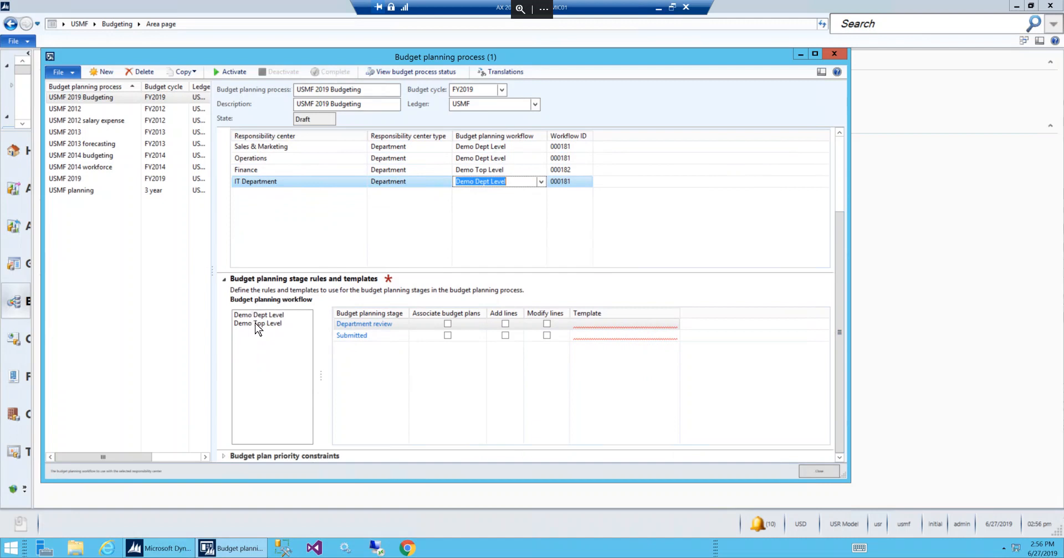
{"action": "left_click", "coordinate": [258, 324]}
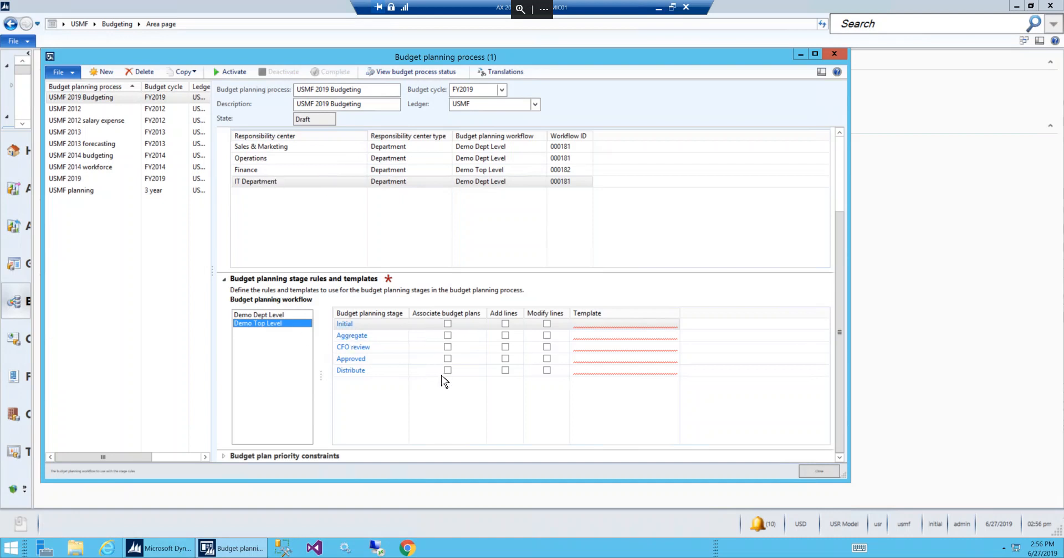
{"action": "left_click", "coordinate": [447, 325]}
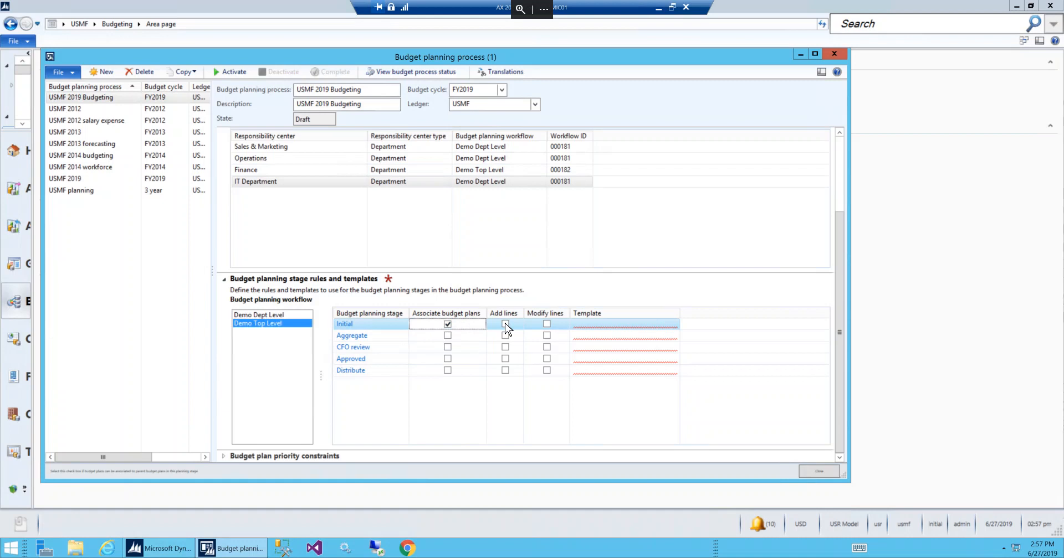
{"action": "left_click", "coordinate": [504, 325]}
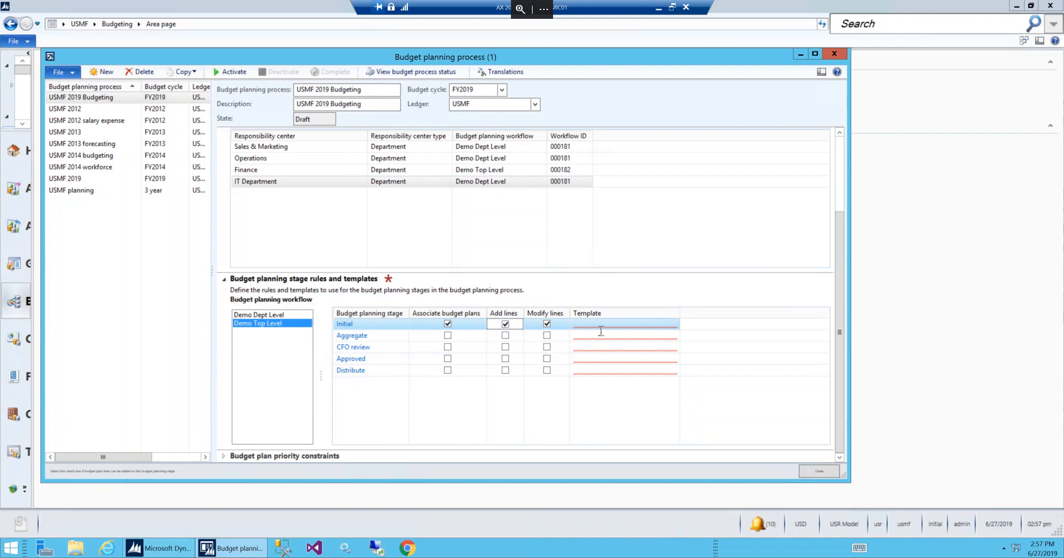
Try the last template in the list for the Initial stage and read through its full file path
{"action": "left_click", "coordinate": [631, 325]}
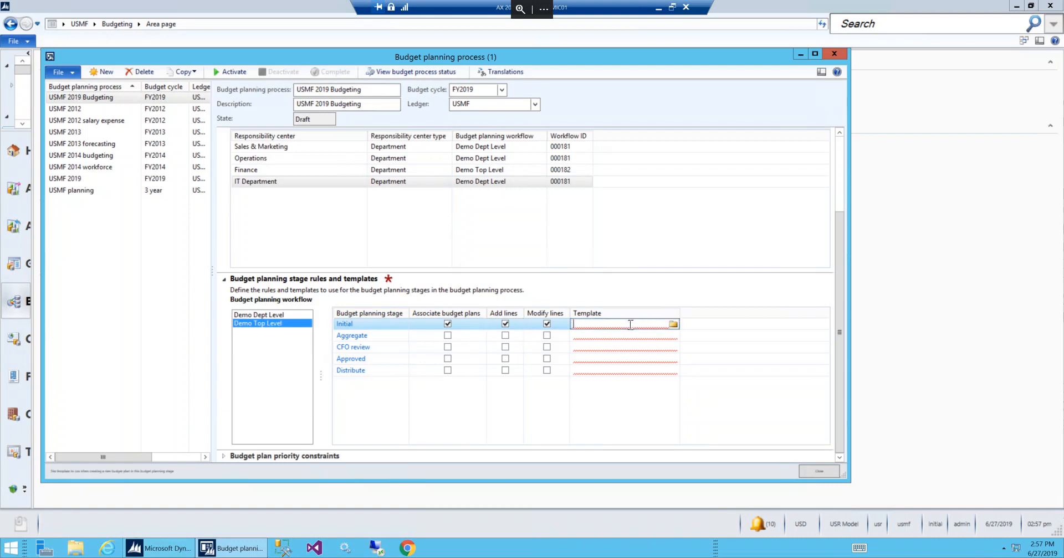
{"action": "left_click", "coordinate": [674, 325]}
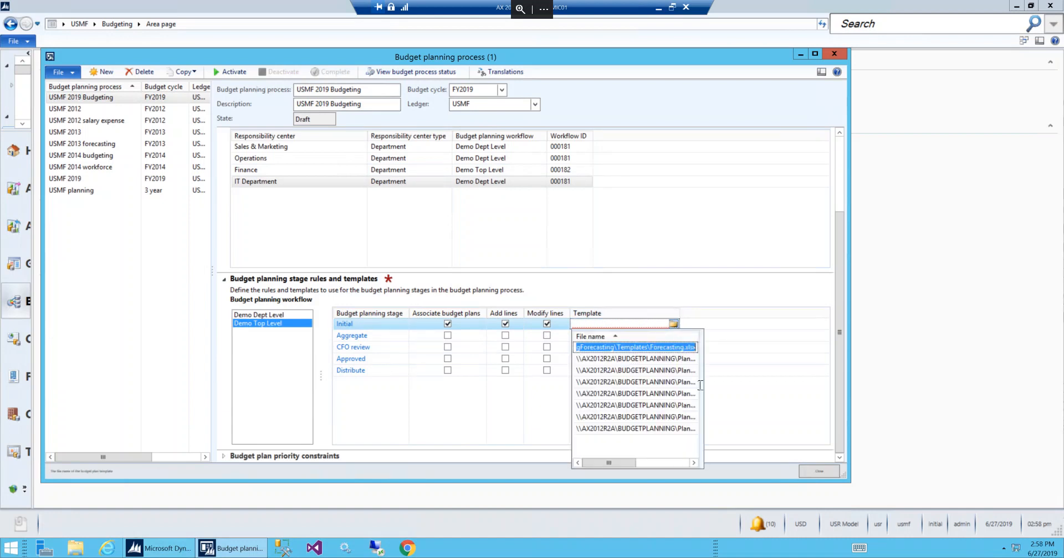
{"action": "left_click_drag", "start_coordinate": [623, 463], "coordinate": [590, 463]}
{"action": "left_click", "coordinate": [630, 429]}
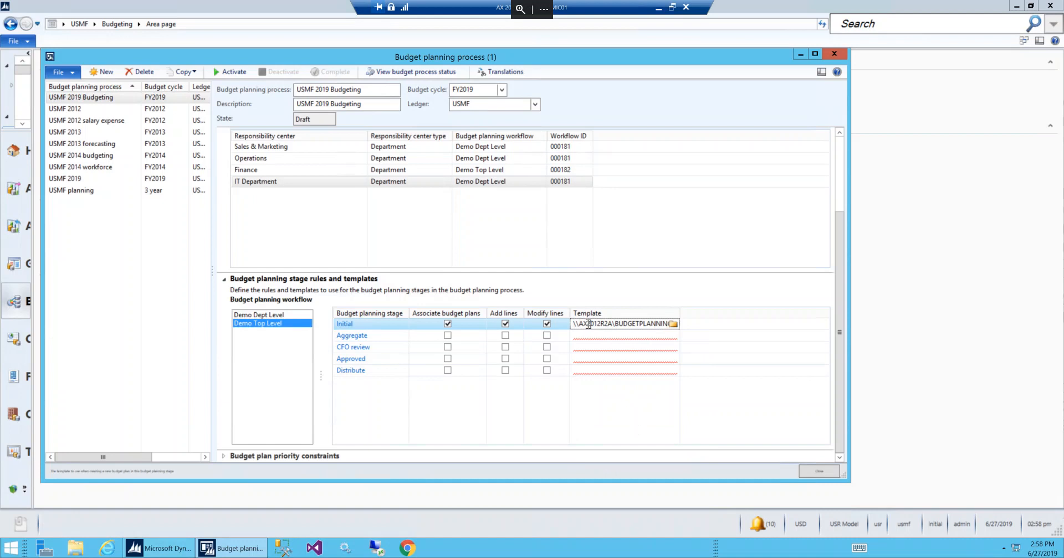
{"action": "key", "text": "Right"}
{"action": "key", "text": "Right"}
{"action": "key", "text": "Right"}
{"action": "key", "text": "Right"}
{"action": "key", "text": "Right"}
{"action": "key", "text": "Right"}
{"action": "key", "text": "Right"}
{"action": "key", "text": "Right"}
{"action": "key", "text": "Right"}
{"action": "key", "text": "Right"}
{"action": "key", "text": "Right"}
{"action": "key", "text": "Right"}
{"action": "key", "text": "Right"}
{"action": "key", "text": "Right"}
{"action": "key", "text": "Right"}
{"action": "key", "text": "Right"}
{"action": "key", "text": "Right"}
{"action": "key", "text": "Right"}
{"action": "key", "text": "Right"}
{"action": "key", "text": "Right"}
{"action": "key", "text": "Right"}
{"action": "key", "text": "Right"}
{"action": "key", "text": "Right"}
{"action": "key", "text": "Right"}
{"action": "key", "text": "Right"}
{"action": "key", "text": "Right"}
{"action": "key", "text": "Right"}
{"action": "key", "text": "Right"}
{"action": "key", "text": "Right"}
{"action": "key", "text": "Right"}
{"action": "key", "text": "Right"}
{"action": "key", "text": "Right"}
{"action": "key", "text": "Right"}
{"action": "key", "text": "Right"}
{"action": "key", "text": "Right"}
{"action": "key", "text": "Right"}
{"action": "key", "text": "Right"}
{"action": "key", "text": "Right"}
{"action": "key", "text": "Right"}
{"action": "key", "text": "Right"}
Try Opex department request.xlsx, Opex budget initial guidance.xlsx and OurDemoTemplate.xlsx in turn as the Initial stage's template
{"action": "left_click", "coordinate": [673, 325]}
{"action": "left_click", "coordinate": [659, 382]}
{"action": "left_click", "coordinate": [673, 324]}
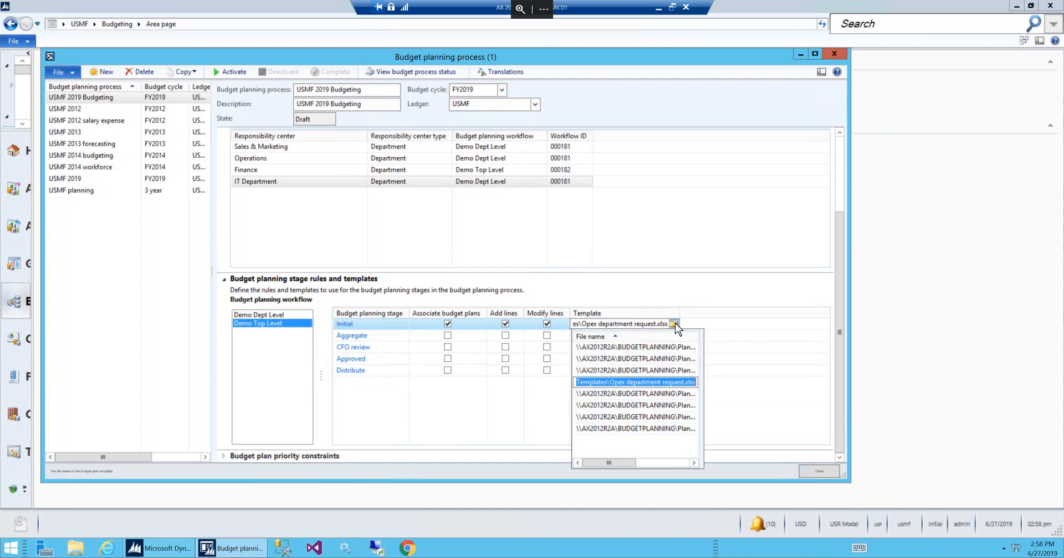
{"action": "left_click", "coordinate": [663, 371]}
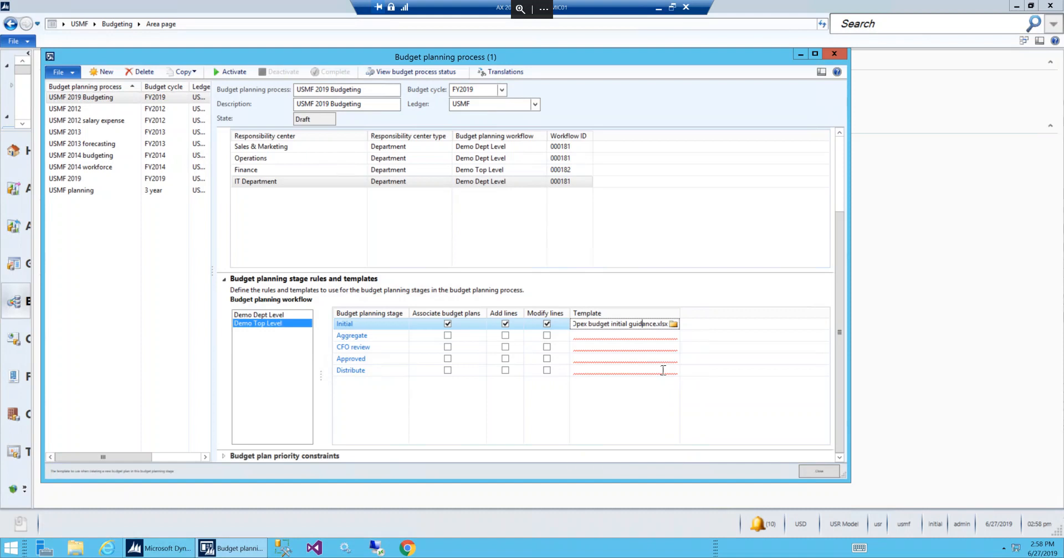
{"action": "left_click", "coordinate": [674, 325]}
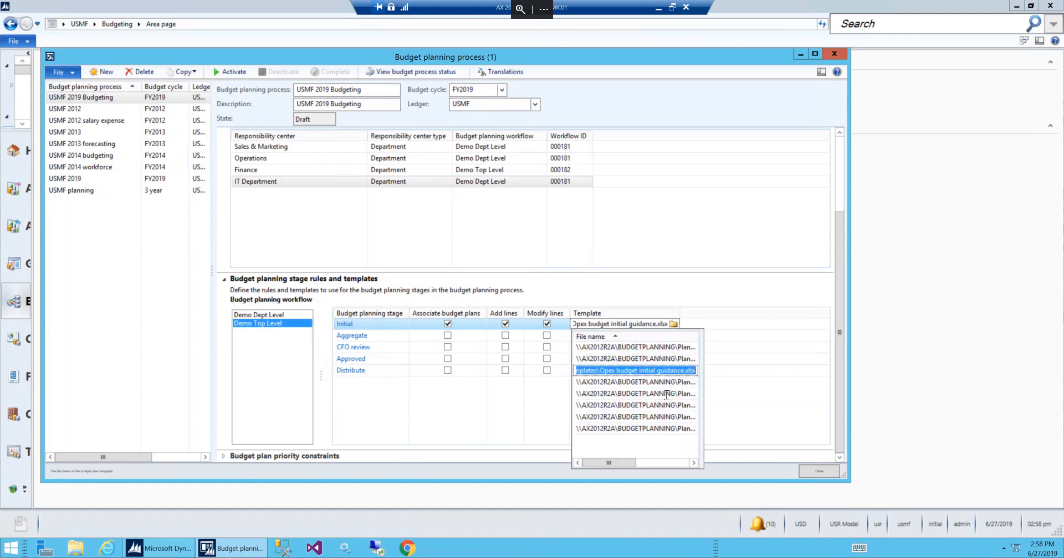
{"action": "left_click", "coordinate": [666, 394]}
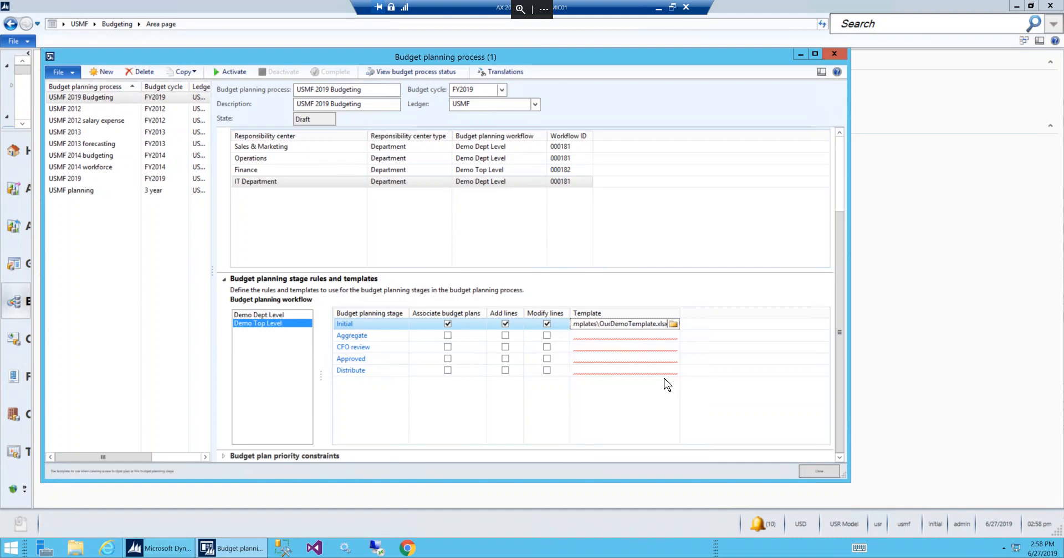
Set the Initial stage's template to OurDemoTemplate2.xlsx and copy its full path
{"action": "left_click", "coordinate": [674, 325]}
{"action": "left_click", "coordinate": [665, 406]}
{"action": "left_click_drag", "start_coordinate": [668, 323], "coordinate": [511, 309]}
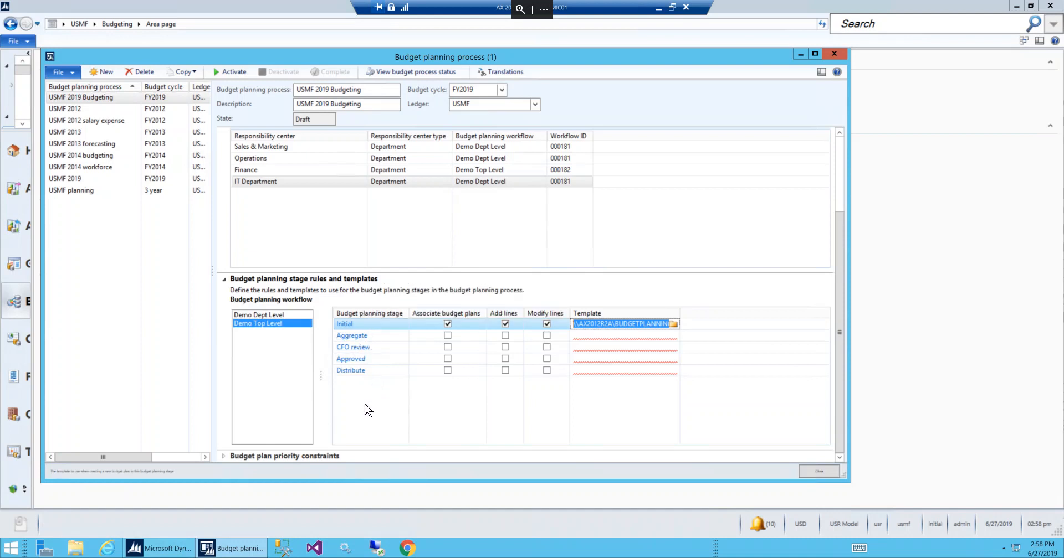
Allow associating plans, adding and modifying lines for the Aggregate and CFO review stages, and set both templates to the copied OurDemoTemplate2.xlsx path
{"action": "left_click", "coordinate": [452, 339]}
{"action": "left_click", "coordinate": [450, 337]}
{"action": "left_click", "coordinate": [504, 336]}
{"action": "left_click", "coordinate": [573, 337]}
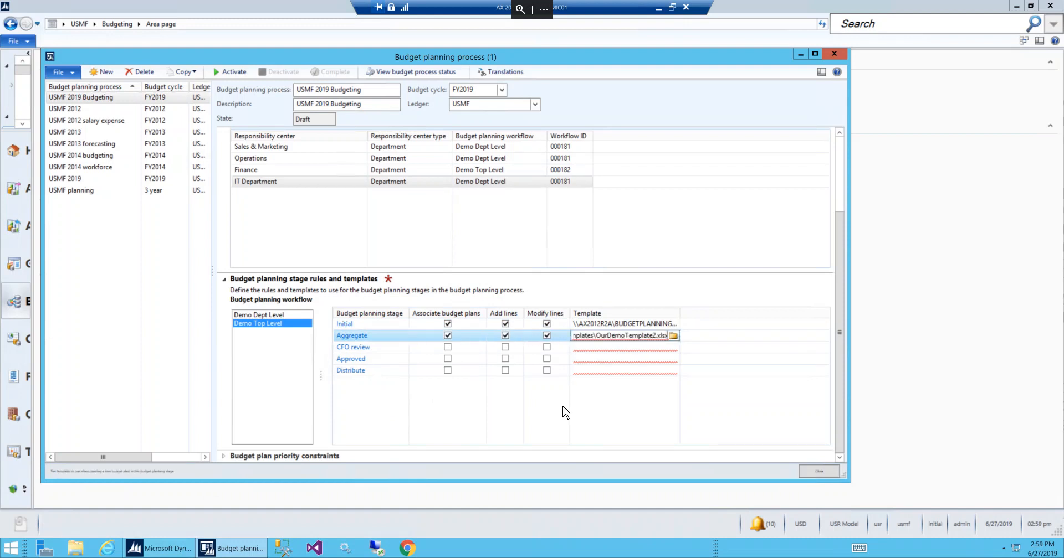
{"action": "left_click", "coordinate": [447, 347]}
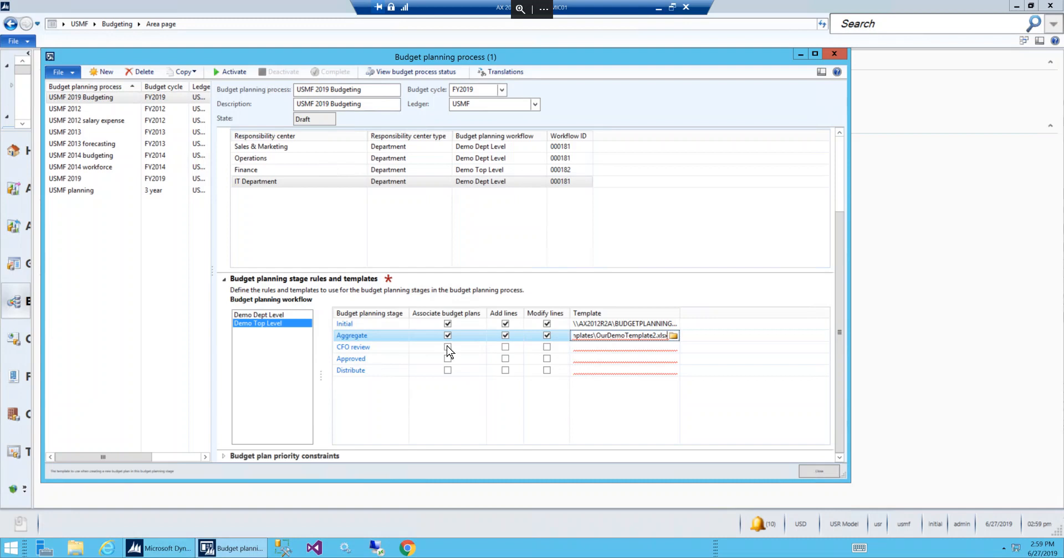
{"action": "left_click", "coordinate": [505, 348]}
{"action": "left_click", "coordinate": [581, 347]}
{"action": "key", "text": "ctrl+v"}
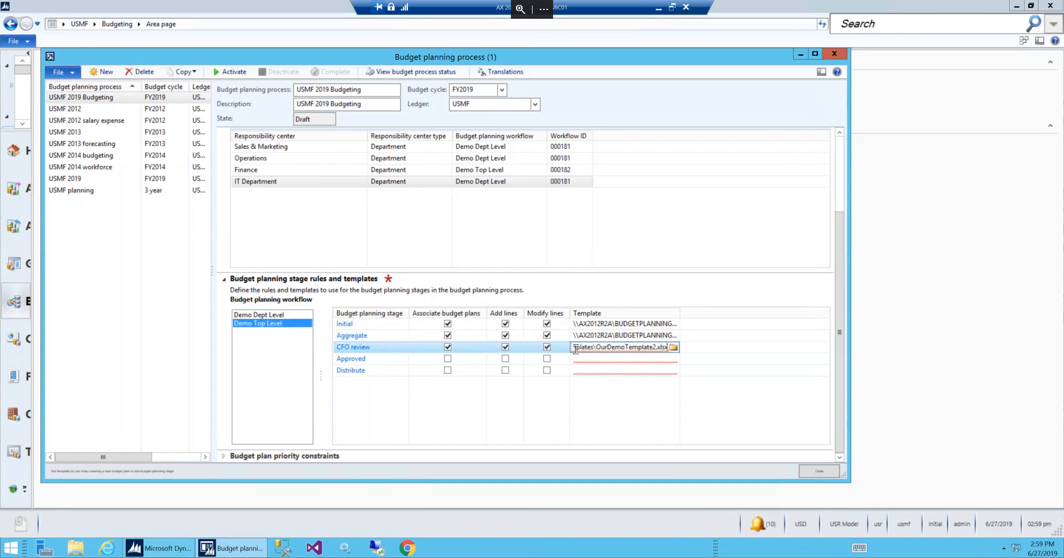
Enable plan association, adding and modifying lines for the Approved and Distribute stages, and paste the OurDemoTemplate2.xlsx path as both templates
{"action": "left_click", "coordinate": [448, 359]}
{"action": "left_click", "coordinate": [505, 359]}
{"action": "left_click", "coordinate": [578, 355]}
{"action": "key", "text": "ctrl+v"}
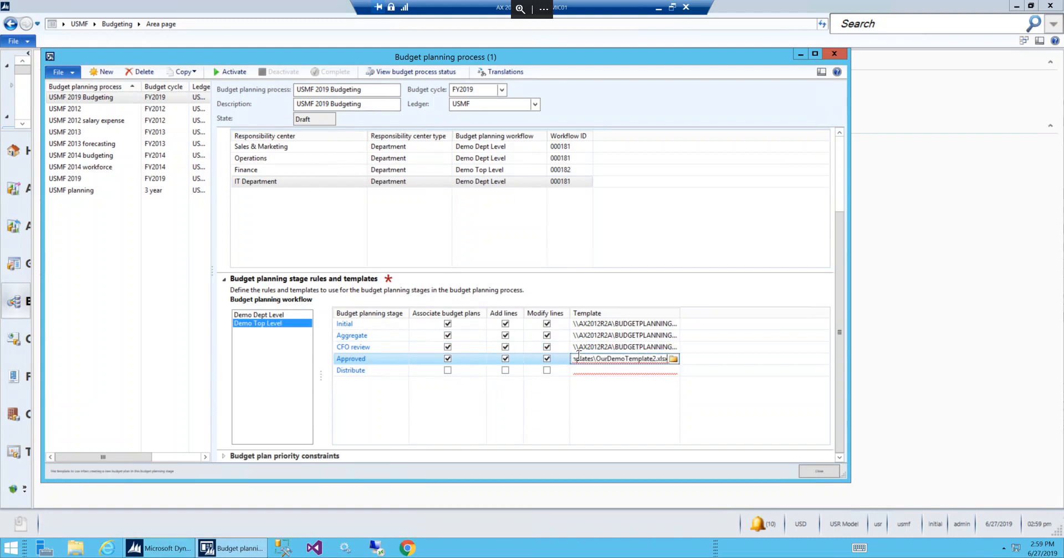
{"action": "left_click", "coordinate": [448, 371]}
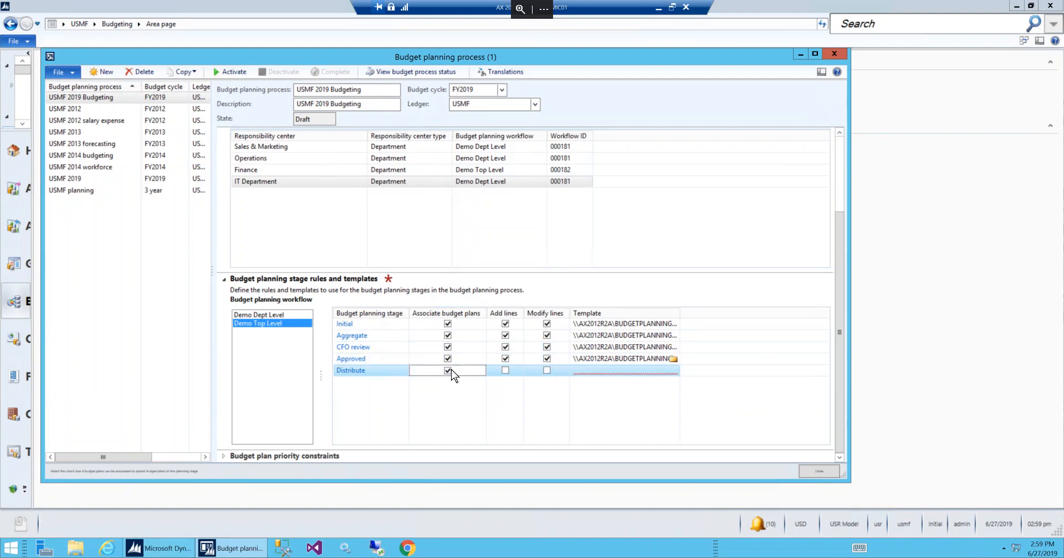
{"action": "left_click", "coordinate": [505, 371]}
{"action": "left_click", "coordinate": [572, 370]}
{"action": "key", "text": "ctrl+v"}
For the Demo Dept Level workflow's Department review stage, allow associating plans, adding and modifying lines, and set the template to OurDemoTemplate2.xlsx
{"action": "left_click", "coordinate": [249, 316]}
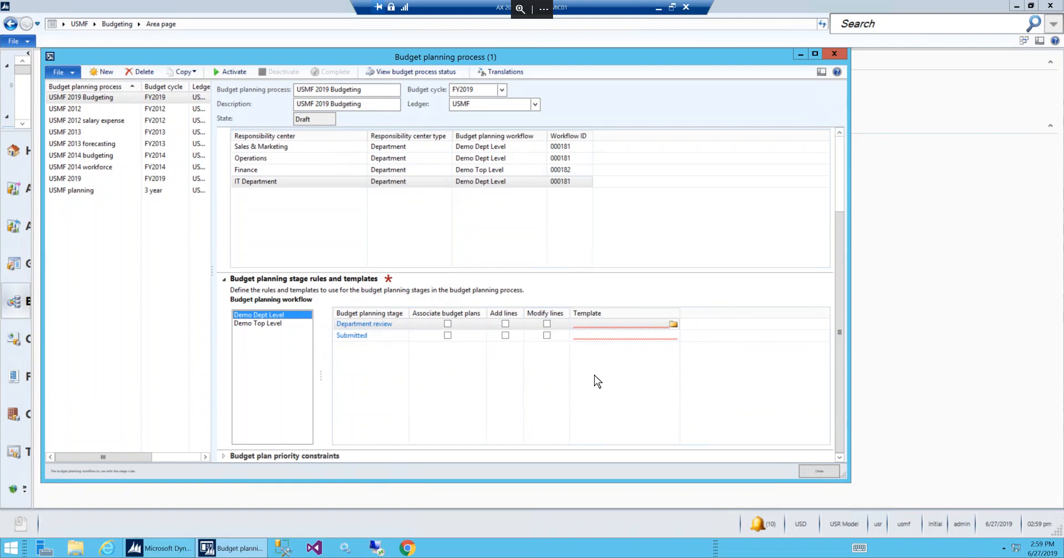
{"action": "left_click", "coordinate": [448, 324]}
{"action": "left_click", "coordinate": [505, 324]}
{"action": "left_click", "coordinate": [546, 324]}
{"action": "left_click", "coordinate": [446, 339]}
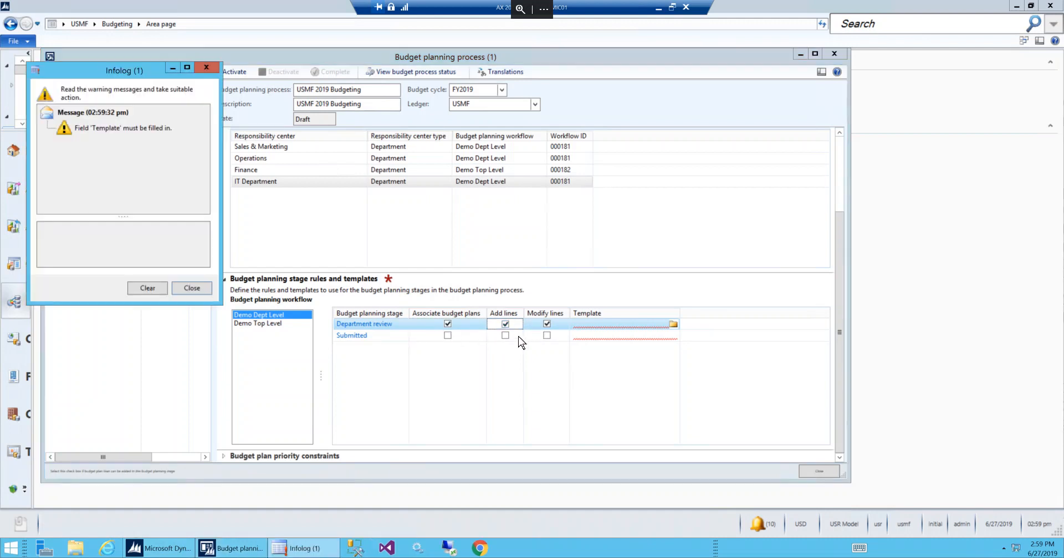
{"action": "left_click", "coordinate": [191, 288]}
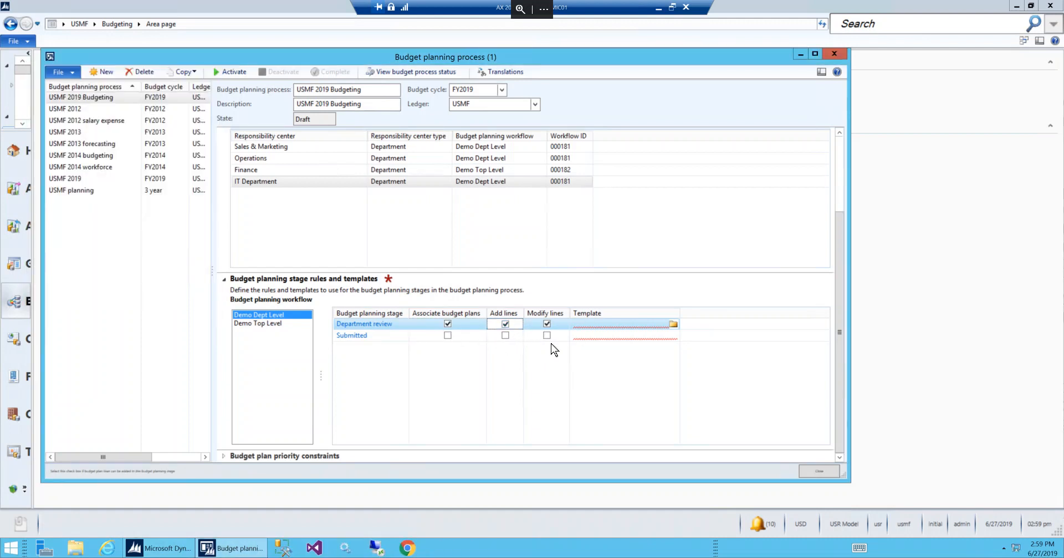
{"action": "left_click", "coordinate": [576, 324]}
{"action": "key", "text": "ctrl+v"}
Allow associating plans, adding and modifying lines for the Submitted stage, set its template to OurDemoTemplate2.xlsx, and check the Department review template
{"action": "left_click", "coordinate": [447, 336]}
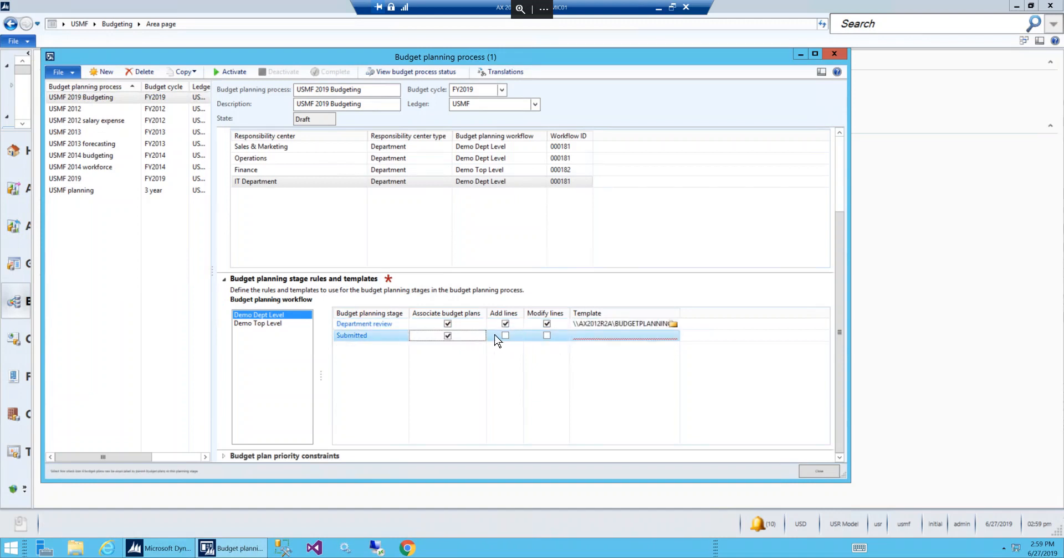
{"action": "left_click", "coordinate": [504, 336]}
{"action": "left_click", "coordinate": [578, 337]}
{"action": "key", "text": "ctrl+v"}
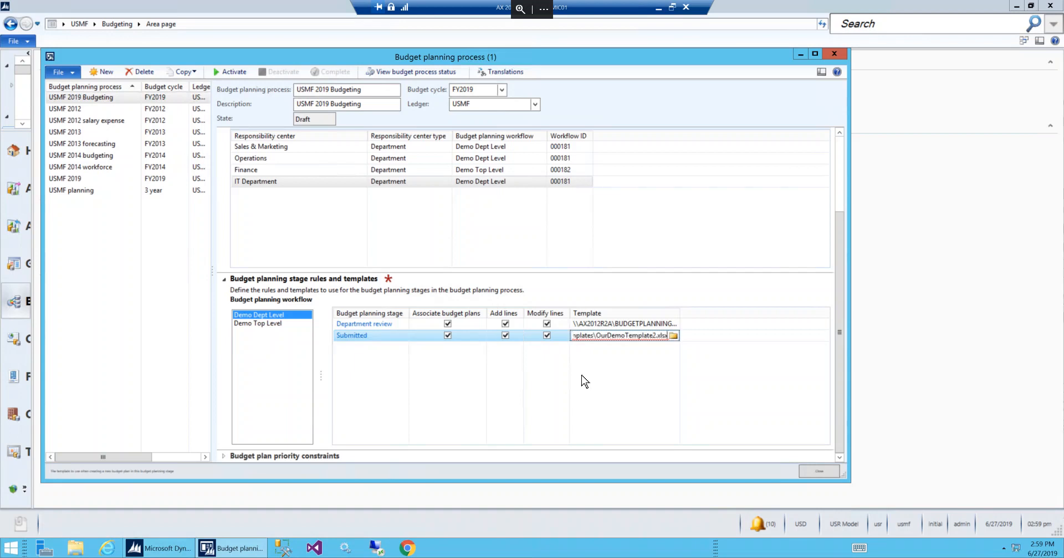
{"action": "left_click", "coordinate": [606, 324]}
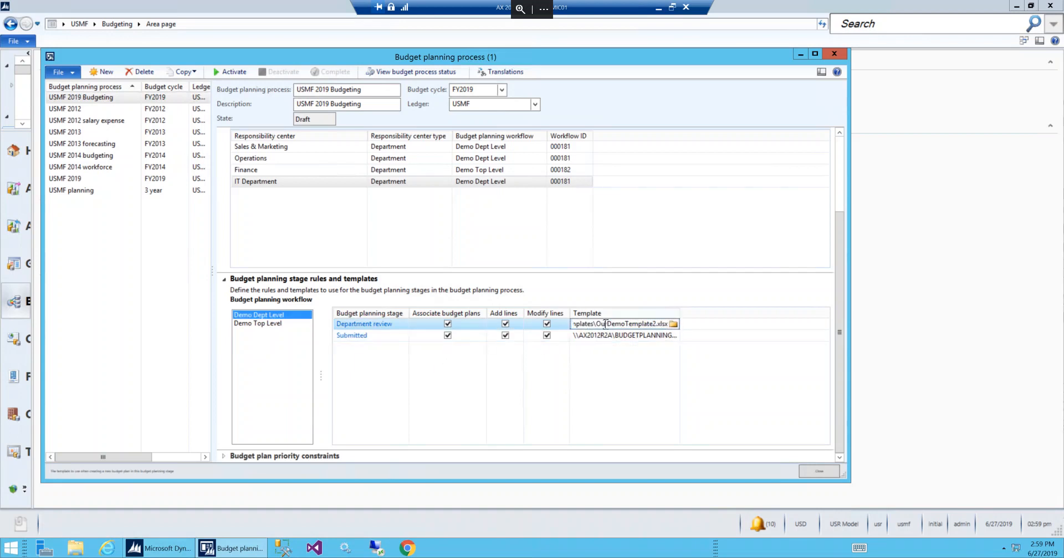
Review the budget plan priority constraints and the completed setup, and activate the USMF 2019 Budgeting process
{"action": "left_click", "coordinate": [225, 458]}
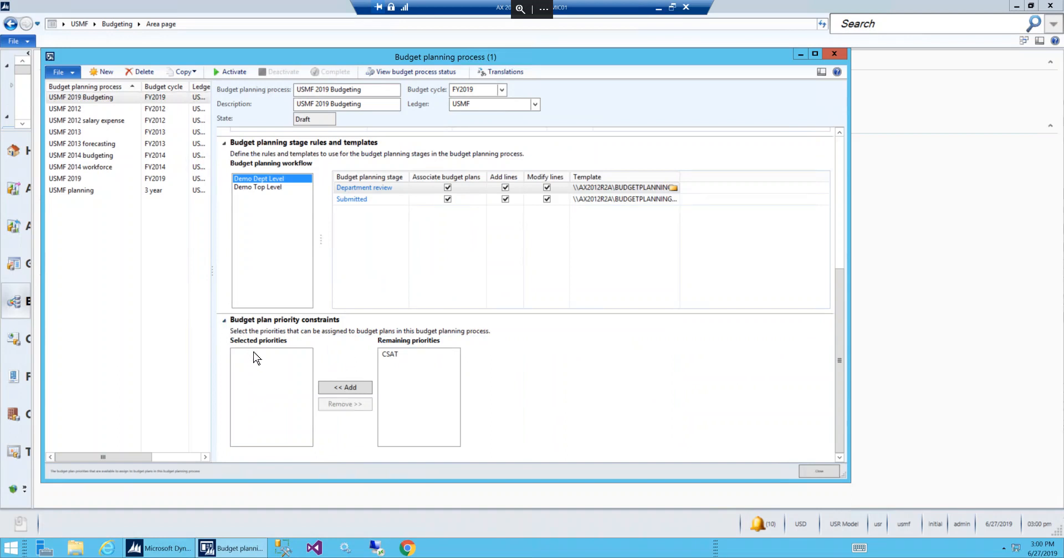
{"action": "left_click", "coordinate": [223, 321]}
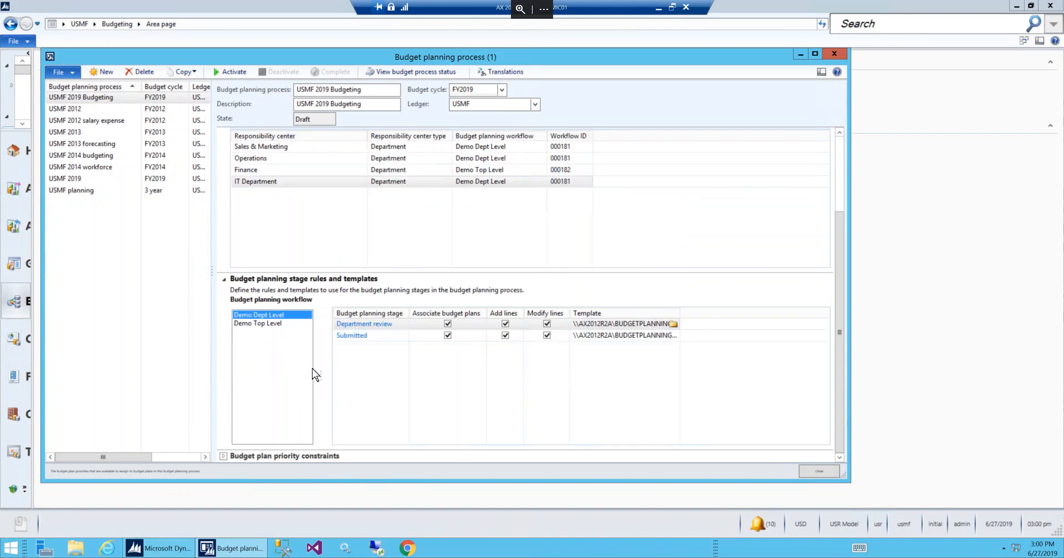
{"action": "left_click", "coordinate": [371, 327]}
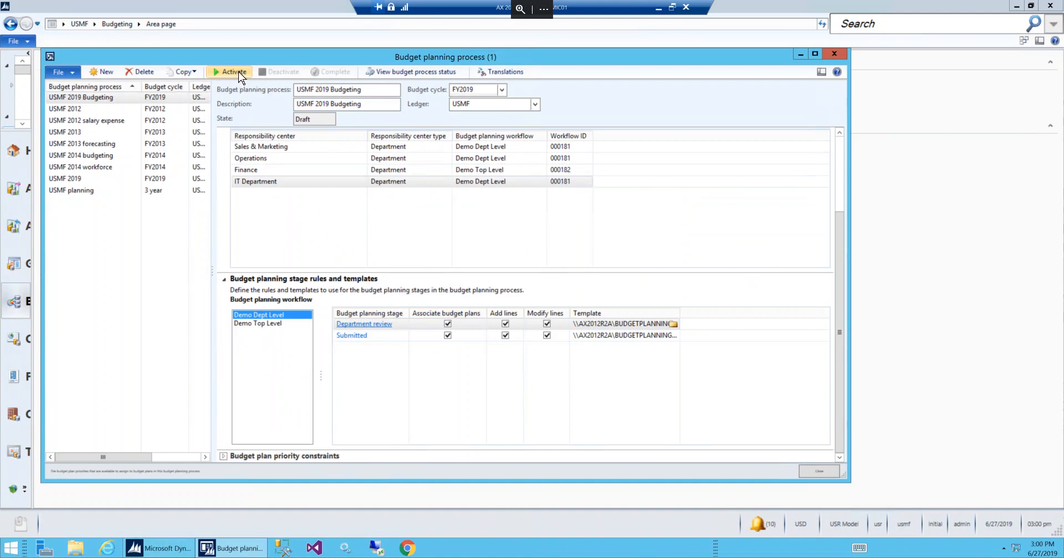
{"action": "left_click_drag", "start_coordinate": [285, 56], "coordinate": [334, 52]}
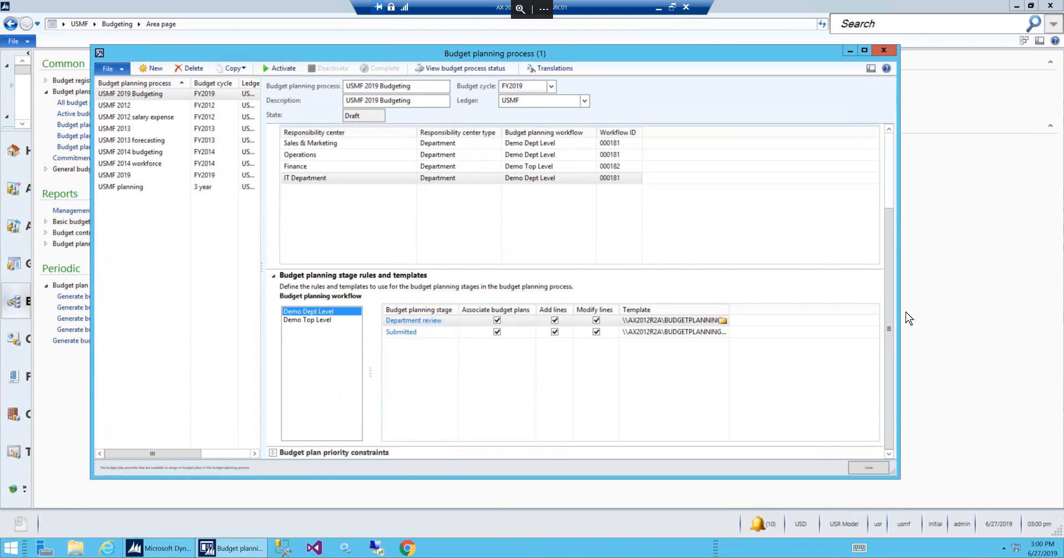
{"action": "left_click_drag", "start_coordinate": [888, 328], "coordinate": [889, 208]}
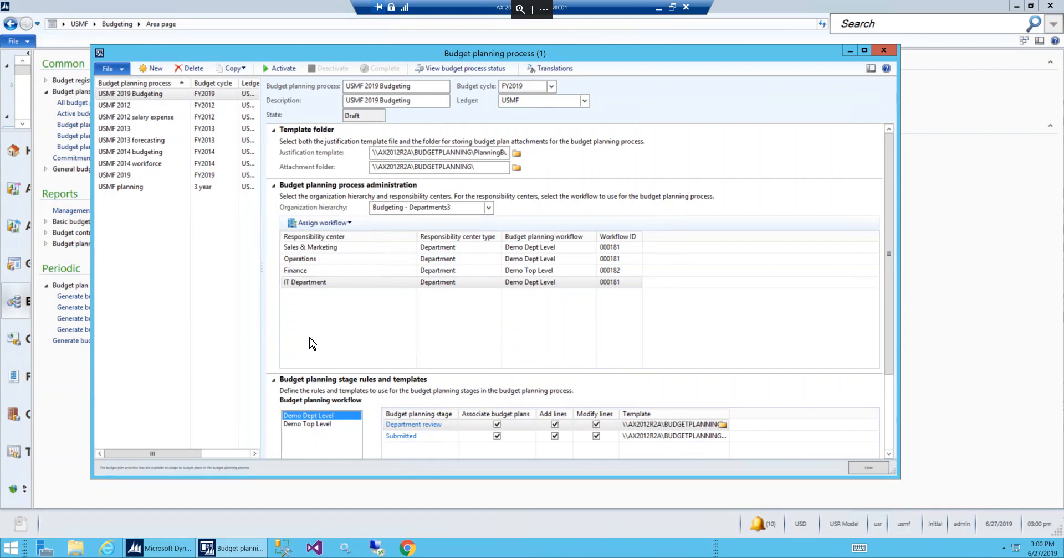
{"action": "left_click", "coordinate": [280, 70]}
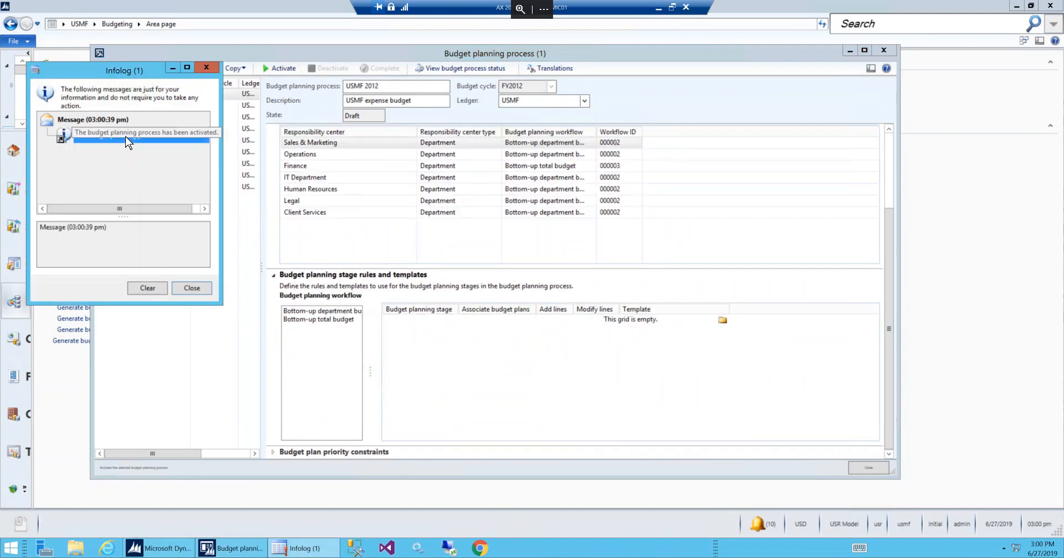
Close the activation message and the budget planning process setup, and open the admin user's record from the system users list
{"action": "left_click", "coordinate": [198, 290]}
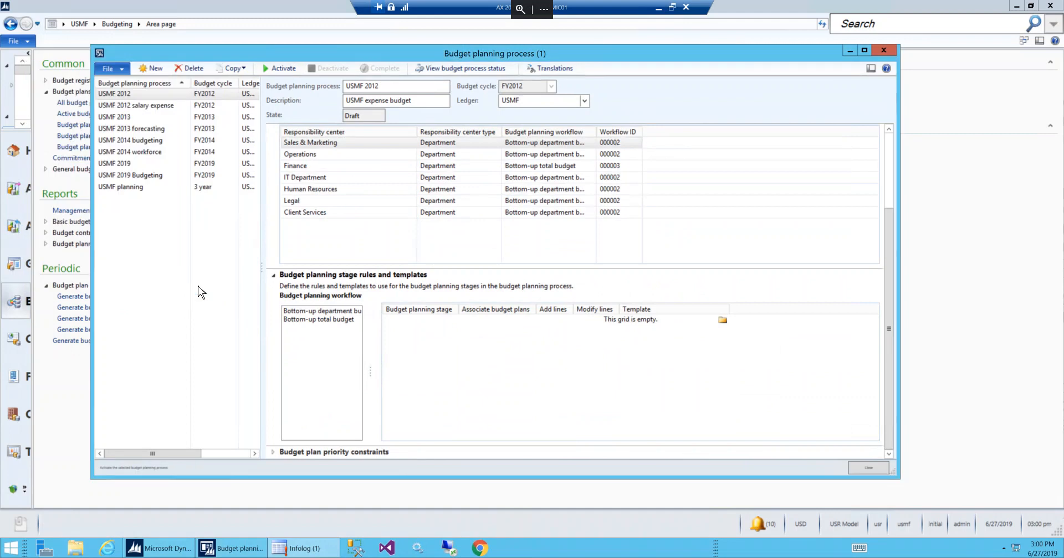
{"action": "left_click", "coordinate": [862, 469]}
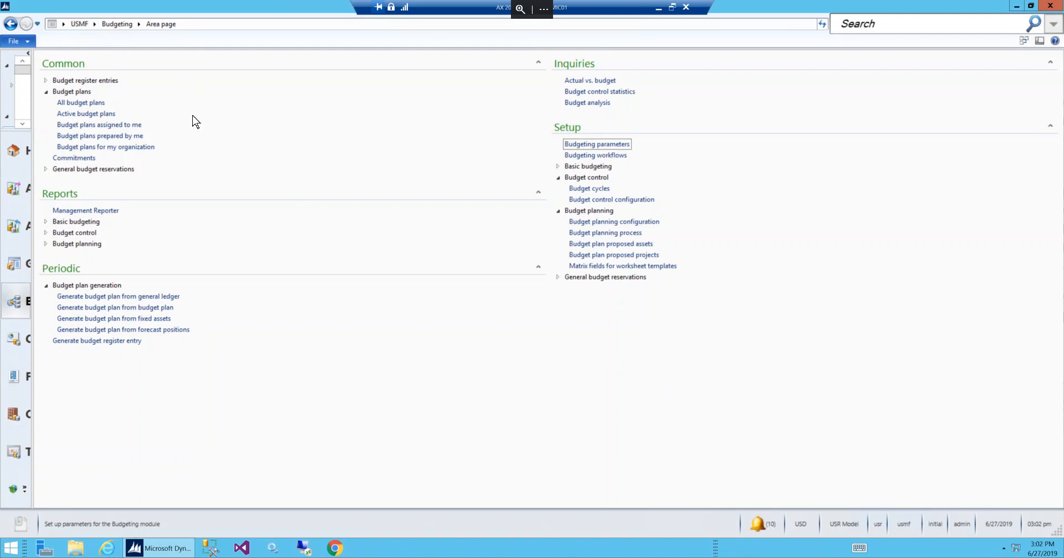
{"action": "left_click", "coordinate": [94, 24]}
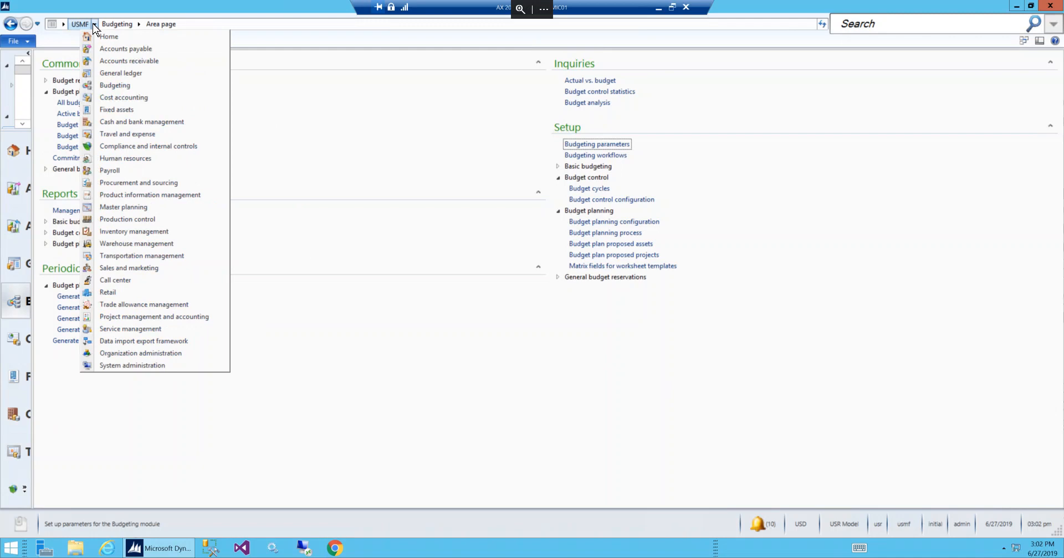
{"action": "left_click", "coordinate": [148, 367]}
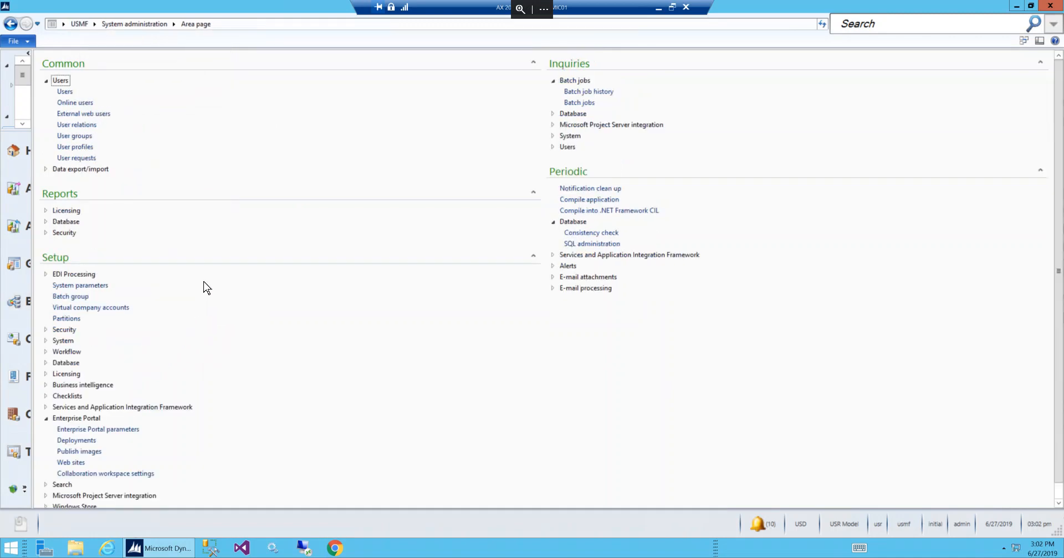
{"action": "left_click", "coordinate": [65, 92]}
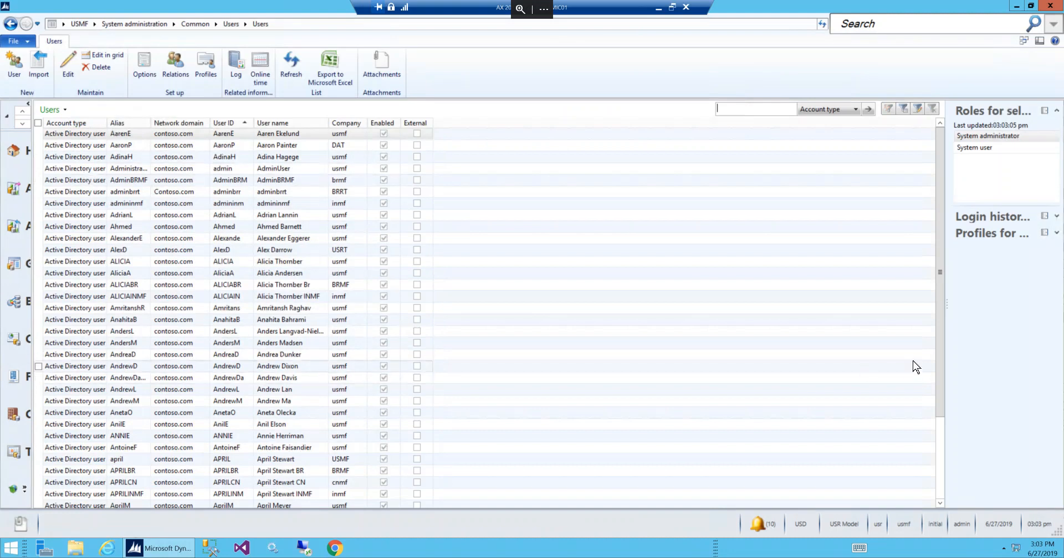
{"action": "left_click", "coordinate": [96, 169]}
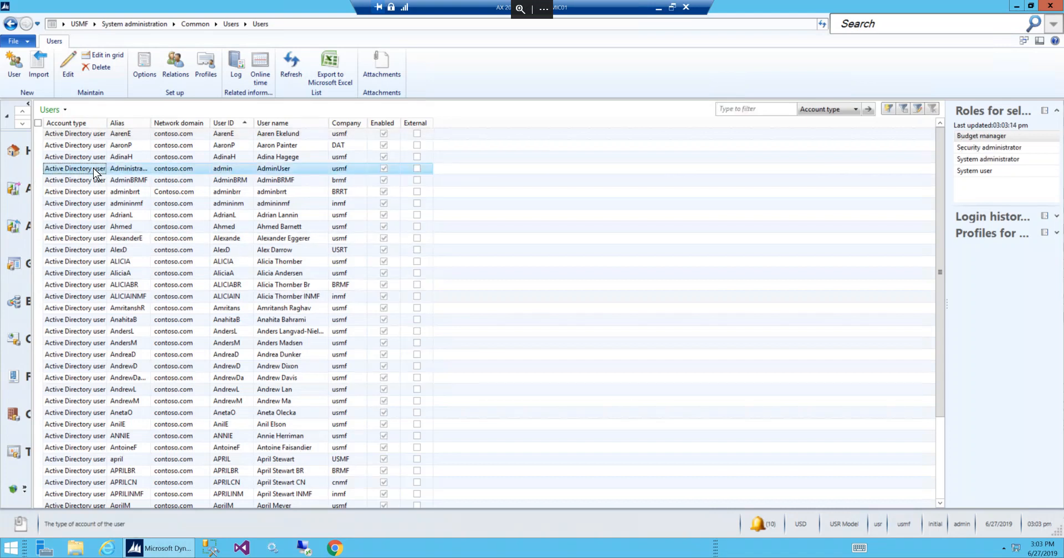
{"action": "double_click", "coordinate": [97, 170]}
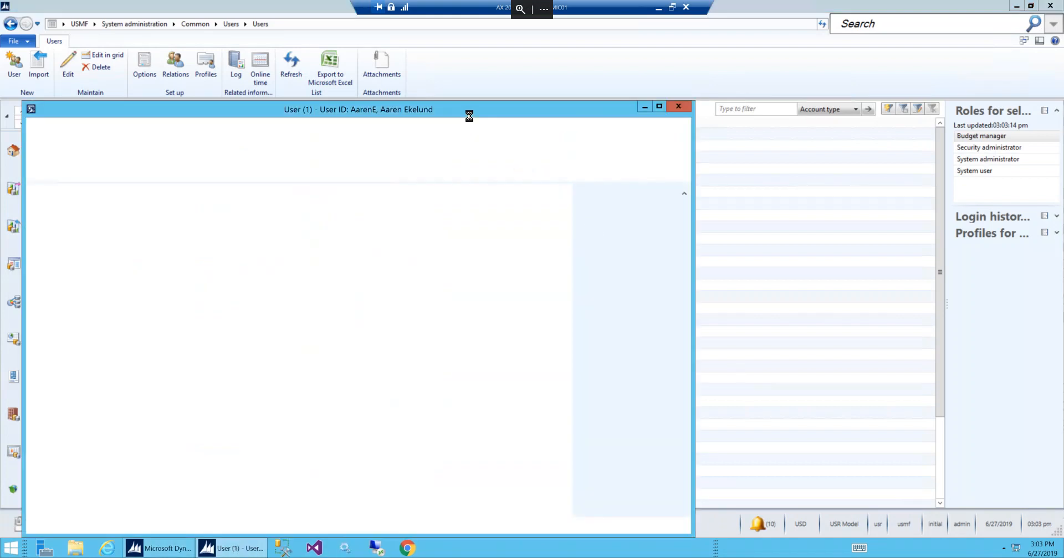
{"action": "left_click_drag", "start_coordinate": [504, 107], "coordinate": [574, 76]}
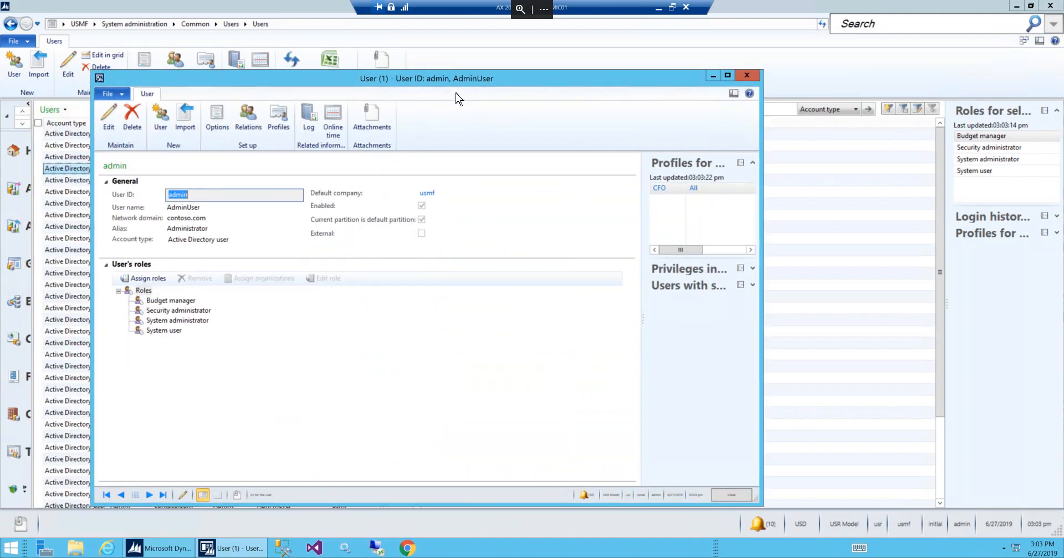
Check the admin user's Budget manager role and view the additional roles that can be assigned, without adding any
{"action": "left_click", "coordinate": [176, 301]}
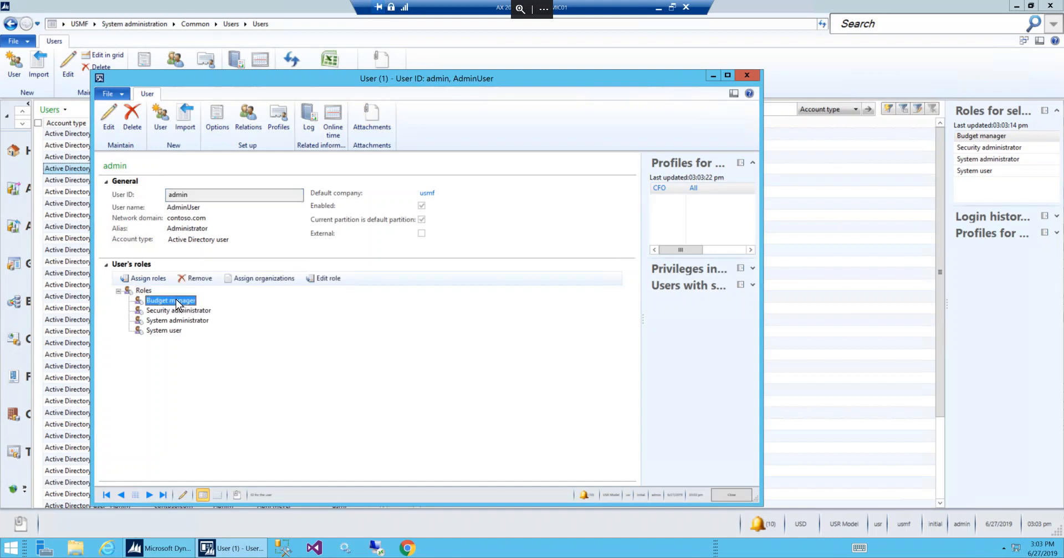
{"action": "left_click", "coordinate": [156, 283]}
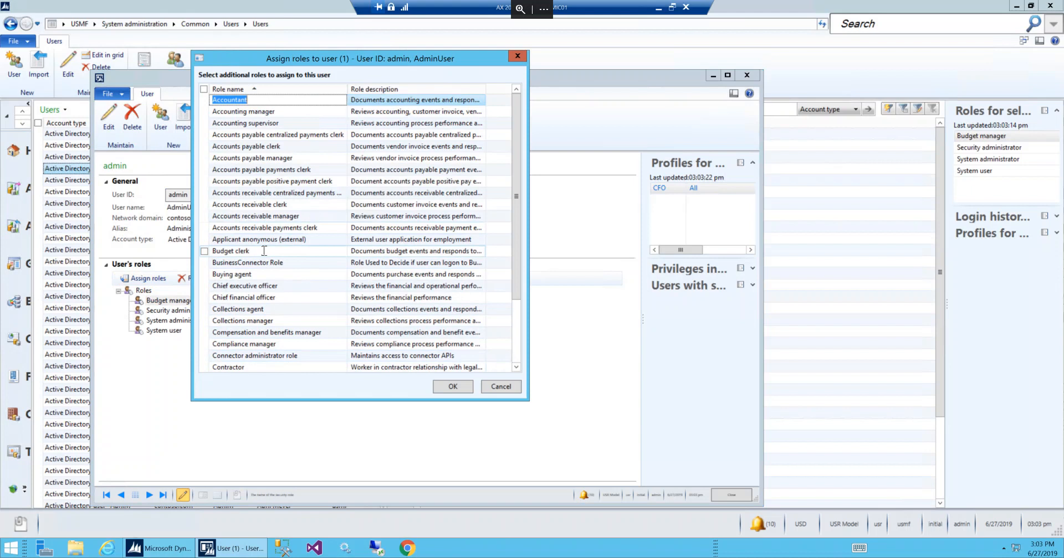
{"action": "left_click", "coordinate": [501, 387]}
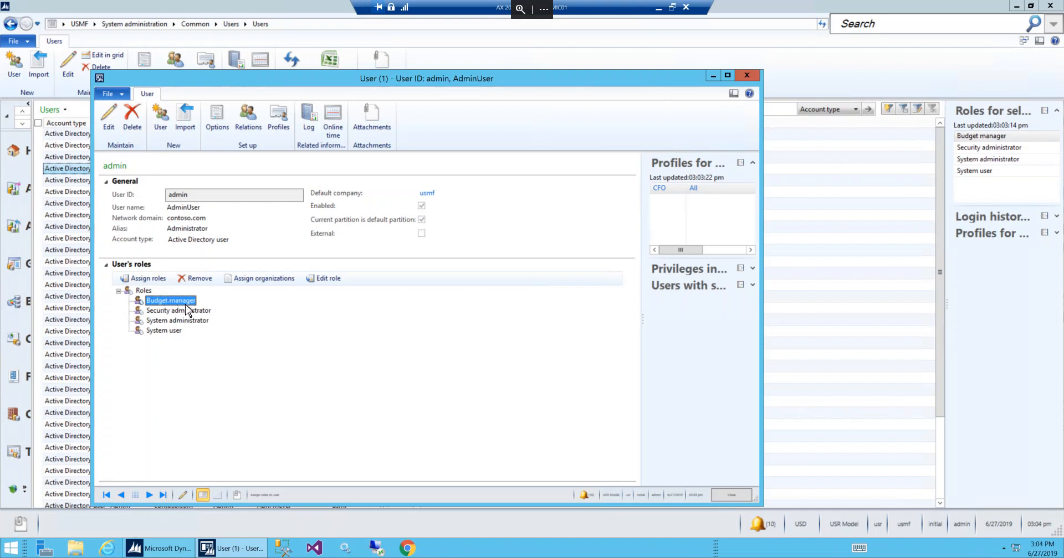
Review the organizations granted to the Budget manager role, showing the departments under Finance in the Budgeting - Departments3 hierarchy, and close the user record
{"action": "left_click", "coordinate": [271, 284]}
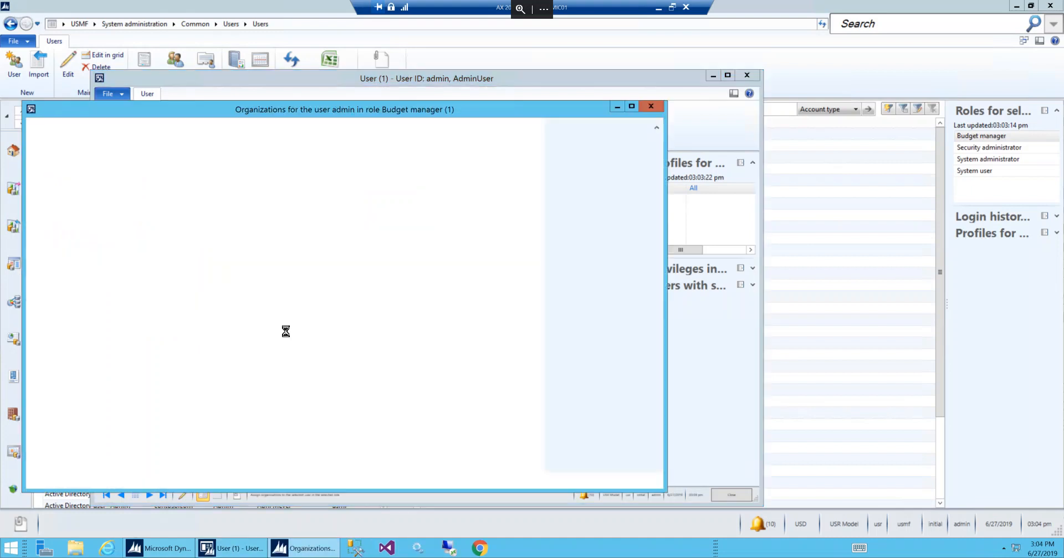
{"action": "left_click_drag", "start_coordinate": [335, 104], "coordinate": [436, 74]}
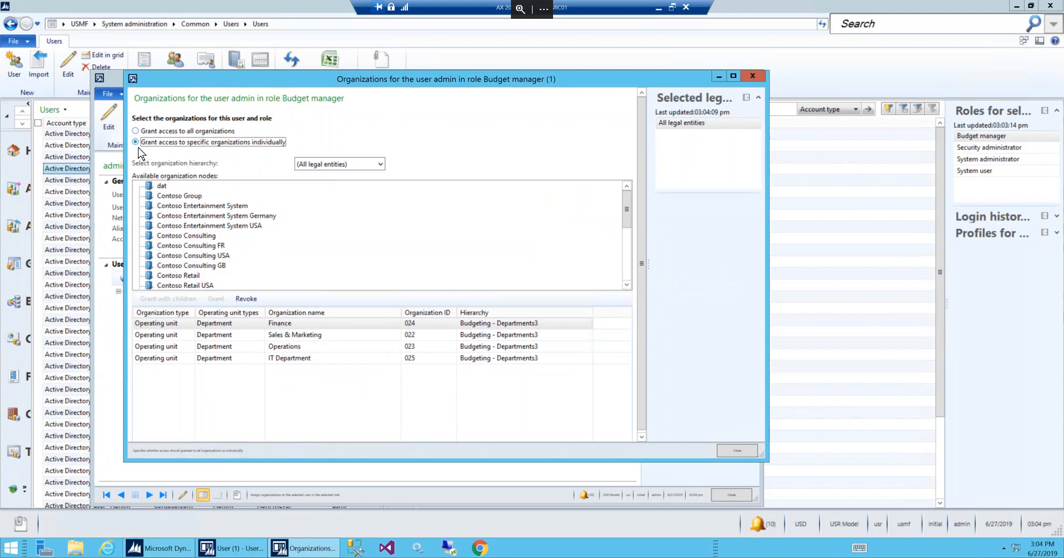
{"action": "left_click", "coordinate": [380, 165]}
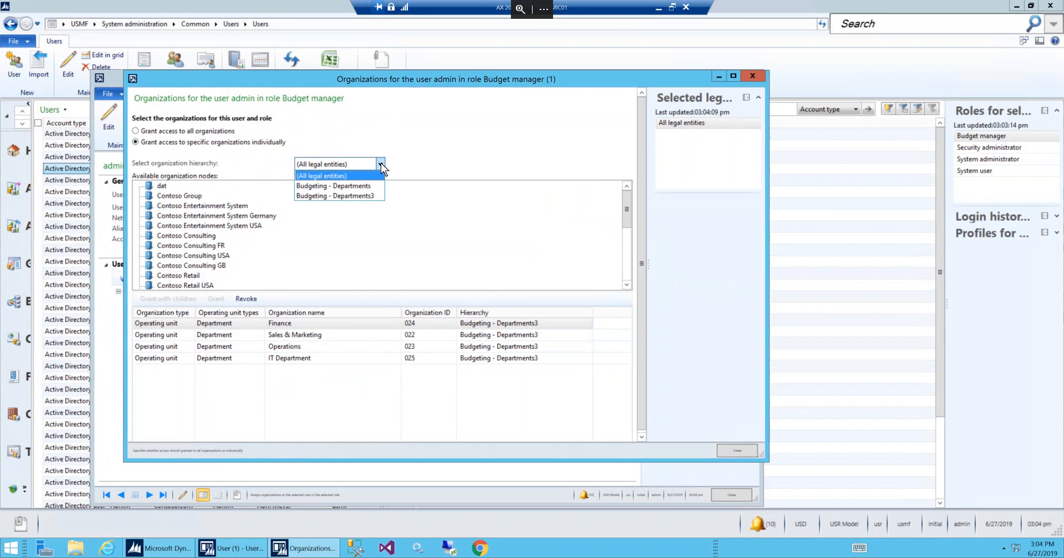
{"action": "left_click", "coordinate": [373, 196]}
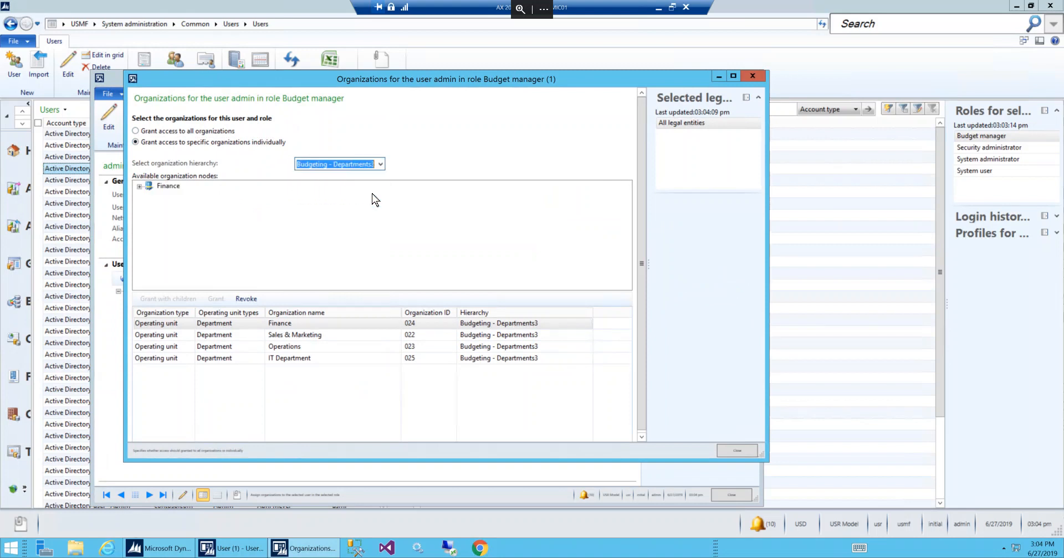
{"action": "left_click", "coordinate": [140, 187]}
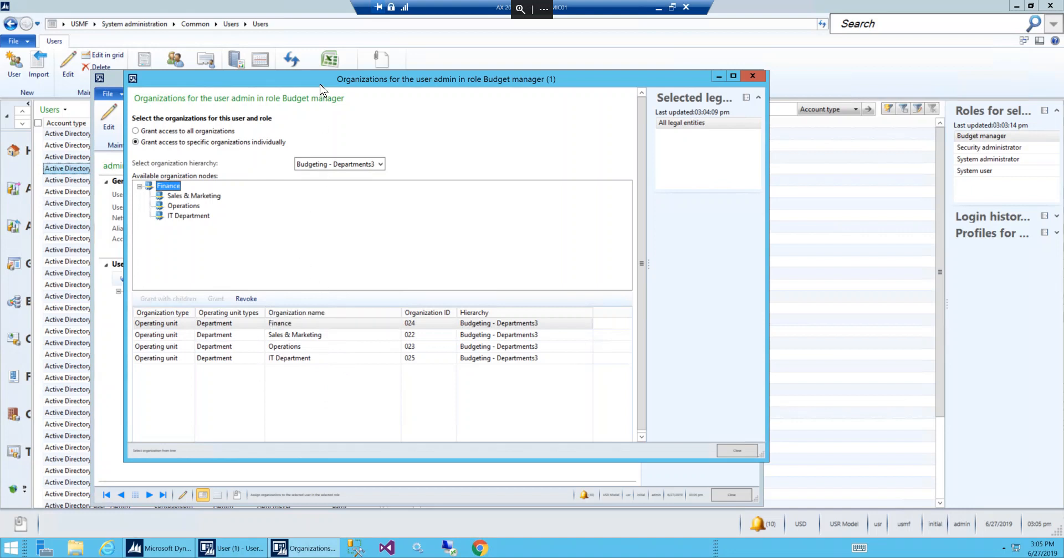
{"action": "left_click_drag", "start_coordinate": [321, 83], "coordinate": [345, 78]}
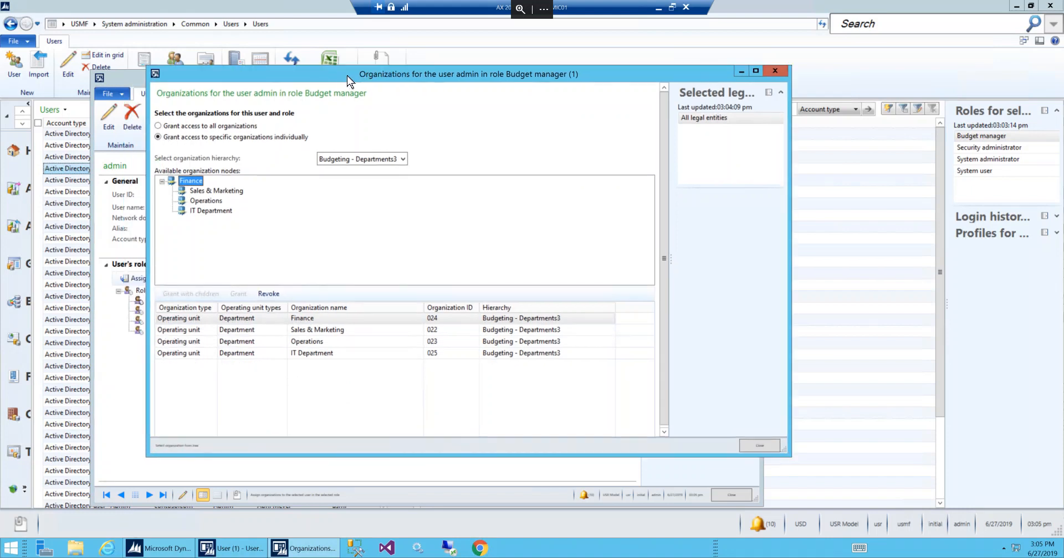
{"action": "left_click", "coordinate": [757, 447]}
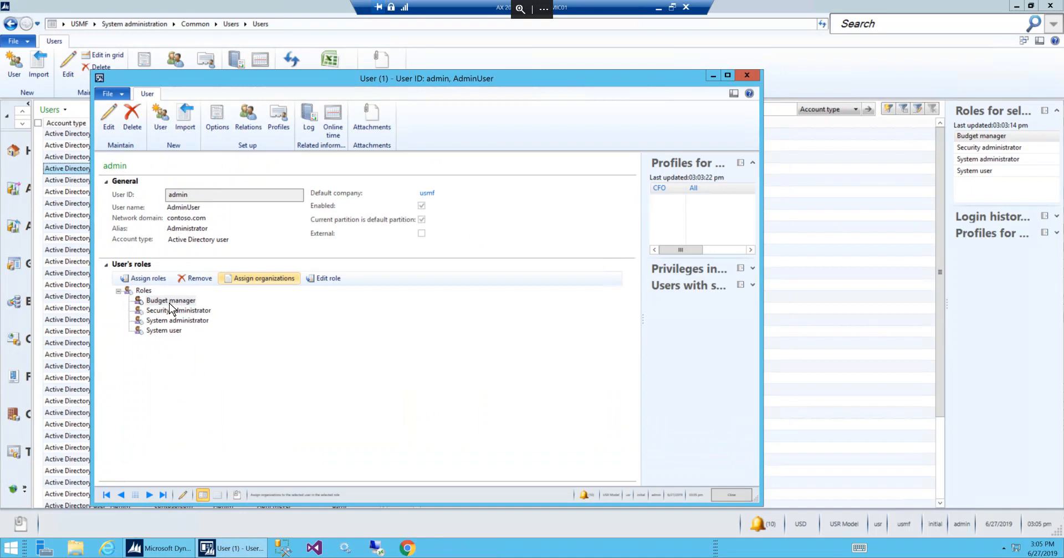
{"action": "left_click", "coordinate": [729, 499]}
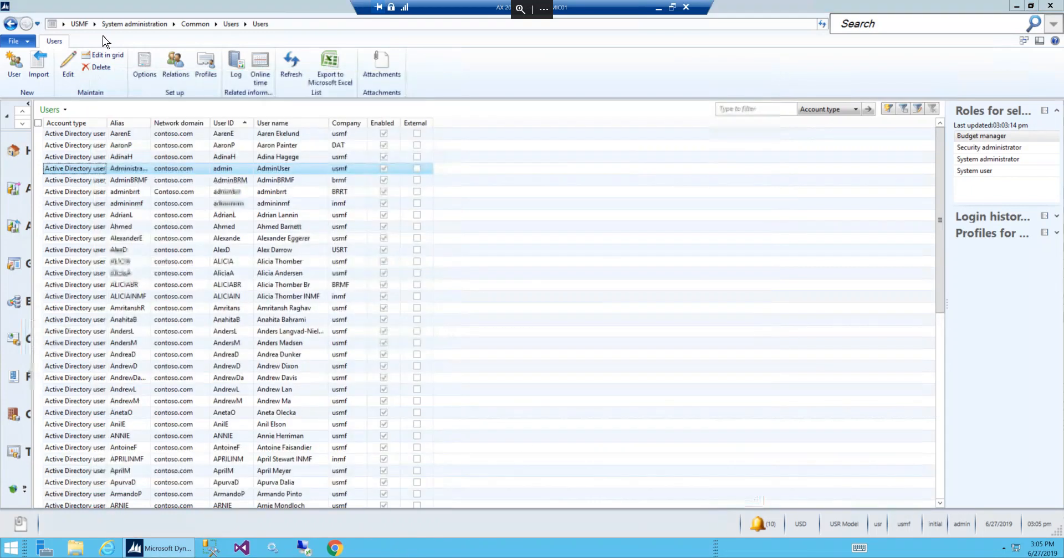
Return to Budgeting and start generating a budget plan from general ledger, creating a new budget plan with totals aggregated by fiscal year
{"action": "left_click", "coordinate": [95, 24]}
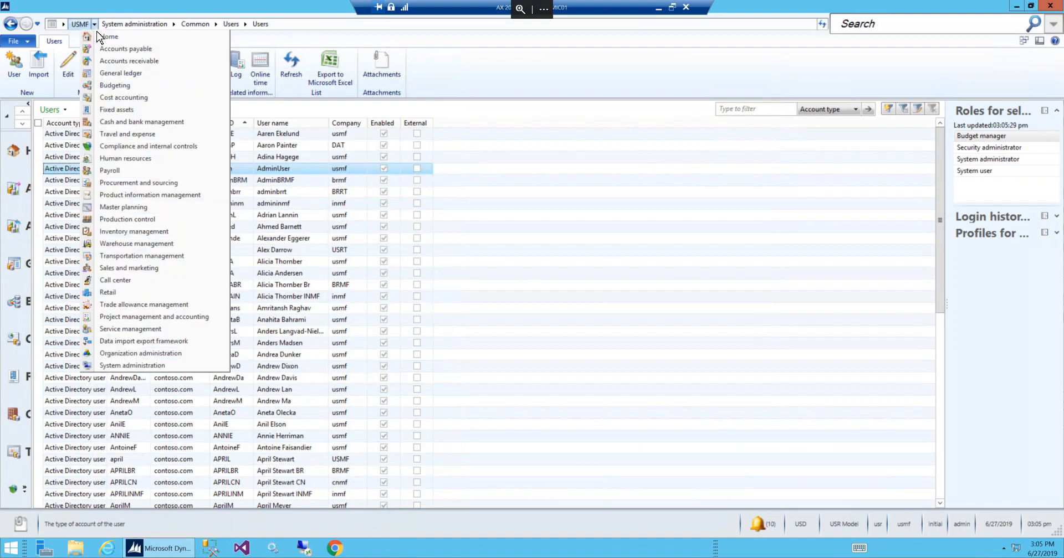
{"action": "left_click", "coordinate": [114, 86]}
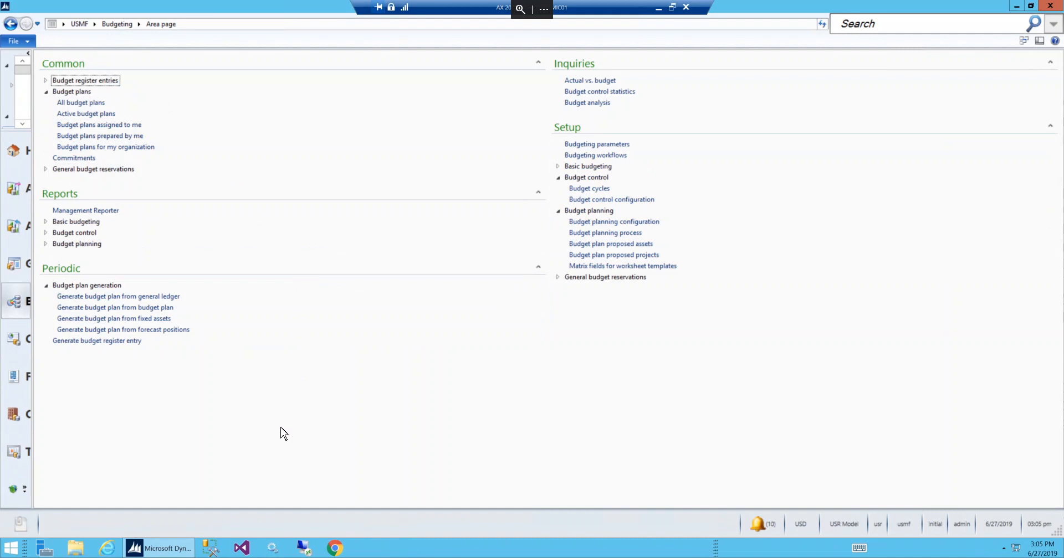
{"action": "left_click", "coordinate": [92, 105]}
{"action": "left_click", "coordinate": [155, 332]}
{"action": "left_click", "coordinate": [174, 298]}
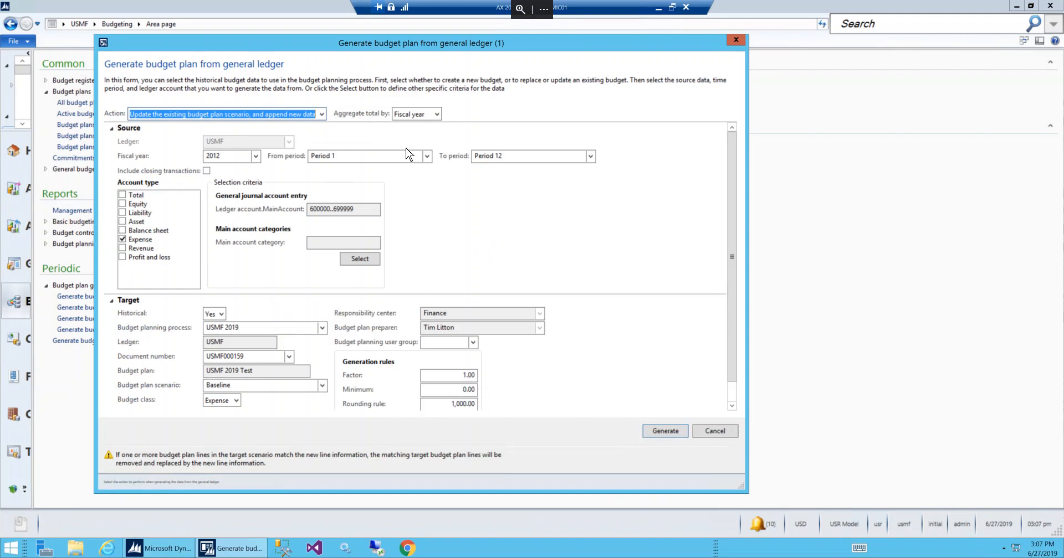
{"action": "left_click", "coordinate": [322, 114]}
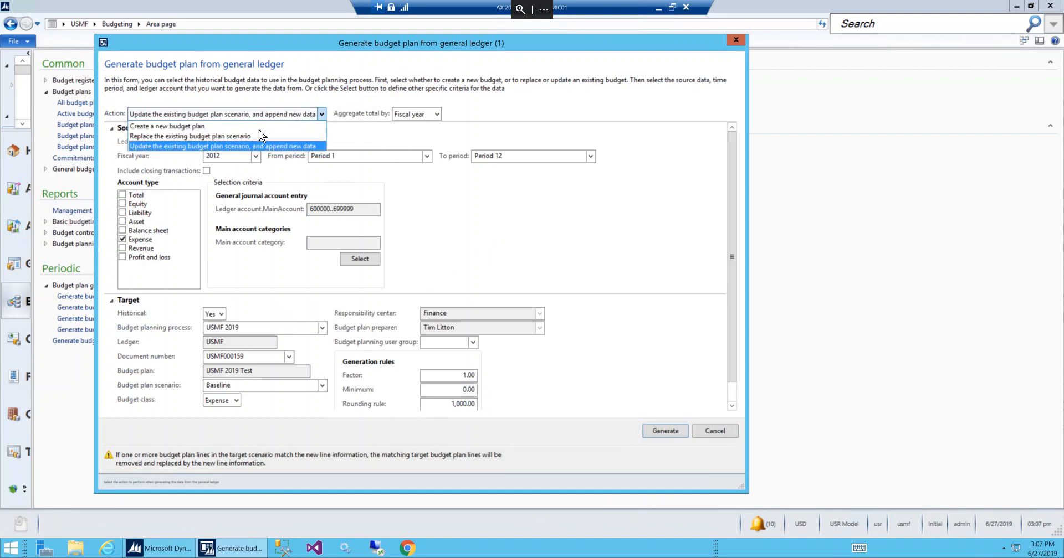
{"action": "left_click", "coordinate": [194, 129]}
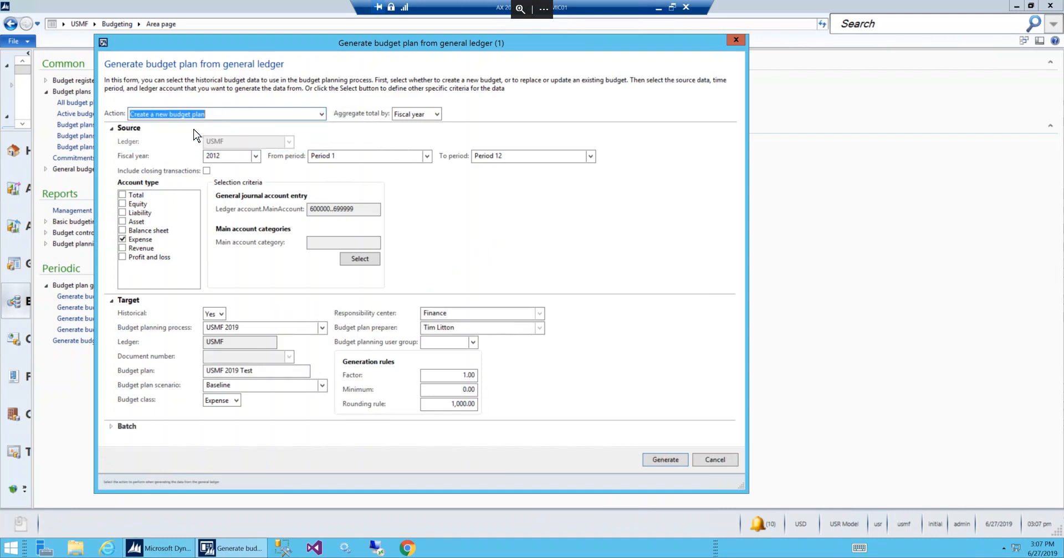
{"action": "left_click", "coordinate": [436, 114]}
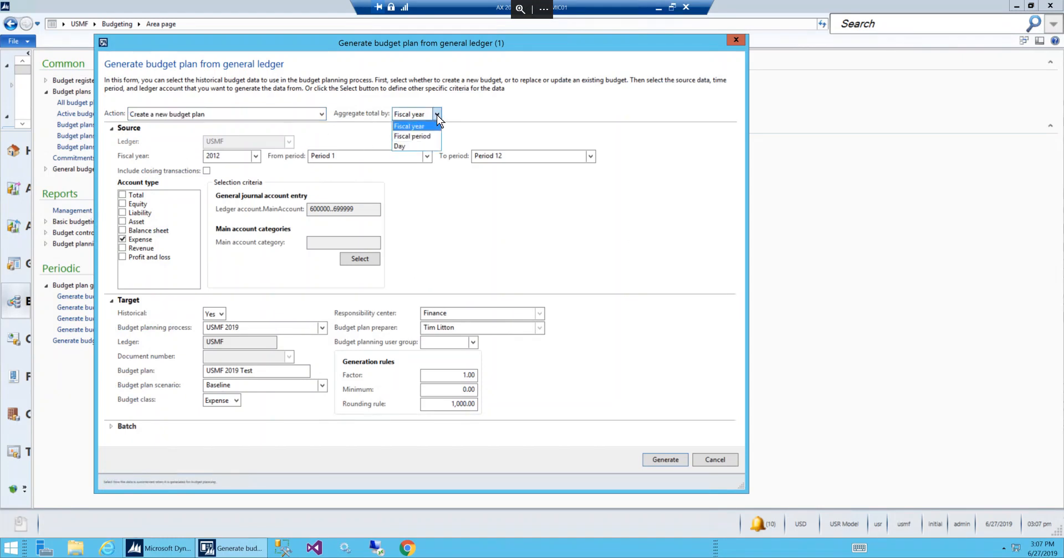
{"action": "left_click", "coordinate": [437, 115]}
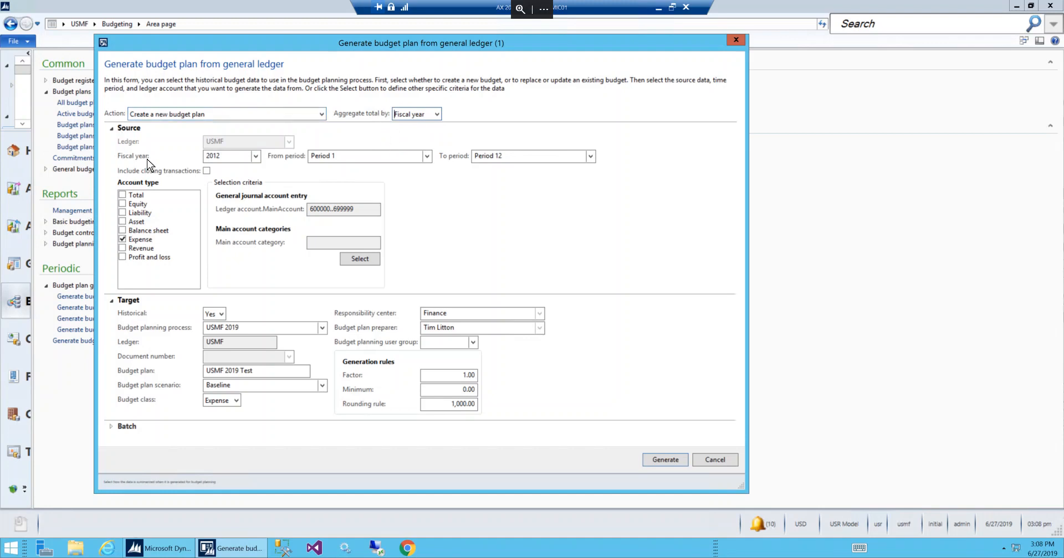
Set the source data's fiscal year to 2012 and its starting period to Period 1
{"action": "left_click", "coordinate": [255, 157]}
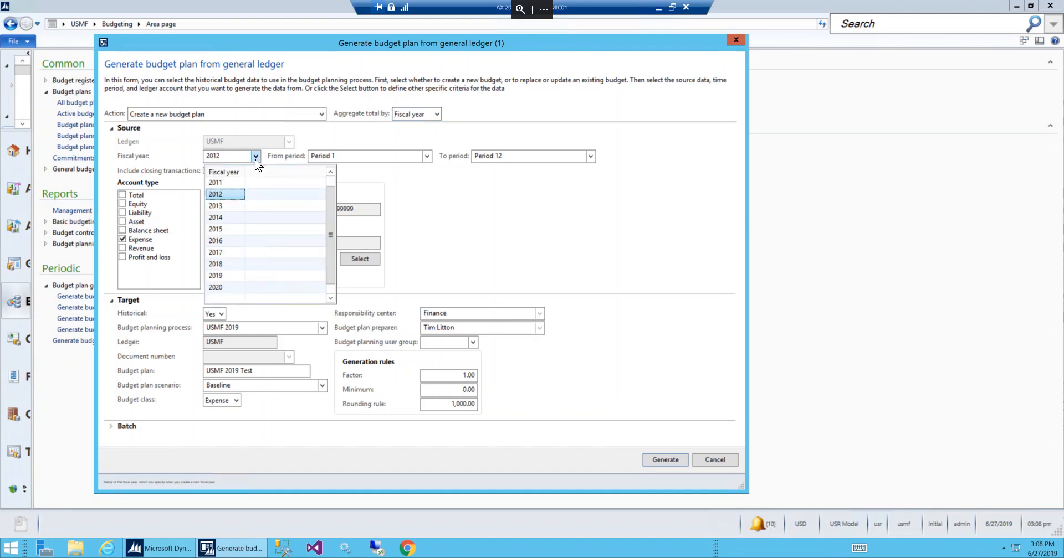
{"action": "left_click", "coordinate": [232, 194]}
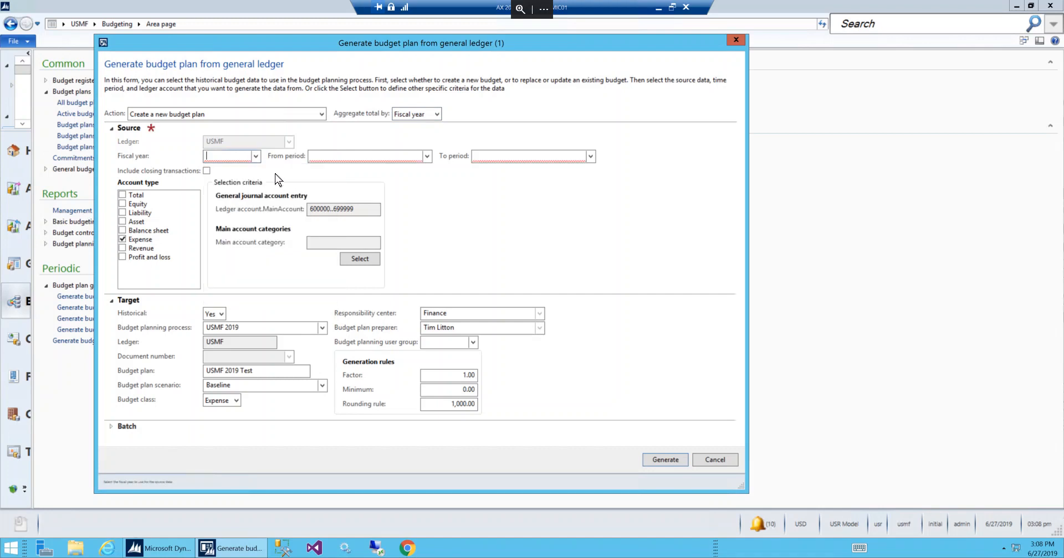
{"action": "left_click", "coordinate": [256, 157]}
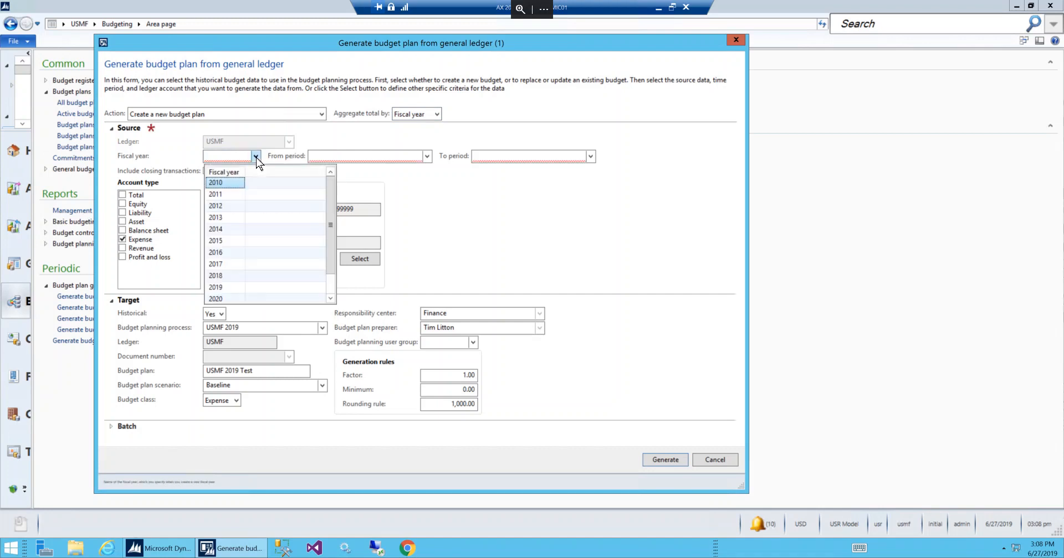
{"action": "left_click", "coordinate": [232, 206]}
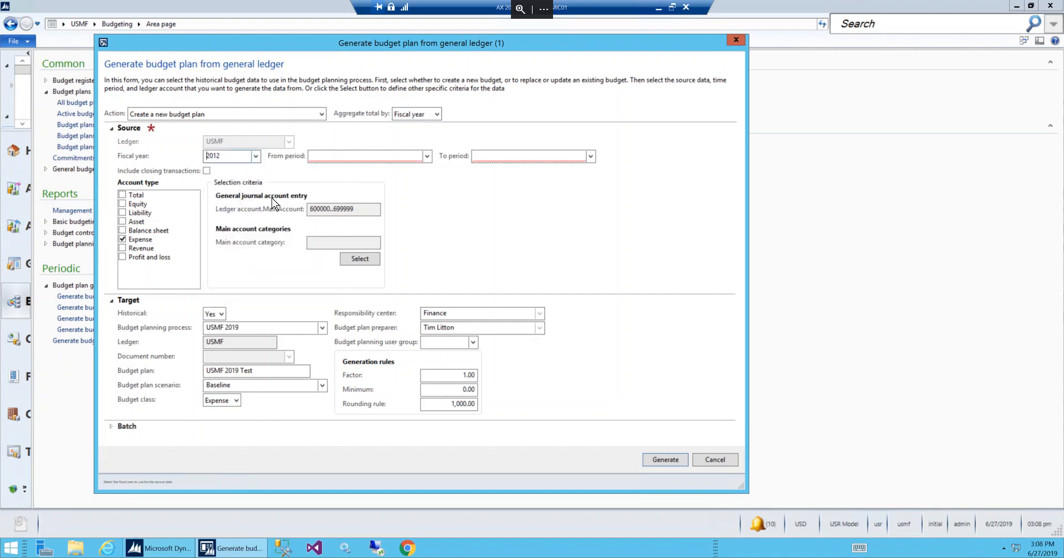
{"action": "left_click", "coordinate": [427, 156]}
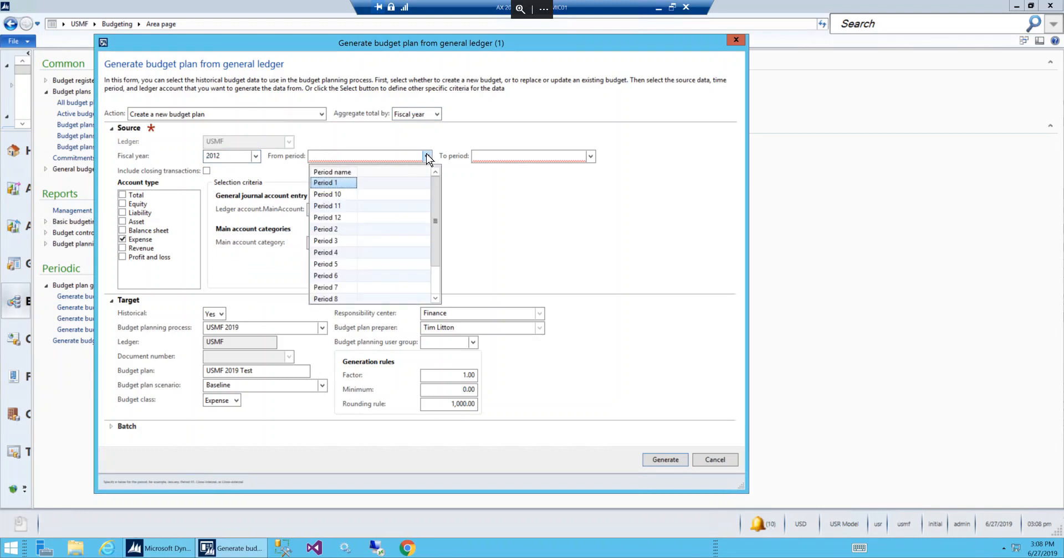
{"action": "left_click", "coordinate": [342, 183]}
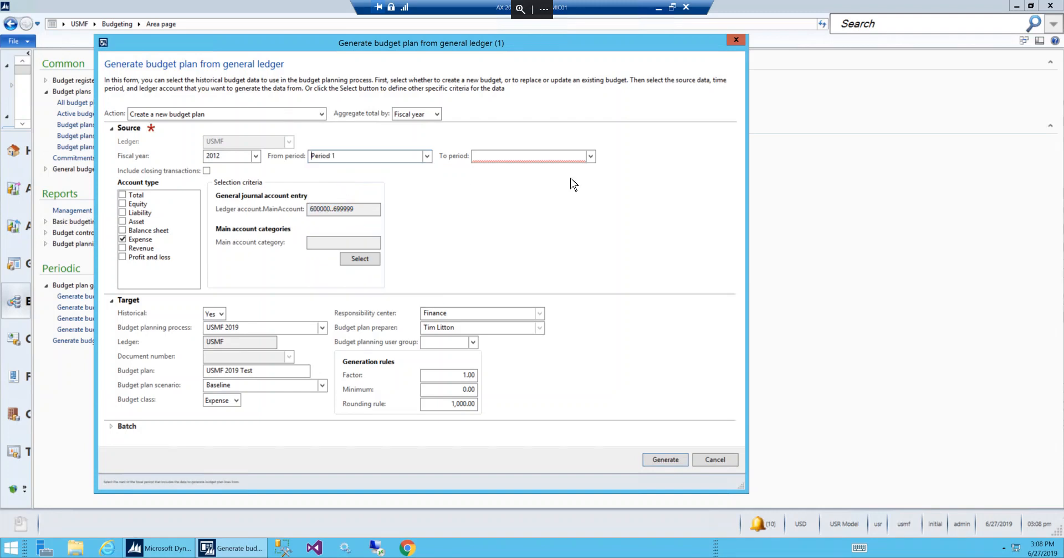
Set the source's end period to Period 12 and review the ledger account selection criteria without changing them
{"action": "left_click", "coordinate": [590, 156]}
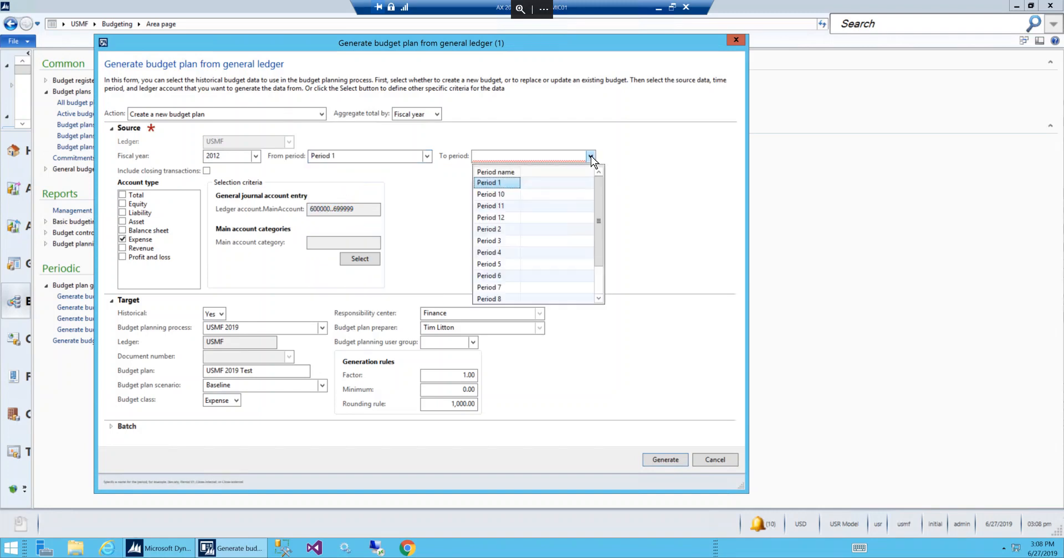
{"action": "left_click", "coordinate": [493, 217]}
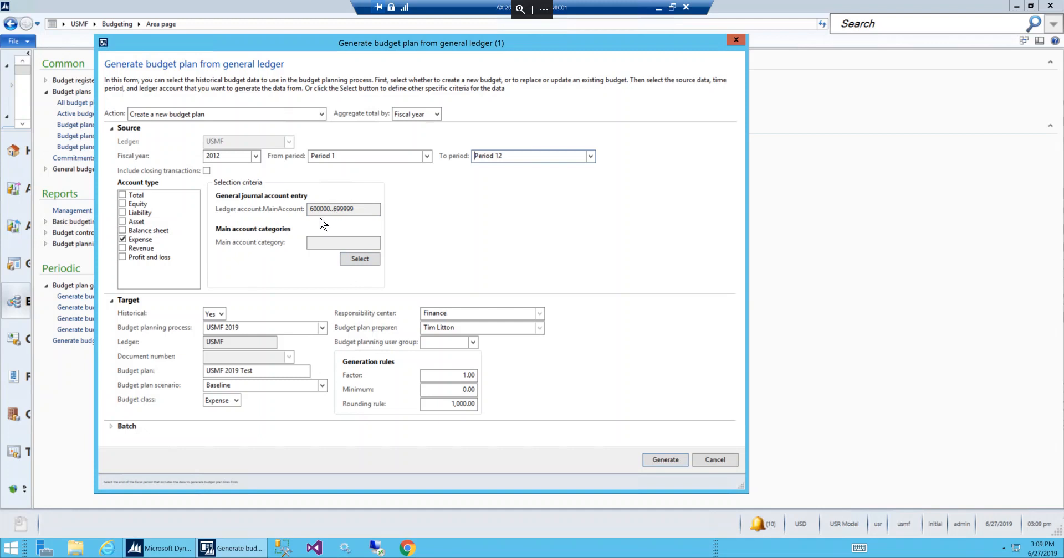
{"action": "left_click", "coordinate": [361, 261]}
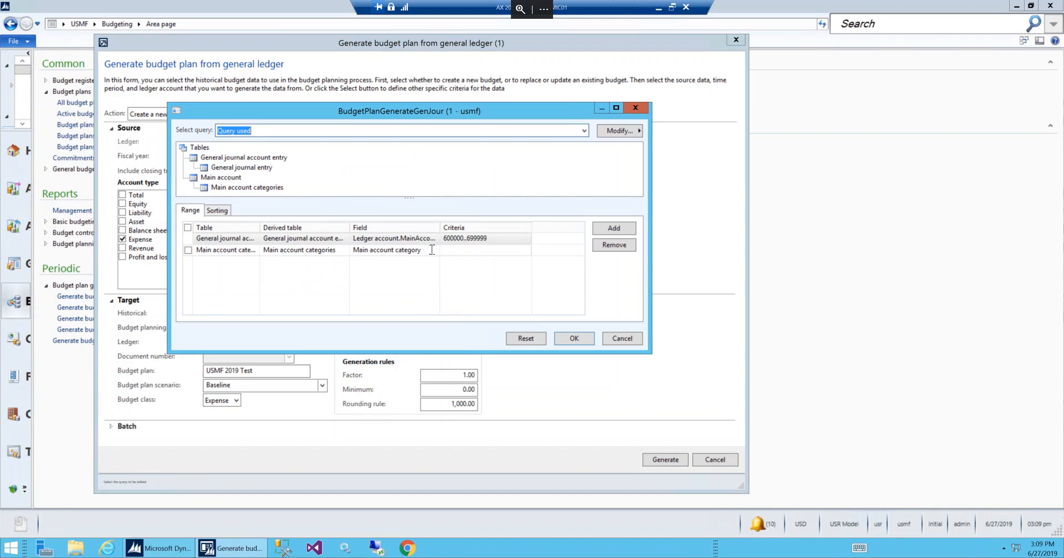
{"action": "left_click", "coordinate": [620, 339]}
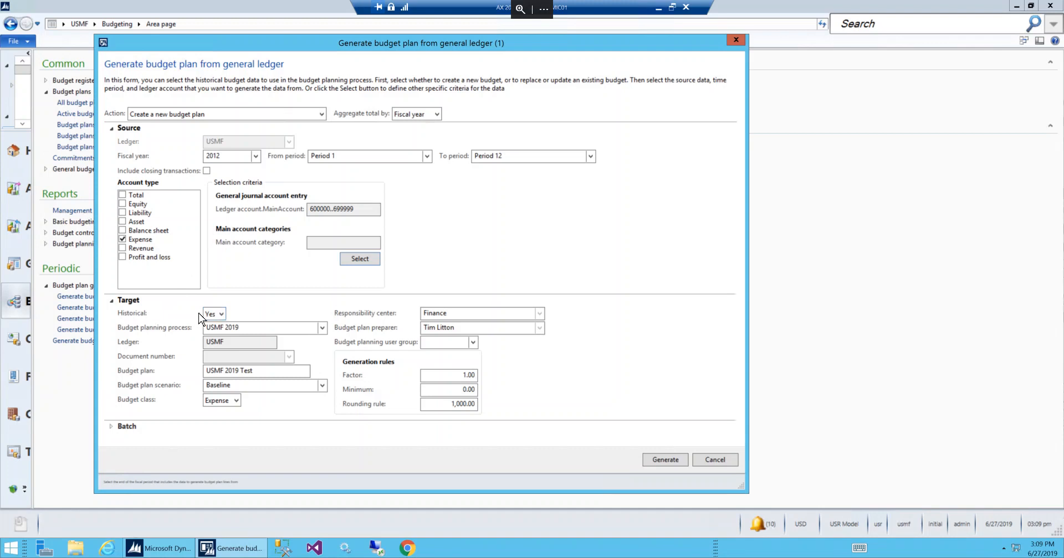
Set the target's historical option to No and its budget planning process to USMF 2019 Budgeting
{"action": "left_click", "coordinate": [221, 314]}
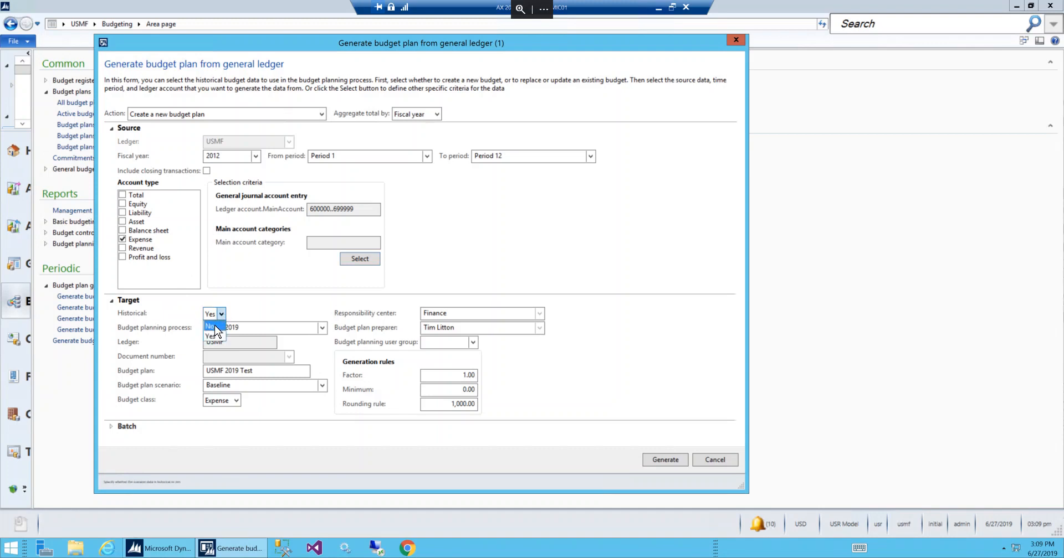
{"action": "left_click", "coordinate": [214, 327]}
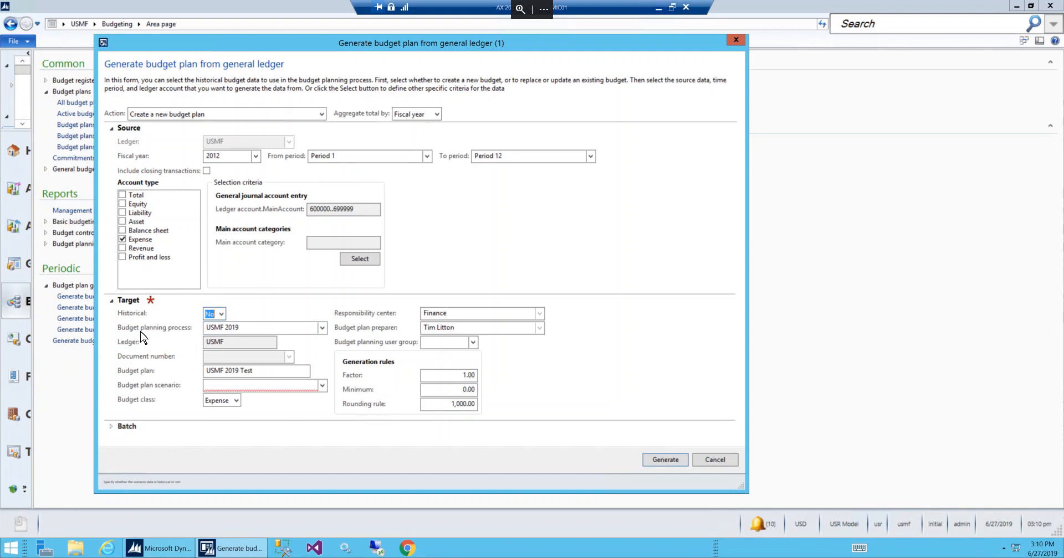
{"action": "left_click", "coordinate": [321, 328]}
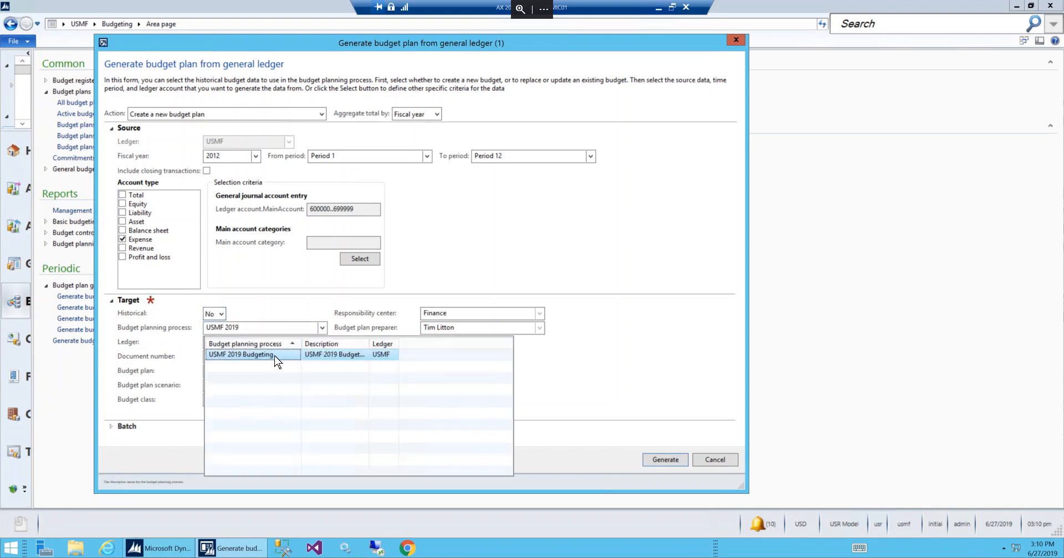
{"action": "left_click", "coordinate": [276, 355]}
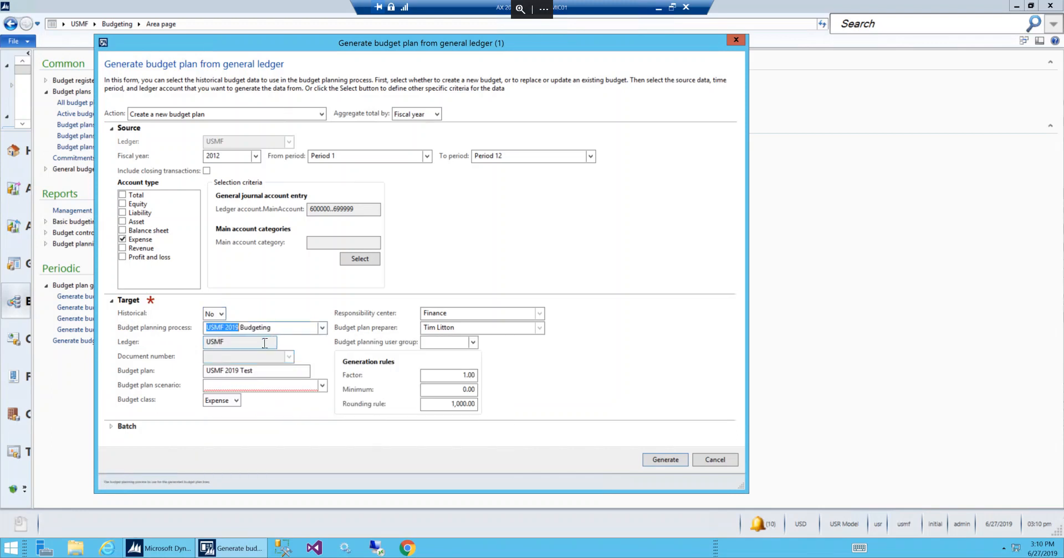
Rename the target budget plan as USMF 2019 Budgeting
{"action": "left_click", "coordinate": [257, 370]}
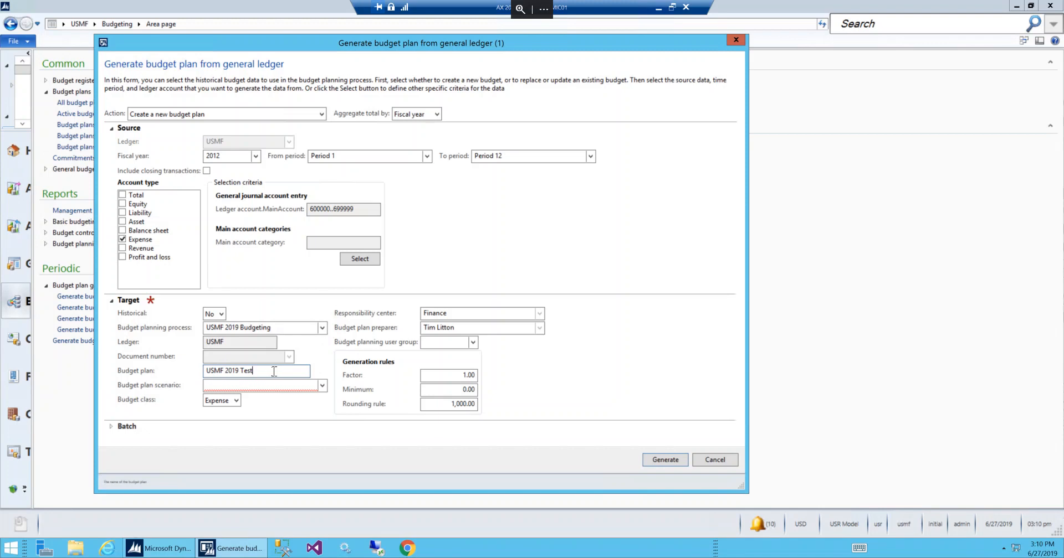
{"action": "key", "text": "BackSpace"}
{"action": "key", "text": "BackSpace"}
{"action": "key", "text": "BackSpace"}
{"action": "key", "text": "BackSpace"}
{"action": "key", "text": "BackSpace"}
{"action": "type", "text": "Budgeting"}
Choose Finance as the responsibility center and Previous year actuals as the budget plan scenario, keeping the Expense budget class
{"action": "left_click", "coordinate": [322, 387]}
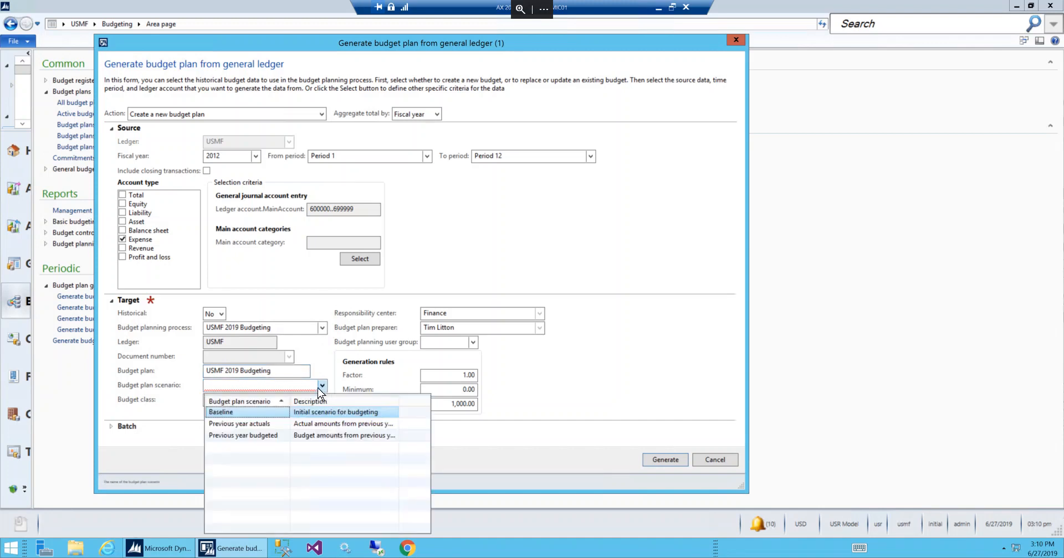
{"action": "left_click", "coordinate": [245, 424]}
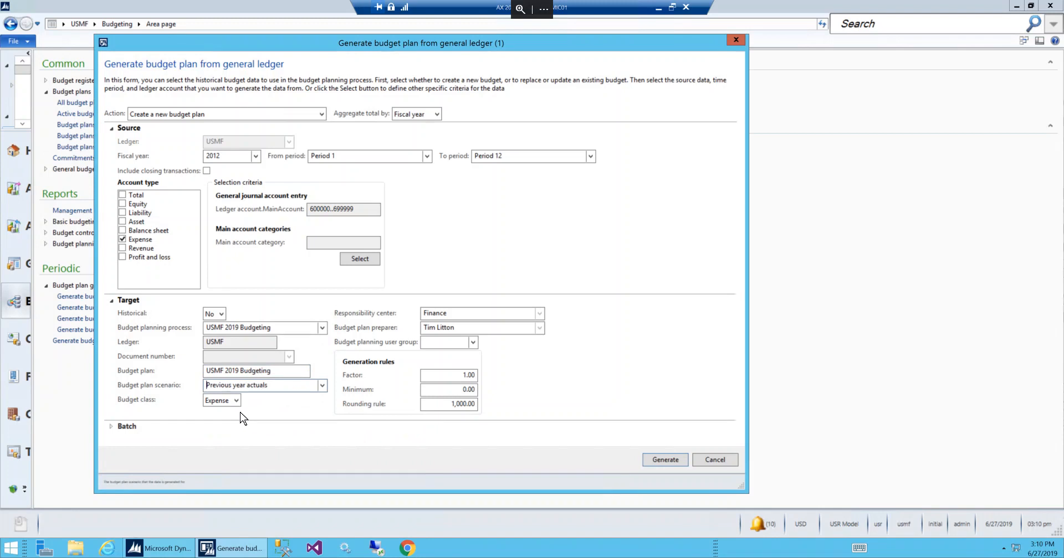
{"action": "left_click", "coordinate": [236, 401]}
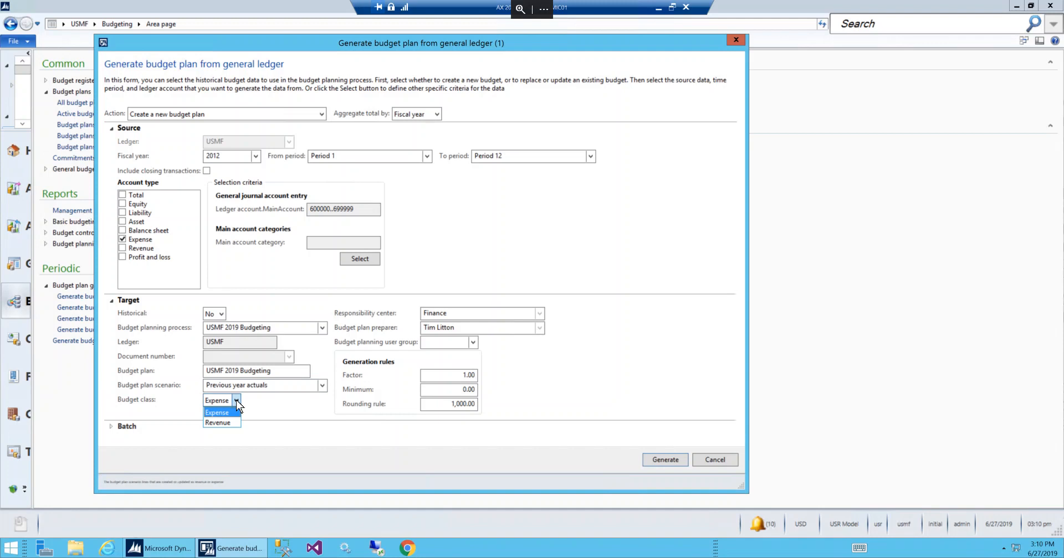
{"action": "left_click", "coordinate": [237, 401]}
{"action": "left_click", "coordinate": [539, 315]}
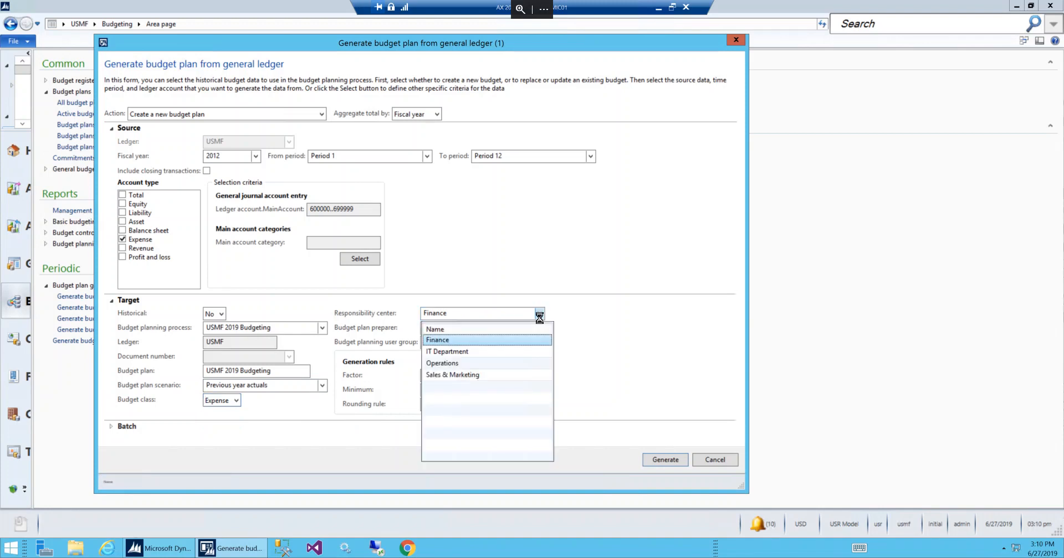
{"action": "left_click", "coordinate": [486, 340]}
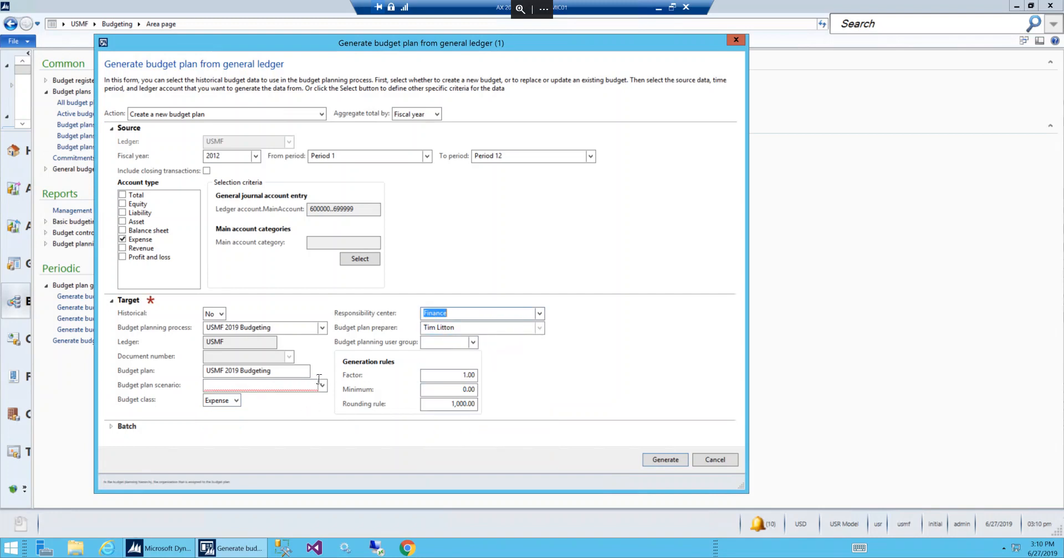
{"action": "left_click", "coordinate": [322, 386]}
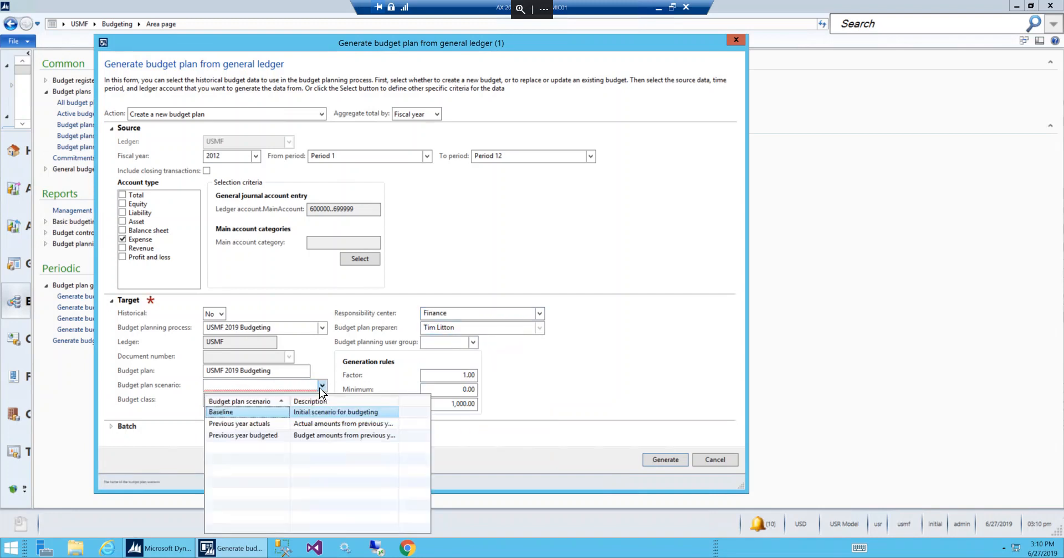
{"action": "left_click", "coordinate": [248, 425]}
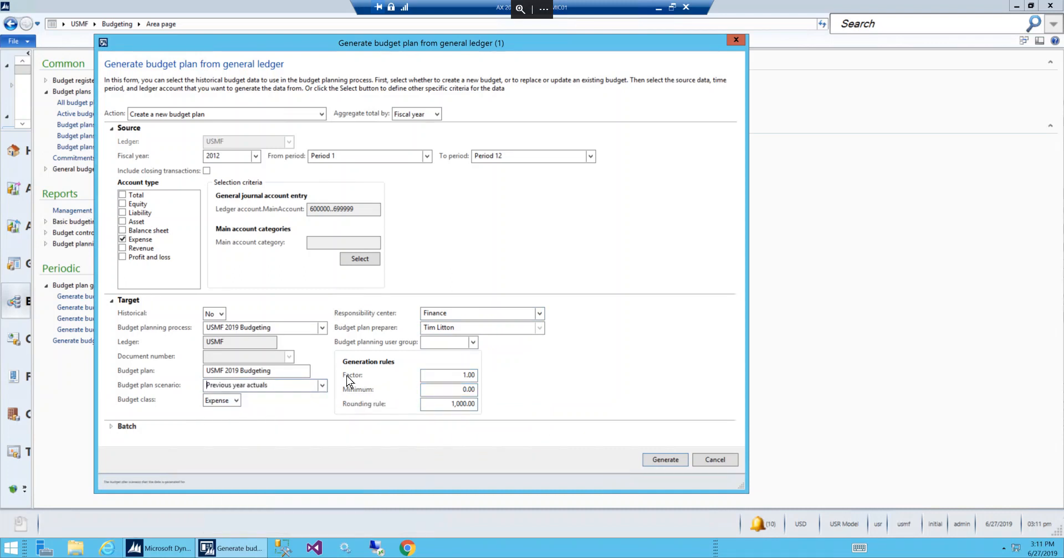
Set the rounding rule to 0.00 and generate the budget plan from the general ledger
{"action": "left_click", "coordinate": [448, 409]}
{"action": "left_click_drag", "start_coordinate": [448, 409], "coordinate": [489, 409]}
{"action": "type", "text": "0.00"}
{"action": "left_click", "coordinate": [450, 390]}
{"action": "left_click", "coordinate": [448, 403]}
{"action": "left_click", "coordinate": [663, 463]}
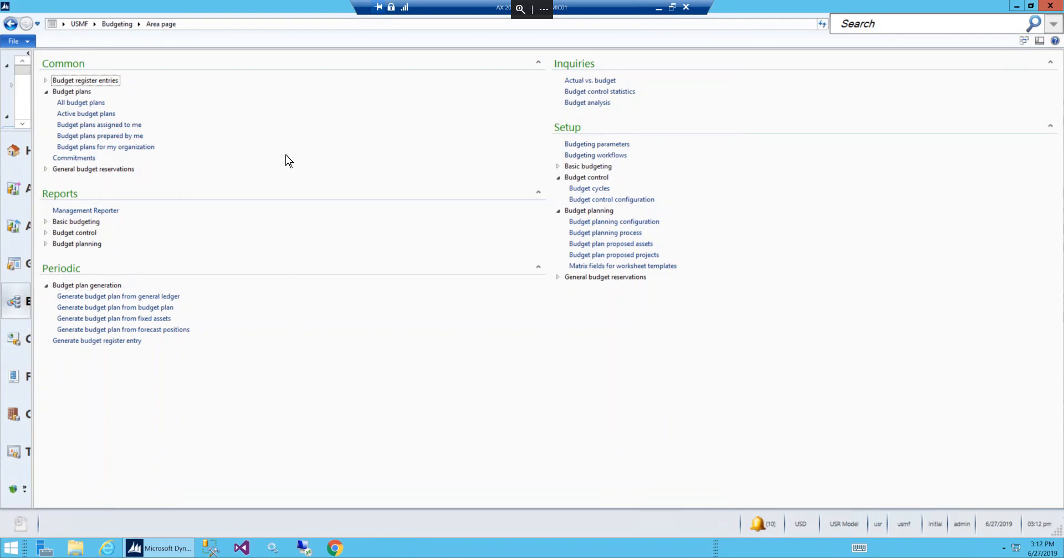
Check the list of all budget plans and open the USMF 2019 Budgeting plan from the active budget plans
{"action": "left_click", "coordinate": [92, 103]}
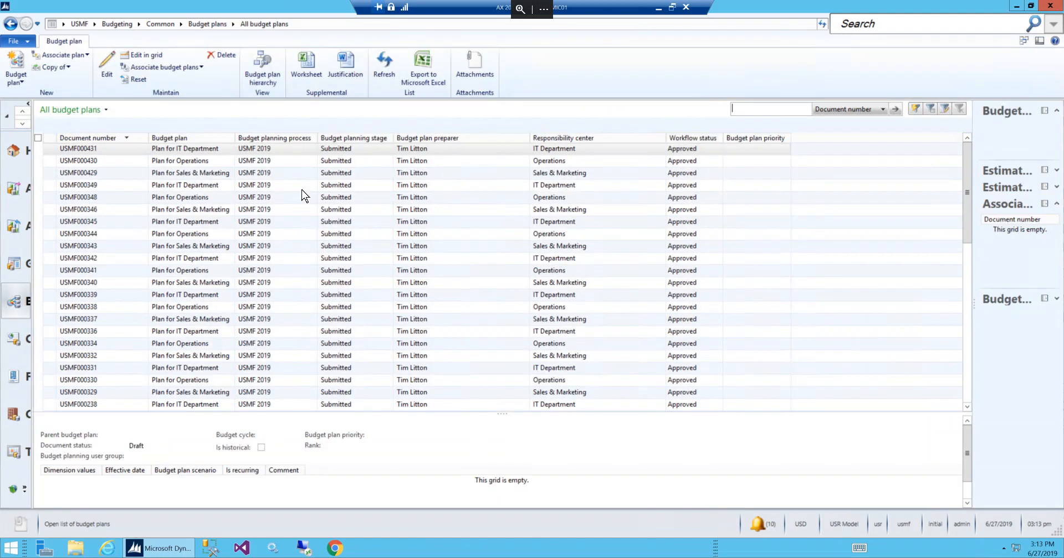
{"action": "left_click", "coordinate": [122, 25]}
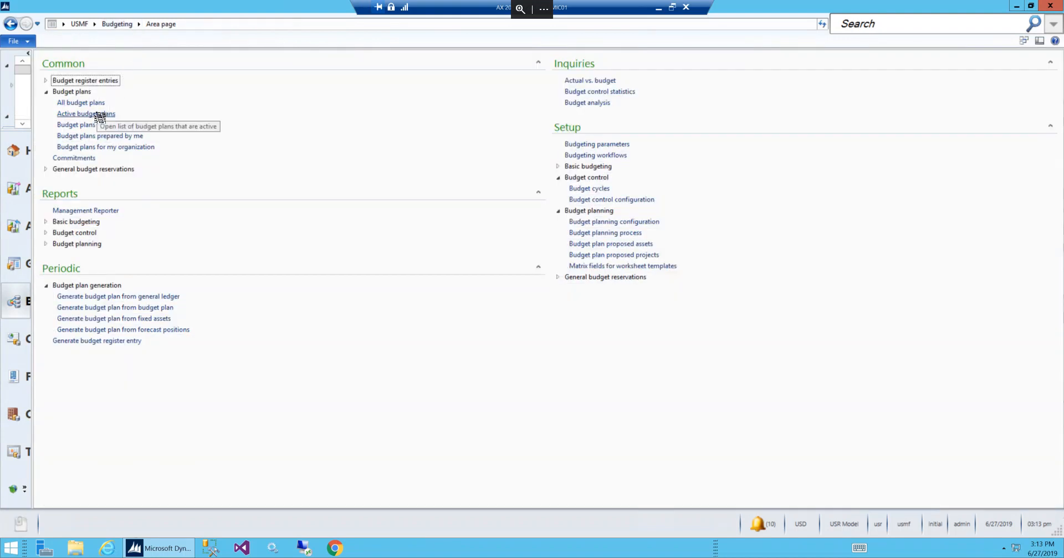
{"action": "left_click", "coordinate": [100, 115]}
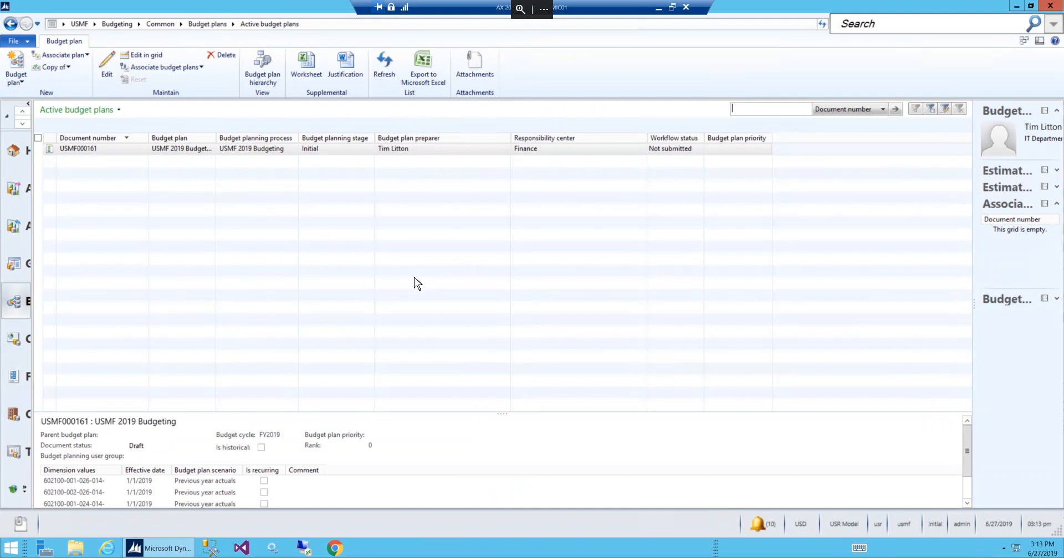
{"action": "double_click", "coordinate": [111, 153]}
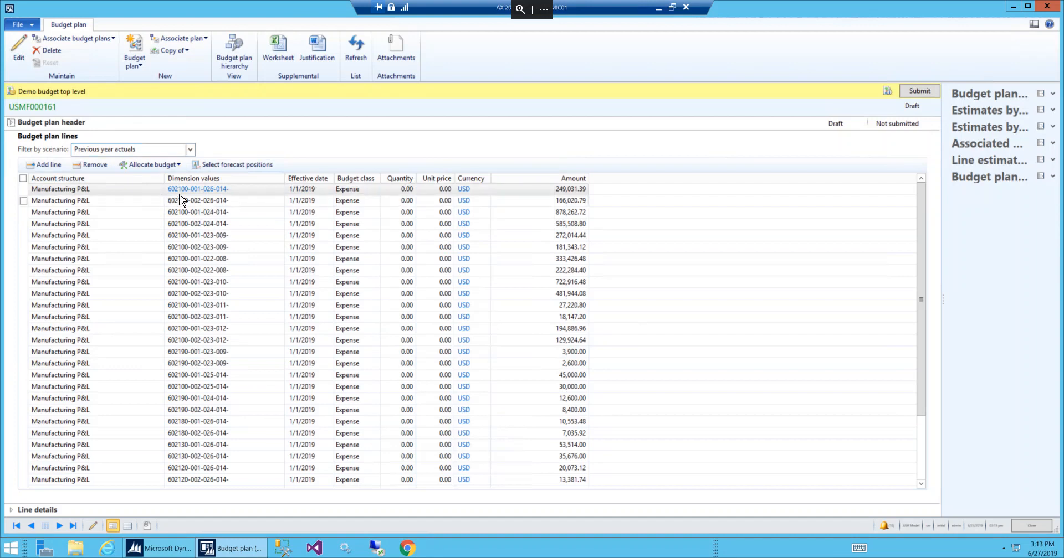
Examine the plan's lines under the Previous year actuals, Previous year budgeted and Baseline scenarios, and close the plan
{"action": "mouse_move", "coordinate": [183, 195]}
{"action": "left_click", "coordinate": [190, 151]}
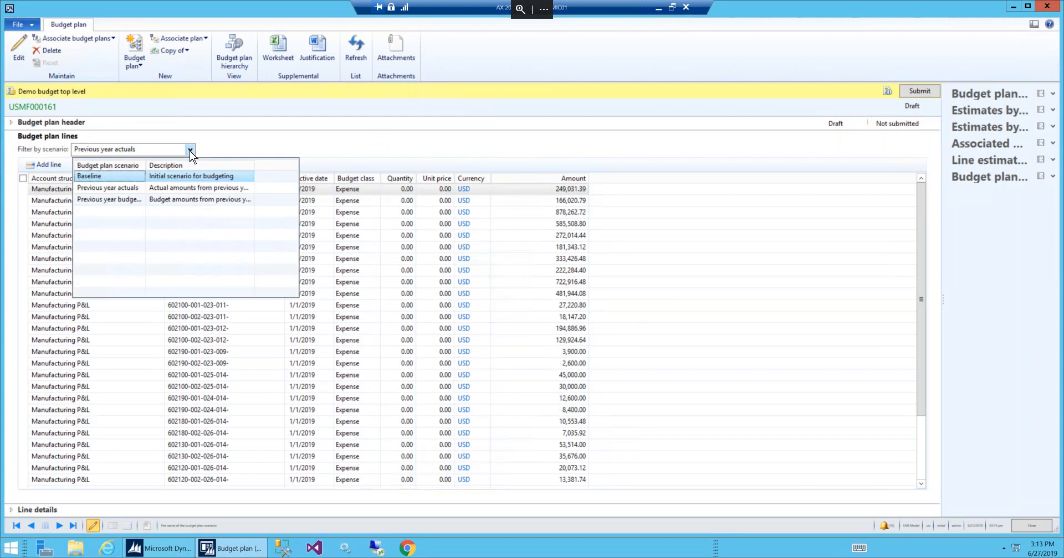
{"action": "left_click", "coordinate": [123, 200]}
{"action": "left_click", "coordinate": [190, 149]}
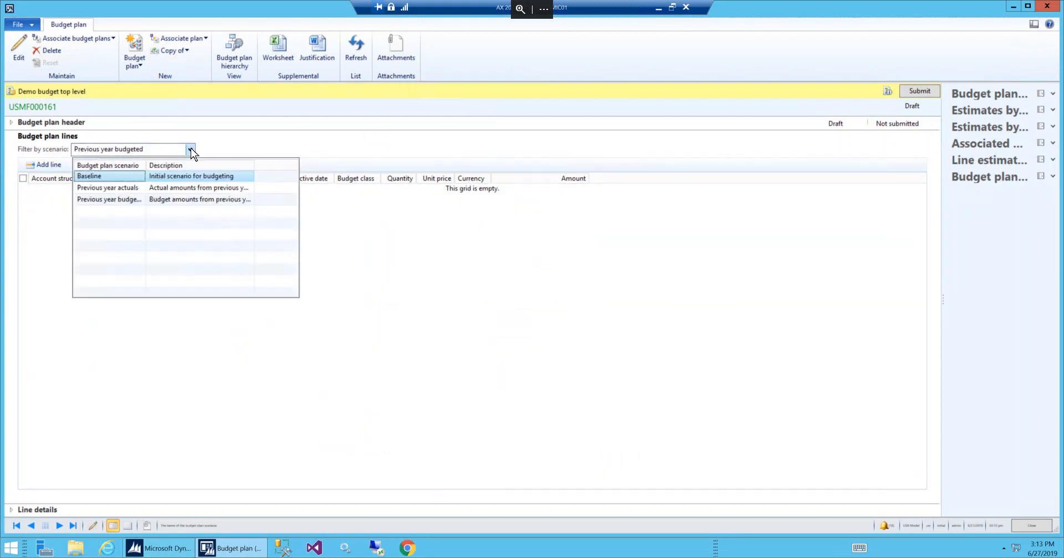
{"action": "left_click", "coordinate": [125, 178]}
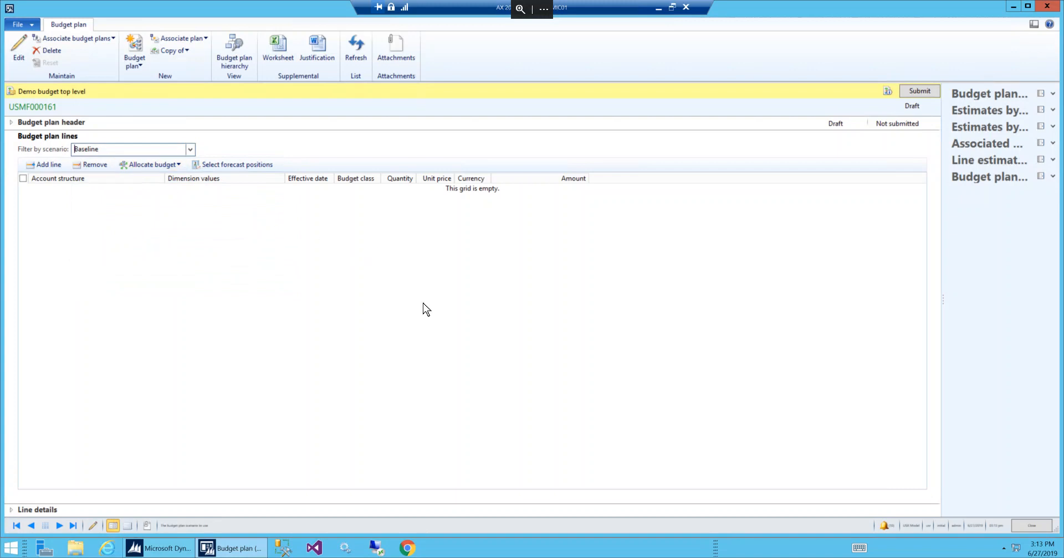
{"action": "left_click", "coordinate": [1032, 530]}
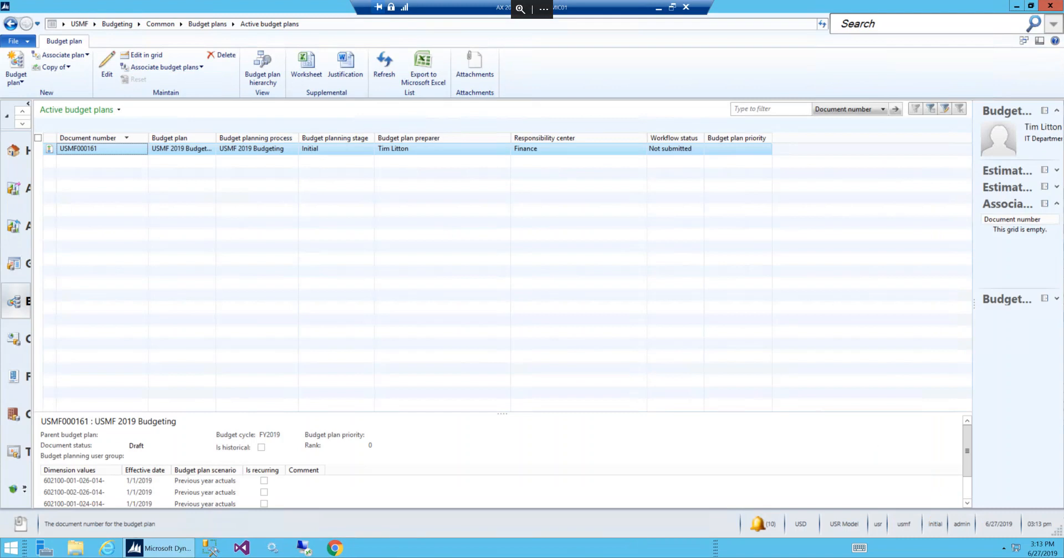
Start another budget plan generation from the general ledger with the action to update the existing budget plan scenario and append new data
{"action": "left_click", "coordinate": [116, 25]}
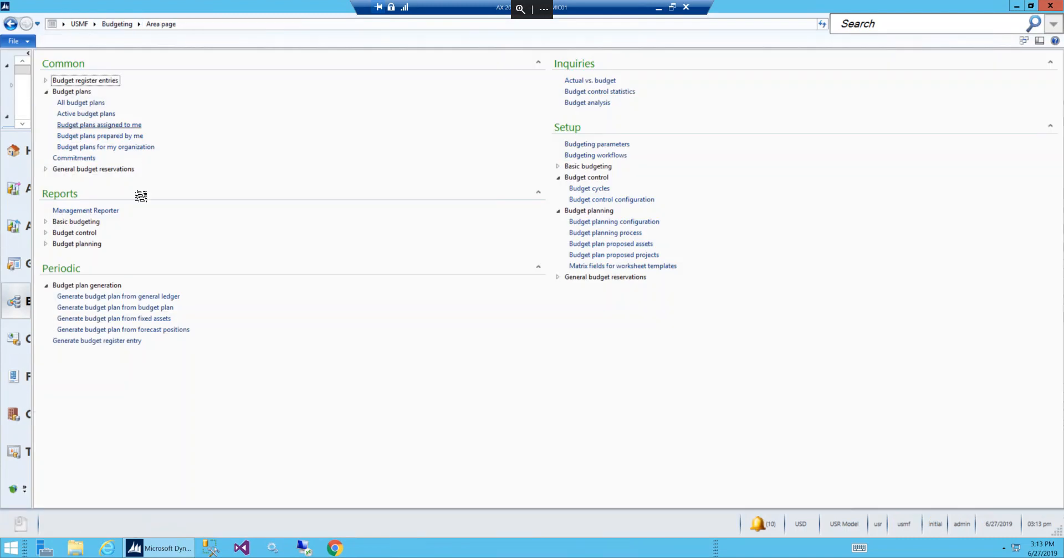
{"action": "left_click", "coordinate": [133, 297]}
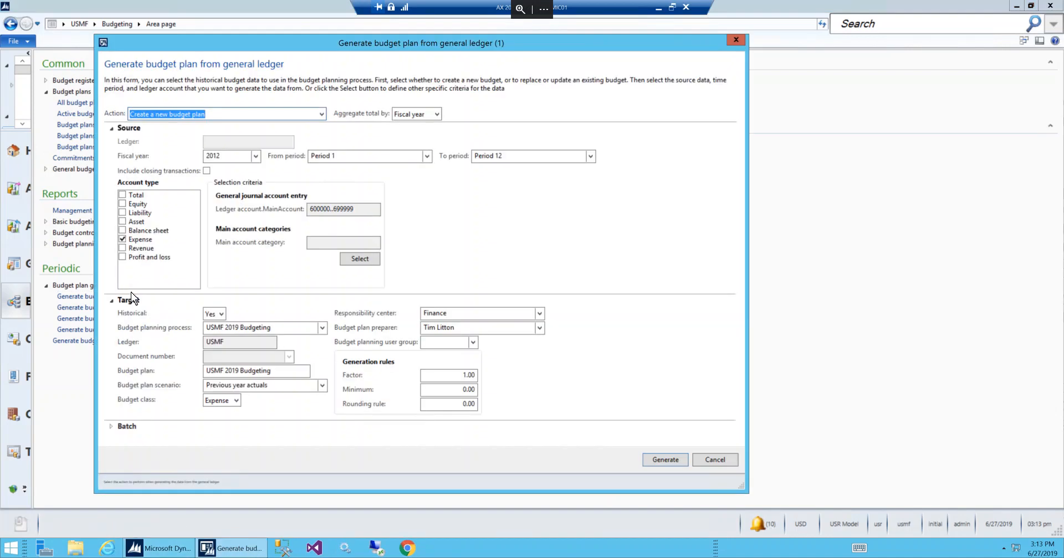
{"action": "left_click", "coordinate": [322, 115]}
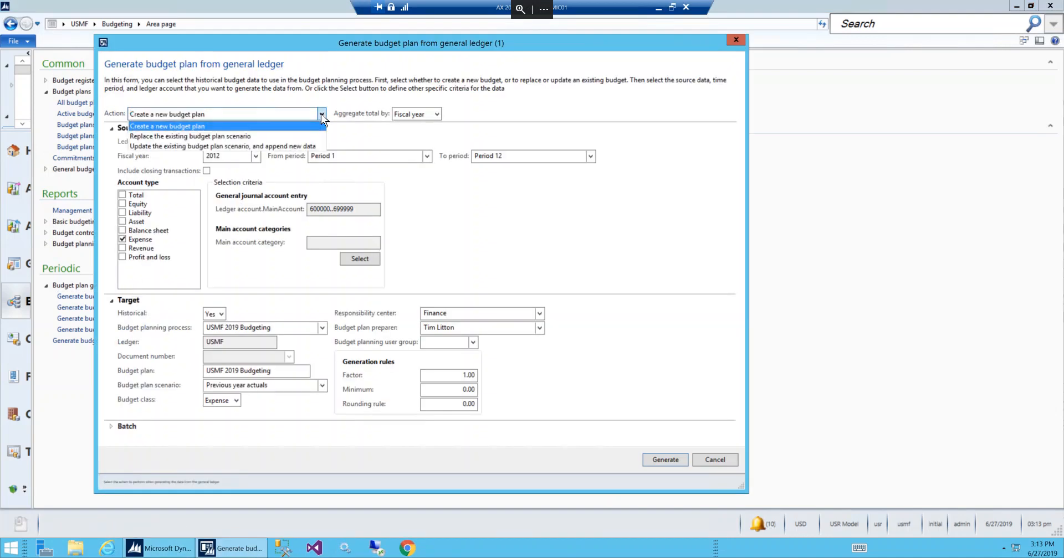
{"action": "left_click", "coordinate": [178, 146]}
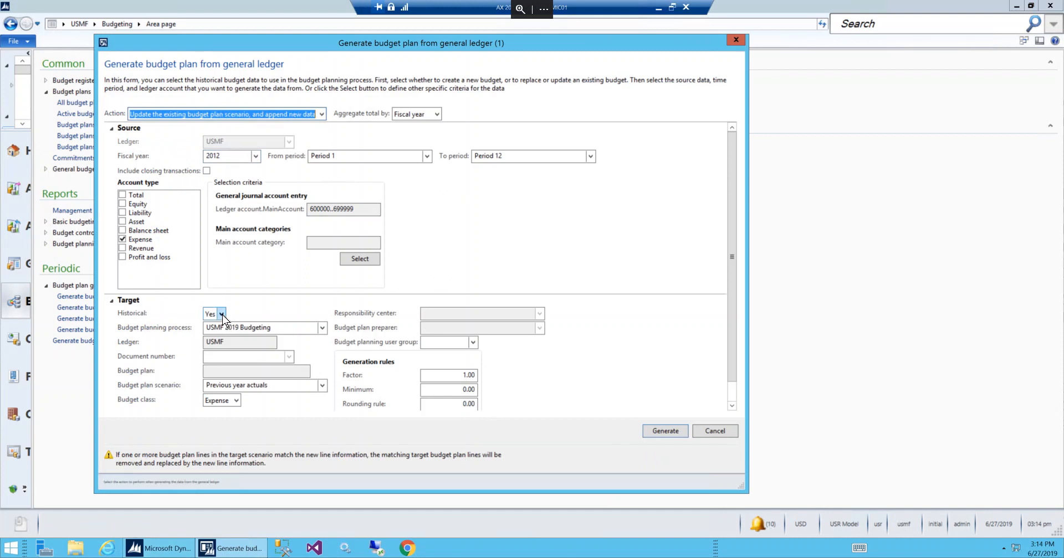
Target the non-historical budget plan document USMF000161 with the Previous year budgeted scenario
{"action": "left_click", "coordinate": [222, 314]}
{"action": "left_click", "coordinate": [217, 326]}
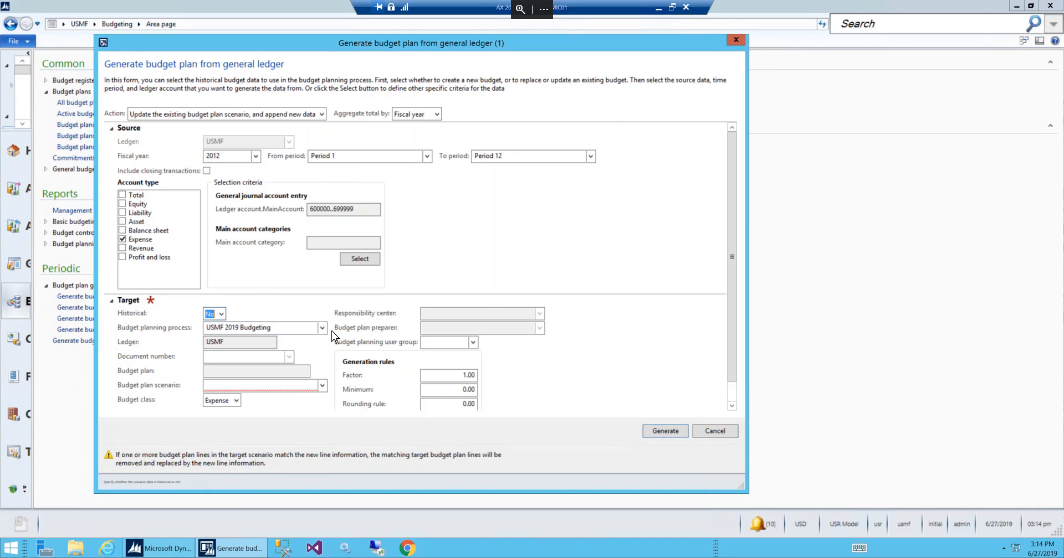
{"action": "left_click", "coordinate": [288, 358]}
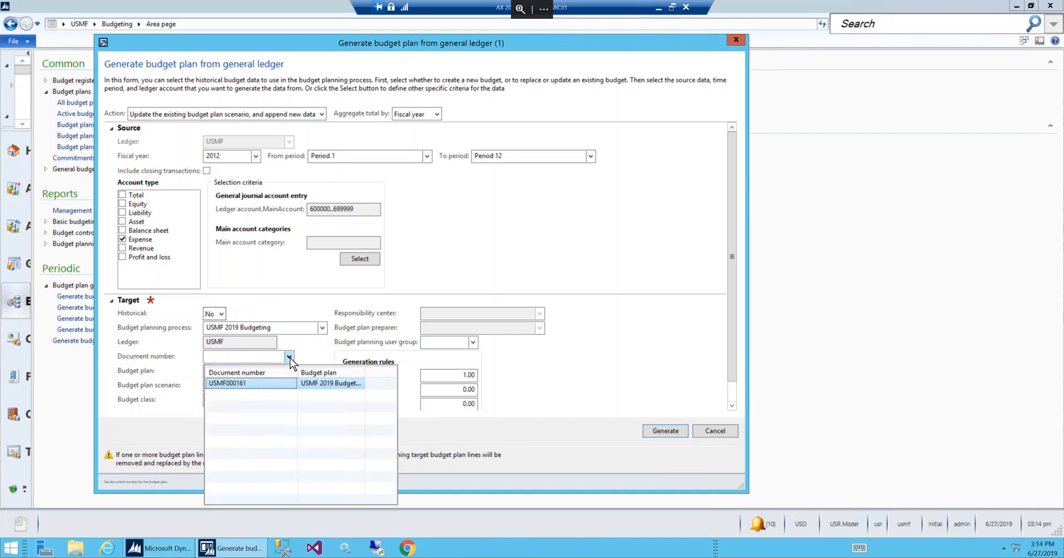
{"action": "left_click", "coordinate": [272, 385]}
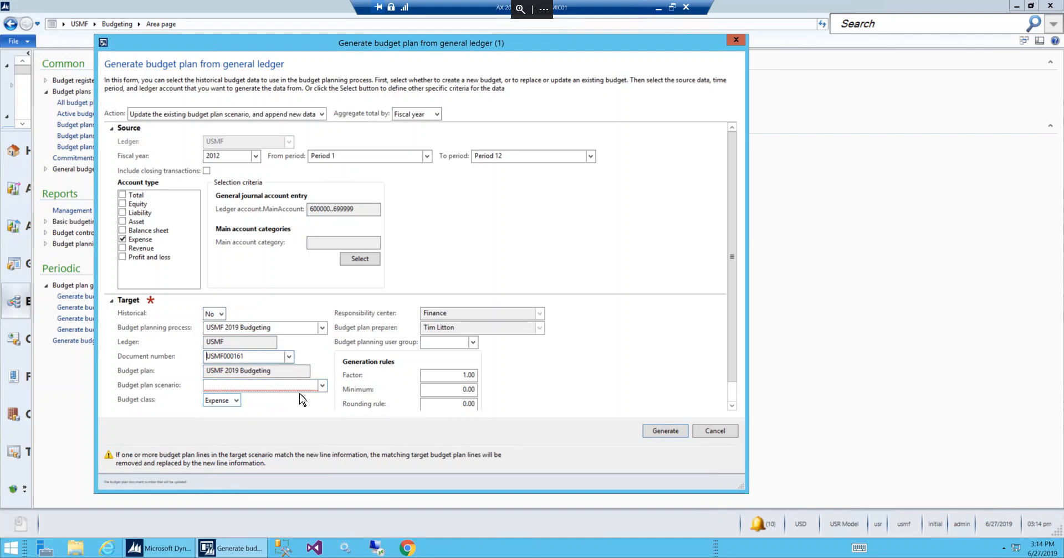
{"action": "left_click", "coordinate": [322, 385]}
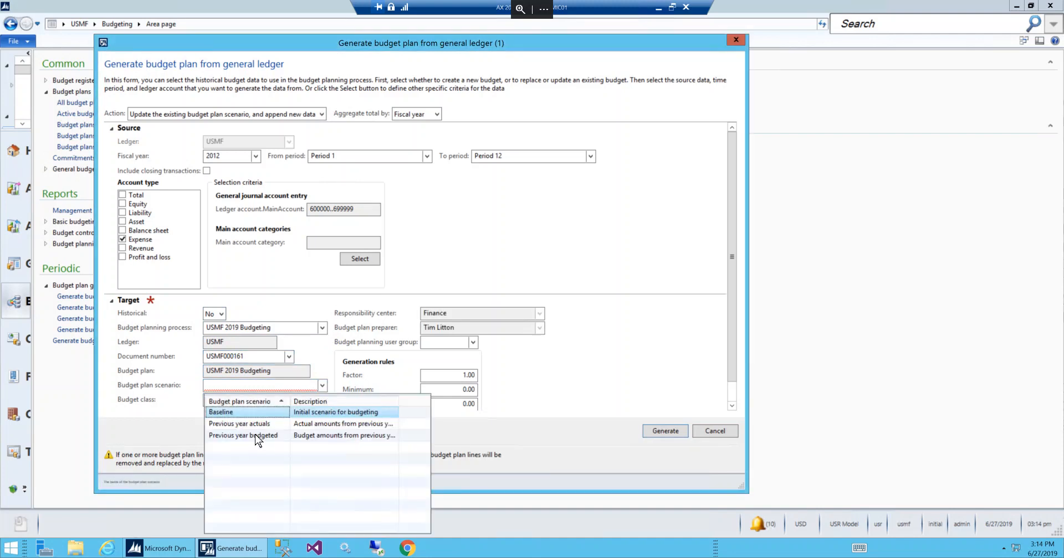
{"action": "left_click", "coordinate": [255, 438]}
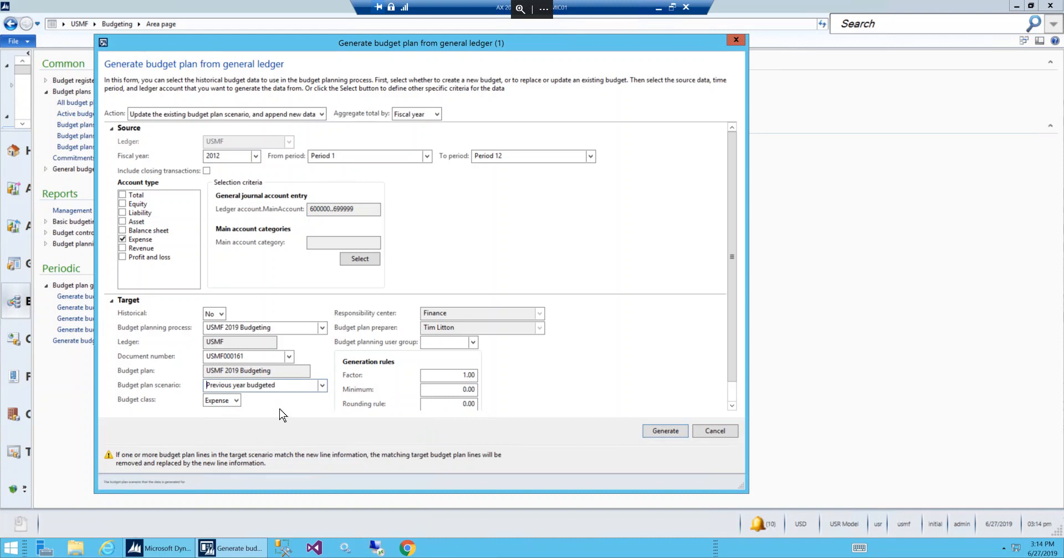
Set the generation factor to 0.90 and the rounding rule to 1,000.00, and generate the budget plan data
{"action": "left_click_drag", "start_coordinate": [452, 375], "coordinate": [479, 375]}
{"action": "key", "text": "BackSpace"}
{"action": "left_click", "coordinate": [442, 389]}
{"action": "left_click", "coordinate": [443, 405]}
{"action": "left_click_drag", "start_coordinate": [443, 405], "coordinate": [495, 405]}
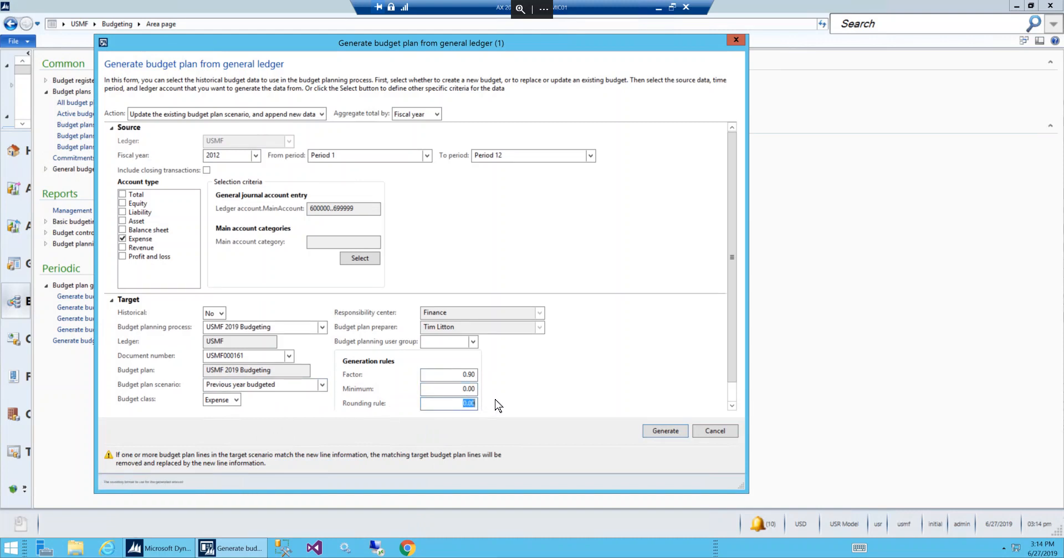
{"action": "type", "text": "1000."}
{"action": "key", "text": "Tab"}
{"action": "left_click", "coordinate": [444, 367]}
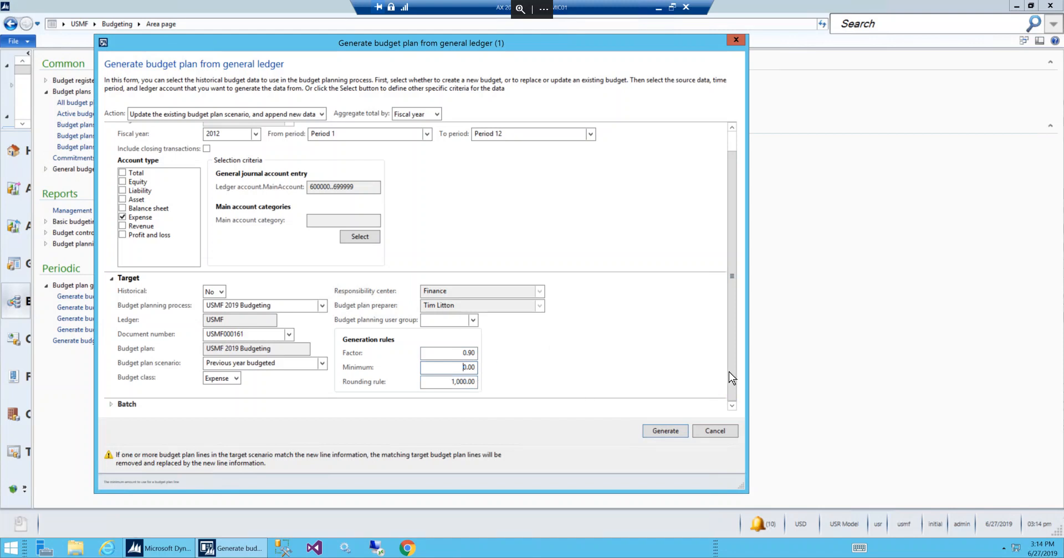
{"action": "left_click_drag", "start_coordinate": [731, 372], "coordinate": [724, 318]}
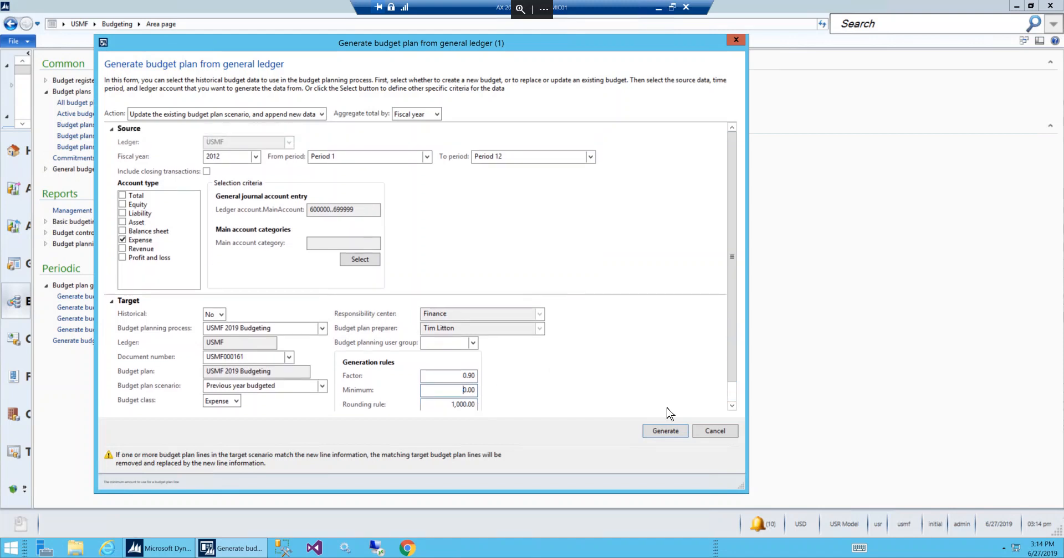
{"action": "left_click", "coordinate": [663, 436]}
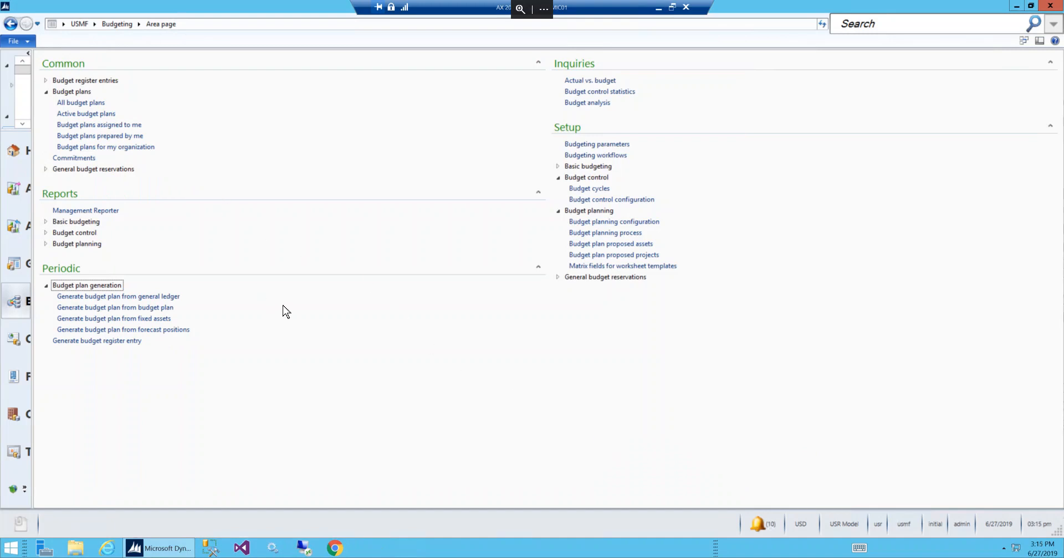
Start another budget plan generation from the general ledger, targeting a non-historical plan with the Baseline scenario
{"action": "left_click", "coordinate": [172, 298]}
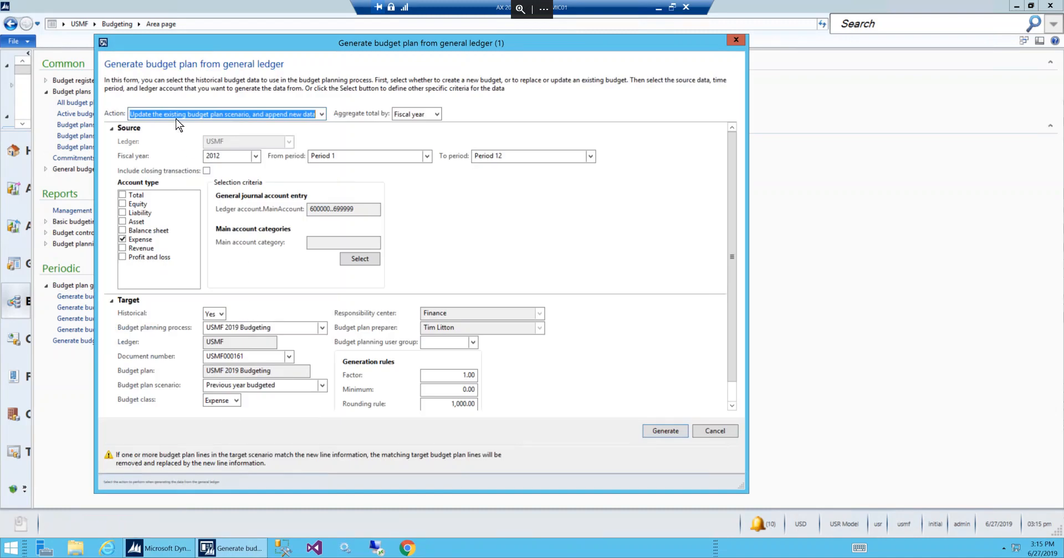
{"action": "left_click", "coordinate": [221, 314]}
{"action": "left_click", "coordinate": [216, 327]}
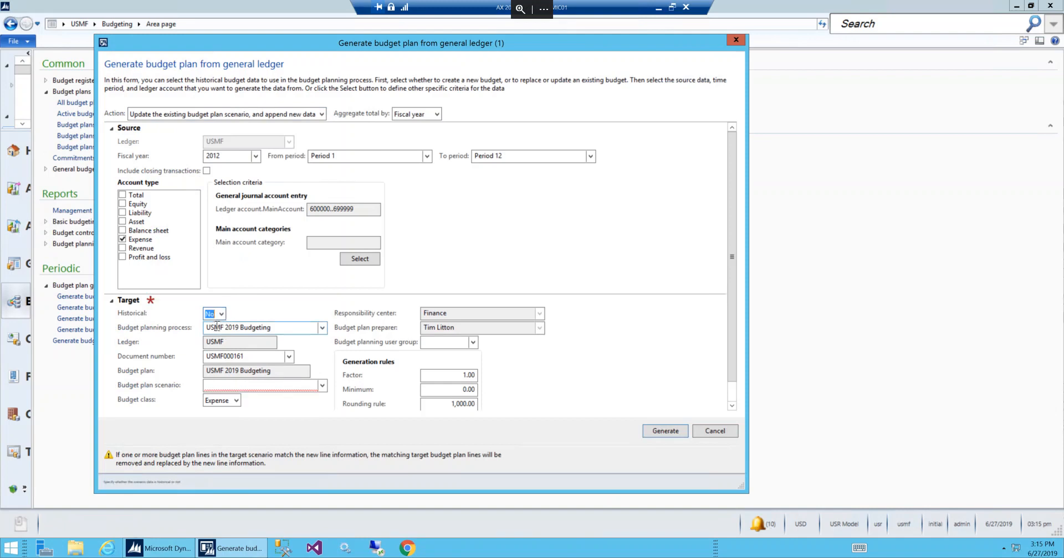
{"action": "left_click", "coordinate": [323, 388]}
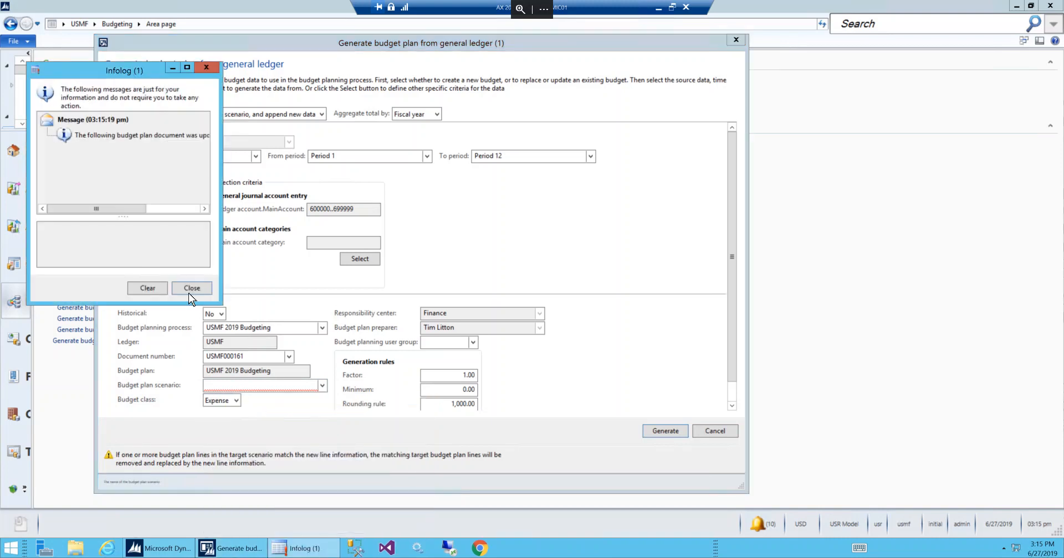
{"action": "left_click", "coordinate": [192, 288]}
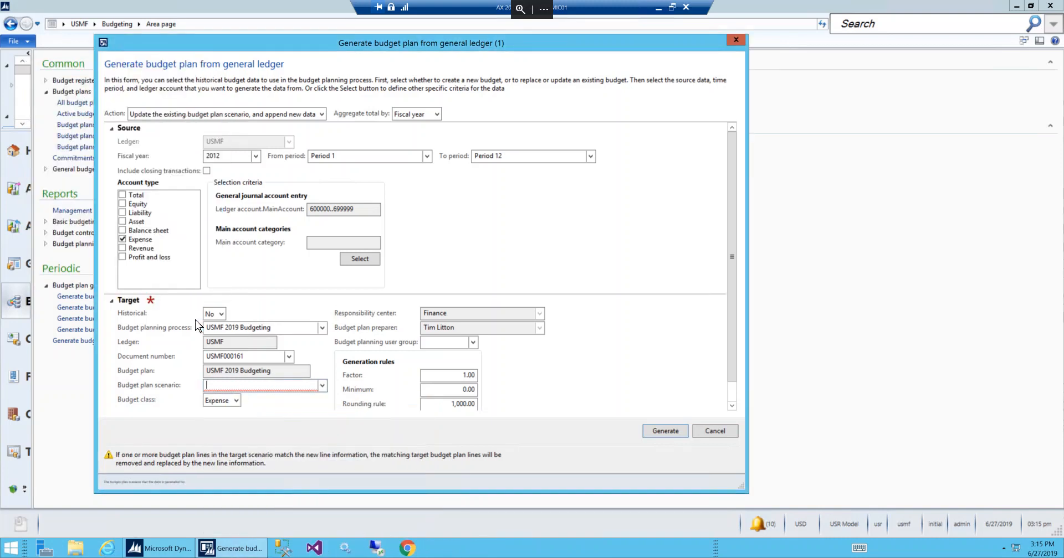
{"action": "left_click", "coordinate": [323, 387]}
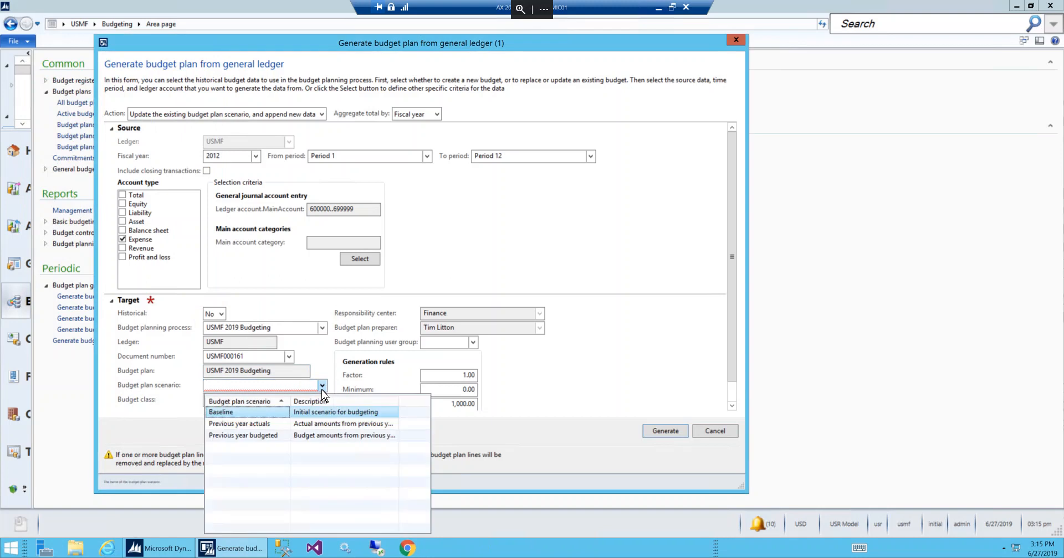
{"action": "left_click", "coordinate": [271, 414]}
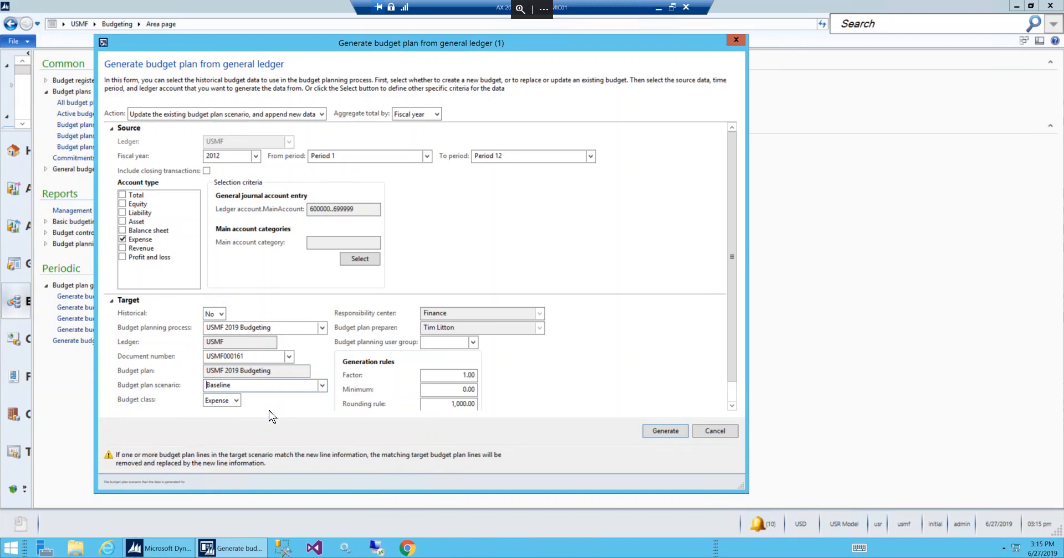
Set the generation factor to 1.25 for the Baseline scenario and generate the budget plan data
{"action": "left_click", "coordinate": [447, 374]}
{"action": "type", "text": "1.25"}
{"action": "left_click", "coordinate": [445, 401]}
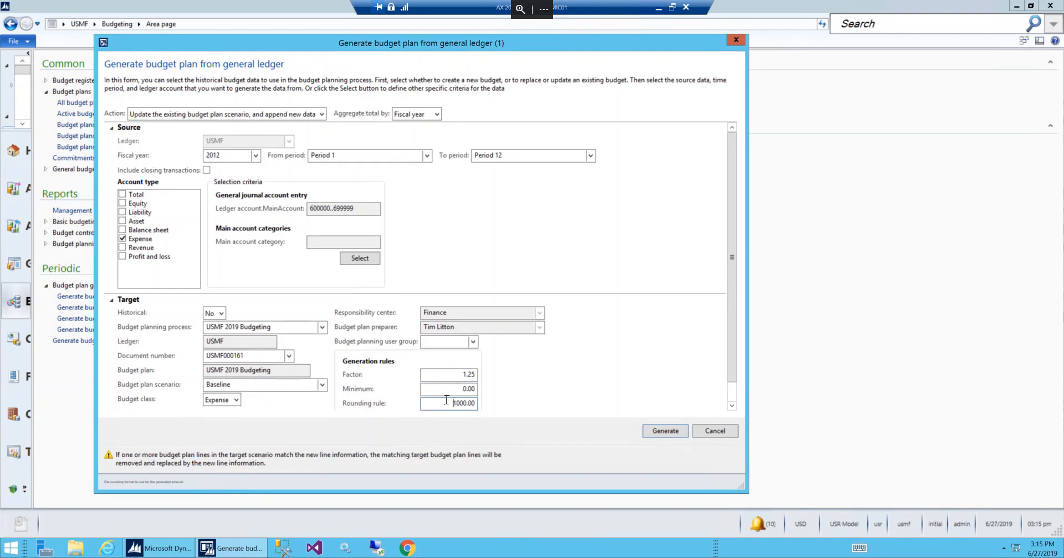
{"action": "left_click", "coordinate": [666, 432]}
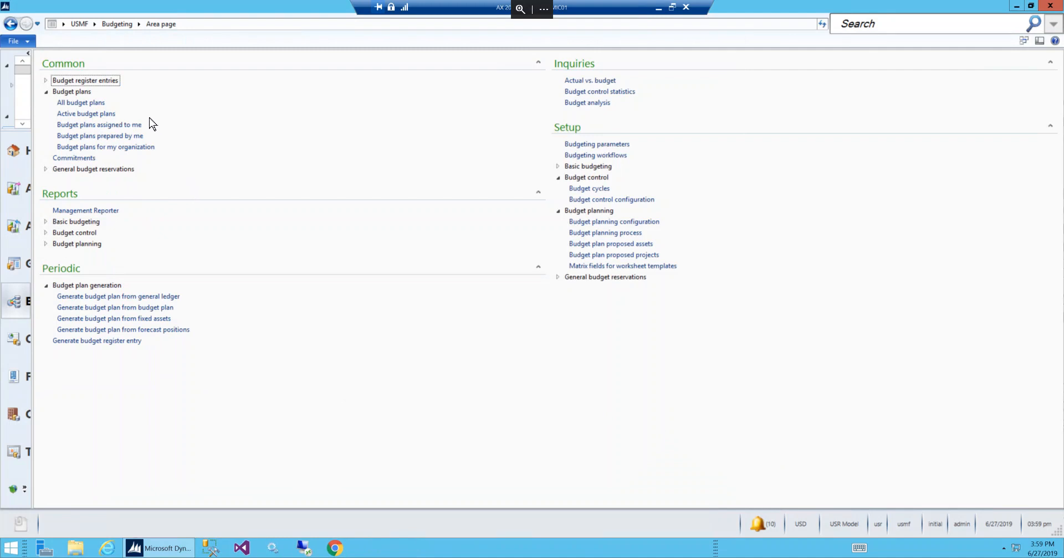
Open budget plan USMF000161 from the active budget plans and expand its header details
{"action": "left_click", "coordinate": [109, 115]}
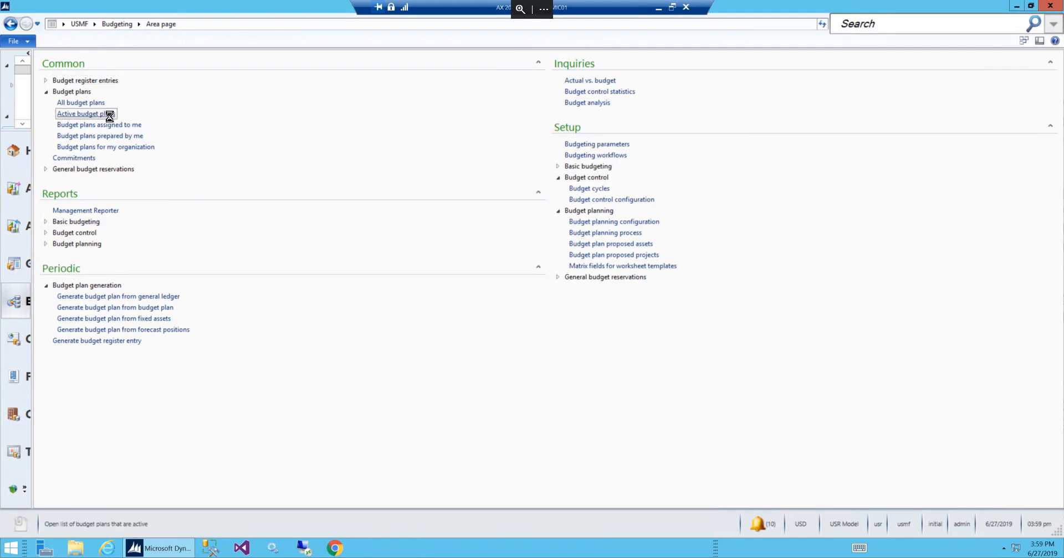
{"action": "left_click", "coordinate": [118, 151]}
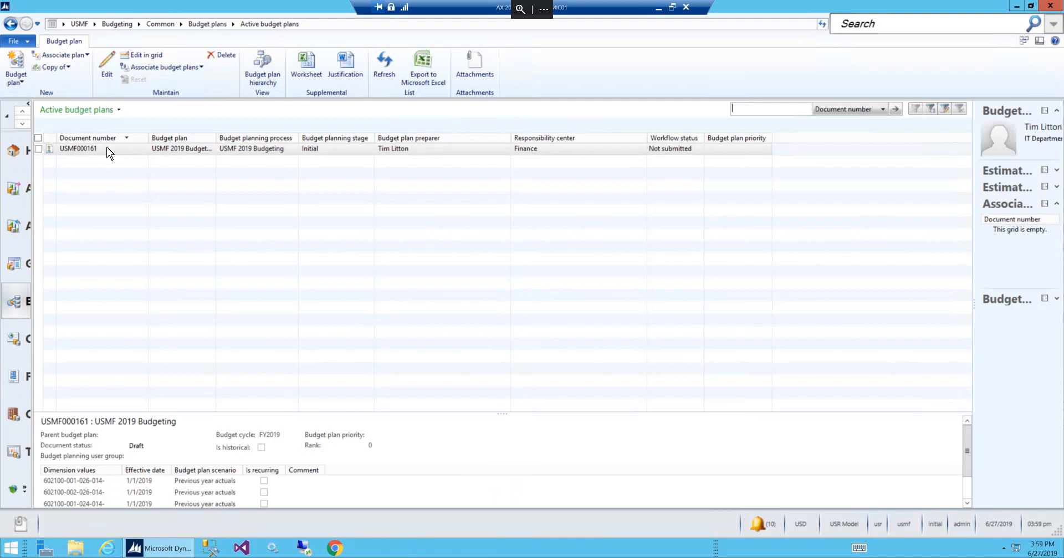
{"action": "double_click", "coordinate": [108, 151]}
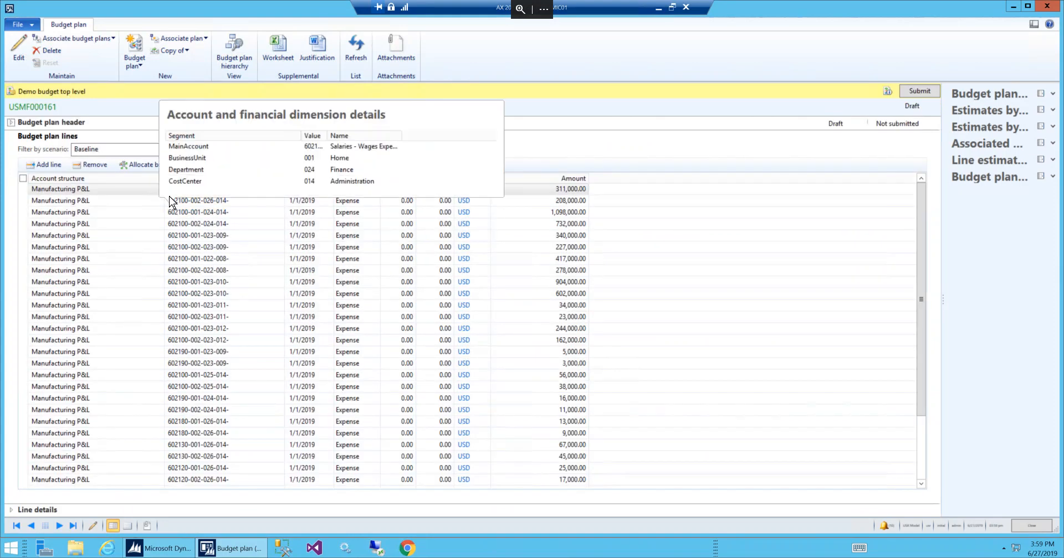
{"action": "left_click", "coordinate": [143, 126]}
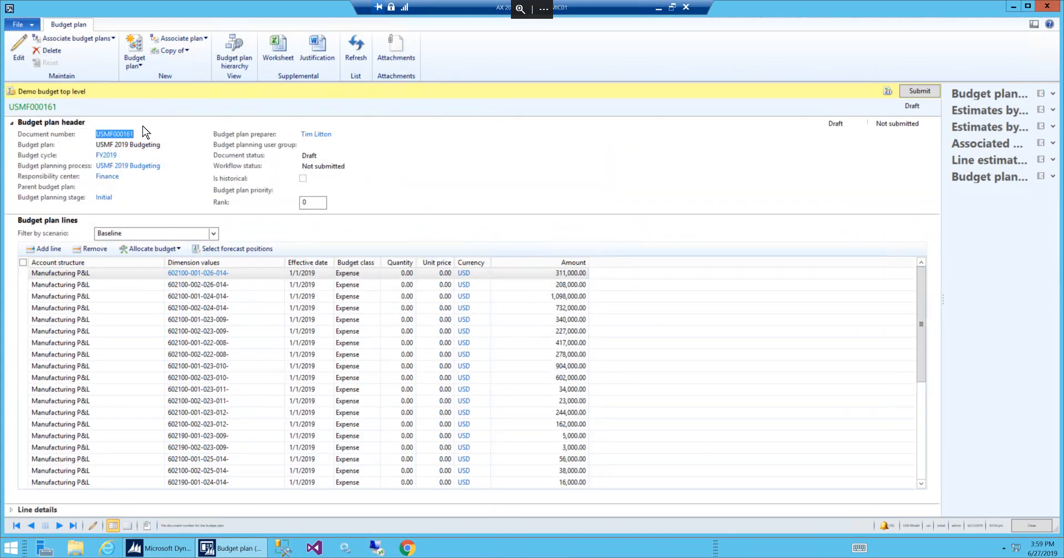
Compare the plan lines under the Previous year actuals, Previous year budgeted and Baseline scenarios
{"action": "left_click", "coordinate": [213, 234]}
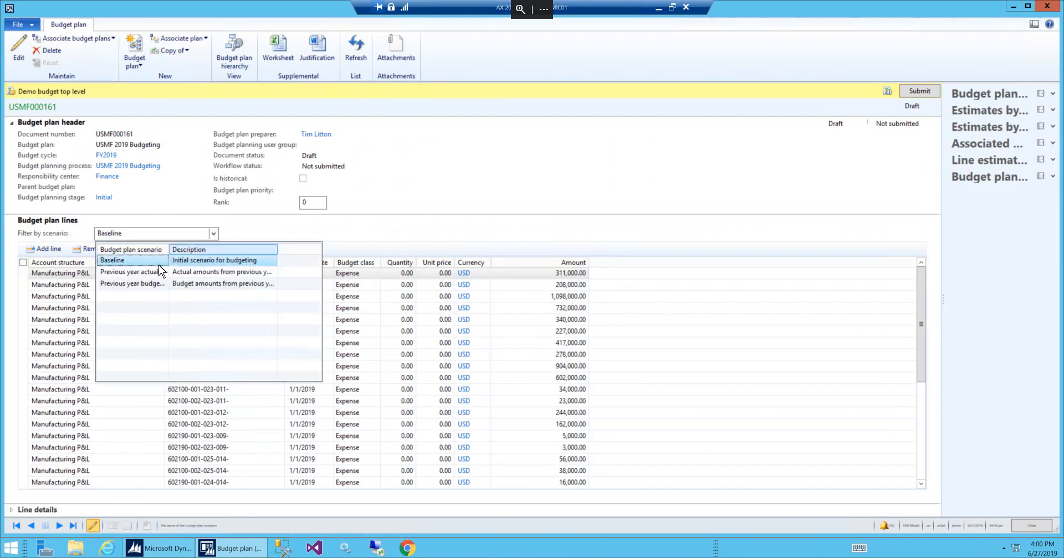
{"action": "left_click", "coordinate": [147, 273]}
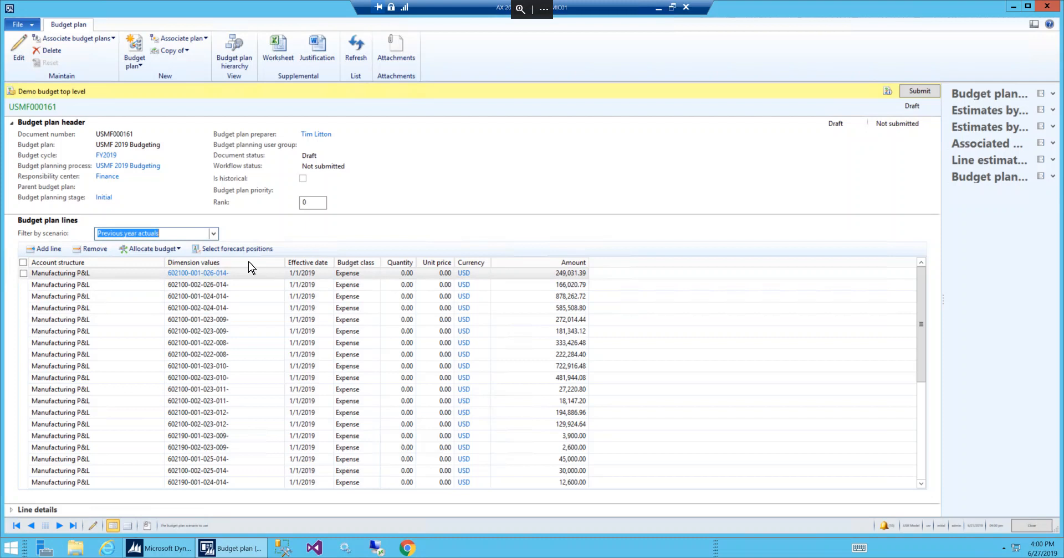
{"action": "left_click", "coordinate": [214, 233]}
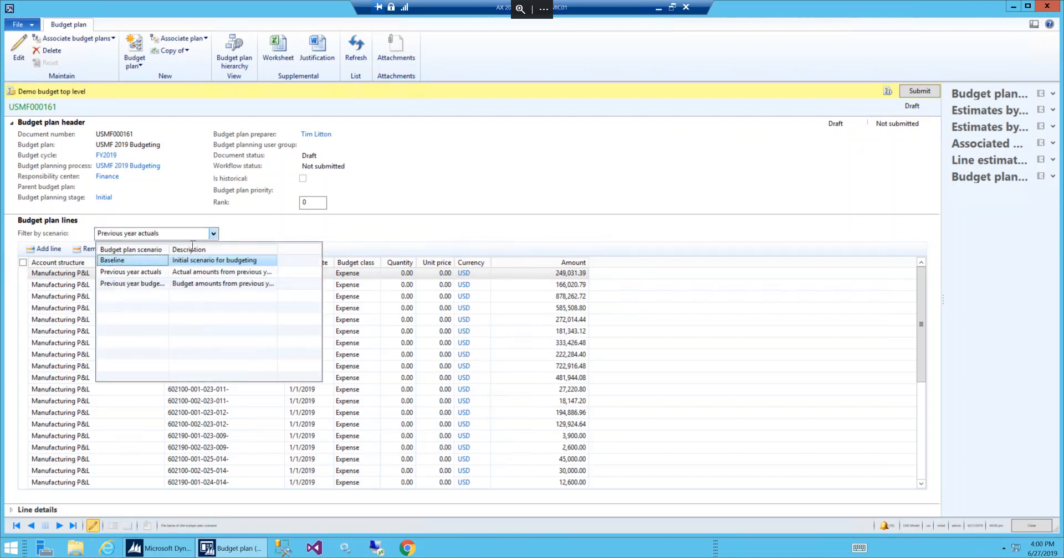
{"action": "left_click", "coordinate": [149, 285]}
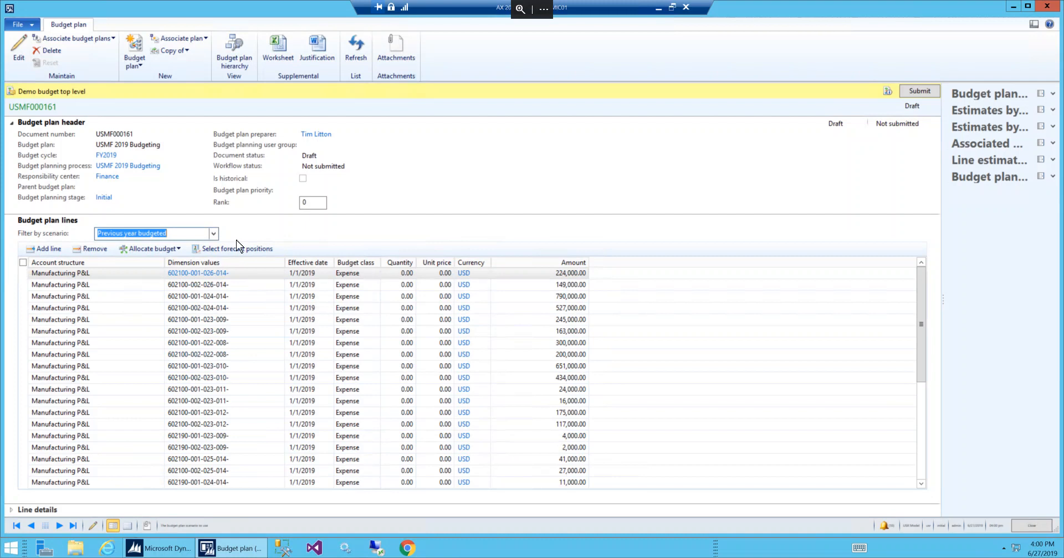
{"action": "left_click", "coordinate": [213, 233]}
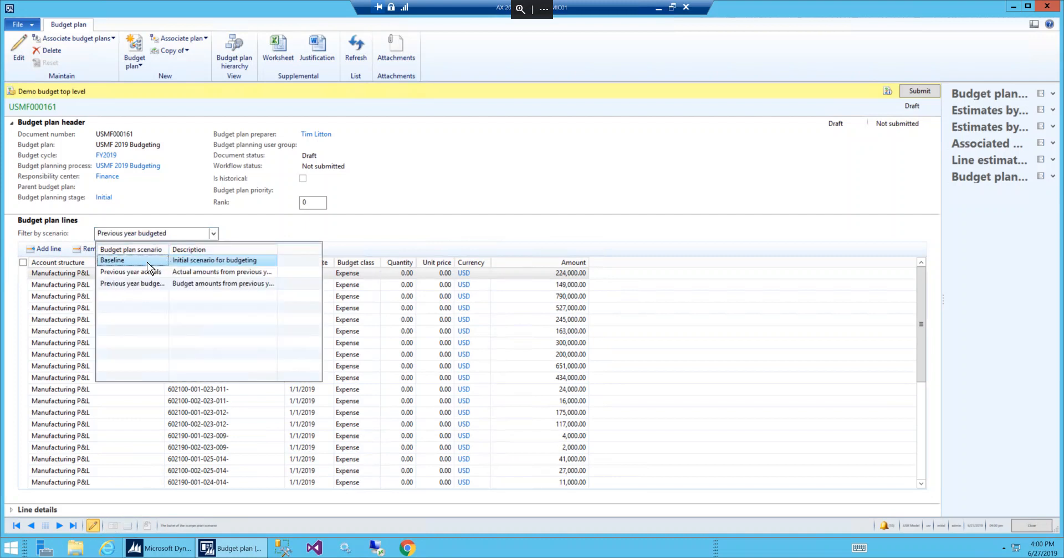
{"action": "left_click", "coordinate": [148, 267]}
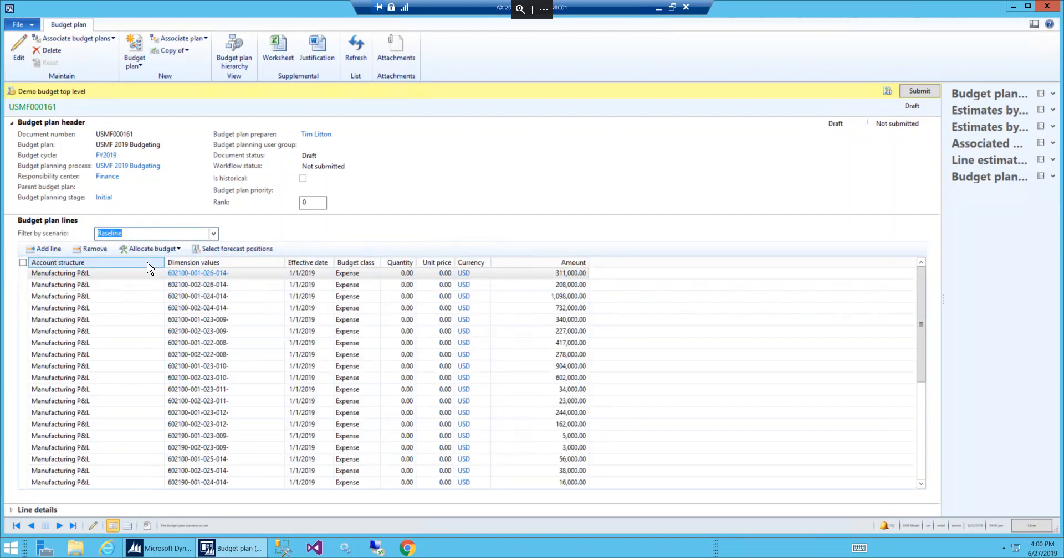
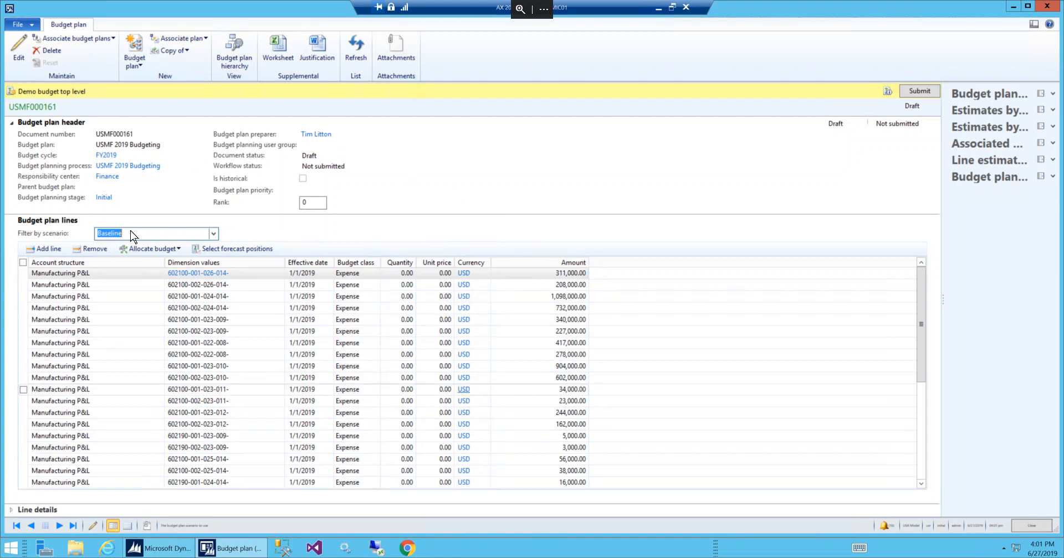
Put the budget plan into edit mode and open its worksheet in Excel
{"action": "left_click", "coordinate": [18, 46]}
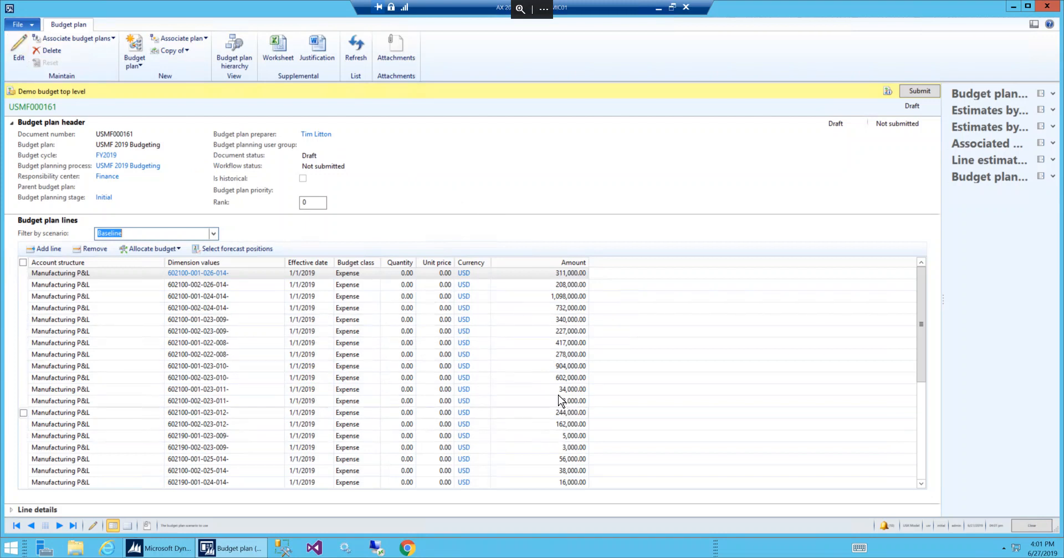
{"action": "left_click", "coordinate": [543, 274]}
{"action": "left_click", "coordinate": [18, 58]}
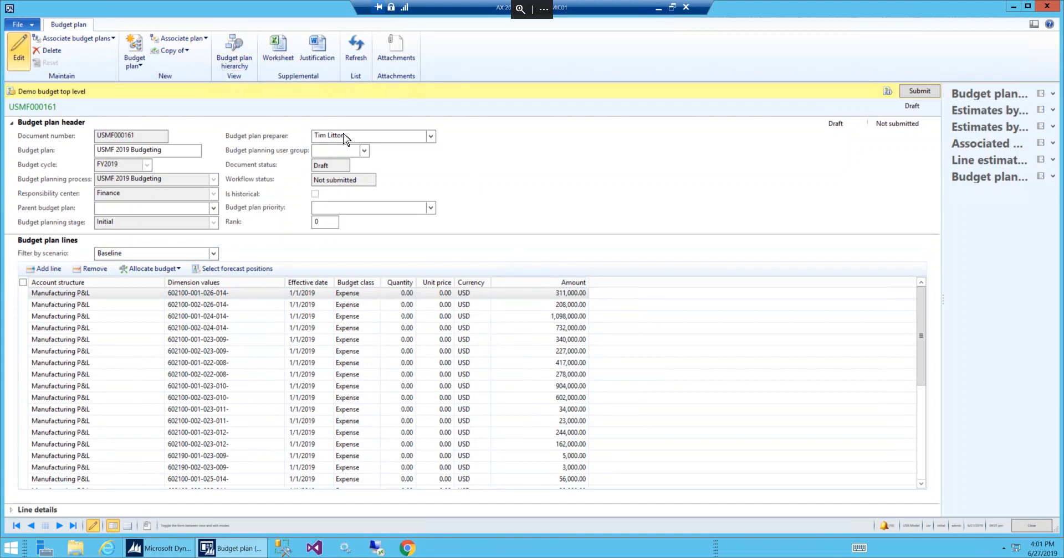
{"action": "left_click", "coordinate": [282, 51]}
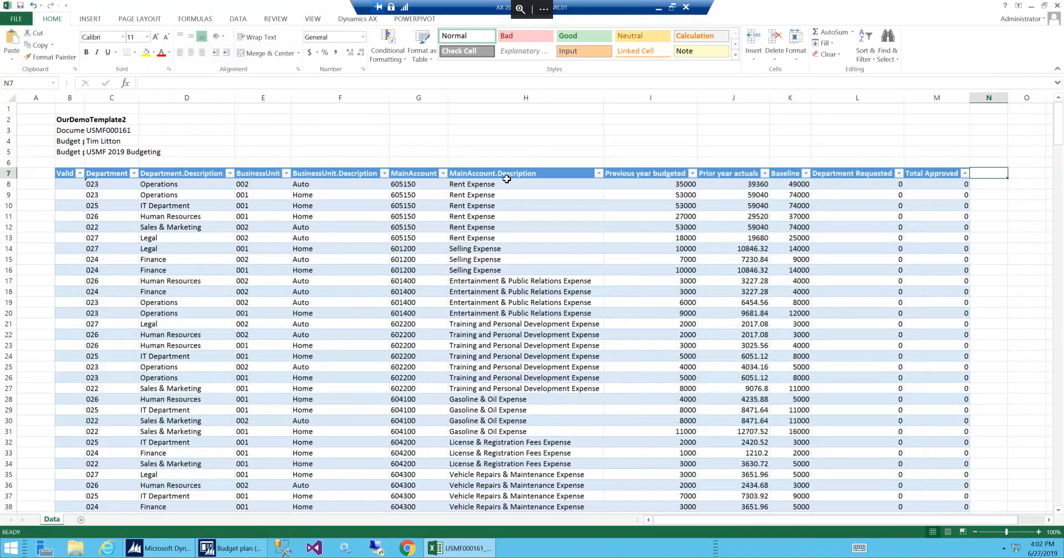
Widen columns B and K of the worksheet so their contents fit, and look through the budget lines
{"action": "double_click", "coordinate": [84, 98]}
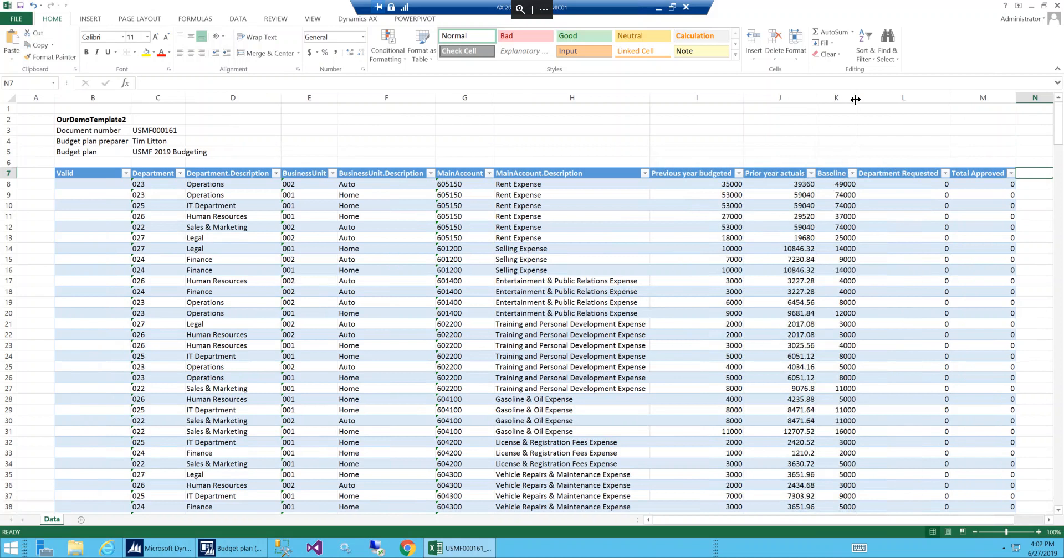
{"action": "left_click_drag", "start_coordinate": [857, 98], "coordinate": [868, 97]}
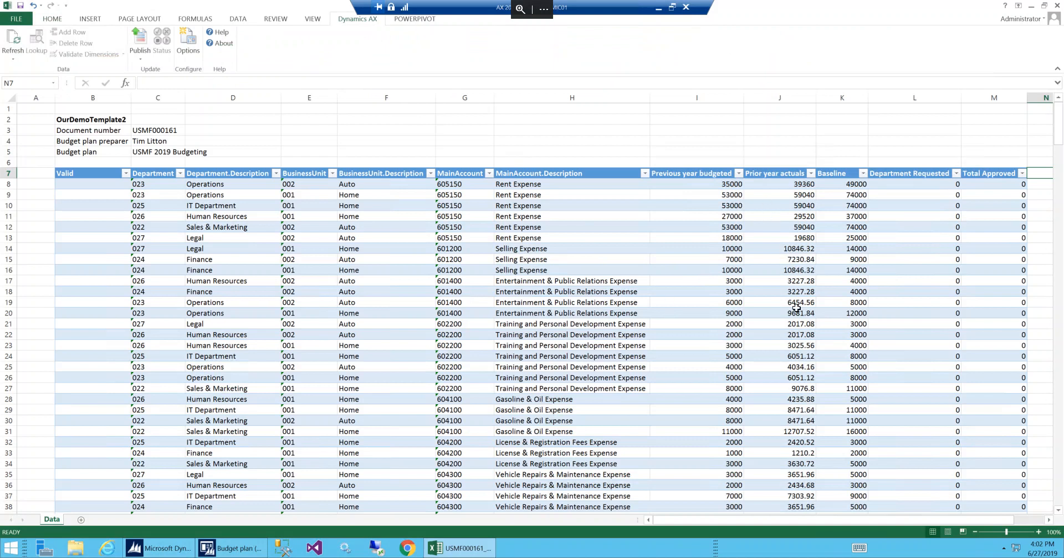
{"action": "scroll", "coordinate": [797, 307], "scroll_direction": "down", "scroll_amount": 10}
{"action": "scroll", "coordinate": [793, 313], "scroll_direction": "up", "scroll_amount": 8}
{"action": "scroll", "coordinate": [792, 313], "scroll_direction": "up", "scroll_amount": 2}
Switch to the budget plan in Dynamics AX to check its lines, and return to the Excel worksheet
{"action": "mouse_move", "coordinate": [248, 555]}
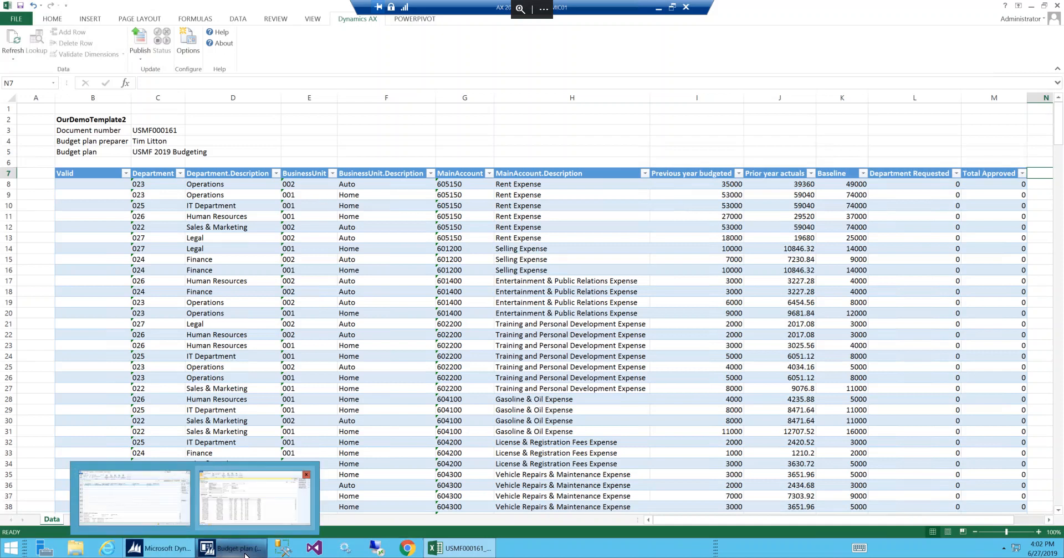
{"action": "left_click", "coordinate": [254, 497]}
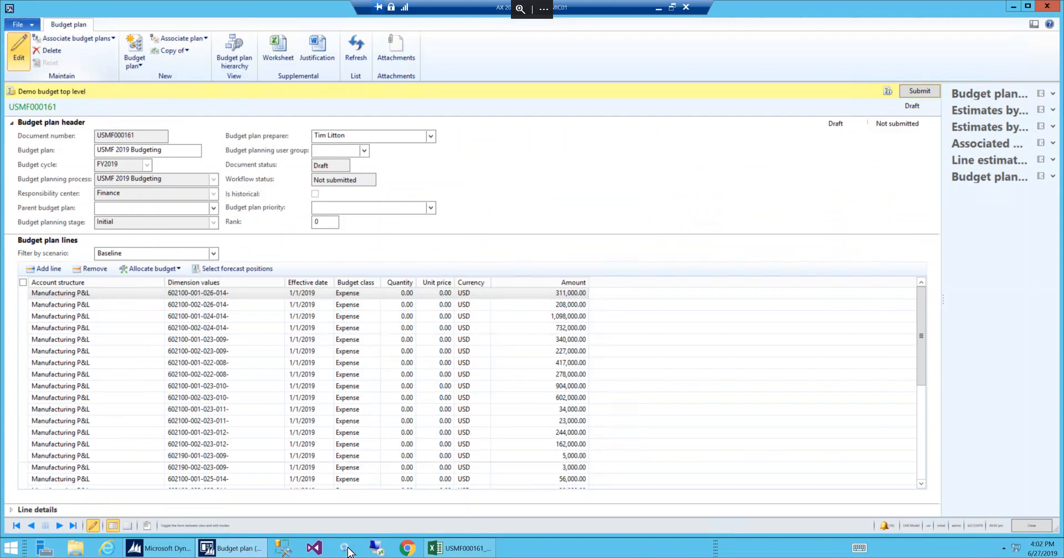
{"action": "left_click", "coordinate": [441, 553]}
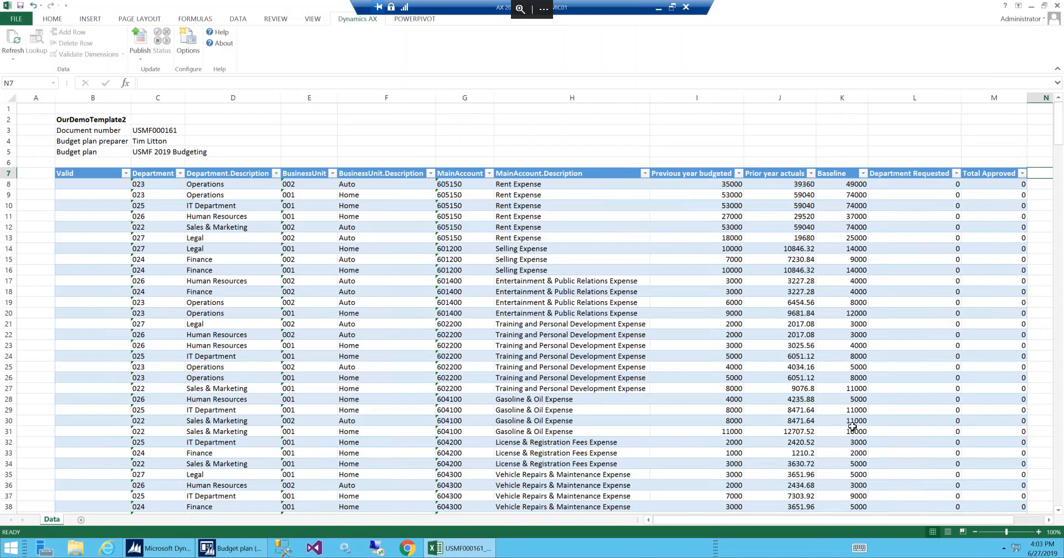
Set the Baseline amount of the Operations, Auto Rent Expense line to 55555 and publish all worksheet data to Dynamics AX
{"action": "left_click", "coordinate": [843, 184]}
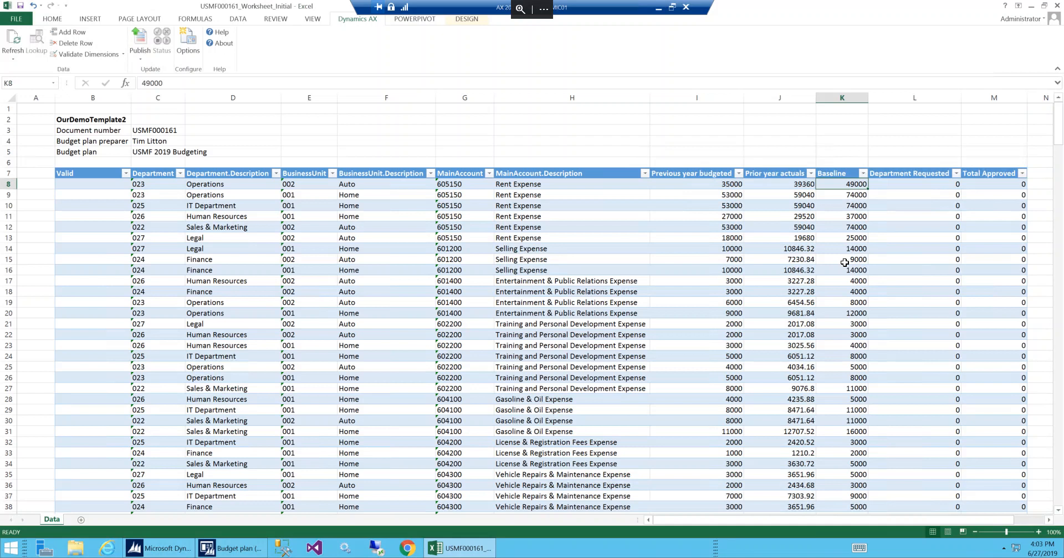
{"action": "type", "text": "55555"}
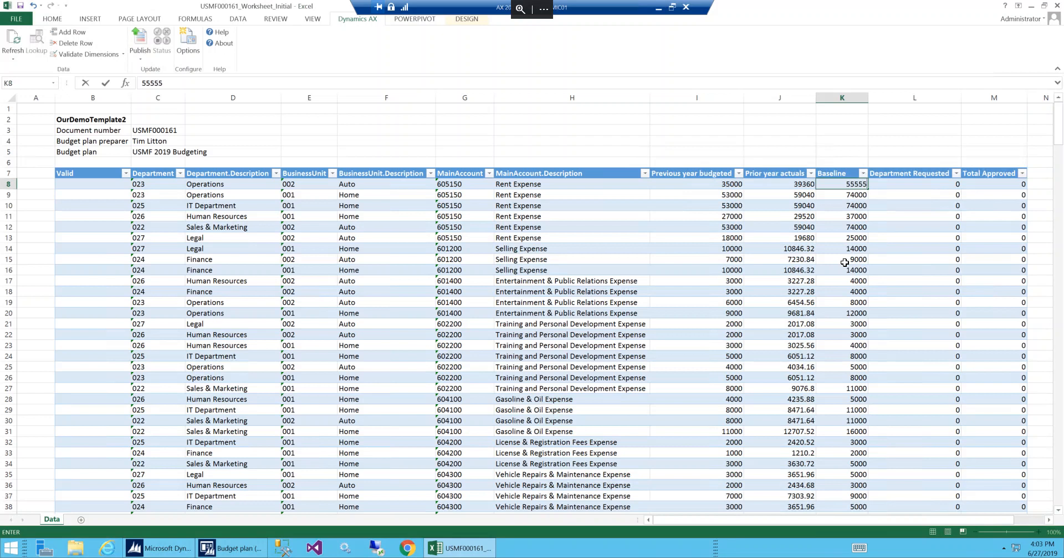
{"action": "key", "text": "Return"}
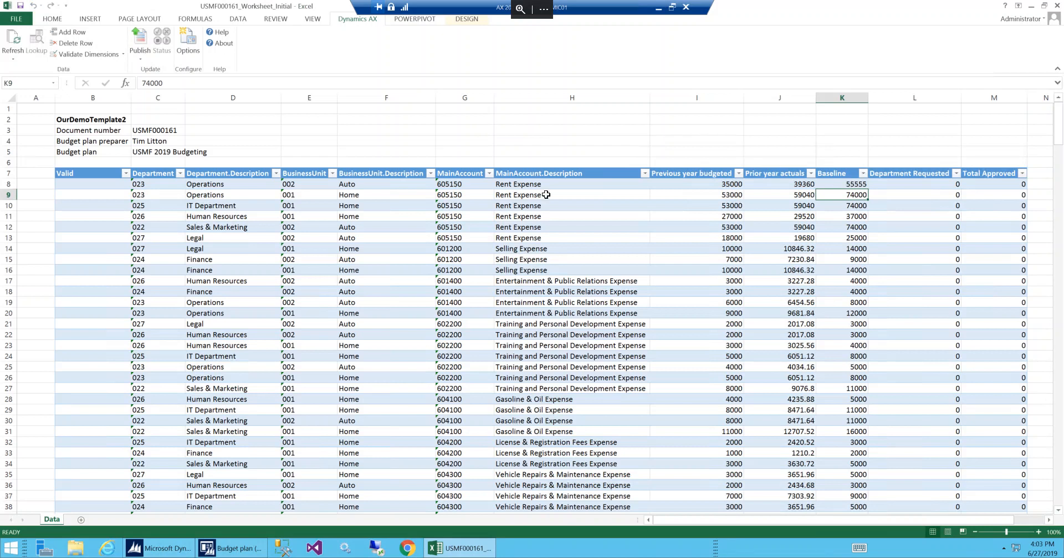
{"action": "left_click", "coordinate": [141, 59]}
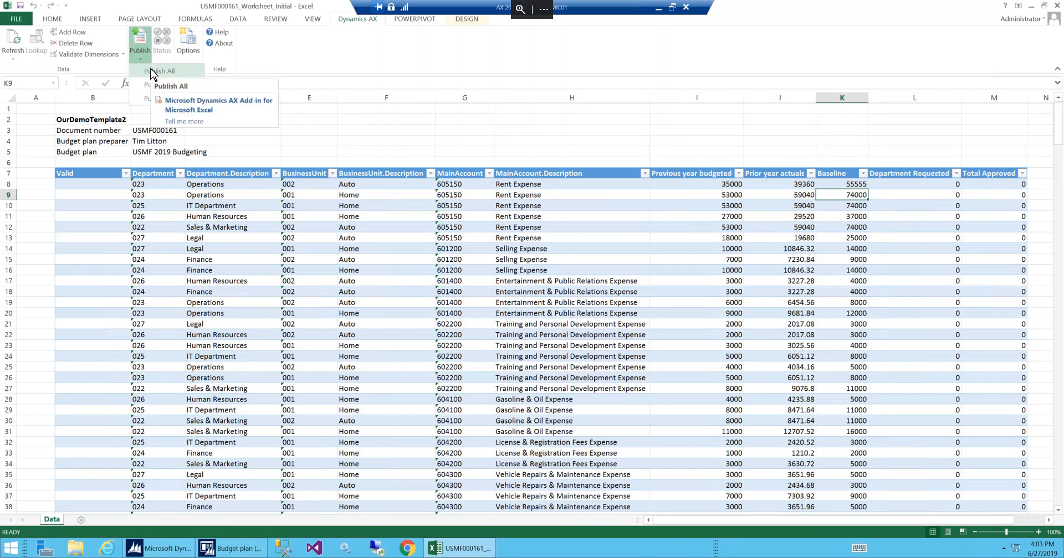
{"action": "left_click", "coordinate": [160, 71]}
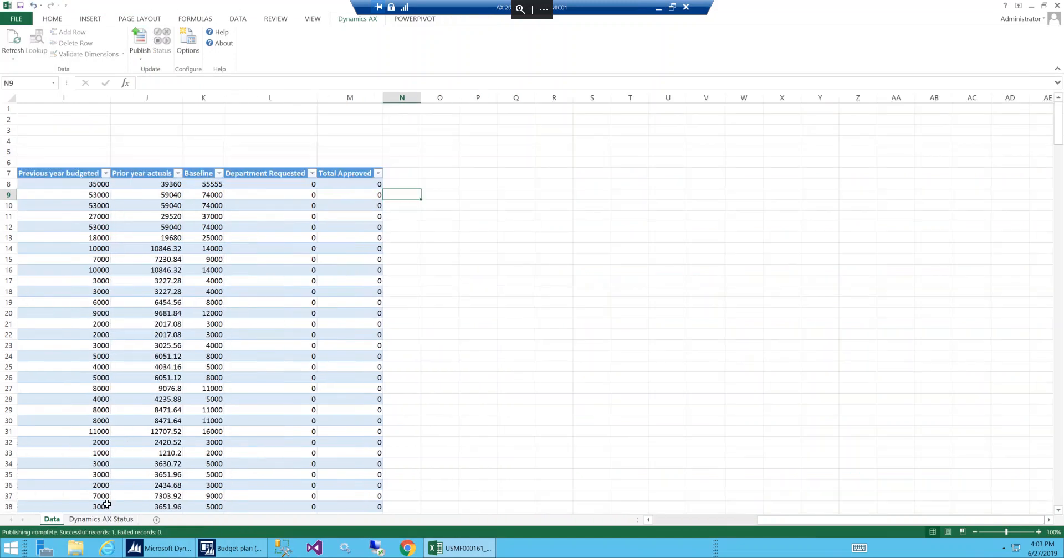
Check the Dynamics AX publishing status sheet, return to the Data sheet, and close the workbook with its changes saved
{"action": "left_click", "coordinate": [103, 522]}
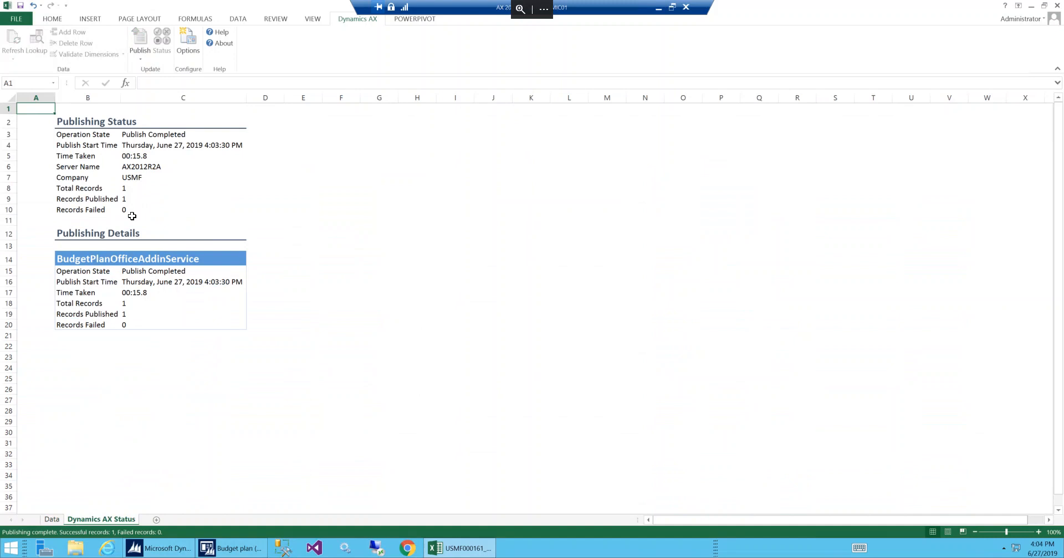
{"action": "left_click", "coordinate": [52, 519]}
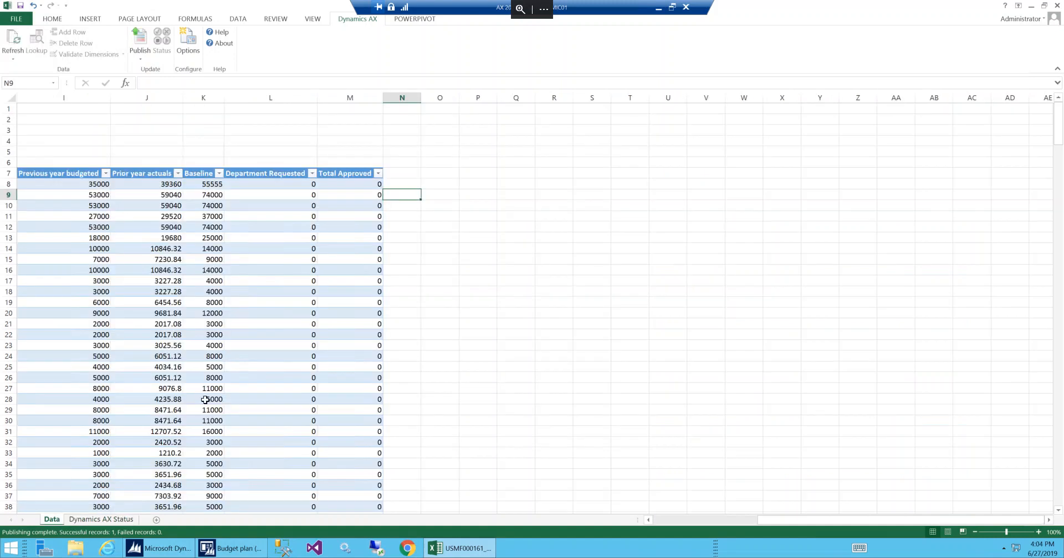
{"action": "left_click", "coordinate": [1057, 5]}
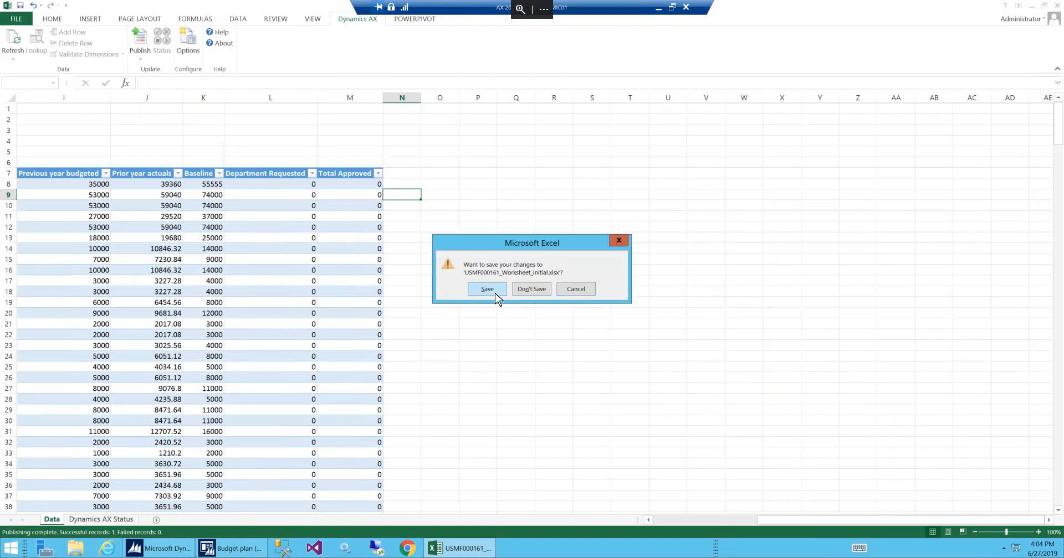
{"action": "left_click", "coordinate": [493, 292]}
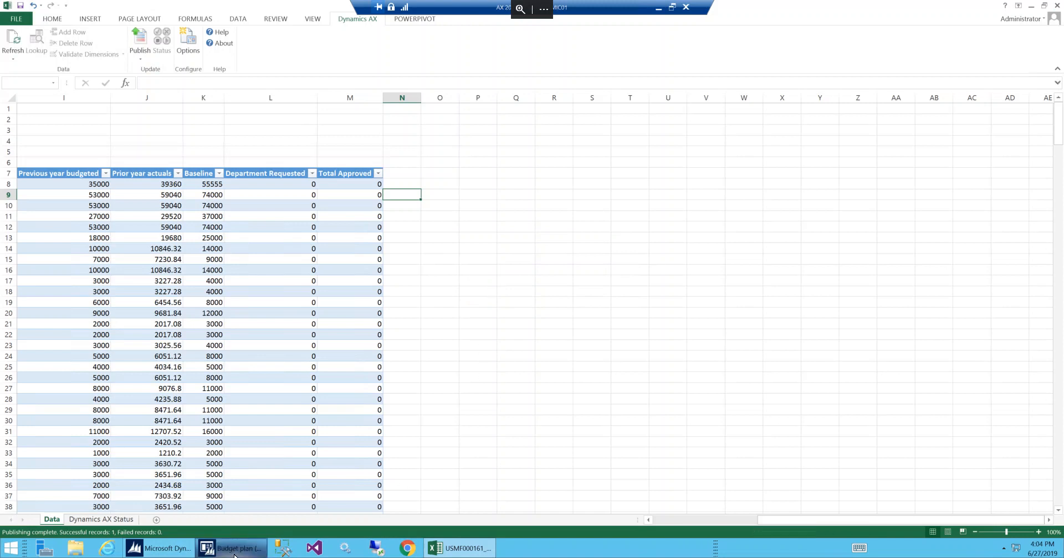
{"action": "mouse_move", "coordinate": [235, 551]}
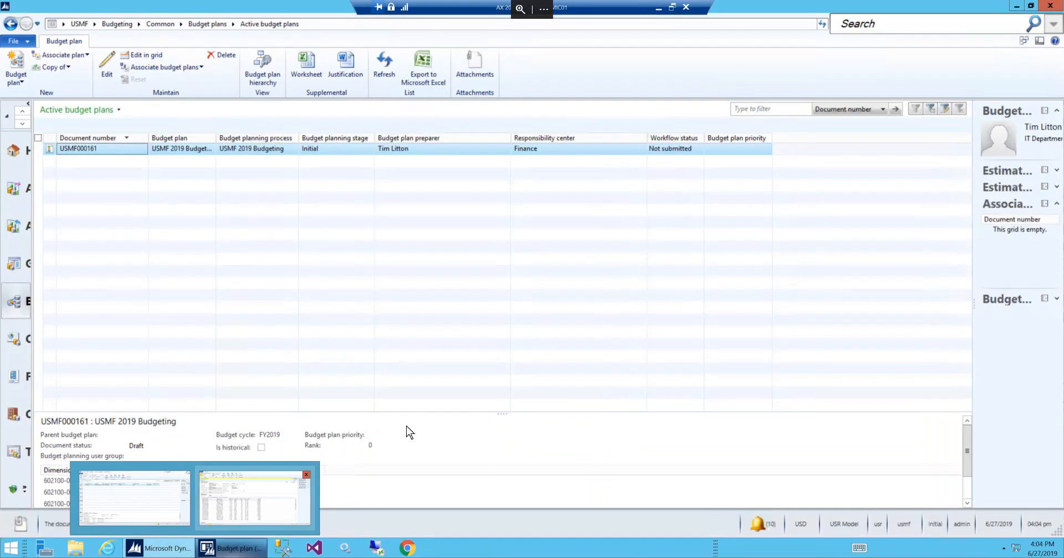
{"action": "left_click", "coordinate": [227, 553]}
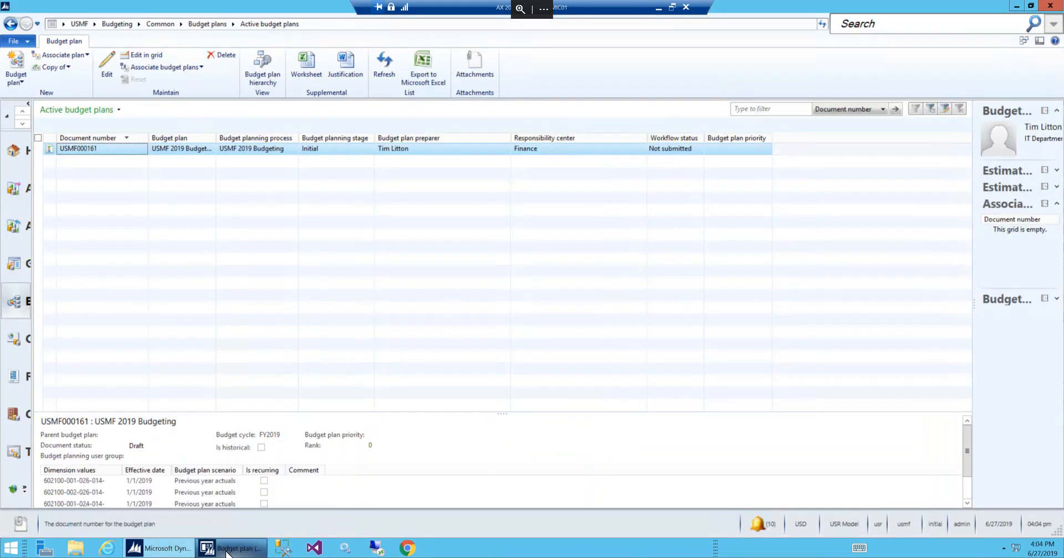
{"action": "left_click", "coordinate": [360, 54]}
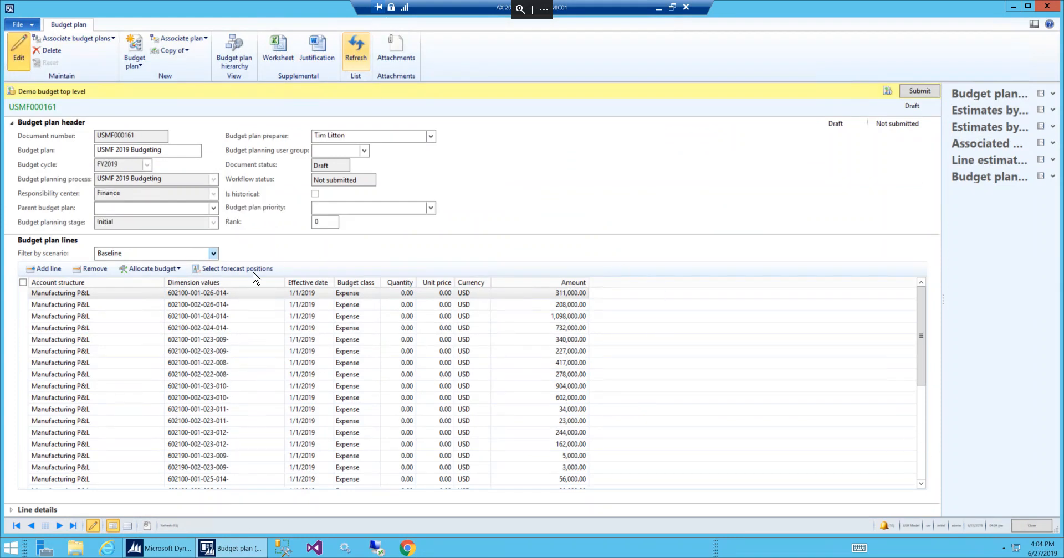
{"action": "left_click", "coordinate": [921, 470]}
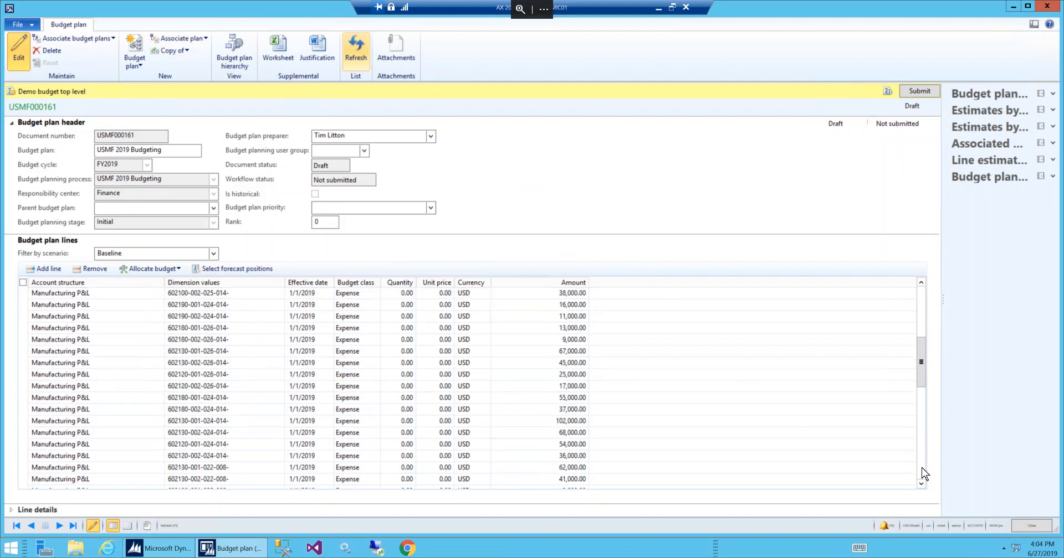
{"action": "left_click", "coordinate": [921, 469]}
{"action": "left_click", "coordinate": [923, 469]}
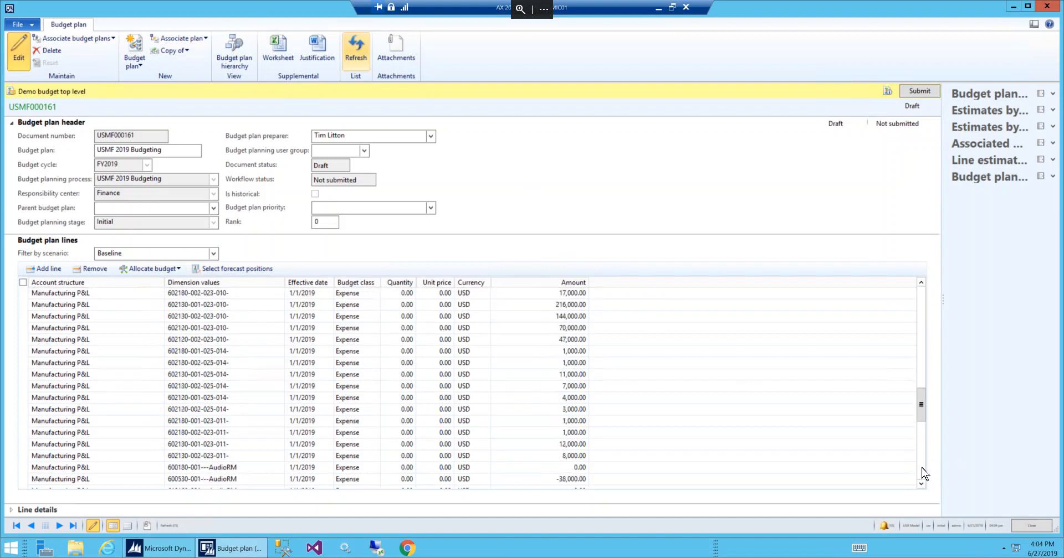
{"action": "left_click", "coordinate": [922, 470]}
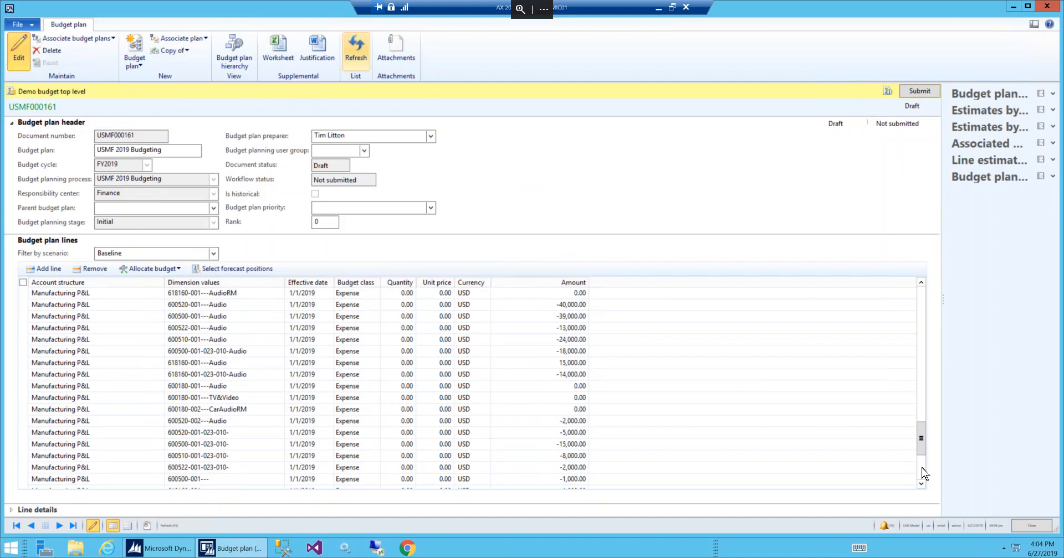
{"action": "left_click", "coordinate": [922, 469]}
{"action": "scroll", "coordinate": [548, 395], "scroll_direction": "up", "scroll_amount": 3}
{"action": "left_click", "coordinate": [548, 395]}
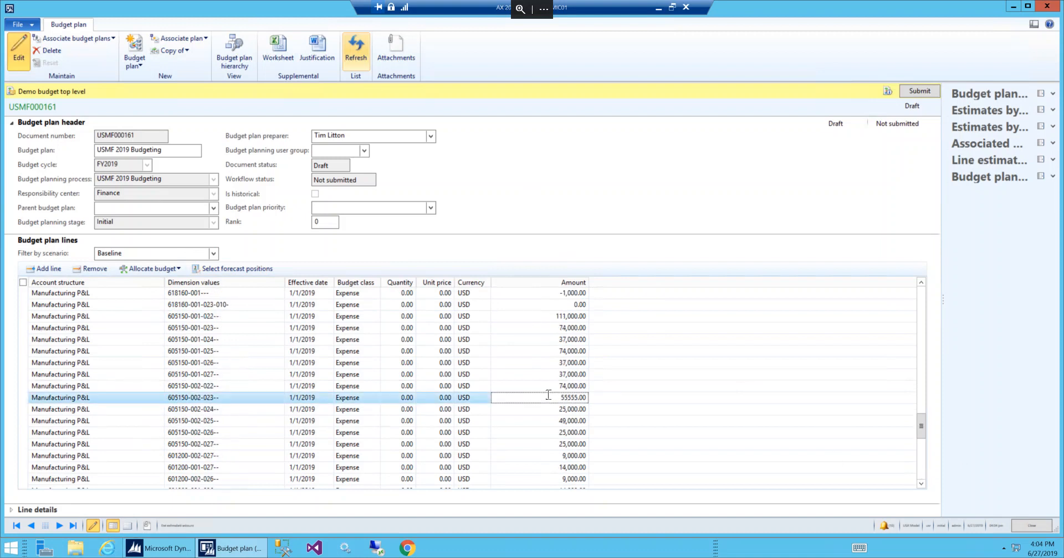
{"action": "left_click", "coordinate": [545, 411]}
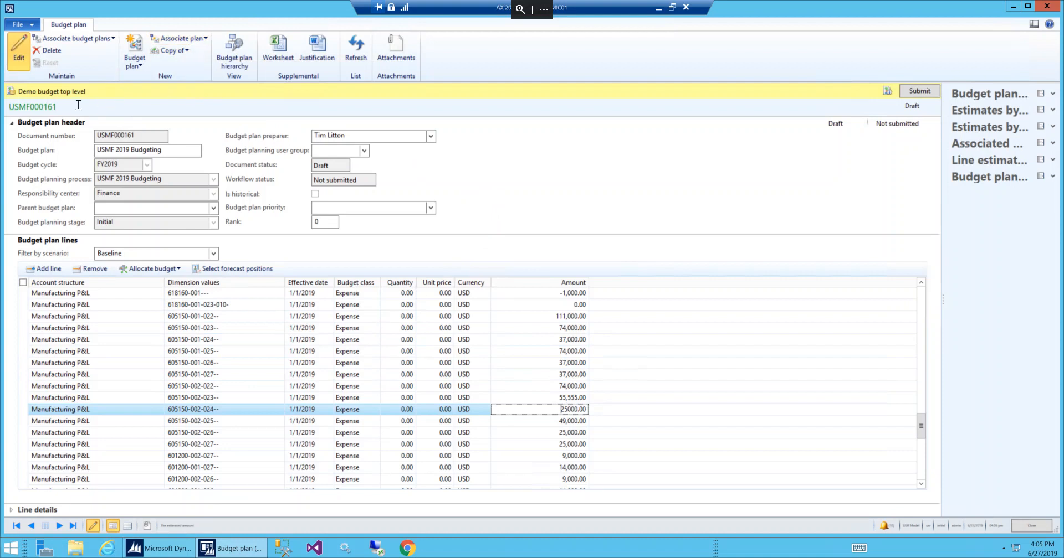
Create an associated budget plan named "Plan for Sales & Marketing" with responsibility center Sales & Marketing, and close the new plan
{"action": "left_click", "coordinate": [203, 39]}
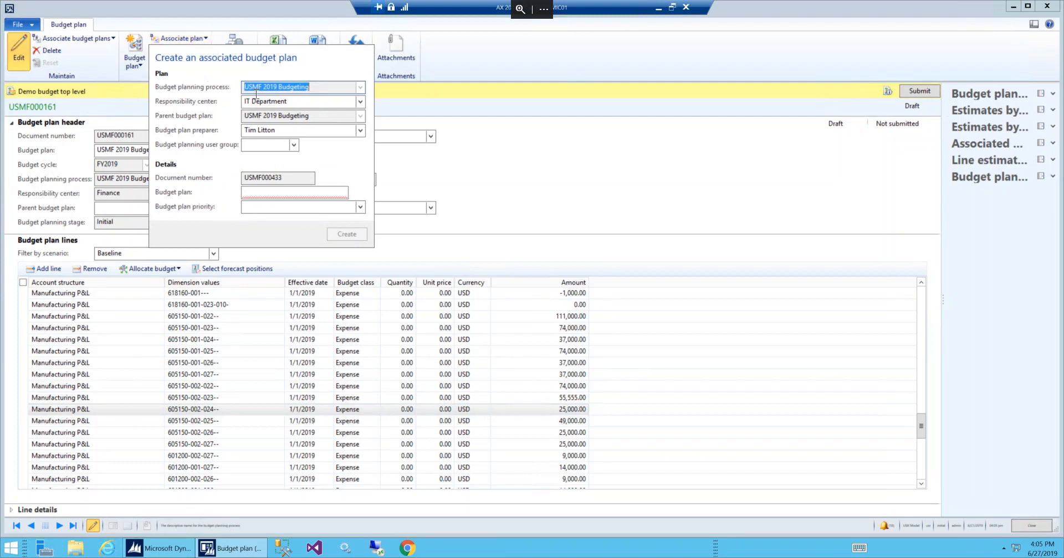
{"action": "left_click", "coordinate": [360, 102]}
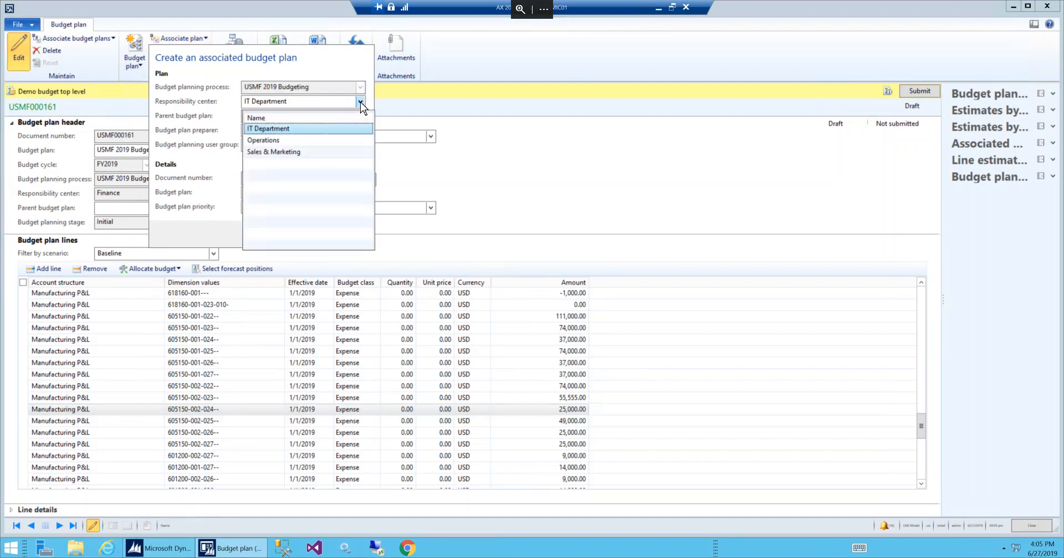
{"action": "left_click", "coordinate": [301, 153]}
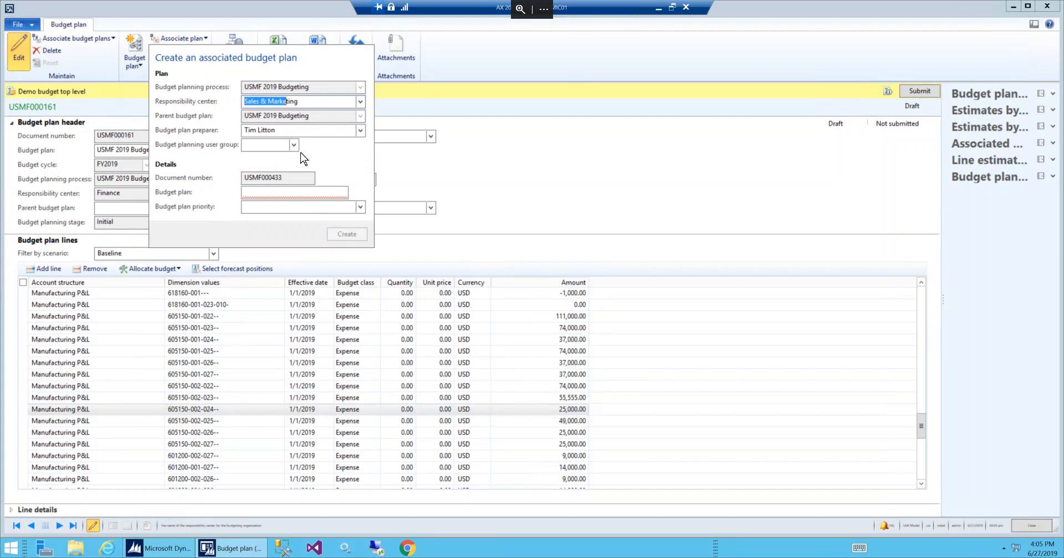
{"action": "left_click", "coordinate": [282, 193]}
{"action": "type", "text": "Plan for"}
{"action": "key", "text": "Right"}
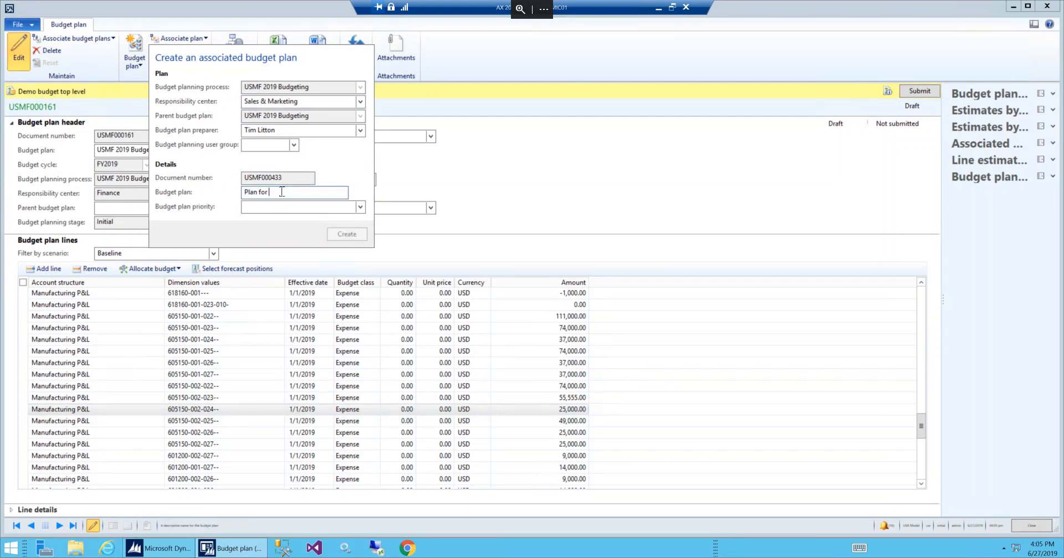
{"action": "type", "text": "Sales & Marketing"}
{"action": "key", "text": "Right"}
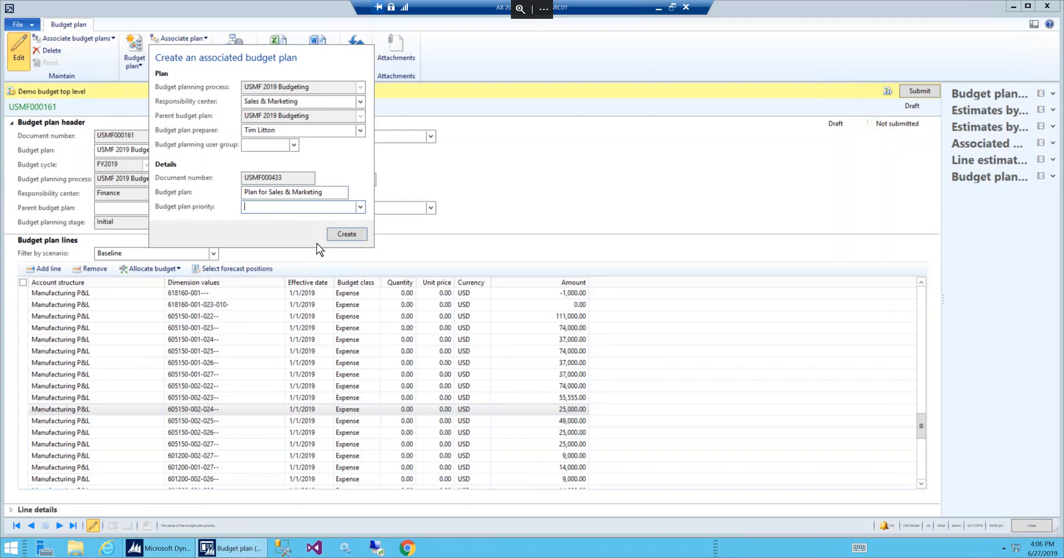
{"action": "left_click", "coordinate": [347, 235]}
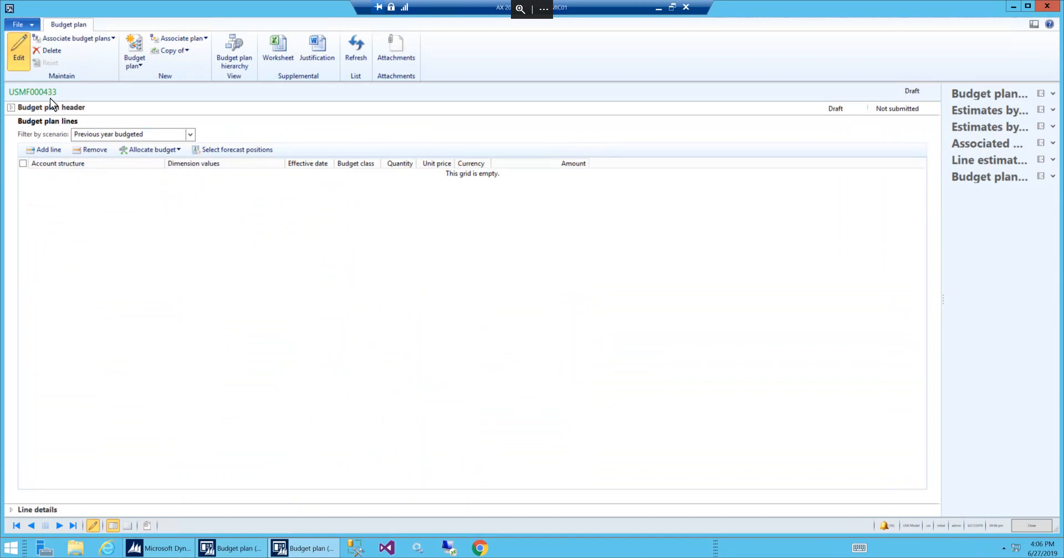
{"action": "left_click", "coordinate": [1026, 528]}
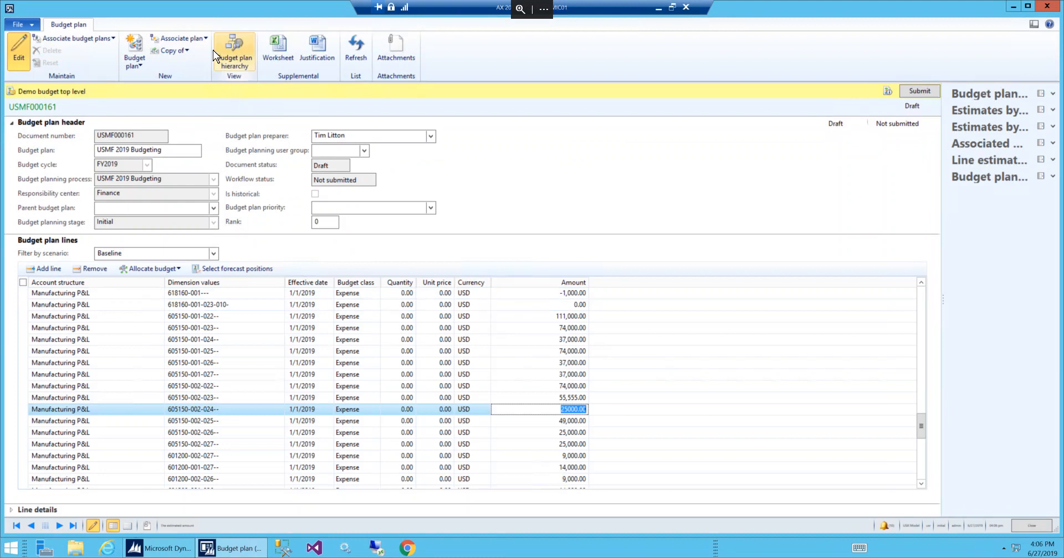
Create an associated budget plan named "Plan for Operations" with responsibility center Operations, and return to the parent plan
{"action": "left_click", "coordinate": [205, 42]}
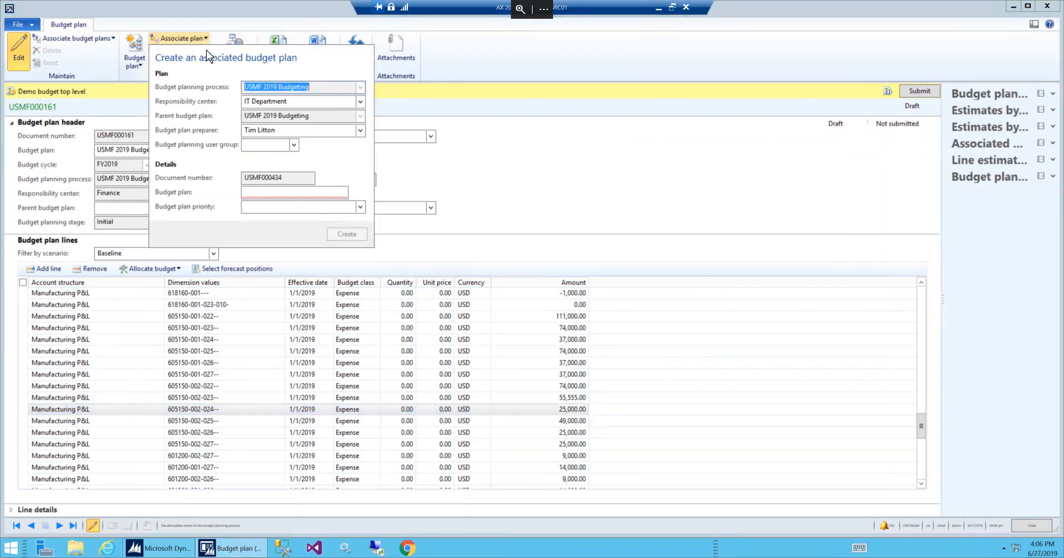
{"action": "left_click", "coordinate": [360, 101]}
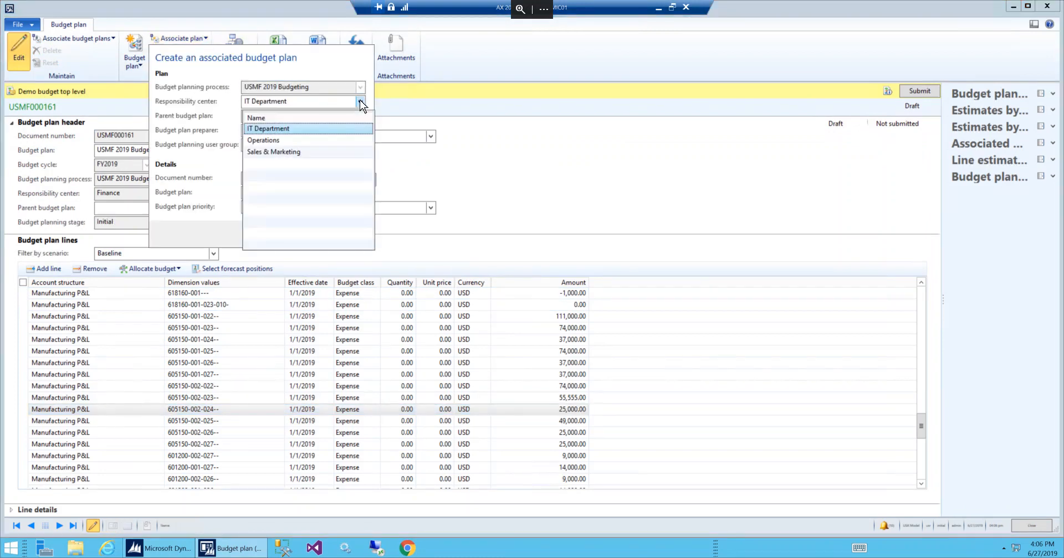
{"action": "left_click", "coordinate": [326, 141]}
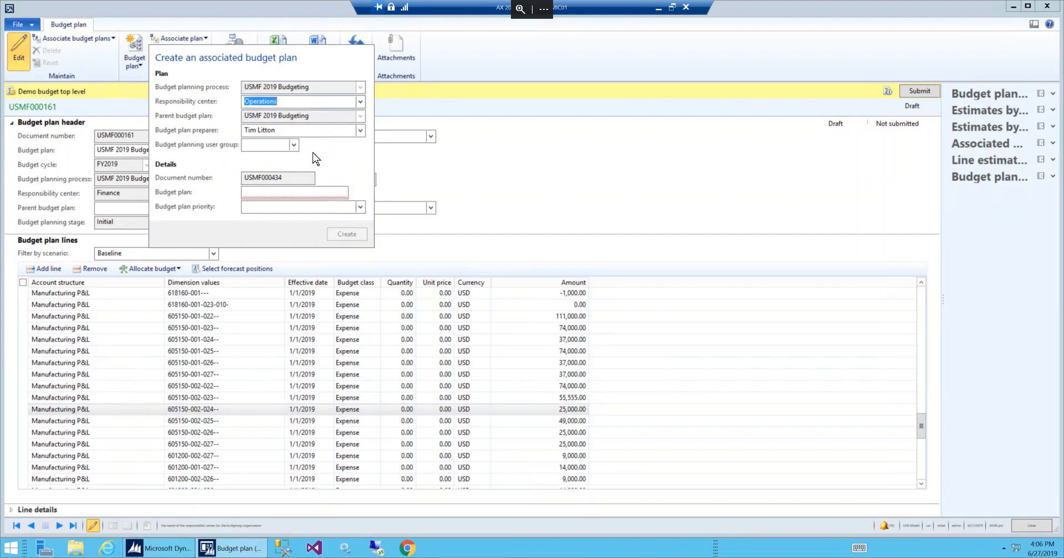
{"action": "left_click", "coordinate": [268, 196]}
{"action": "type", "text": "Plan for Operations"}
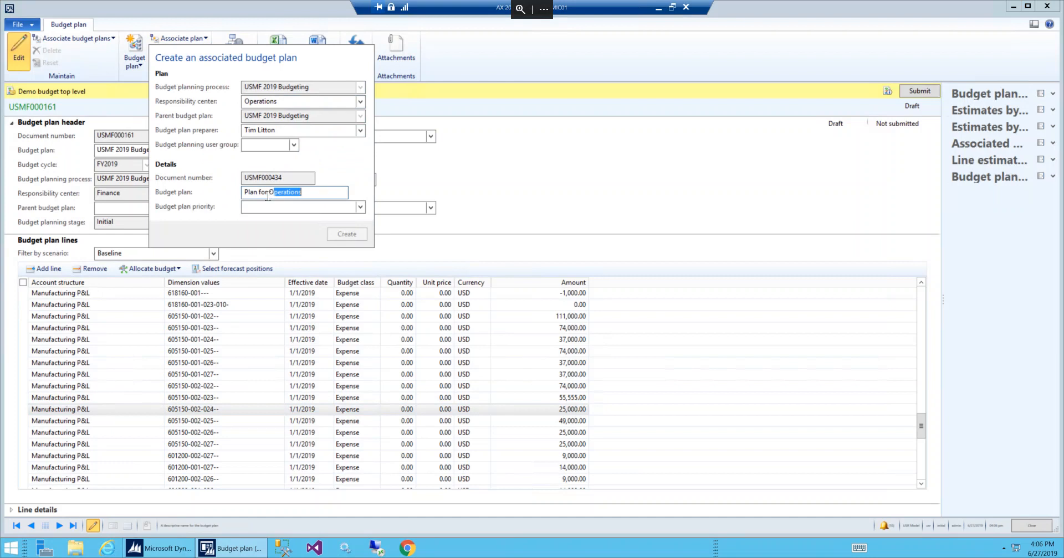
{"action": "key", "text": "End"}
{"action": "left_click", "coordinate": [277, 206]}
{"action": "left_click", "coordinate": [346, 235]}
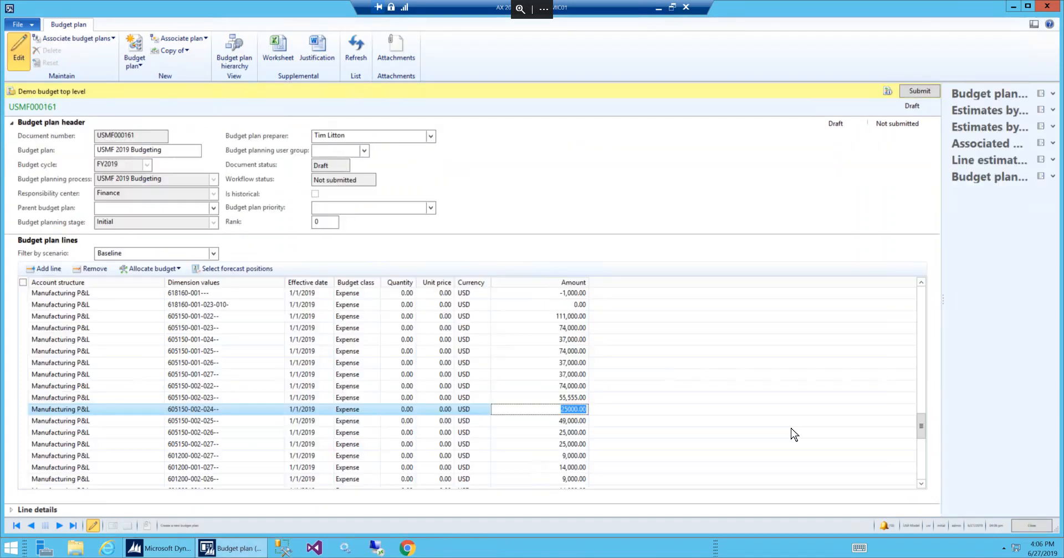
Create an associated budget plan named "Plan for IT Department" for the IT Department responsibility center, check its header details and close it
{"action": "left_click", "coordinate": [205, 38]}
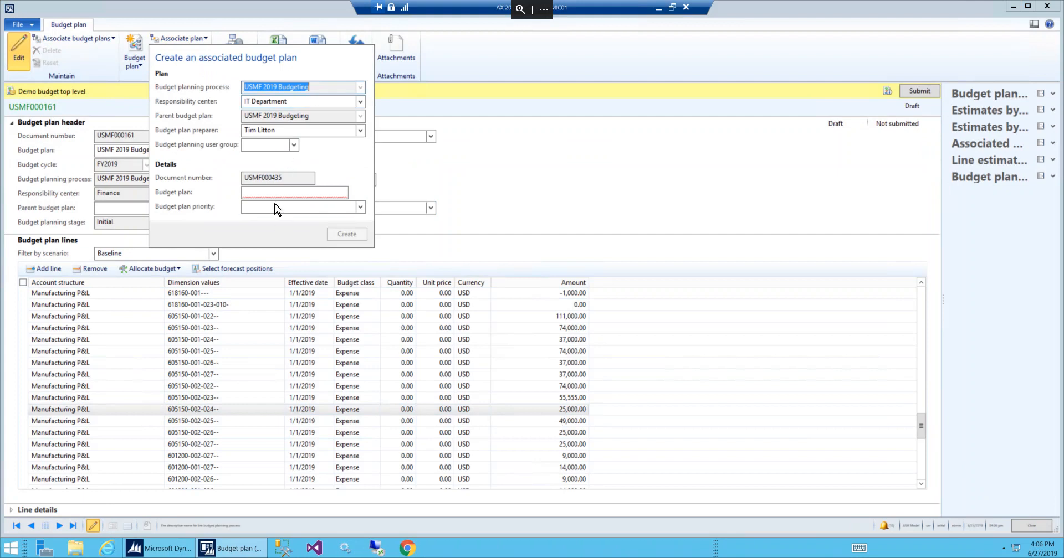
{"action": "left_click", "coordinate": [275, 191]}
{"action": "type", "text": "Plan for"}
{"action": "key", "text": "End"}
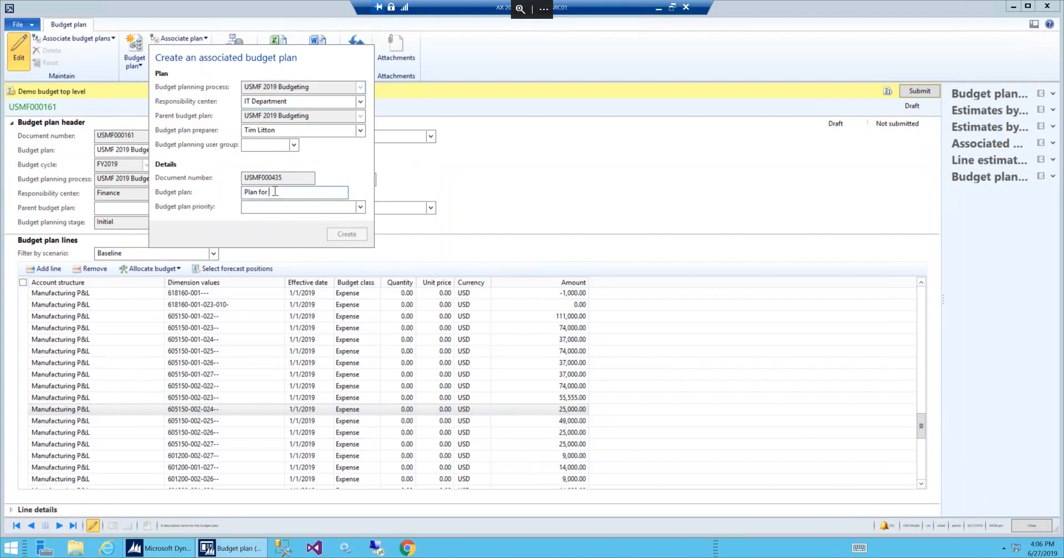
{"action": "type", "text": "IT Department"}
{"action": "key", "text": "End"}
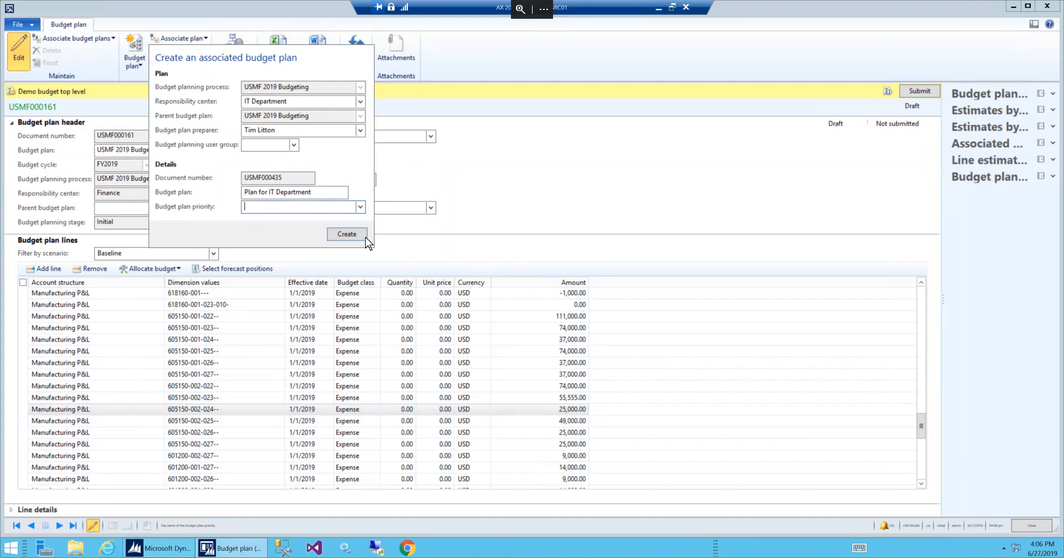
{"action": "left_click", "coordinate": [352, 239]}
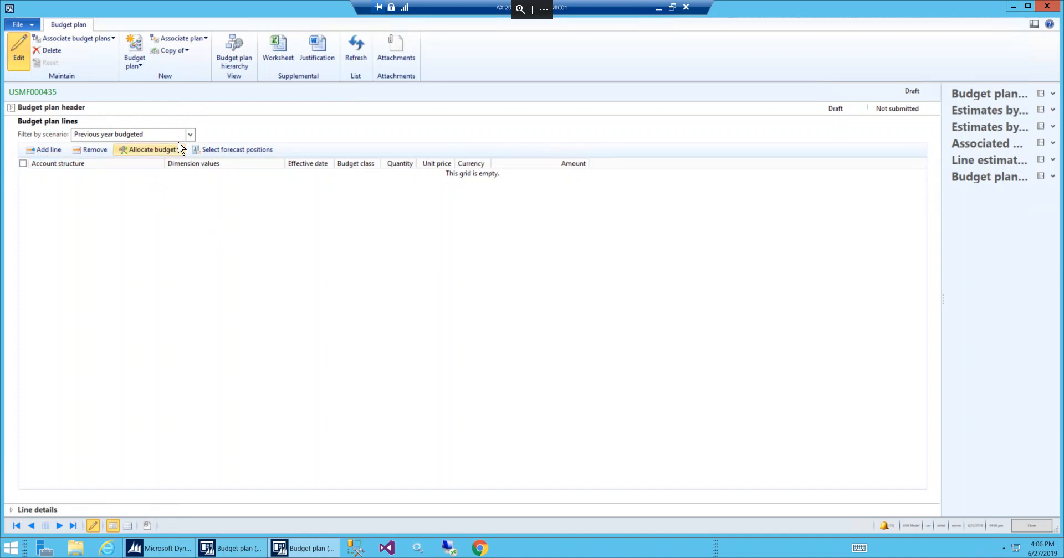
{"action": "left_click", "coordinate": [195, 110]}
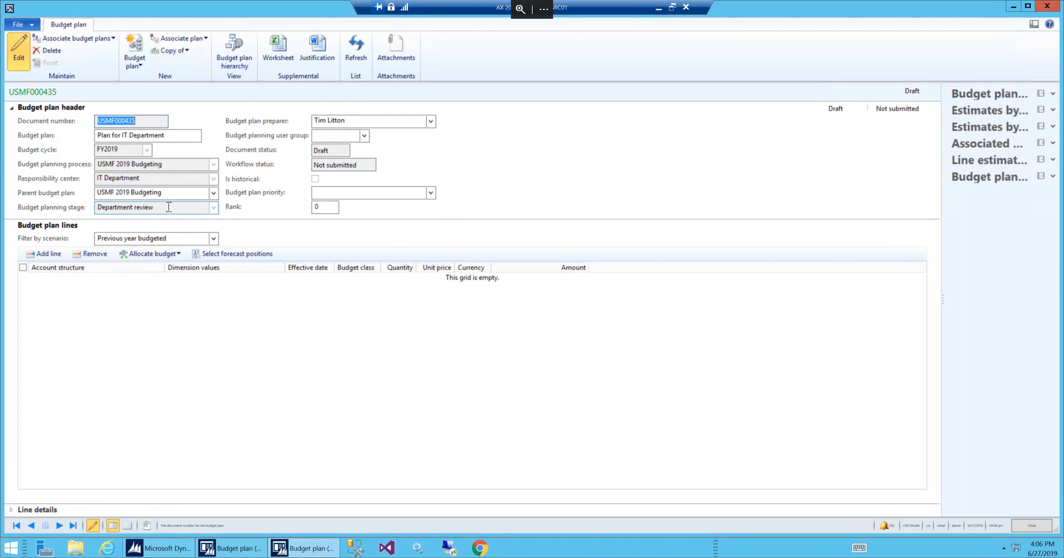
{"action": "left_click", "coordinate": [1032, 526]}
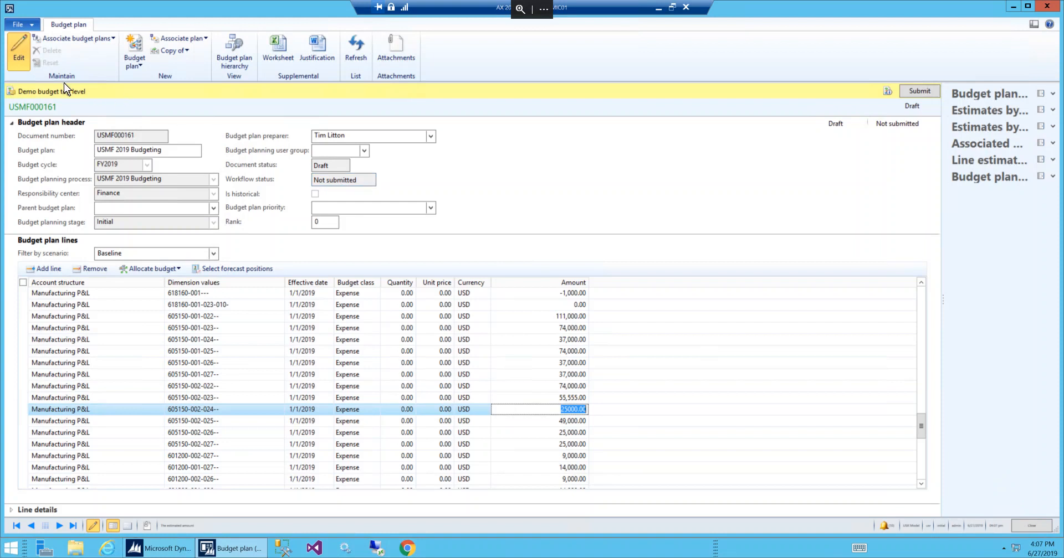
Review the budget plans associated with the USMF 2019 Budgeting plan, close the plan and refresh the active budget plans list
{"action": "left_click", "coordinate": [108, 39]}
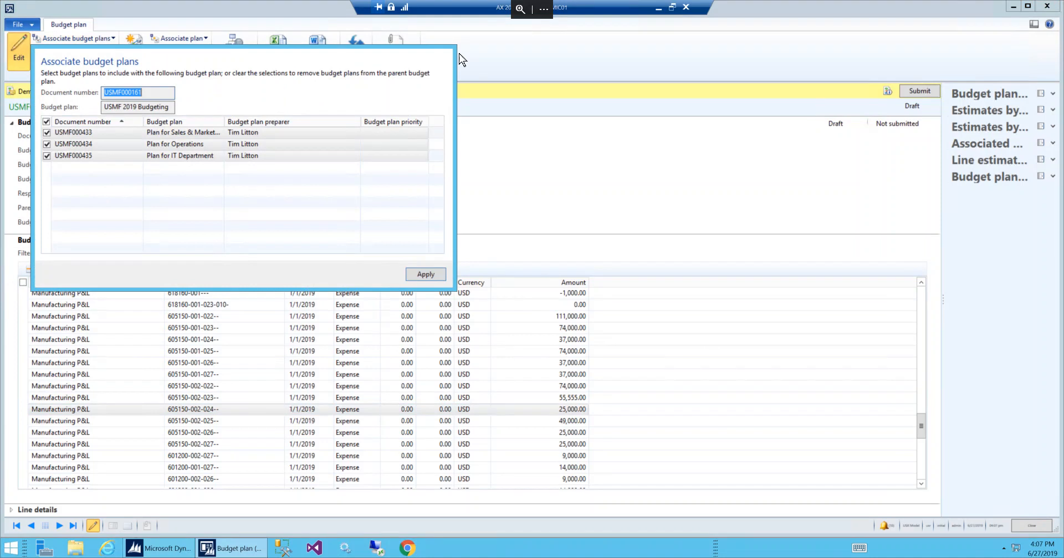
{"action": "left_click", "coordinate": [482, 64]}
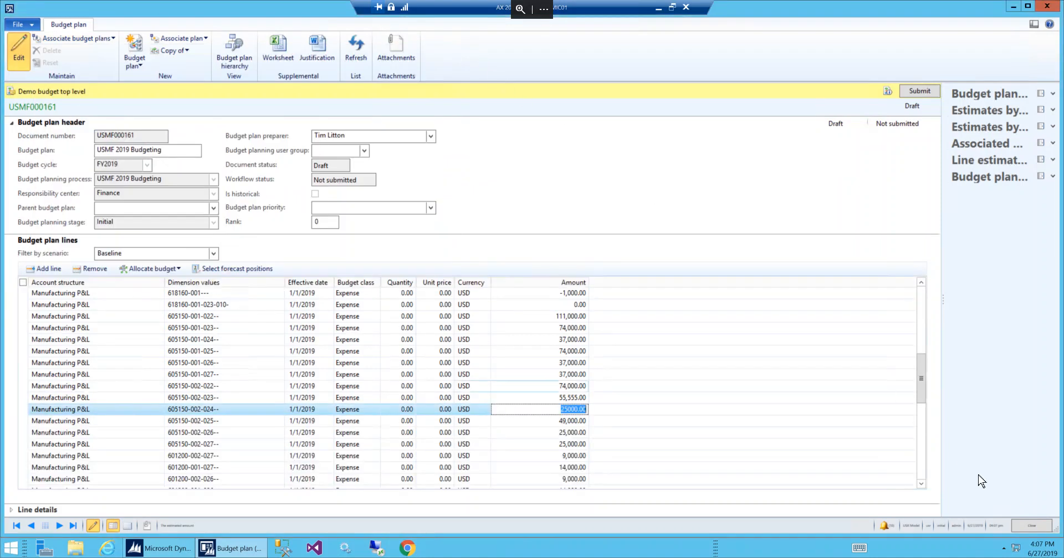
{"action": "left_click", "coordinate": [1031, 526]}
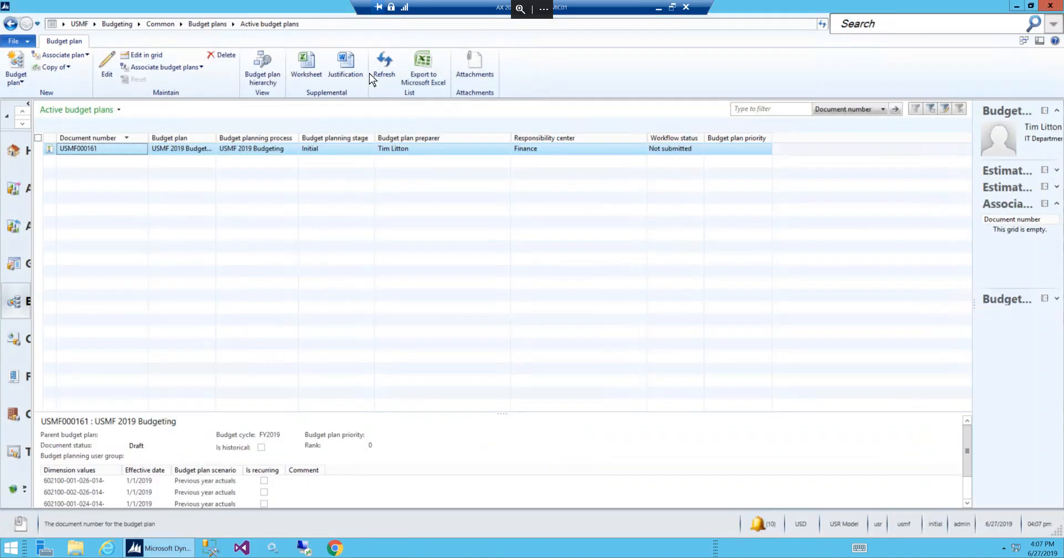
{"action": "left_click", "coordinate": [384, 66]}
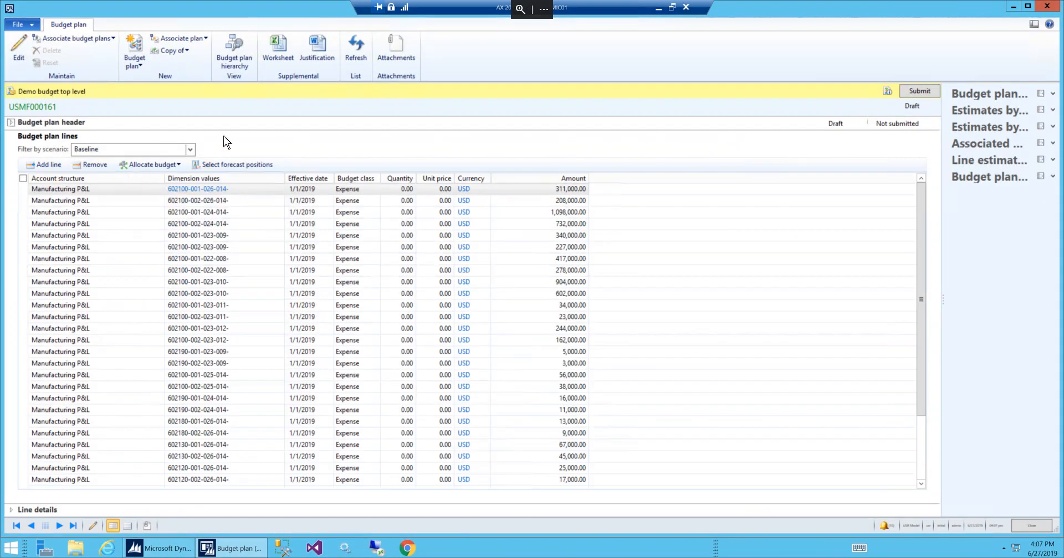
Submit the USMF 2019 Budgeting plan to workflow with the comment "Push to Departments" and refresh the plan
{"action": "left_click", "coordinate": [230, 124]}
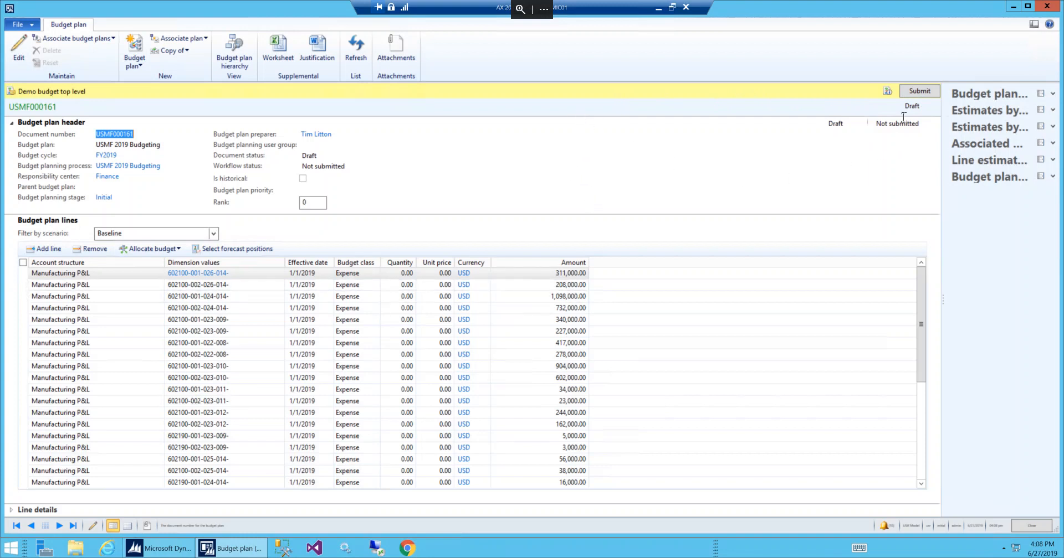
{"action": "left_click", "coordinate": [920, 92]}
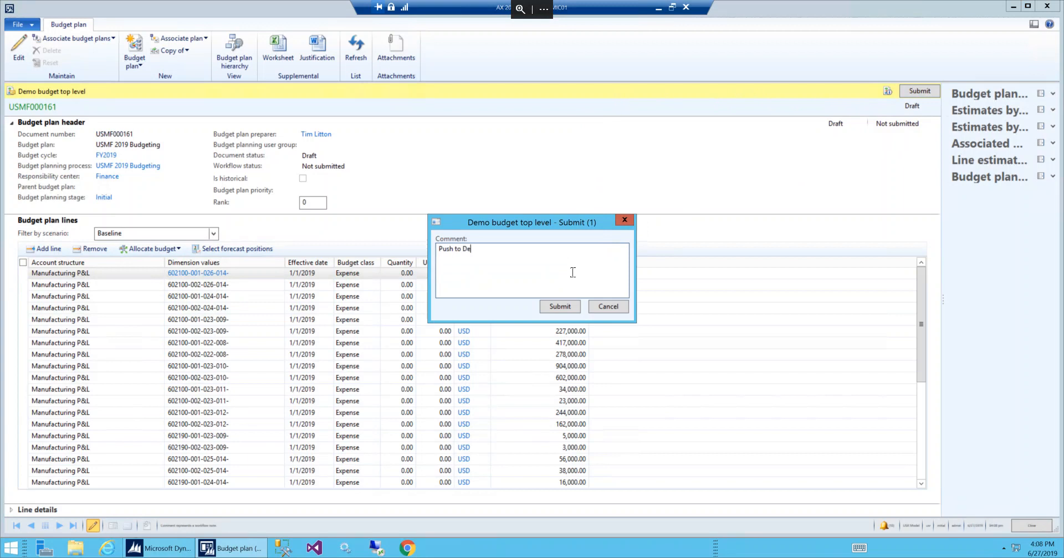
{"action": "type", "text": "Push to Departments"}
{"action": "left_click", "coordinate": [559, 306]}
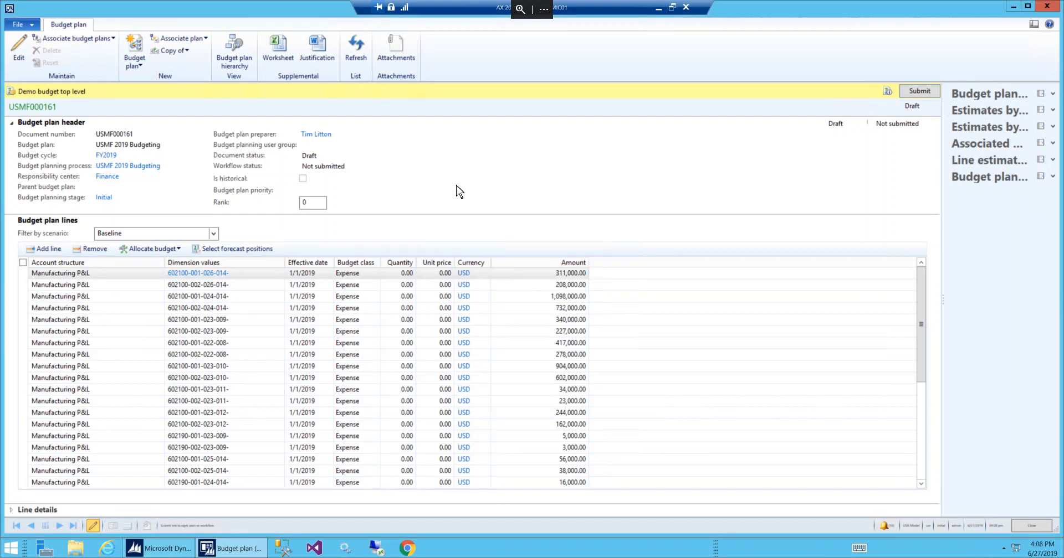
{"action": "left_click", "coordinate": [359, 49]}
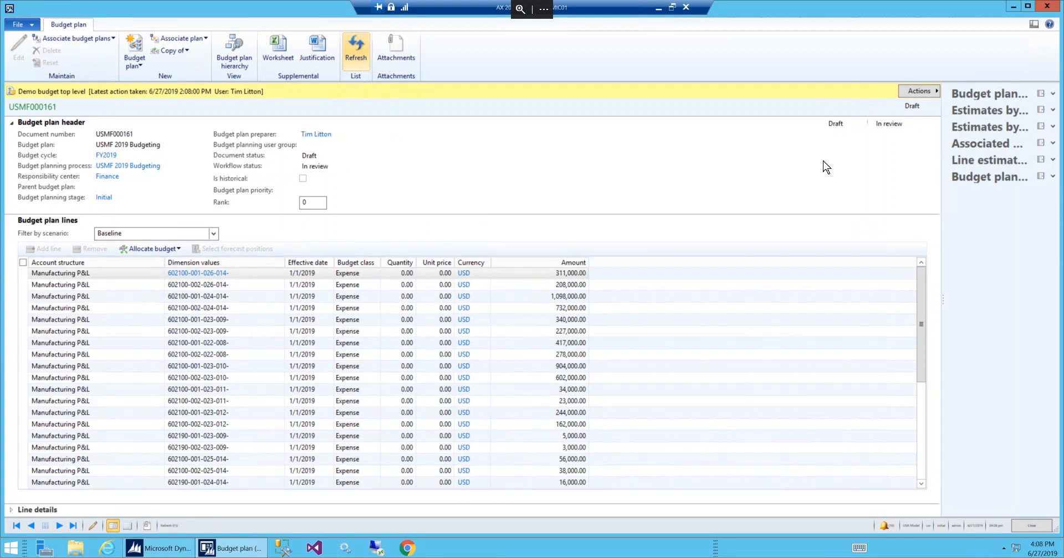
{"action": "left_click", "coordinate": [361, 53]}
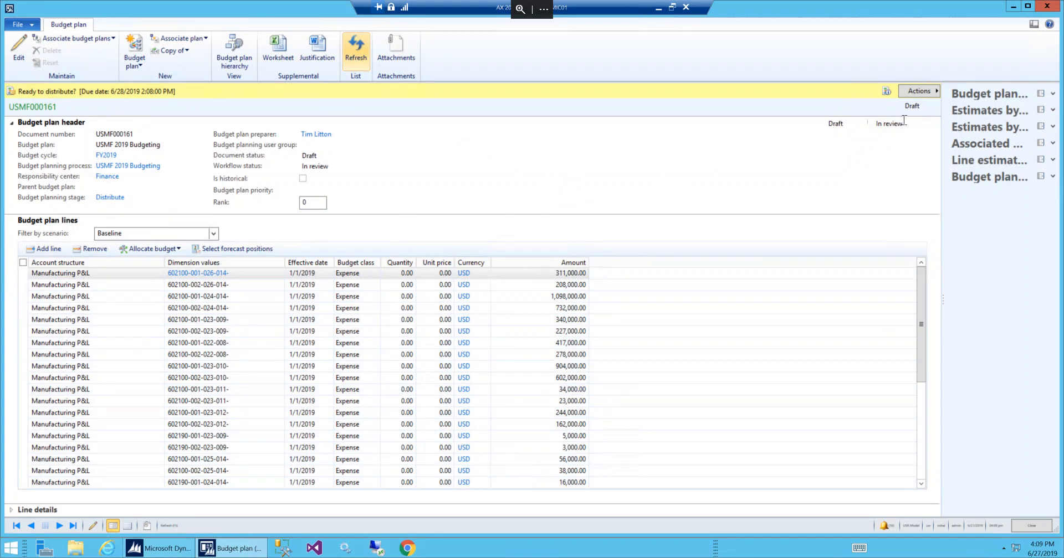
Approve the plan's distribution workflow step with the comment "Distribute to departments" and refresh the plan
{"action": "left_click", "coordinate": [933, 92]}
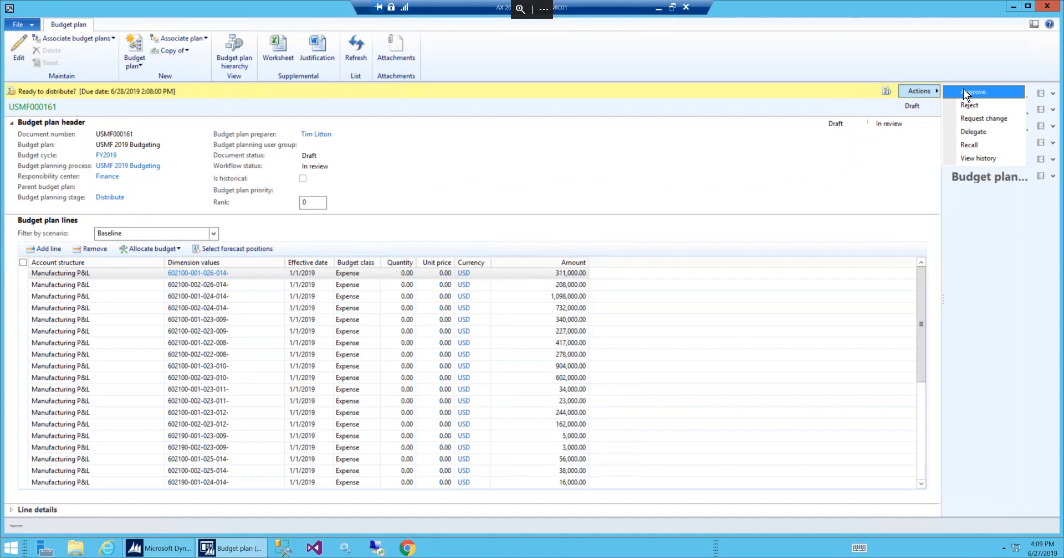
{"action": "left_click", "coordinate": [970, 92]}
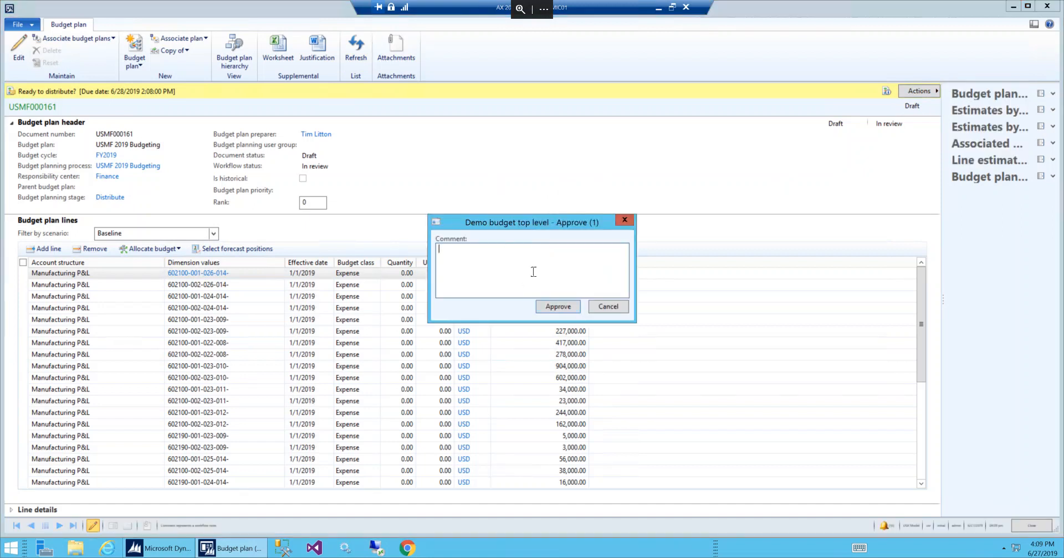
{"action": "type", "text": "Distribute to departments"}
{"action": "left_click", "coordinate": [551, 308]}
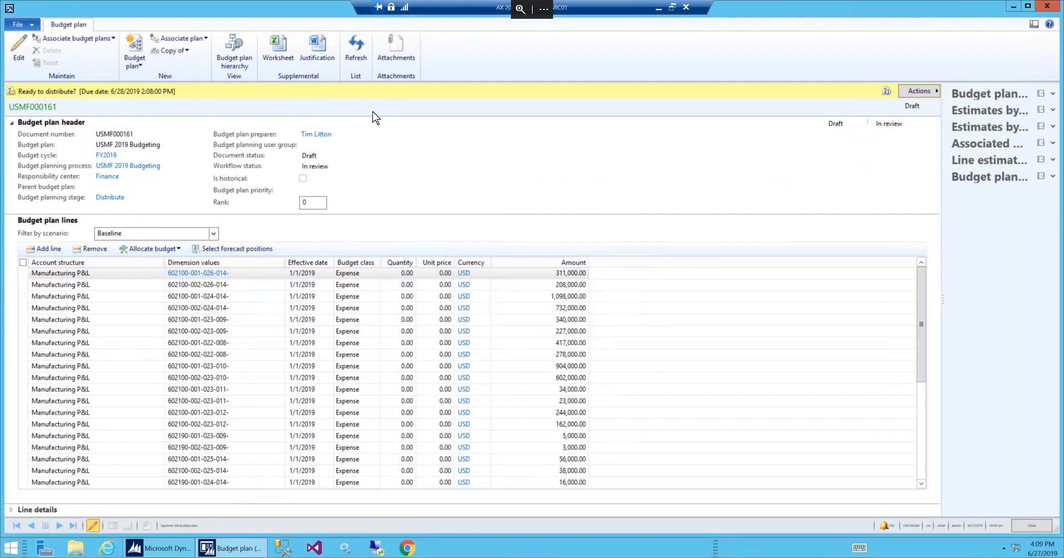
{"action": "left_click", "coordinate": [355, 48]}
{"action": "left_click", "coordinate": [355, 48]}
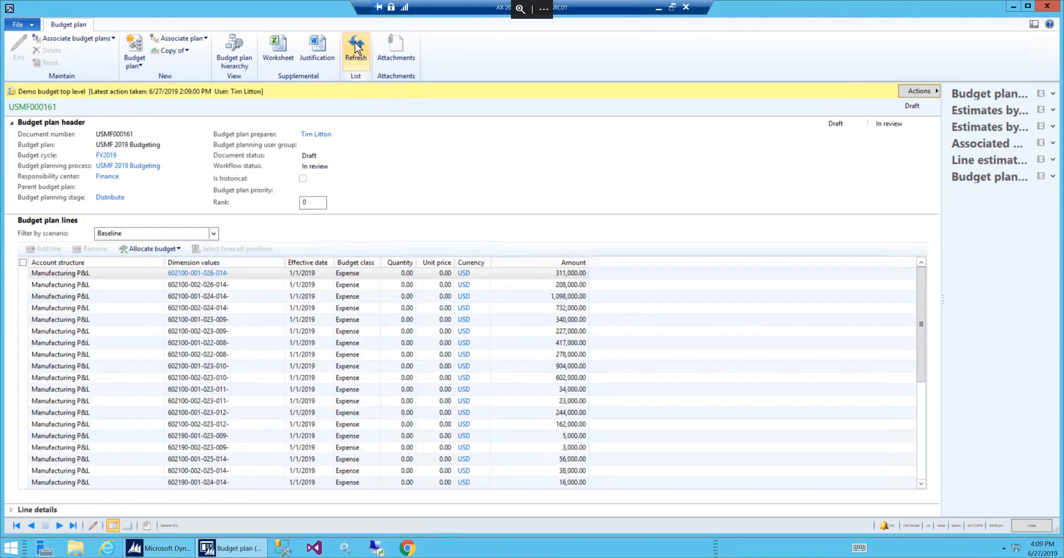
{"action": "left_click", "coordinate": [355, 48]}
Review the tracking details in the plan's workflow history, and return to the active budget plans list
{"action": "left_click", "coordinate": [935, 93]}
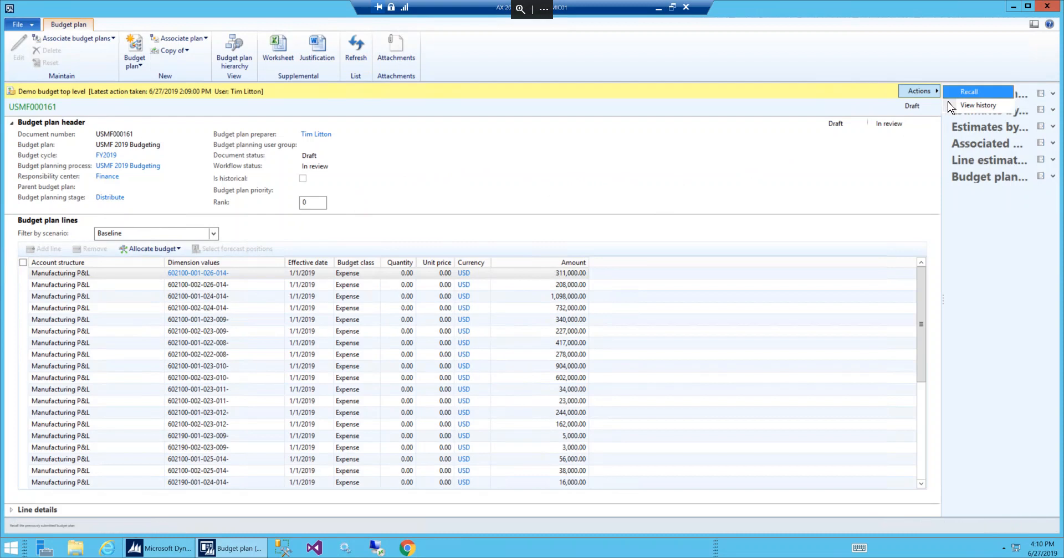
{"action": "left_click", "coordinate": [977, 105]}
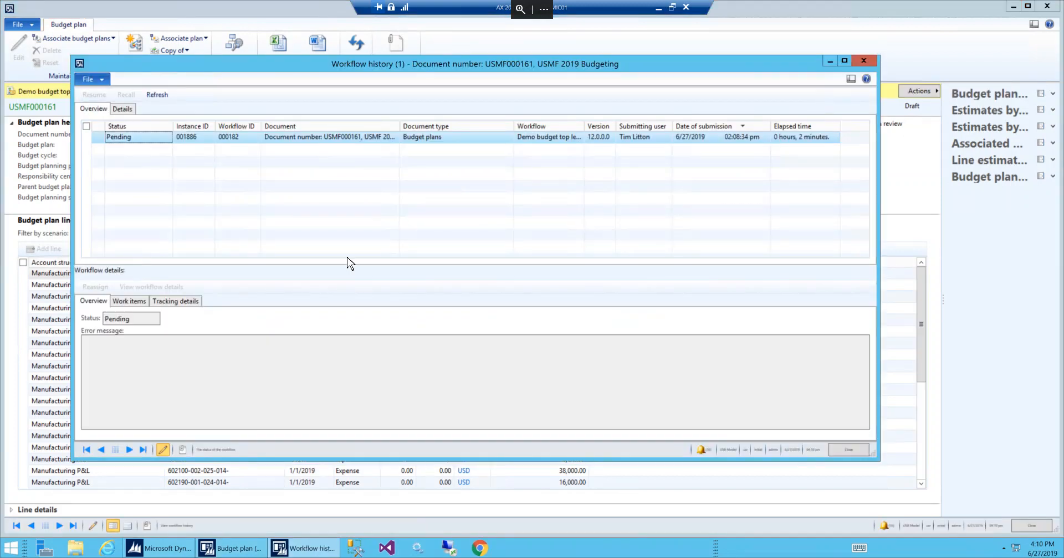
{"action": "left_click", "coordinate": [177, 303]}
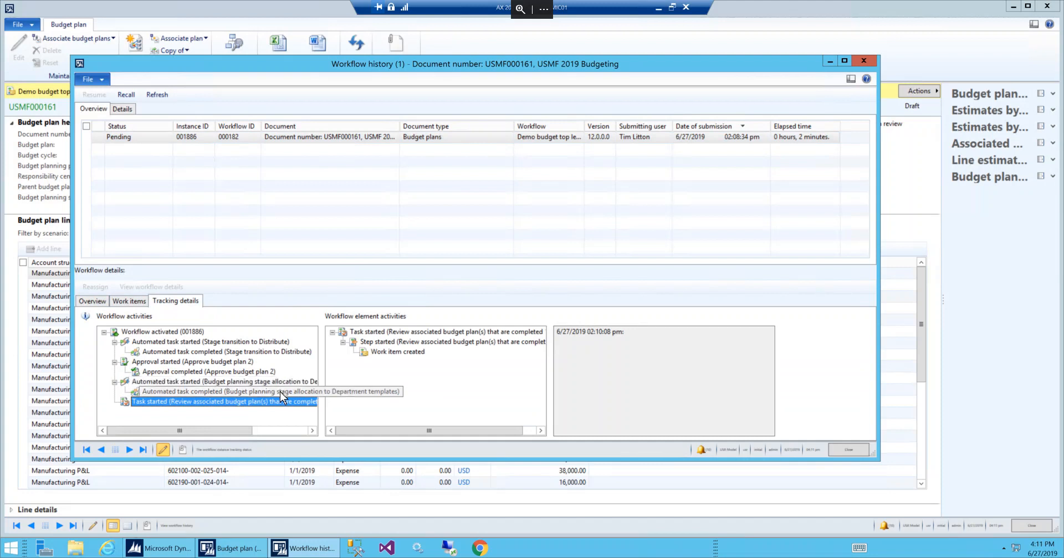
{"action": "left_click", "coordinate": [864, 62]}
{"action": "left_click", "coordinate": [1029, 526]}
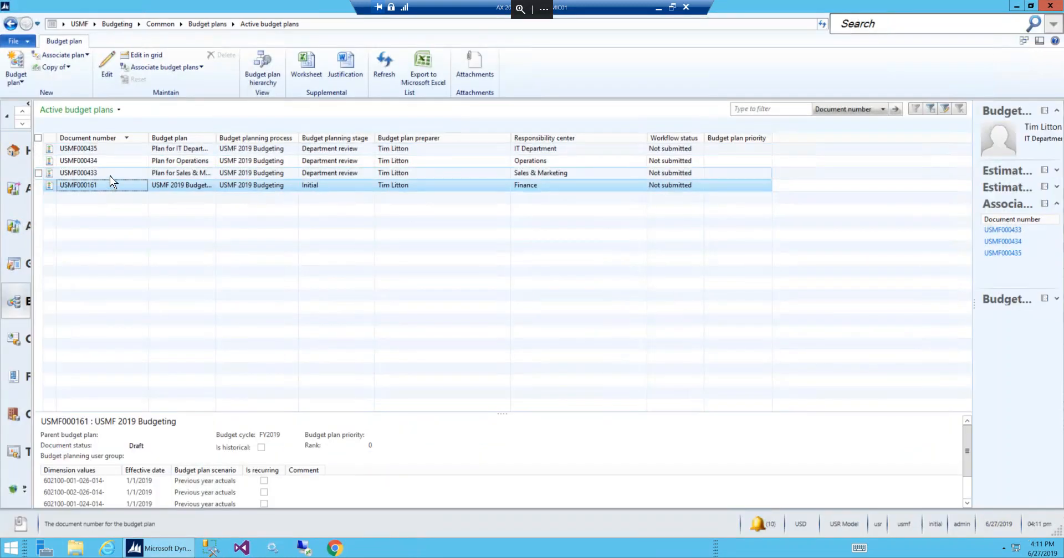
Open the Plan for Sales & Marketing, filter its lines by the Department requested scenario and show the plan header details
{"action": "left_click", "coordinate": [111, 174]}
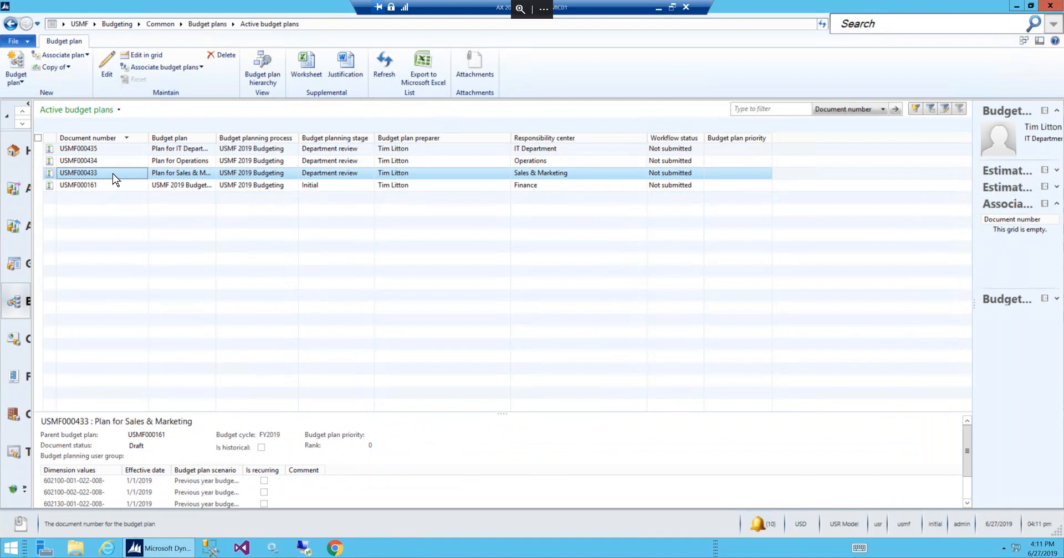
{"action": "double_click", "coordinate": [113, 176]}
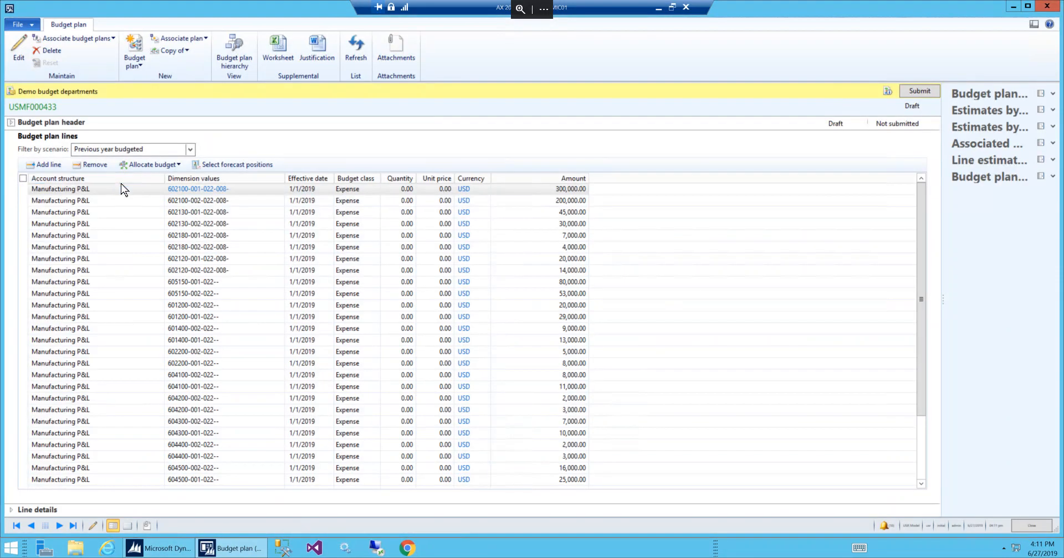
{"action": "mouse_move", "coordinate": [147, 230]}
{"action": "left_click", "coordinate": [190, 150]}
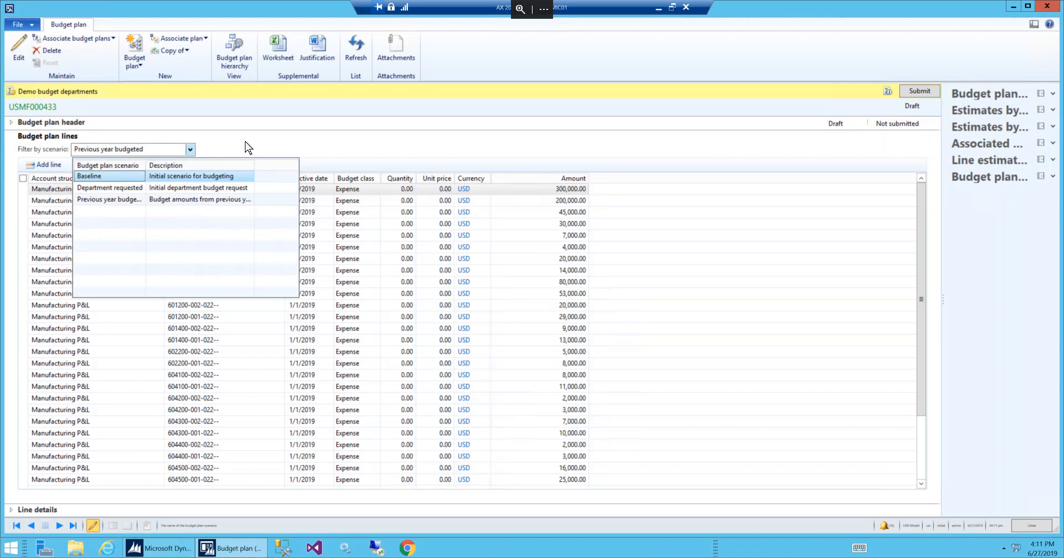
{"action": "left_click", "coordinate": [123, 192]}
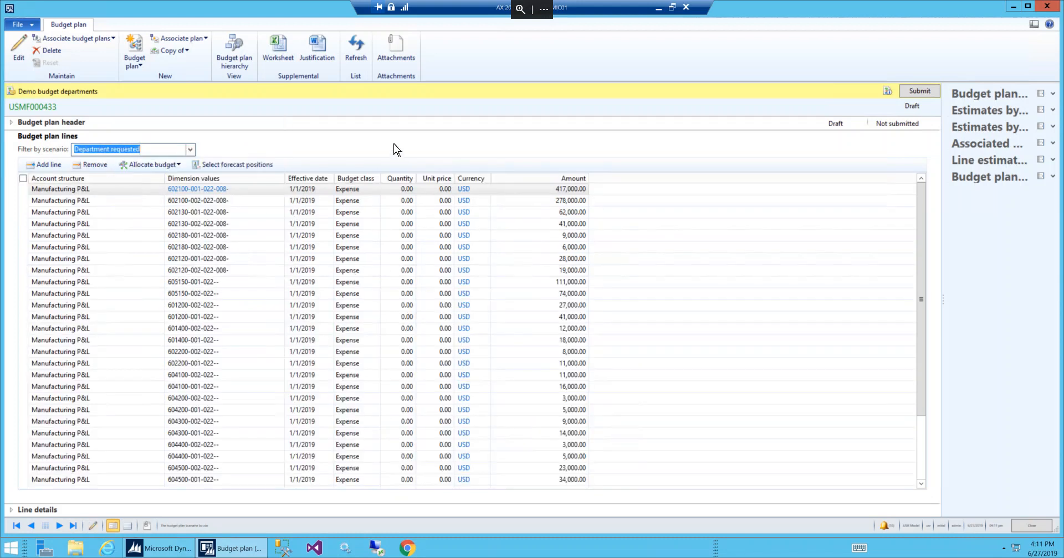
{"action": "mouse_move", "coordinate": [158, 548]}
{"action": "left_click", "coordinate": [157, 127]}
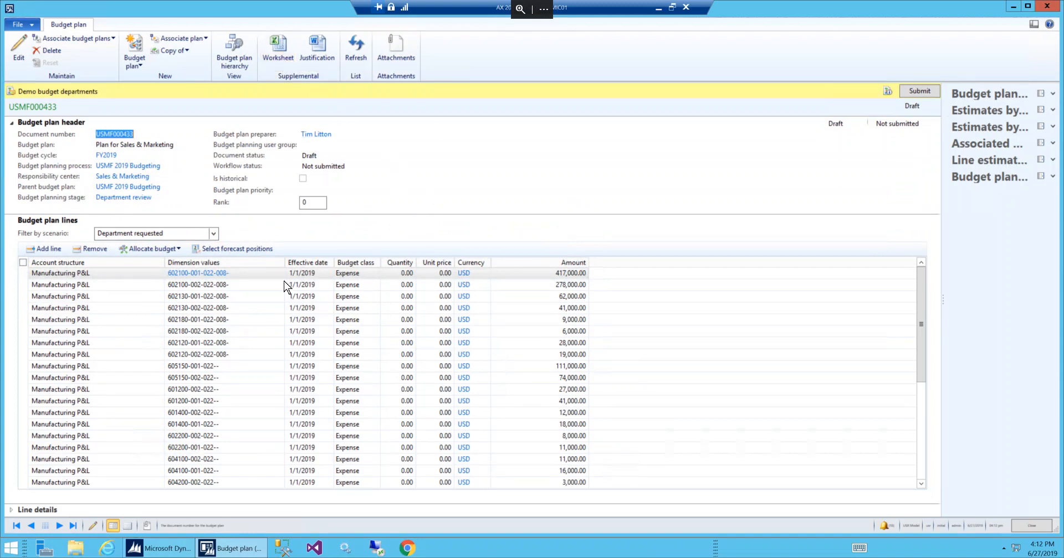
{"action": "mouse_move", "coordinate": [229, 282]}
{"action": "left_click", "coordinate": [539, 286]}
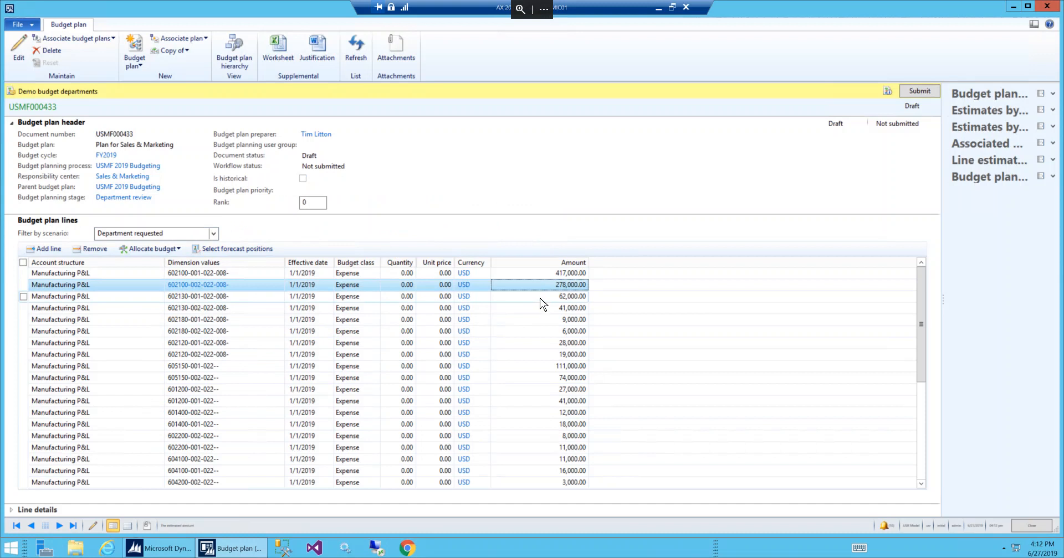
{"action": "left_click", "coordinate": [540, 299]}
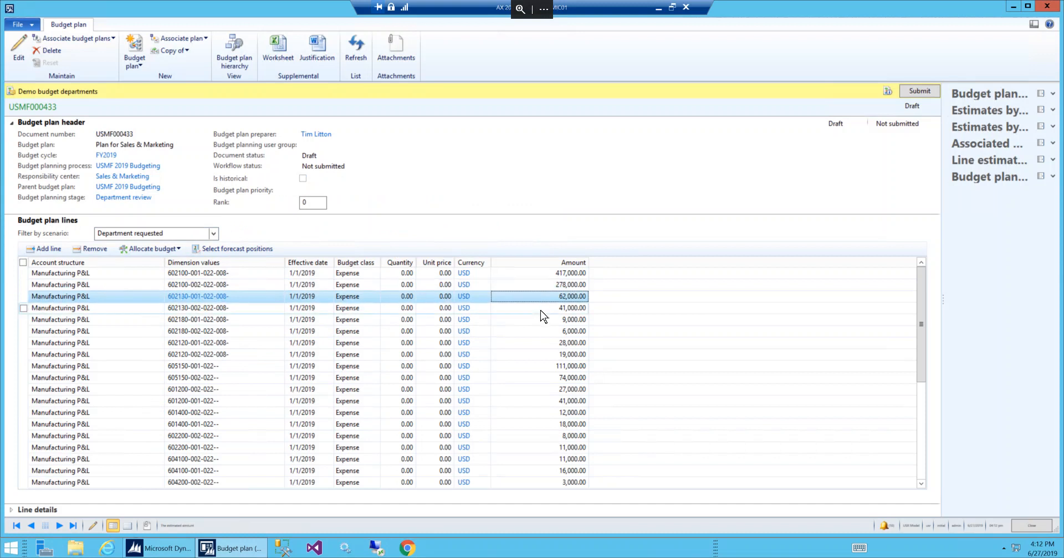
{"action": "left_click", "coordinate": [545, 277]}
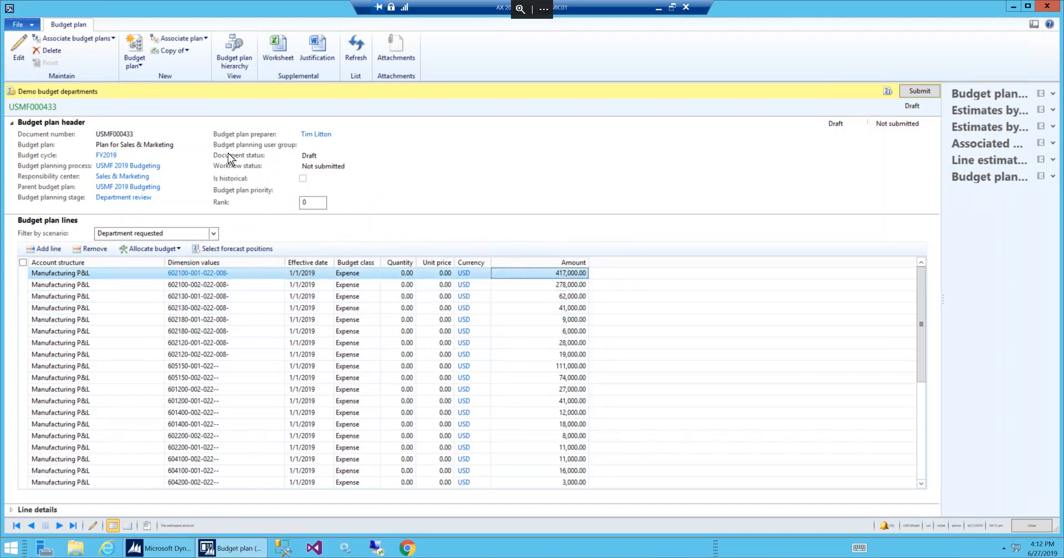
{"action": "left_click", "coordinate": [13, 54]}
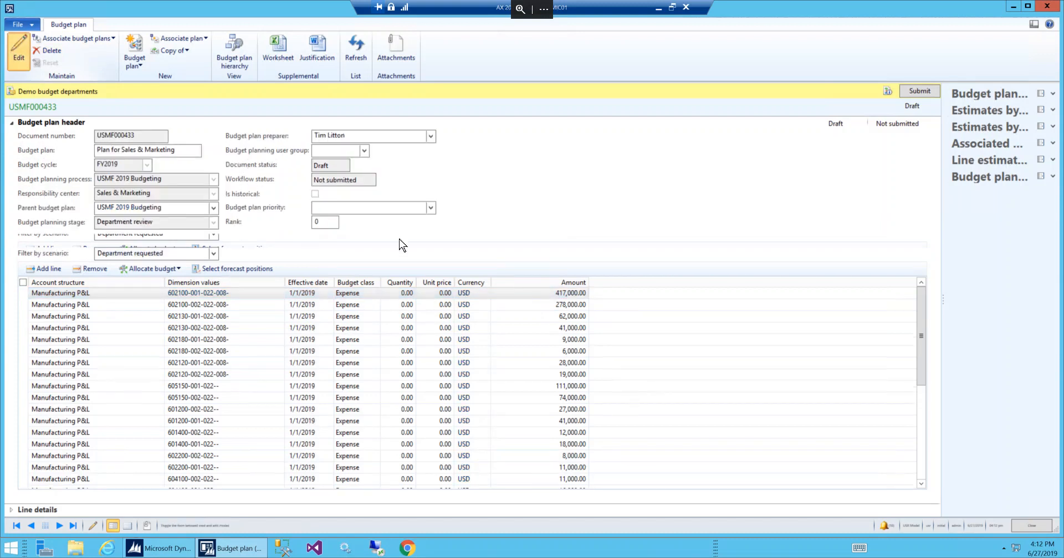
{"action": "left_click", "coordinate": [552, 294]}
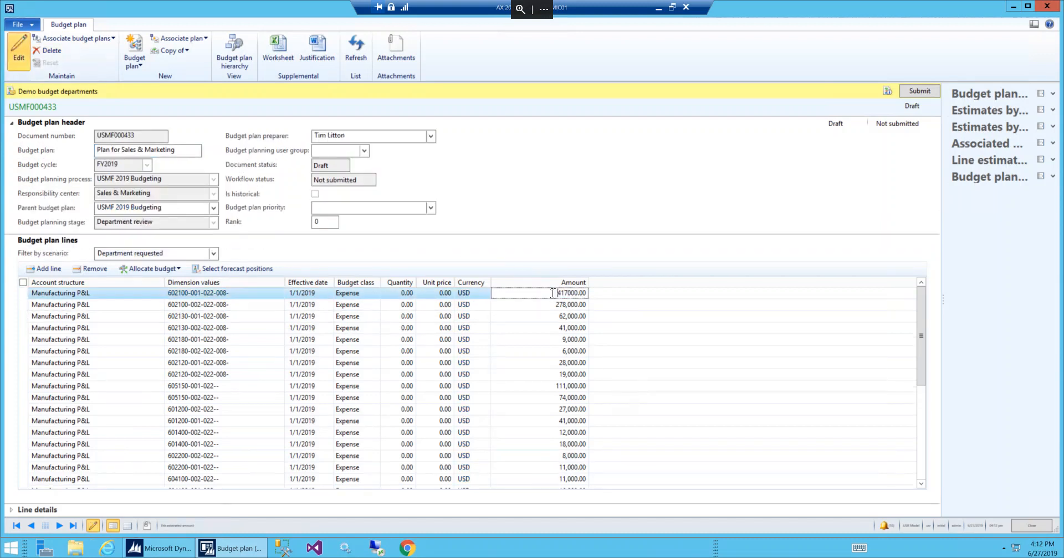
{"action": "left_click_drag", "start_coordinate": [554, 293], "coordinate": [598, 290]}
{"action": "type", "text": "425780"}
{"action": "left_click", "coordinate": [514, 306]}
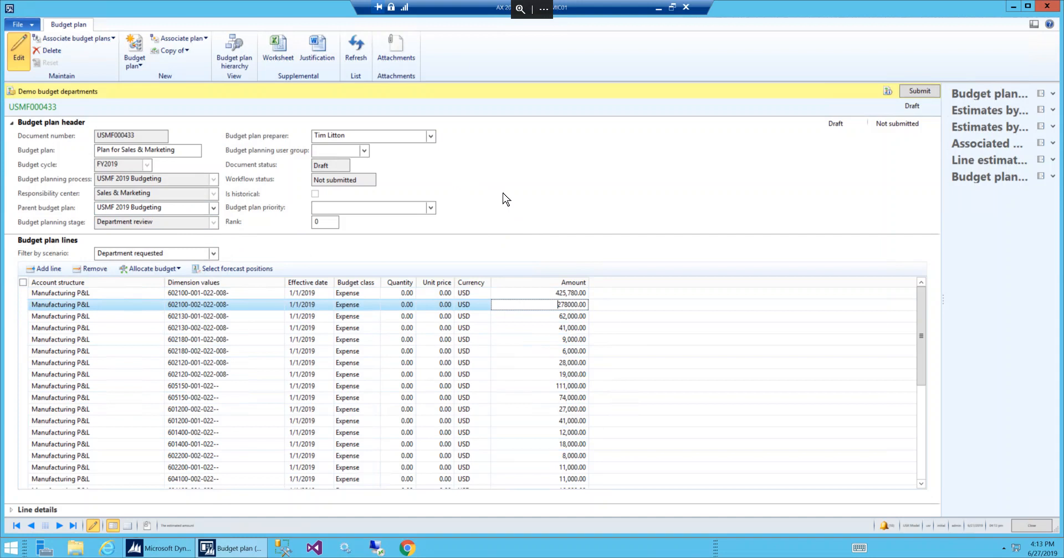
Submit the Plan for Sales & Marketing to workflow without a comment, refresh it and close the plan
{"action": "mouse_move", "coordinate": [158, 549]}
{"action": "left_click", "coordinate": [917, 92]}
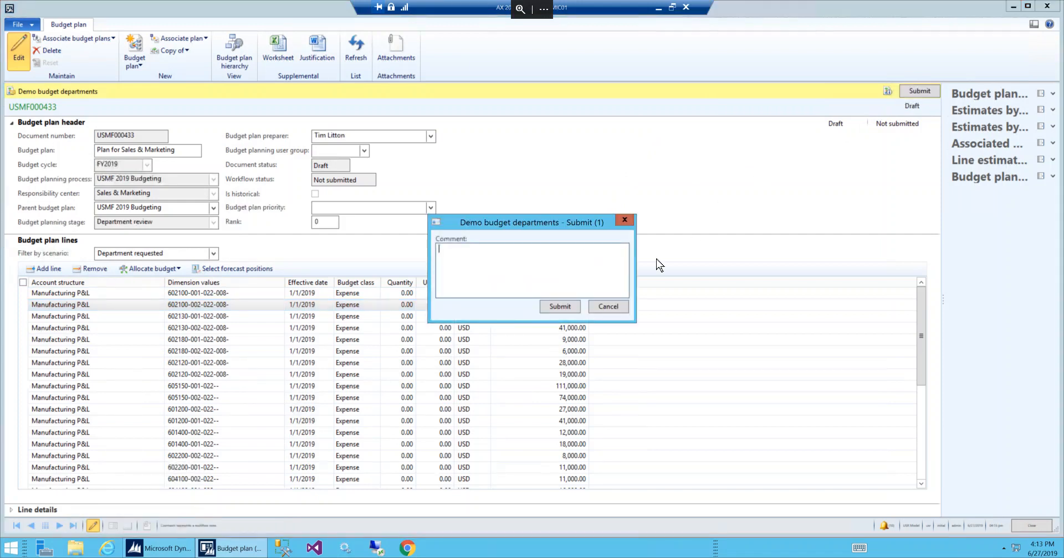
{"action": "left_click", "coordinate": [560, 307]}
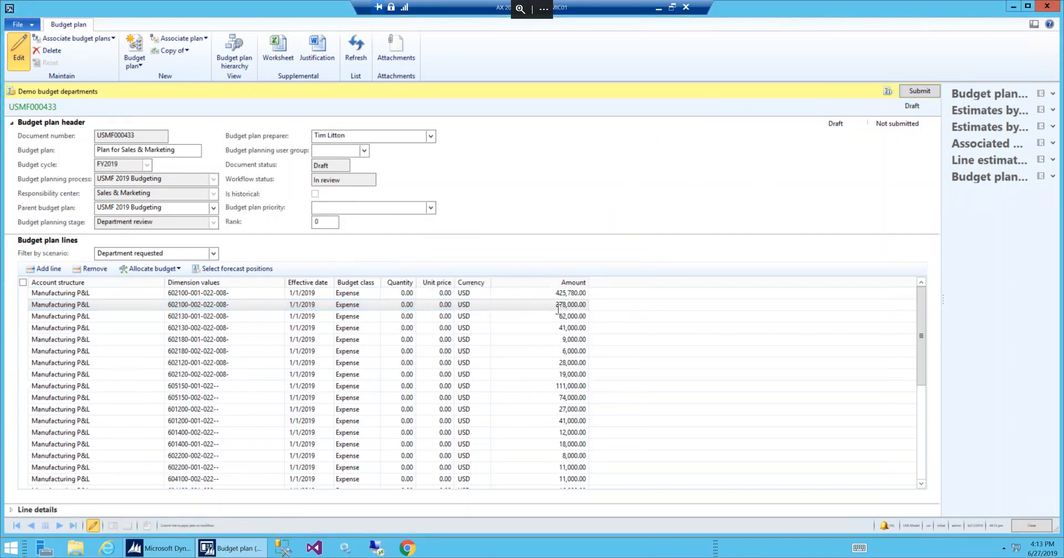
{"action": "left_click", "coordinate": [355, 43]}
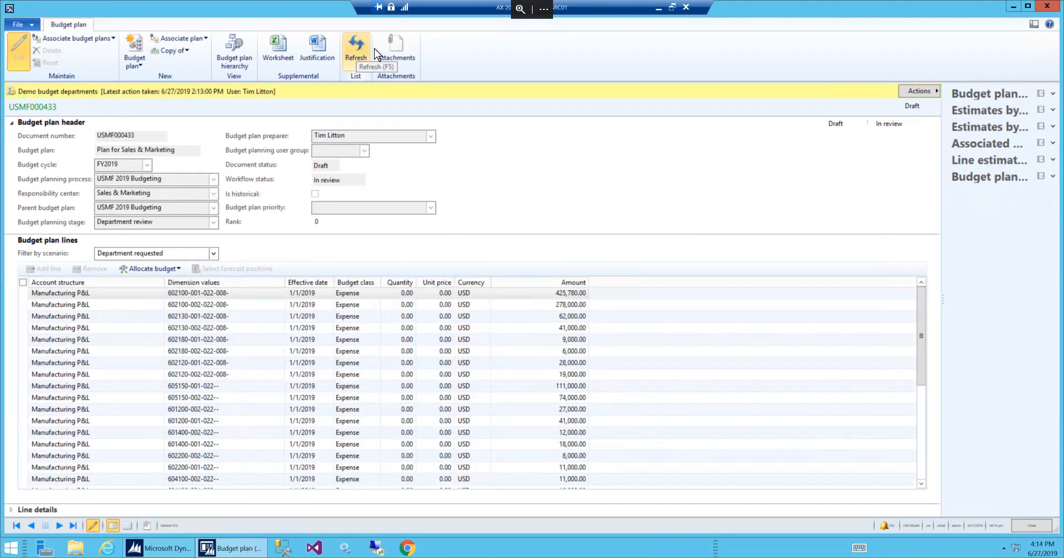
{"action": "left_click", "coordinate": [1032, 526]}
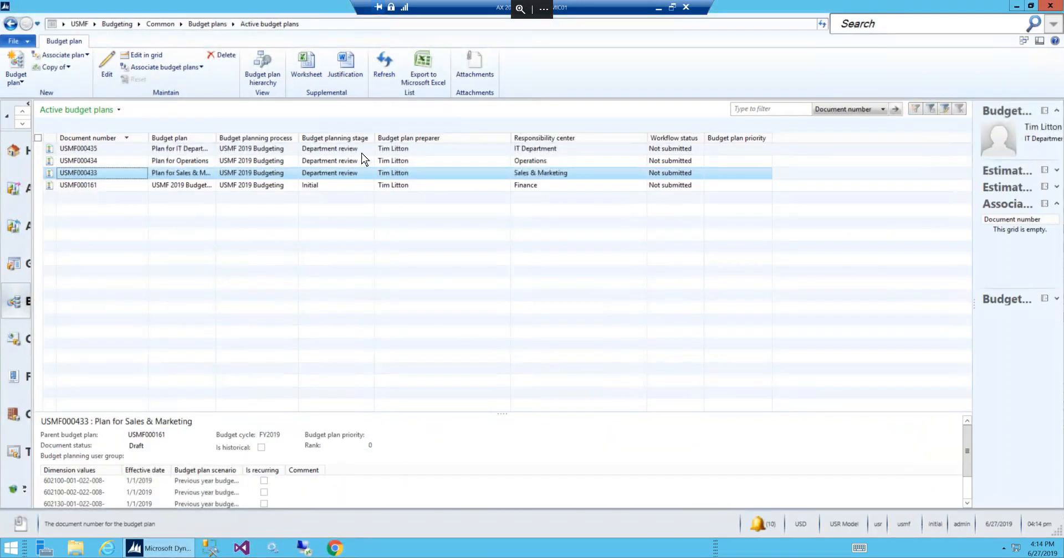
{"action": "double_click", "coordinate": [347, 161]}
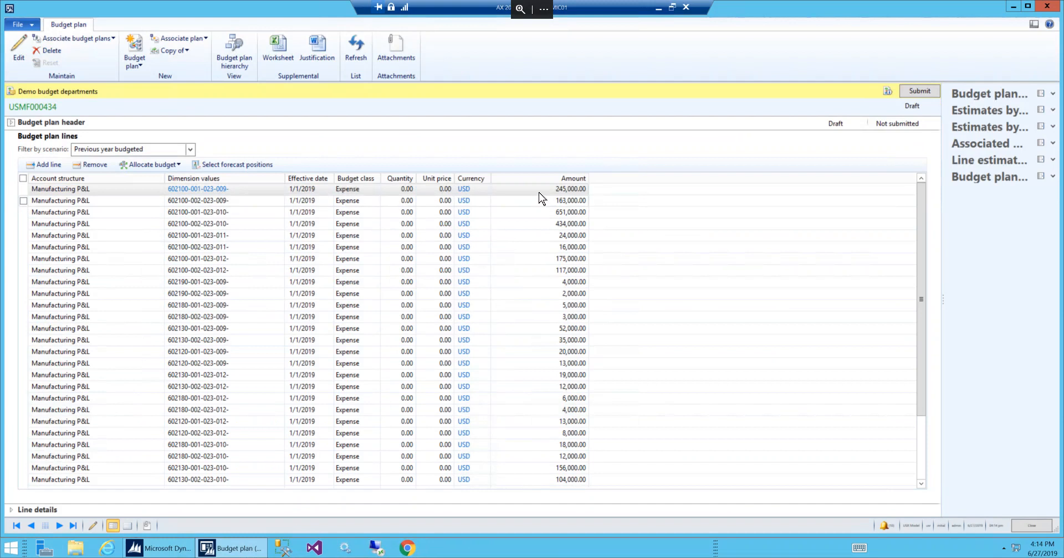
{"action": "left_click", "coordinate": [540, 123]}
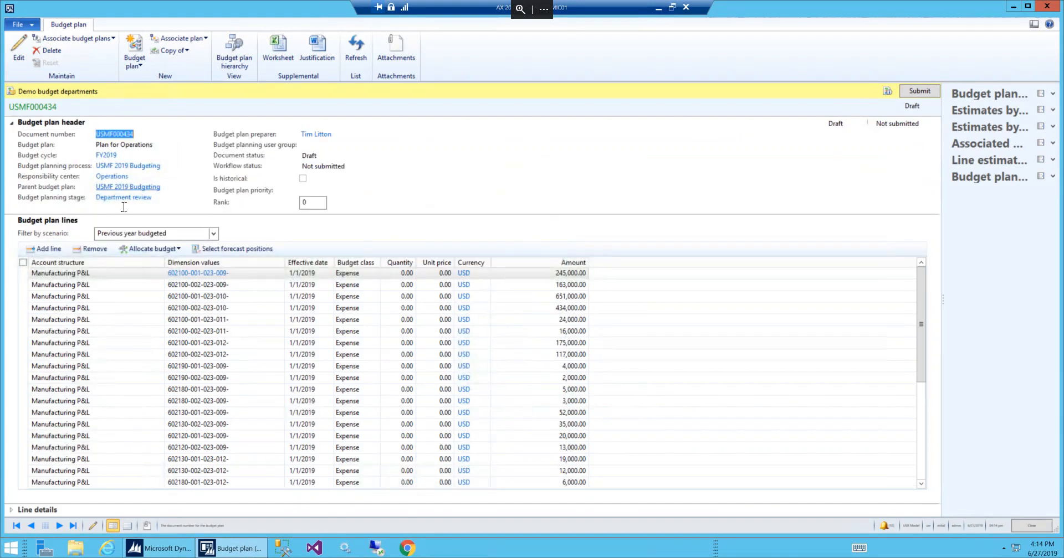
{"action": "left_click", "coordinate": [22, 52]}
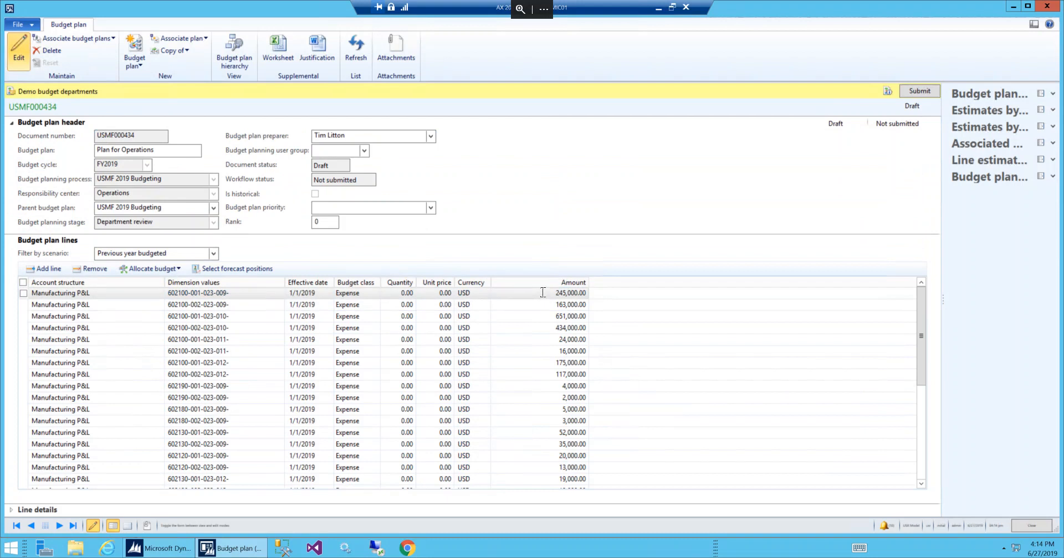
{"action": "left_click", "coordinate": [543, 292]}
{"action": "left_click_drag", "start_coordinate": [543, 293], "coordinate": [592, 297]}
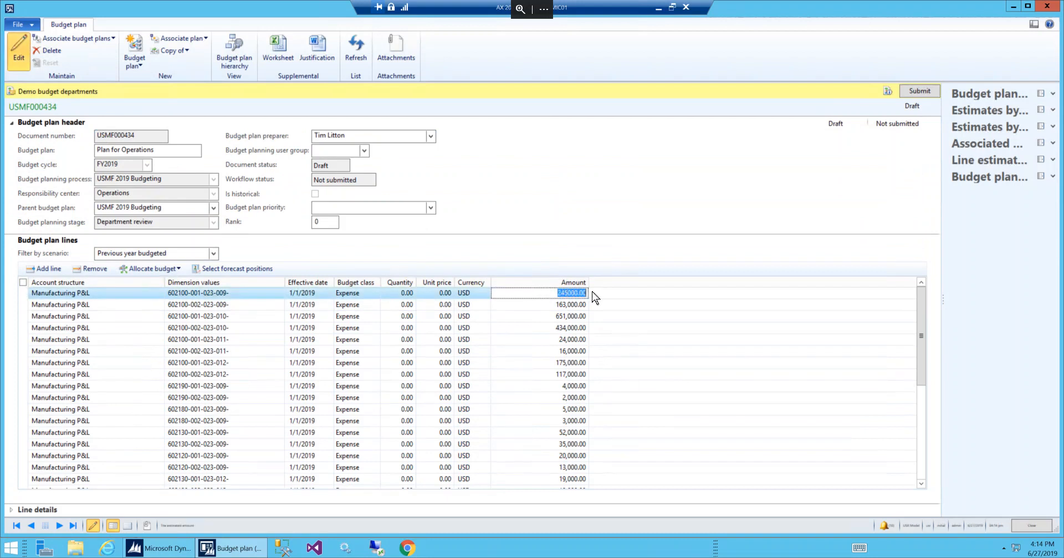
{"action": "type", "text": "237865"}
{"action": "key", "text": "Tab"}
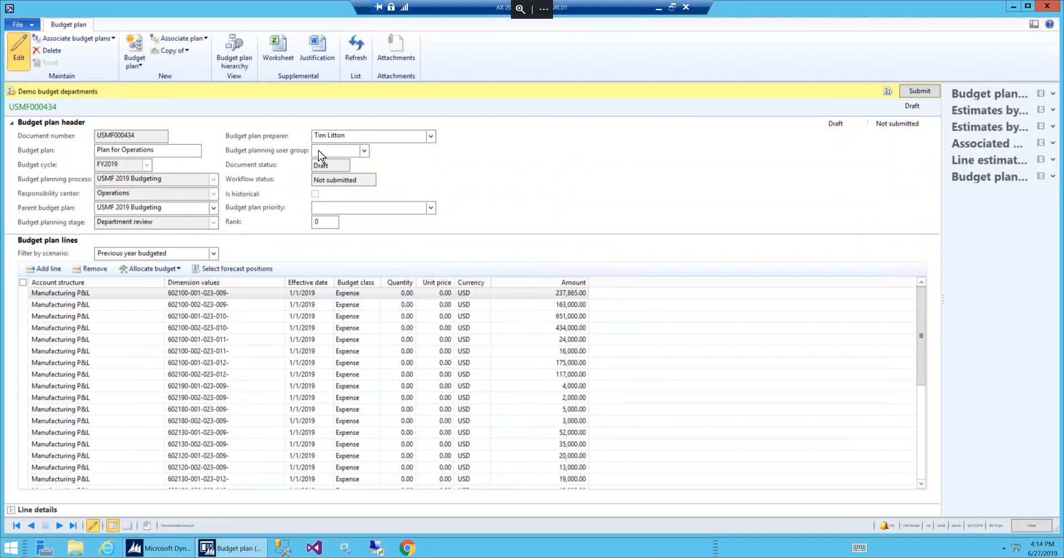
{"action": "left_click", "coordinate": [537, 304]}
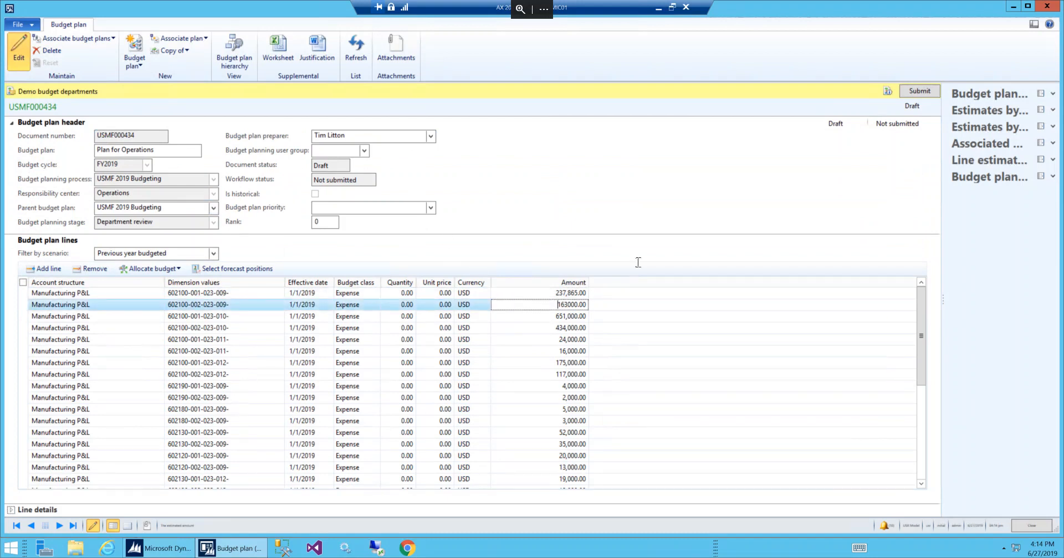
Submit the Plan for Operations to workflow without a comment, refresh it and close the plan
{"action": "left_click", "coordinate": [915, 91]}
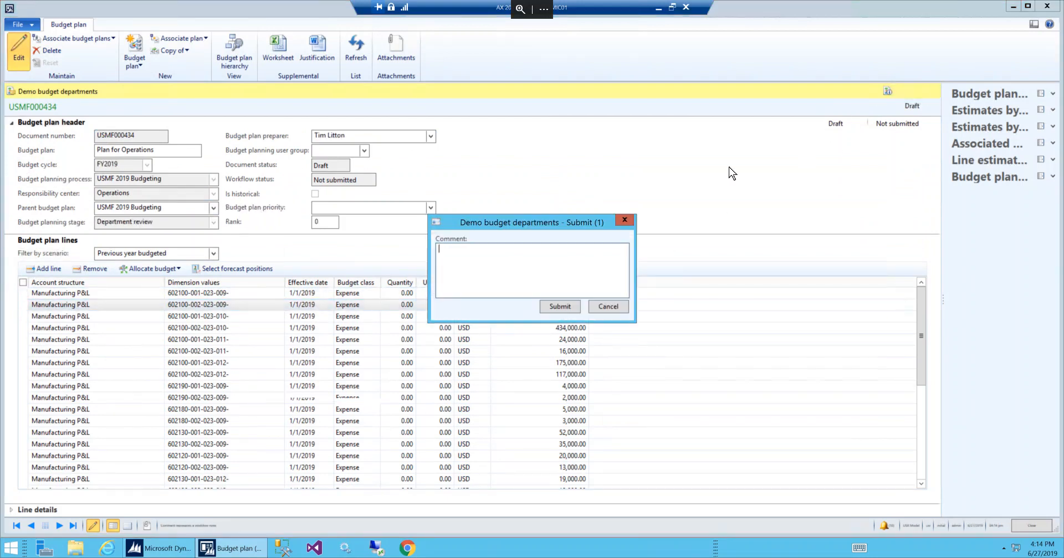
{"action": "left_click", "coordinate": [557, 309]}
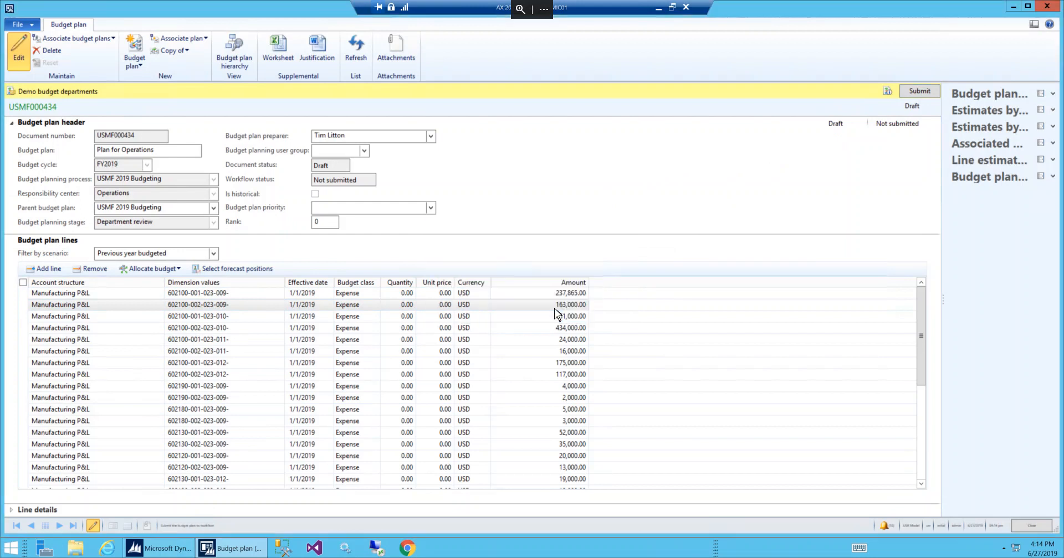
{"action": "left_click", "coordinate": [356, 43]}
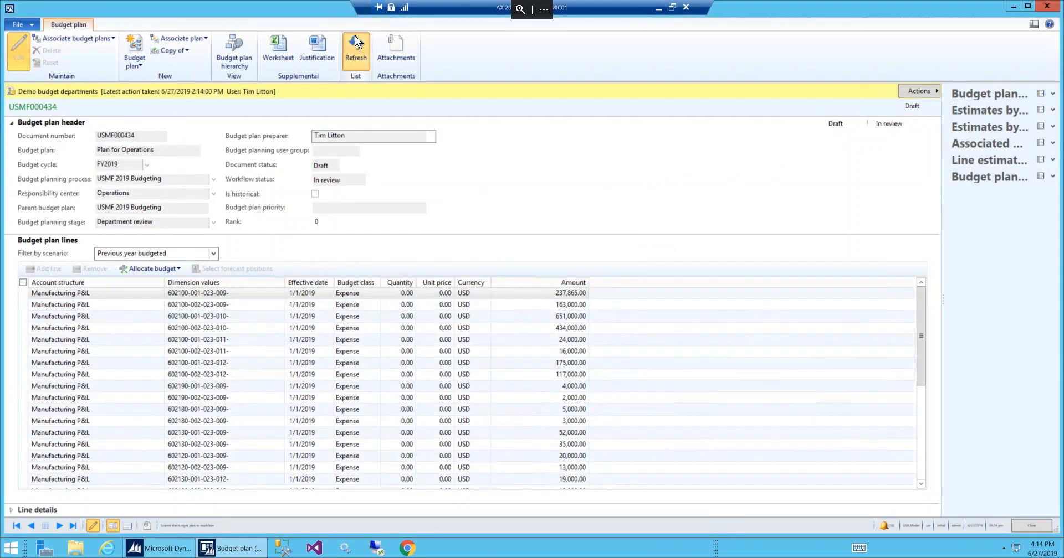
{"action": "left_click", "coordinate": [1036, 528]}
{"action": "double_click", "coordinate": [343, 150]}
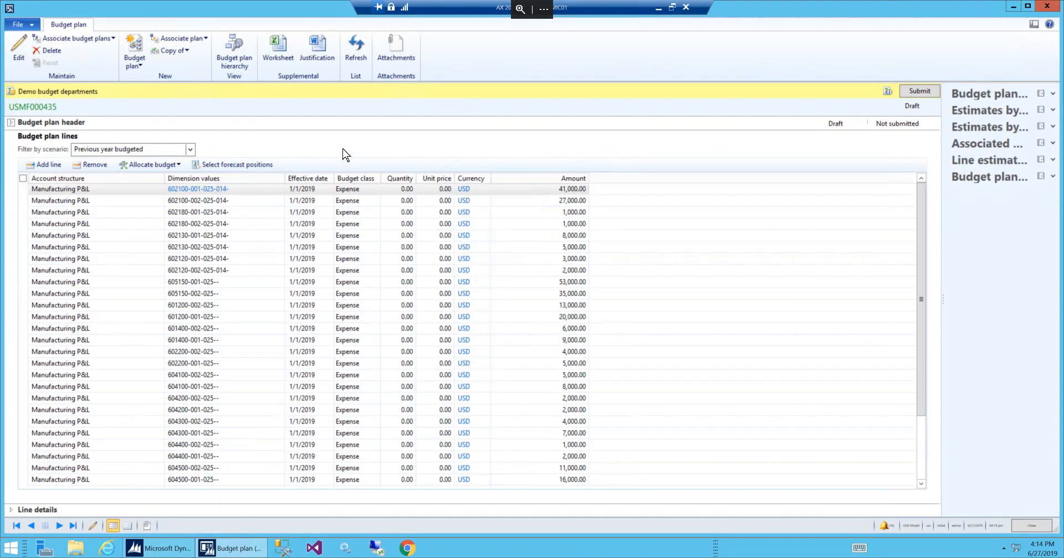
{"action": "left_click", "coordinate": [224, 127]}
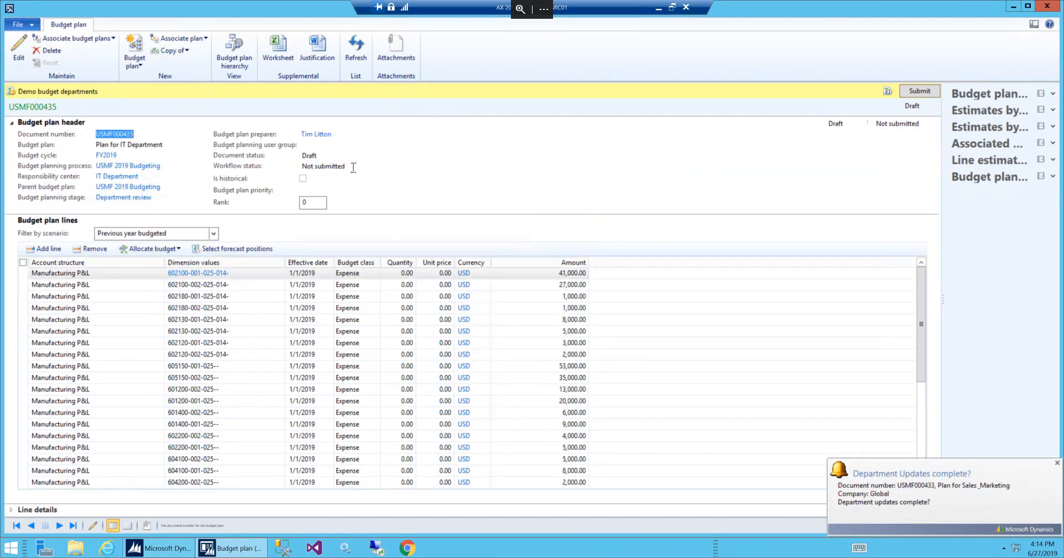
{"action": "left_click", "coordinate": [537, 274]}
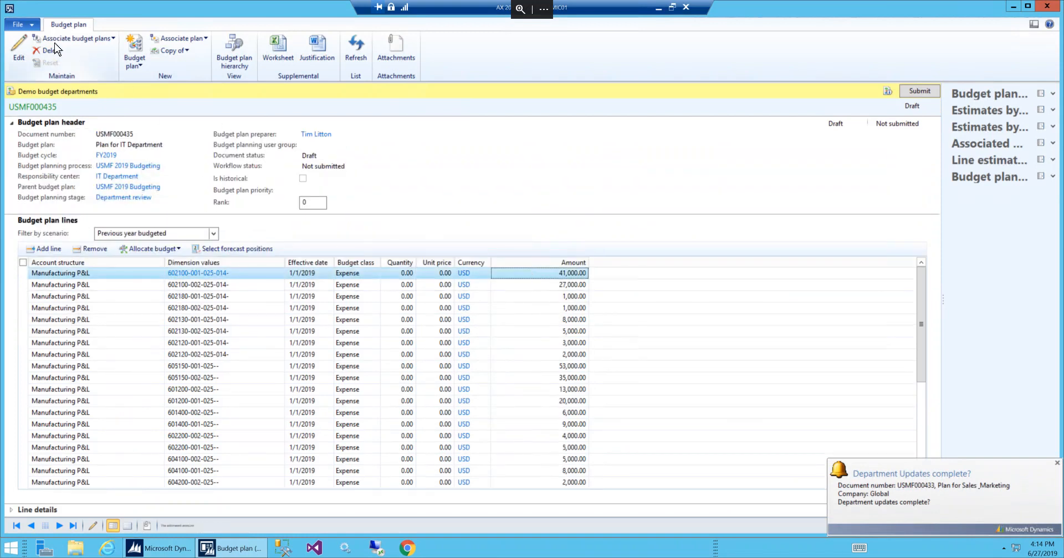
{"action": "left_click", "coordinate": [19, 50]}
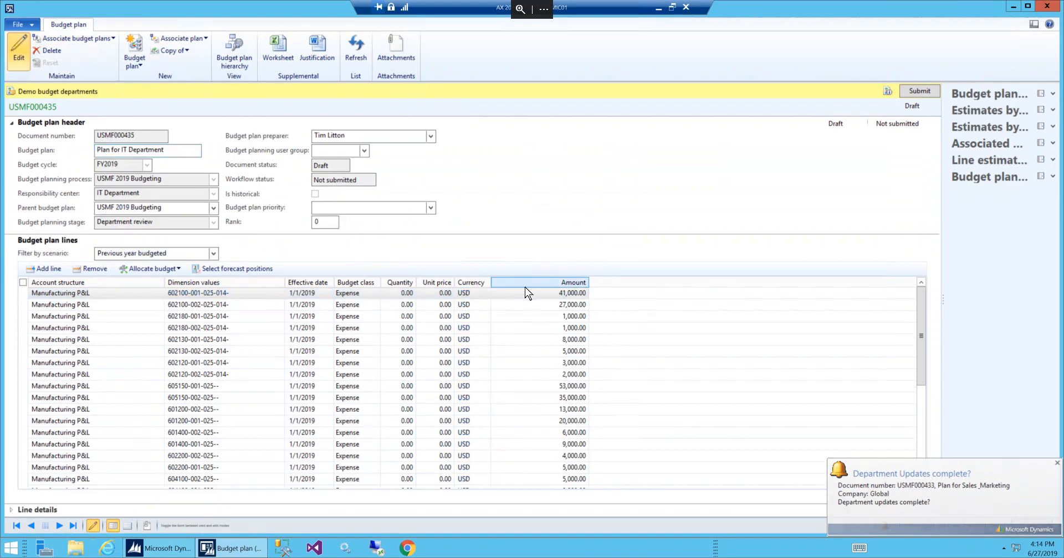
{"action": "left_click", "coordinate": [532, 293]}
{"action": "left_click_drag", "start_coordinate": [532, 293], "coordinate": [597, 297]}
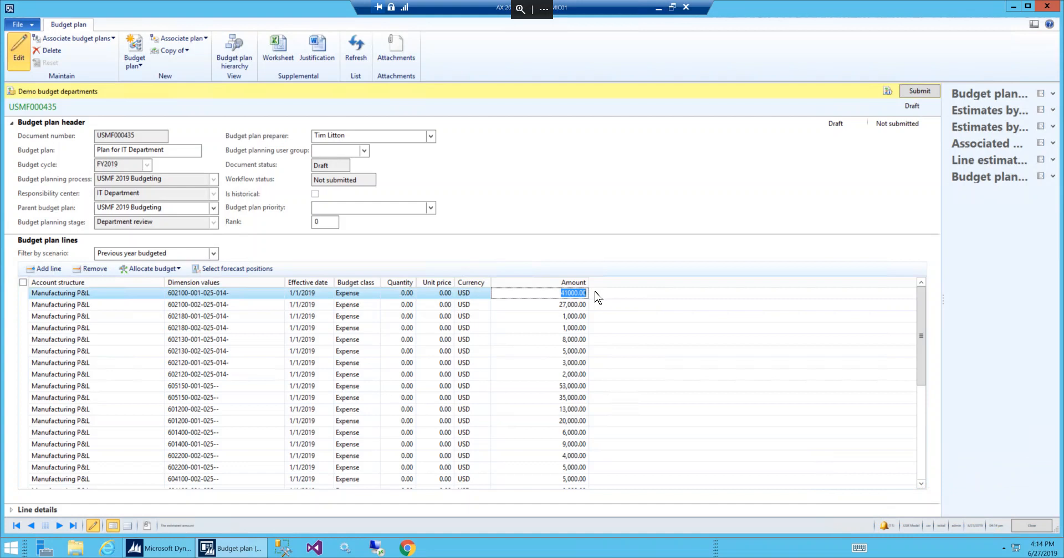
{"action": "type", "text": "4"}
{"action": "key", "text": "Tab"}
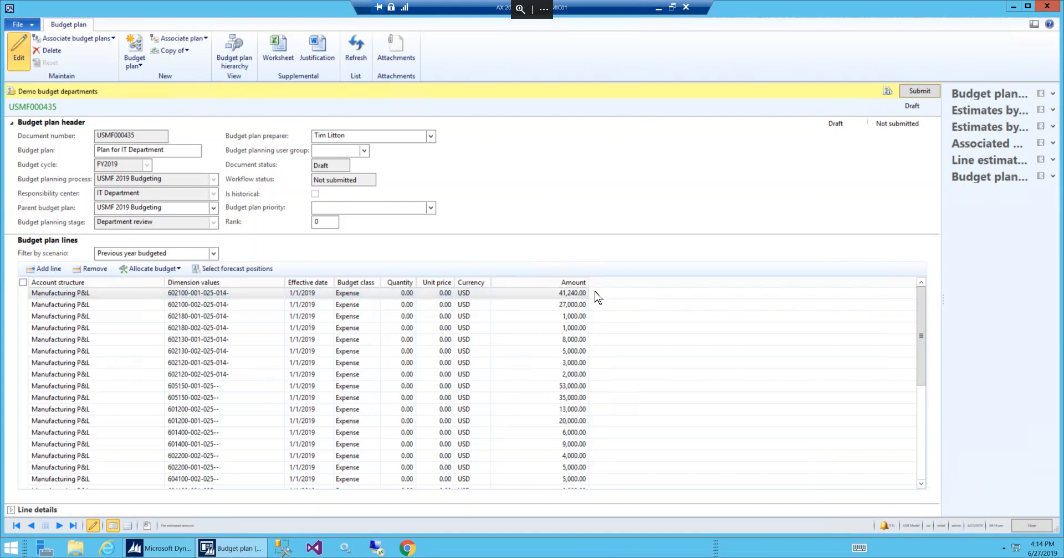
{"action": "left_click", "coordinate": [548, 304]}
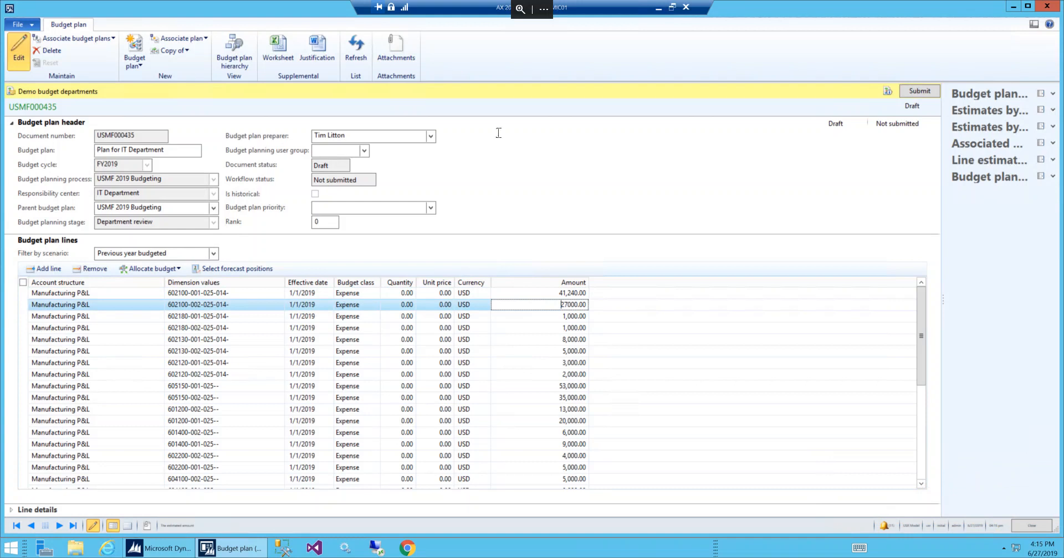
Submit the Plan for IT Department to workflow without a comment, refresh it and close the plan
{"action": "left_click", "coordinate": [913, 93]}
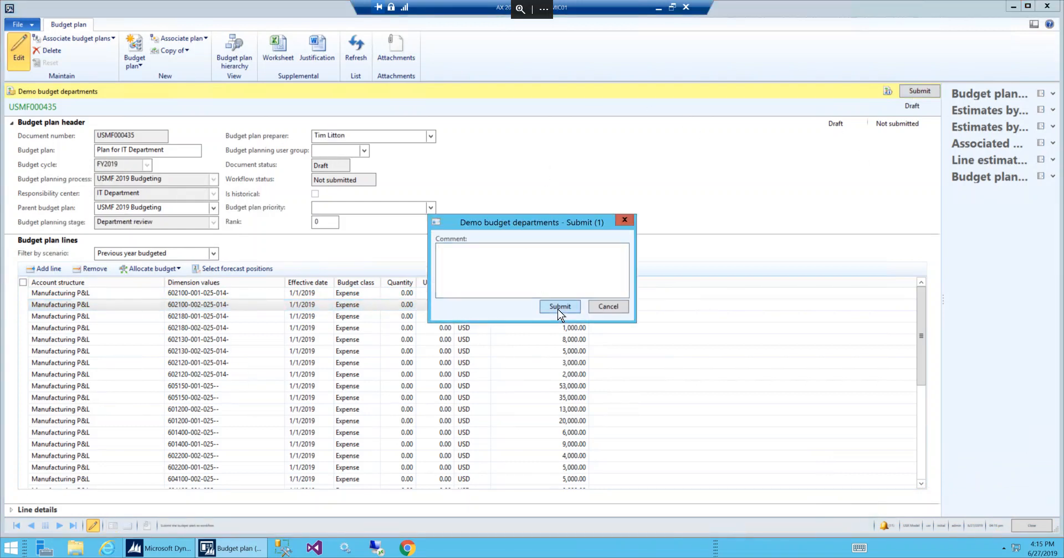
{"action": "left_click", "coordinate": [560, 306]}
{"action": "left_click", "coordinate": [355, 54]}
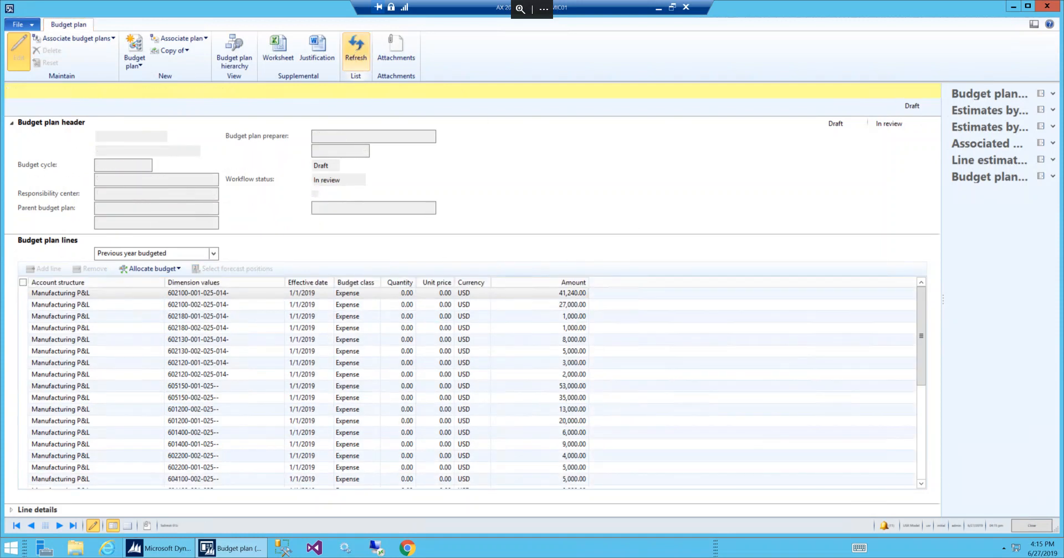
{"action": "left_click", "coordinate": [1032, 527]}
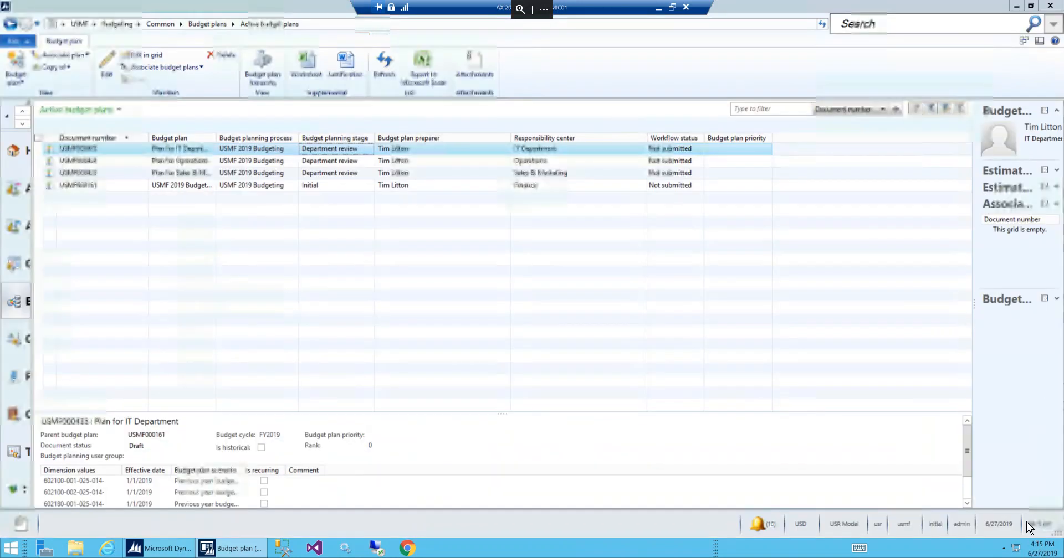
Refresh the active budget plans list and approve the Plan for Sales & Marketing without a comment
{"action": "left_click", "coordinate": [384, 64]}
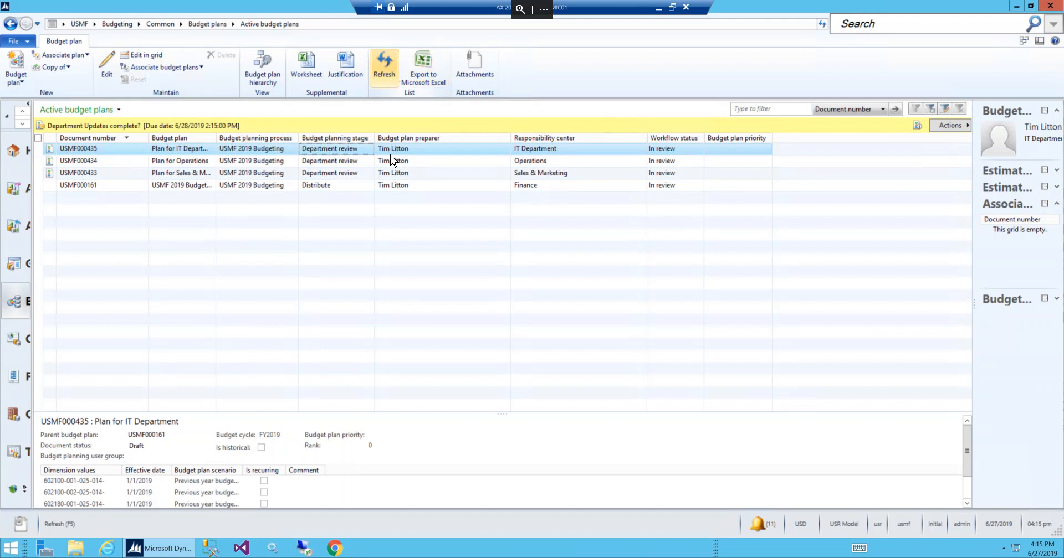
{"action": "left_click", "coordinate": [438, 173]}
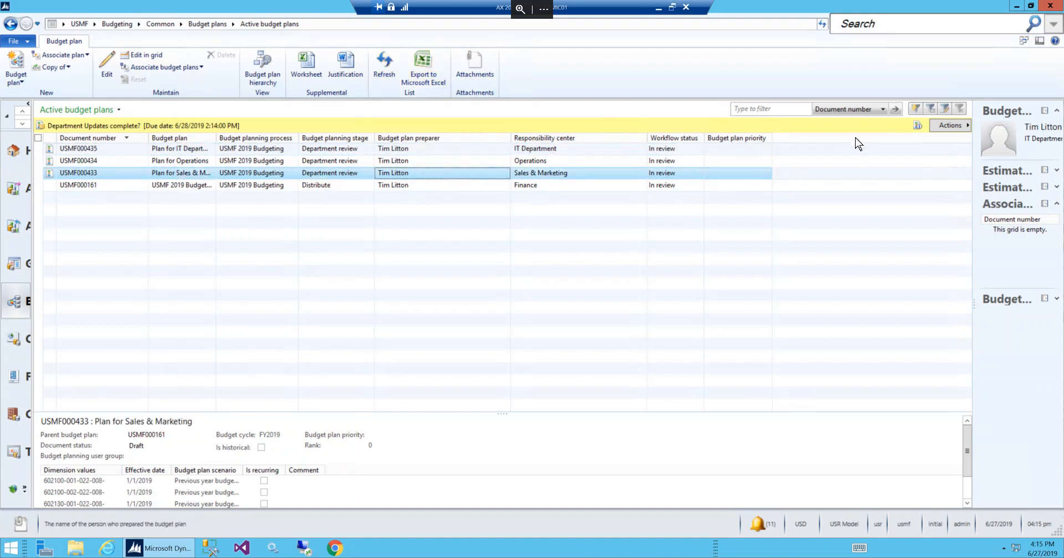
{"action": "left_click", "coordinate": [965, 127]}
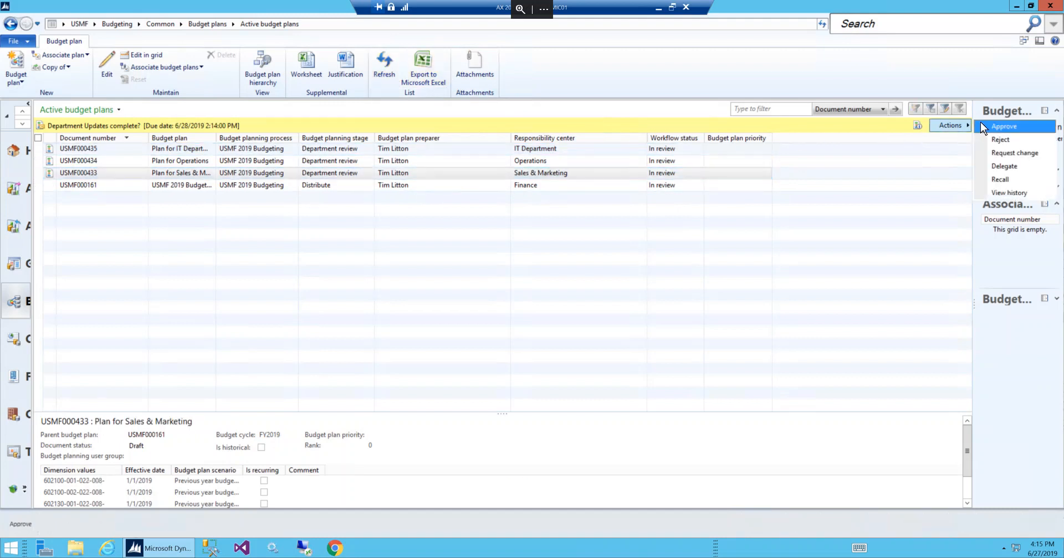
{"action": "left_click", "coordinate": [982, 132]}
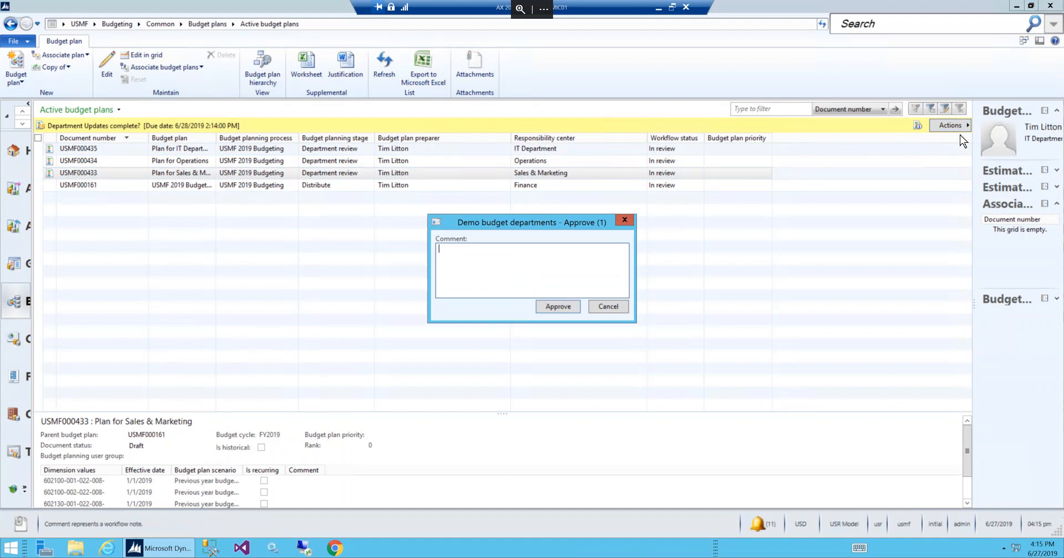
{"action": "left_click", "coordinate": [560, 308]}
Approve the department updates of the Plan for Operations without a comment
{"action": "left_click", "coordinate": [477, 162]}
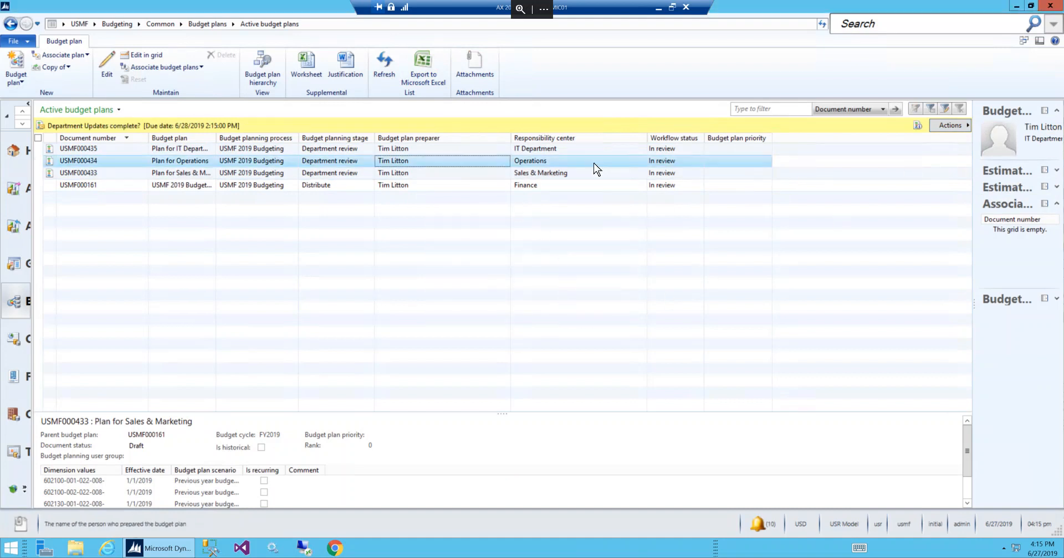
{"action": "left_click", "coordinate": [959, 128]}
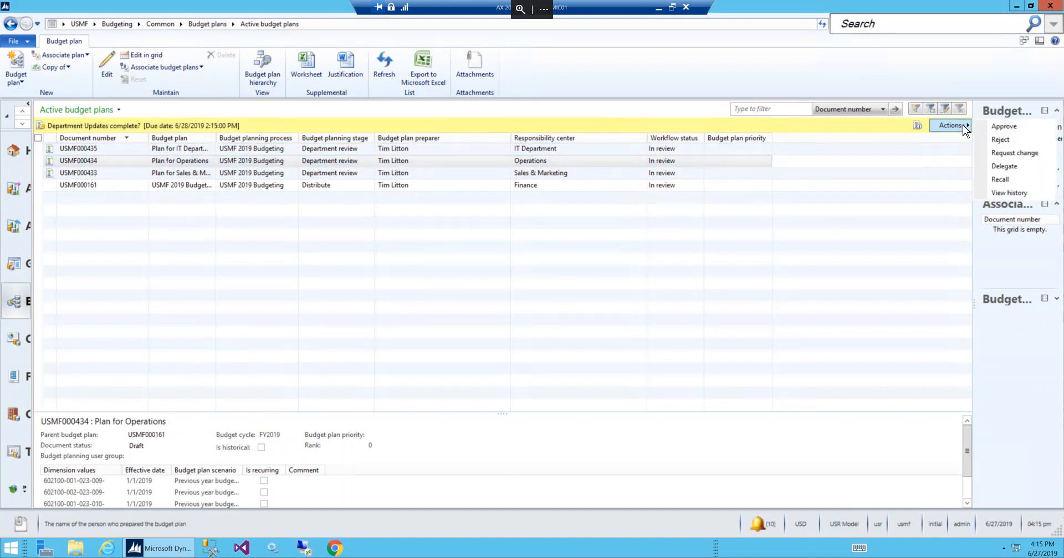
{"action": "left_click", "coordinate": [984, 137]}
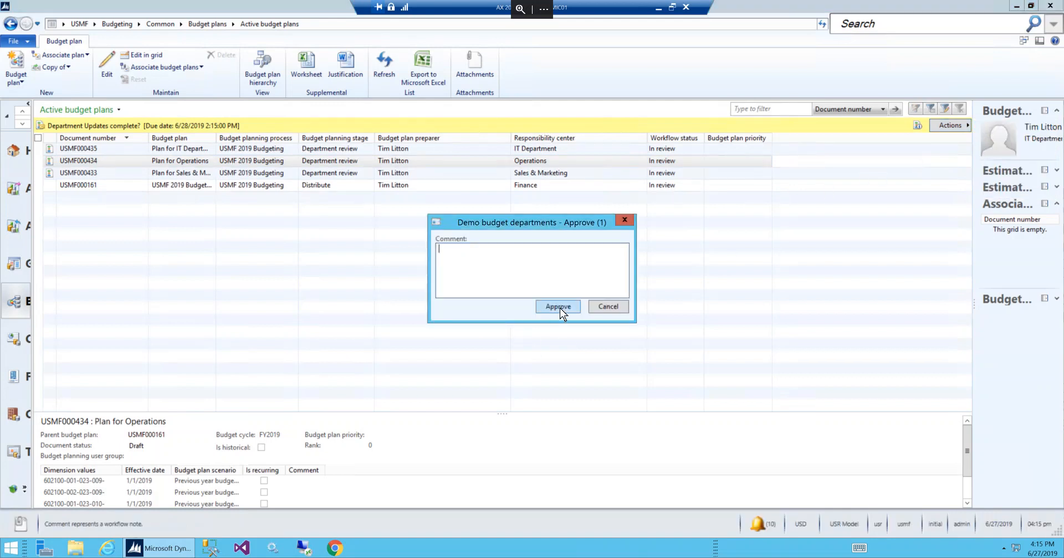
{"action": "left_click", "coordinate": [559, 309]}
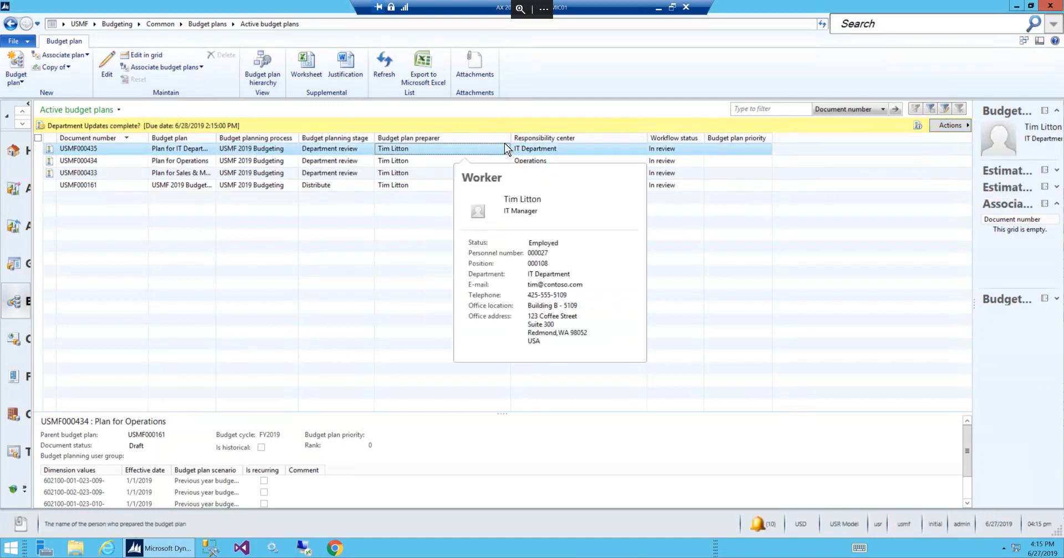
Approve the department updates of the Plan for IT Department without a comment
{"action": "left_click", "coordinate": [950, 126]}
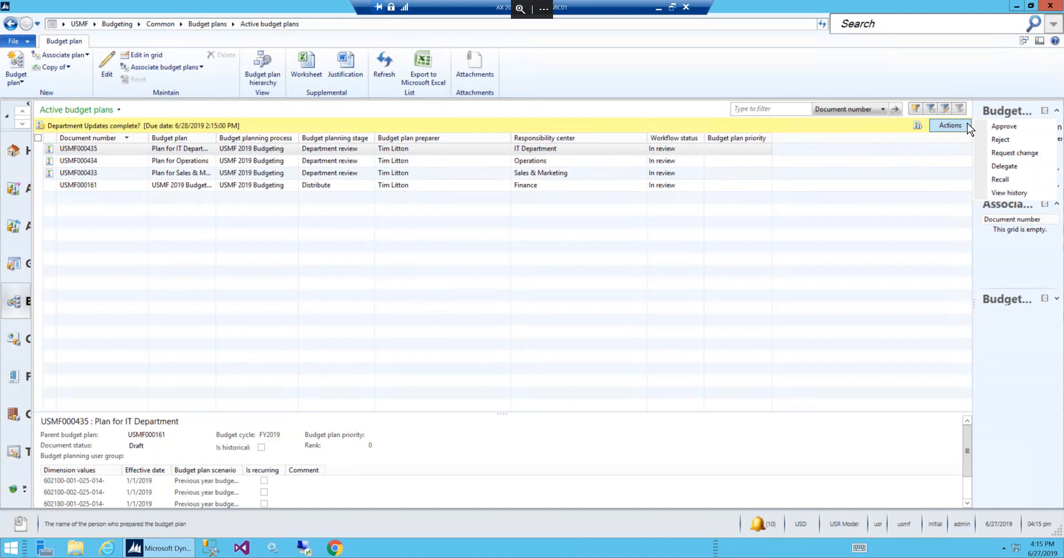
{"action": "left_click", "coordinate": [985, 129]}
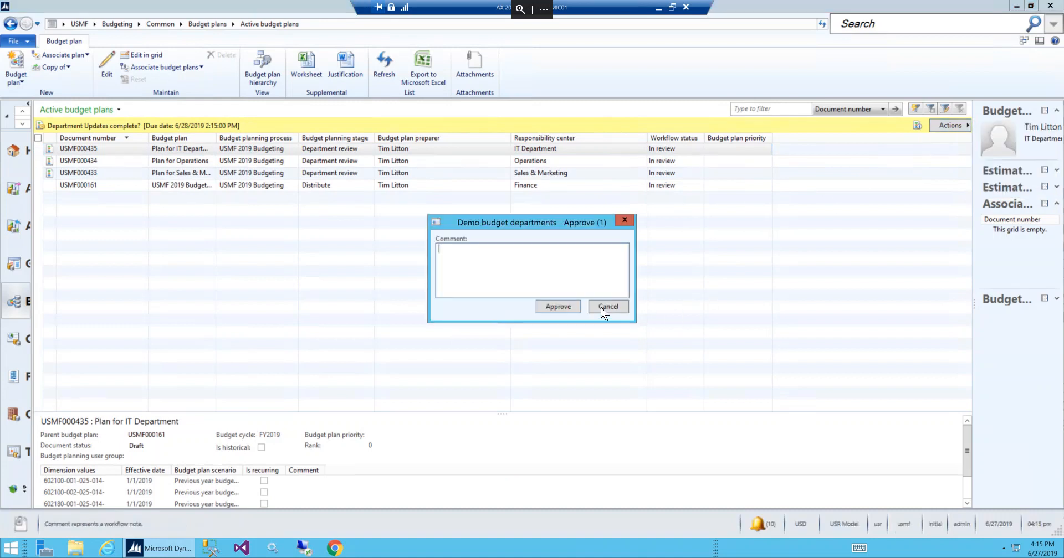
{"action": "left_click", "coordinate": [558, 308]}
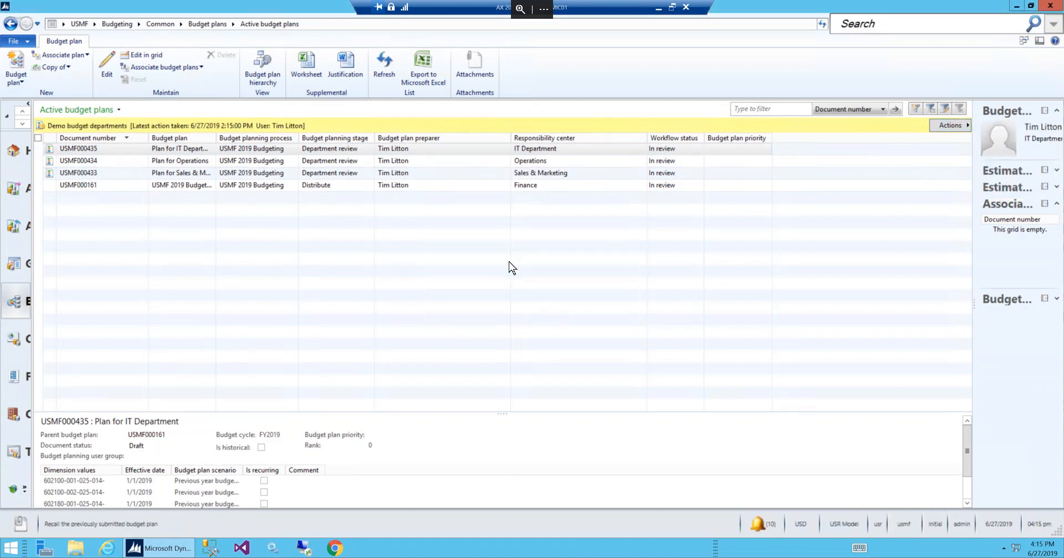
Refresh the active budget plans list repeatedly to check the planning stage and workflow status of the approved department plans
{"action": "left_click", "coordinate": [382, 62]}
{"action": "left_click", "coordinate": [382, 62]}
{"action": "left_click", "coordinate": [382, 62]}
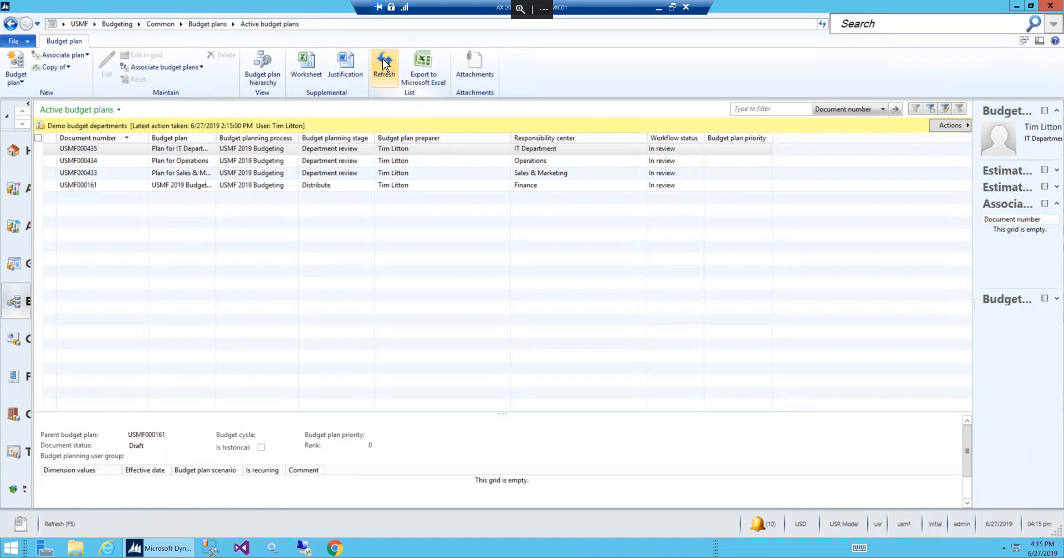
{"action": "left_click", "coordinate": [382, 62]}
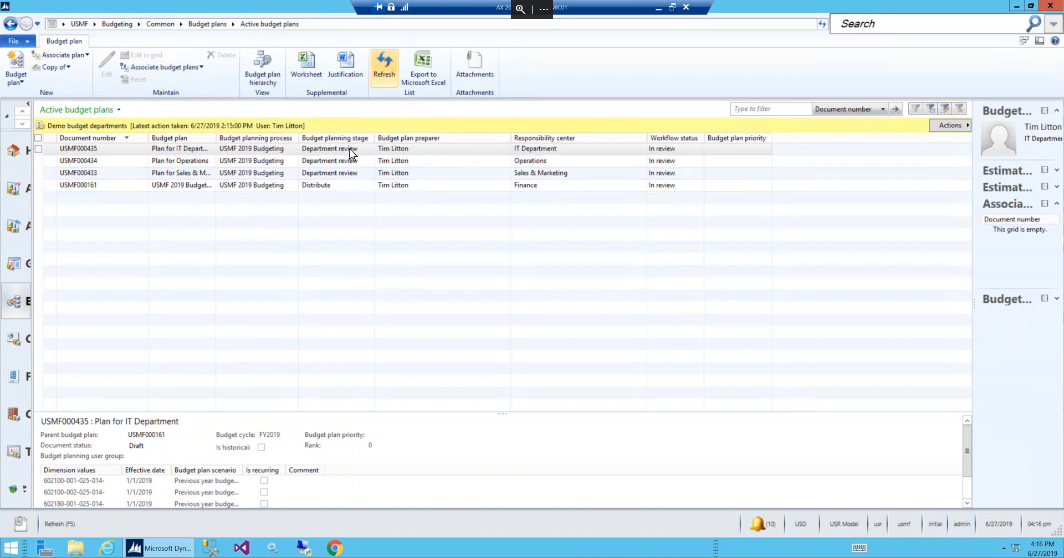
{"action": "left_click", "coordinate": [384, 63]}
Select the USMF 2019 Budgeting plan, widen the related information area to show its associated plans' stages, and refresh the list
{"action": "left_click", "coordinate": [423, 186]}
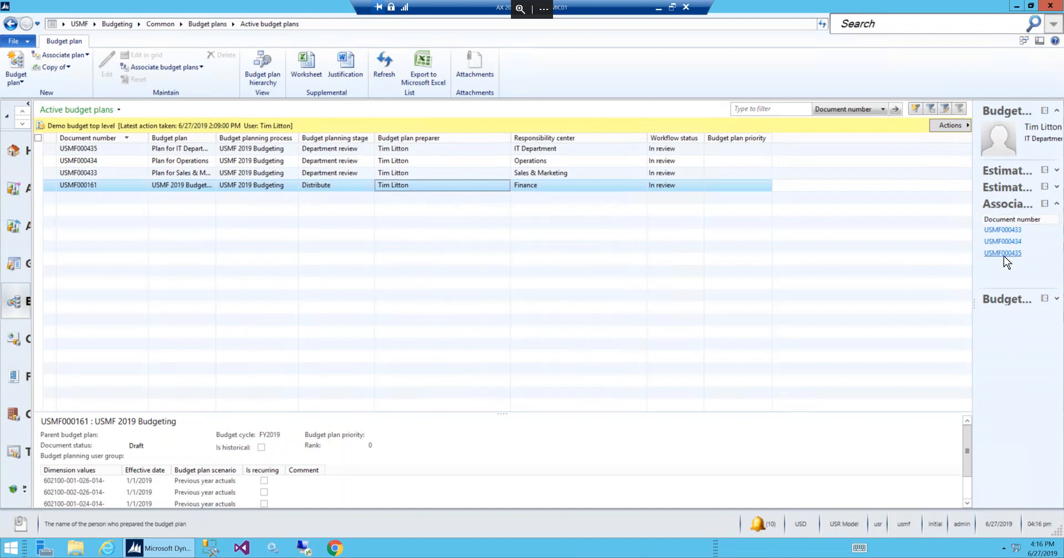
{"action": "left_click_drag", "start_coordinate": [972, 305], "coordinate": [893, 306]}
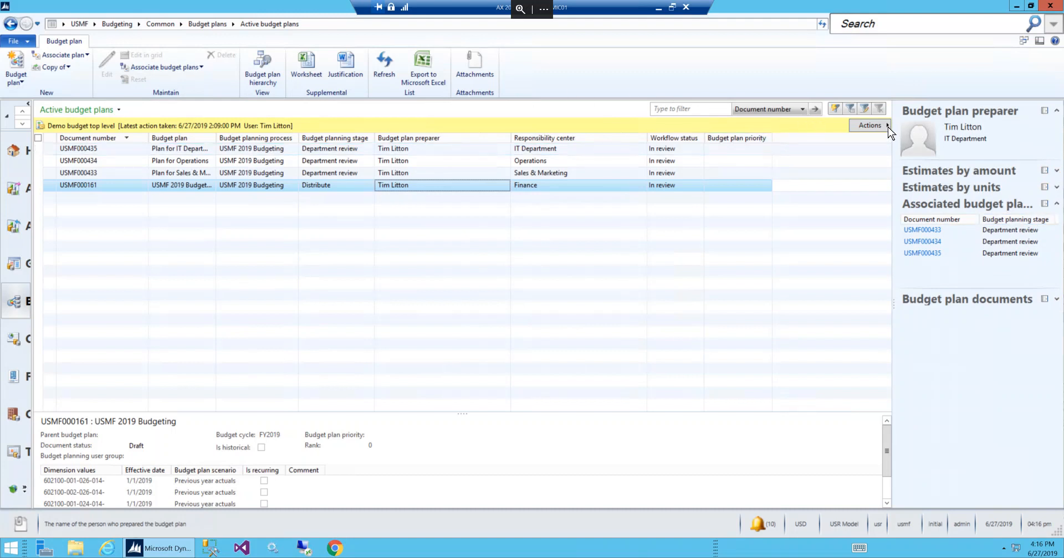
{"action": "left_click", "coordinate": [385, 64]}
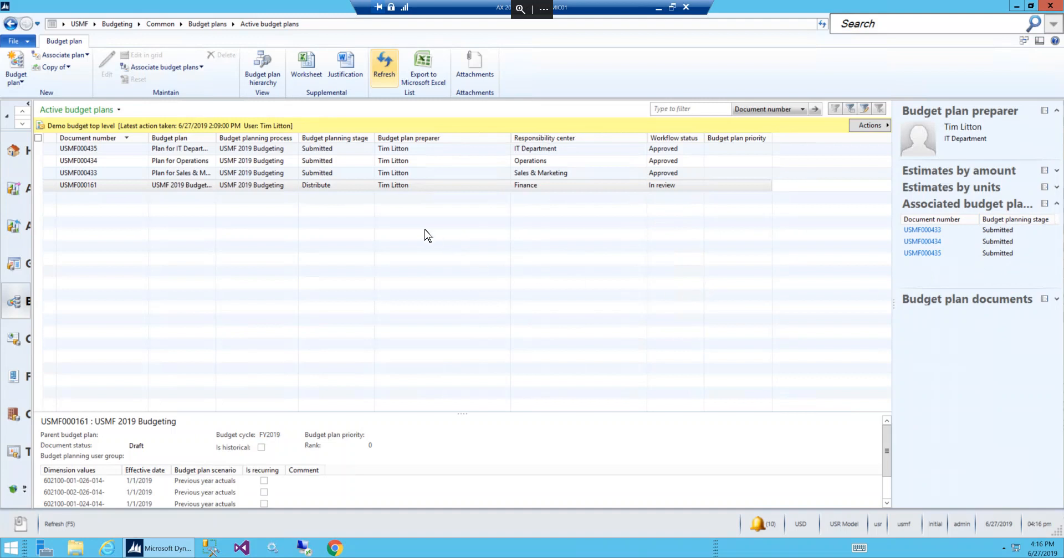
Open the USMF 2019 Budgeting plan, check its available scenarios with the lines filtered by Baseline, and expand the budget plan header
{"action": "double_click", "coordinate": [343, 188]}
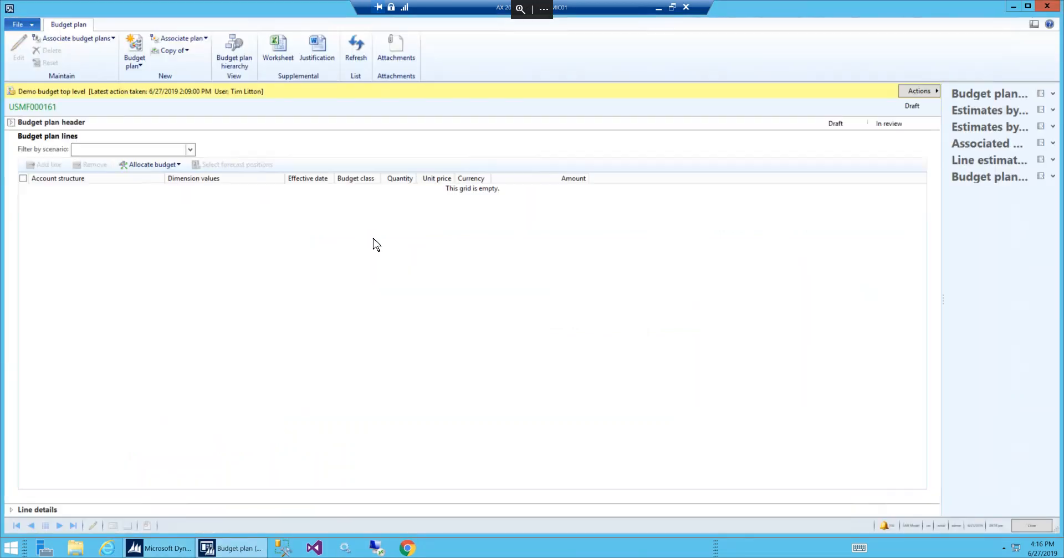
{"action": "left_click", "coordinate": [191, 149]}
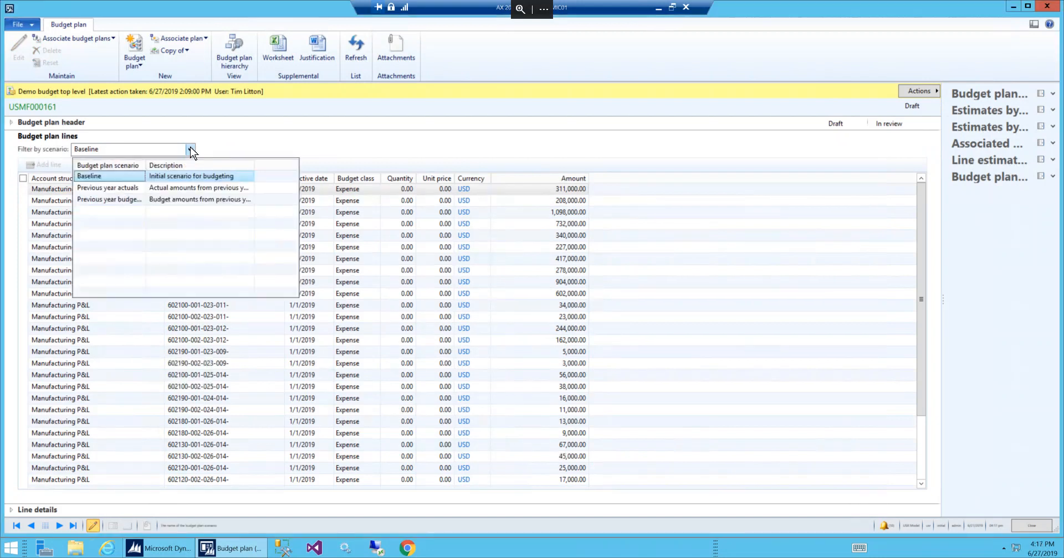
{"action": "left_click", "coordinate": [190, 149]}
{"action": "left_click", "coordinate": [195, 125]}
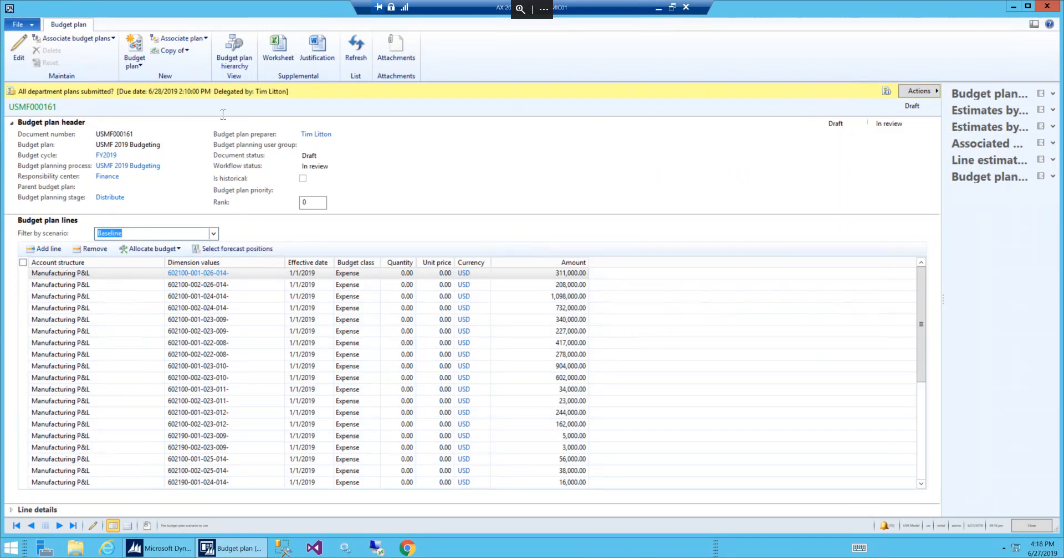
Complete the "All department plans submitted?" workflow task of the USMF 2019 Budgeting plan without a comment
{"action": "left_click", "coordinate": [936, 94]}
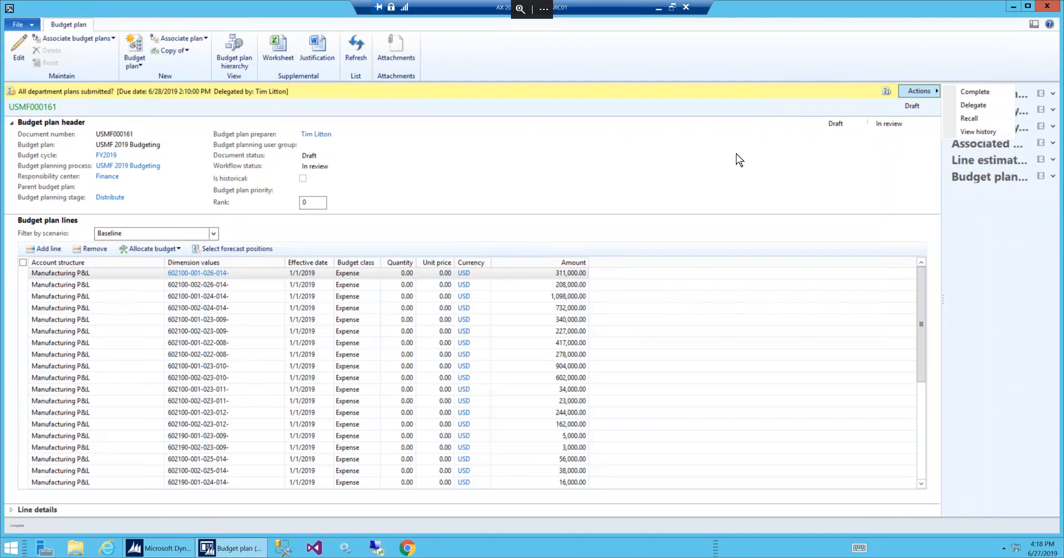
{"action": "left_click", "coordinate": [970, 94]}
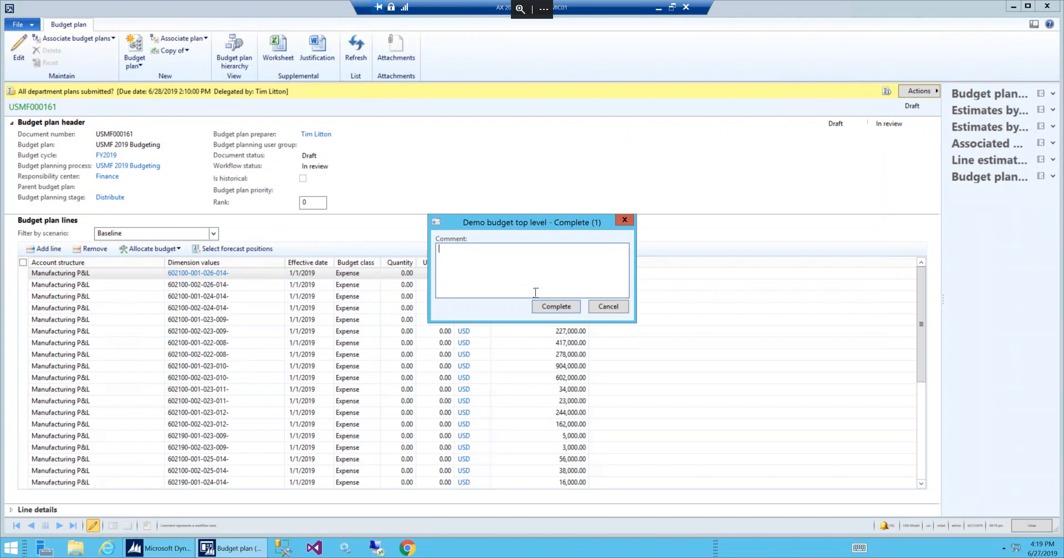
{"action": "left_click", "coordinate": [551, 308]}
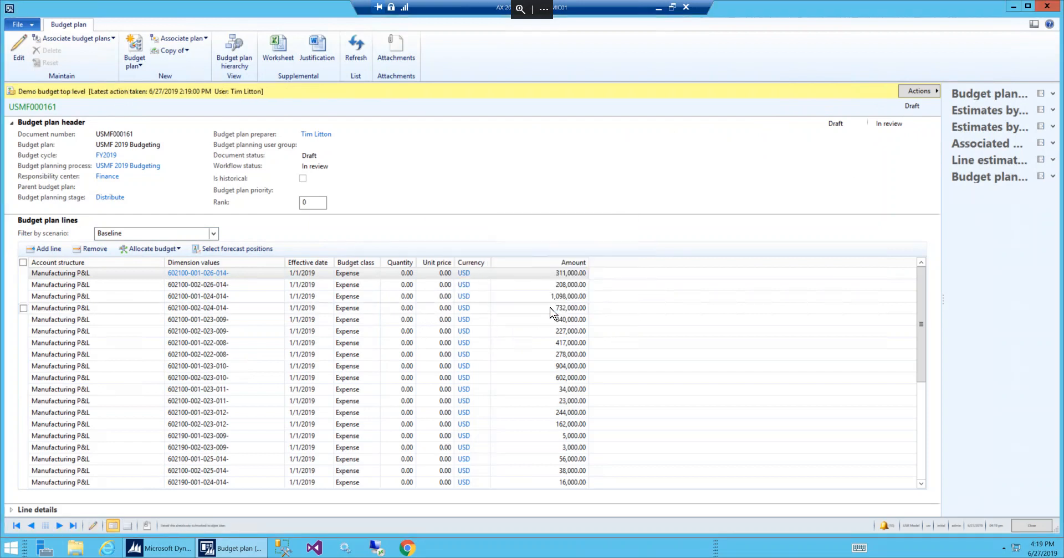
Refresh the open budget plan repeatedly to check its budget planning stage and available workflow task
{"action": "left_click", "coordinate": [359, 53]}
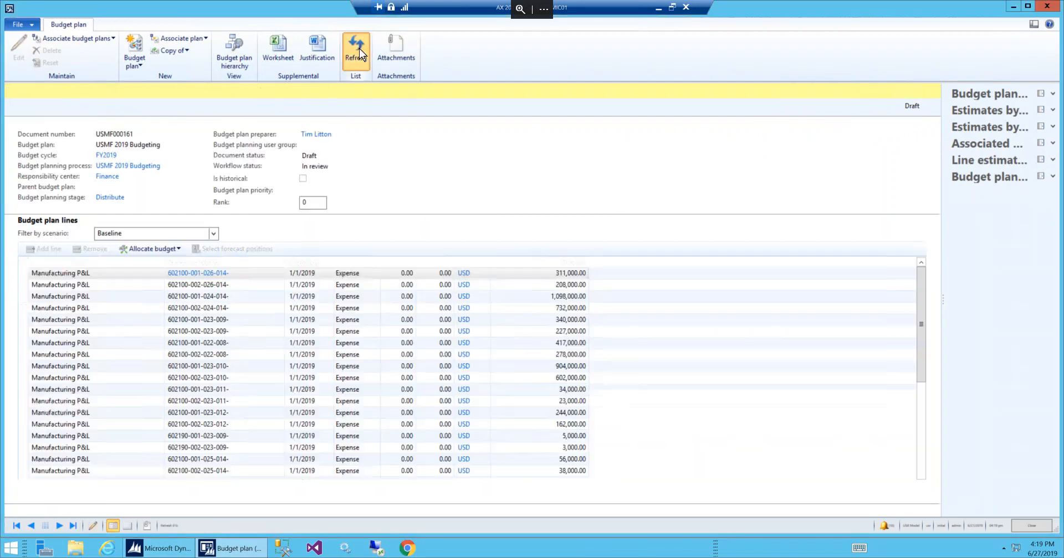
{"action": "left_click", "coordinate": [361, 54]}
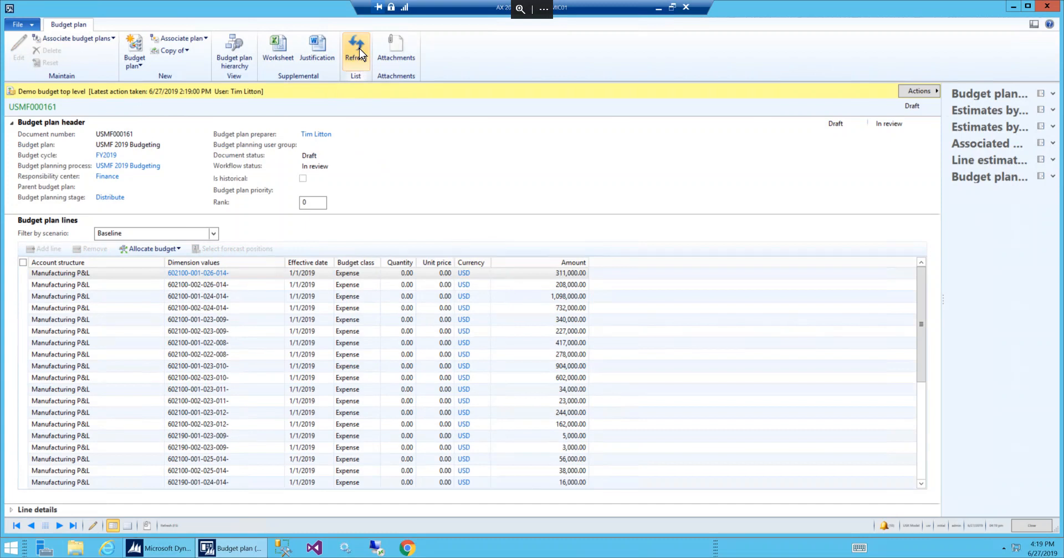
{"action": "left_click", "coordinate": [361, 54]}
{"action": "left_click", "coordinate": [360, 54]}
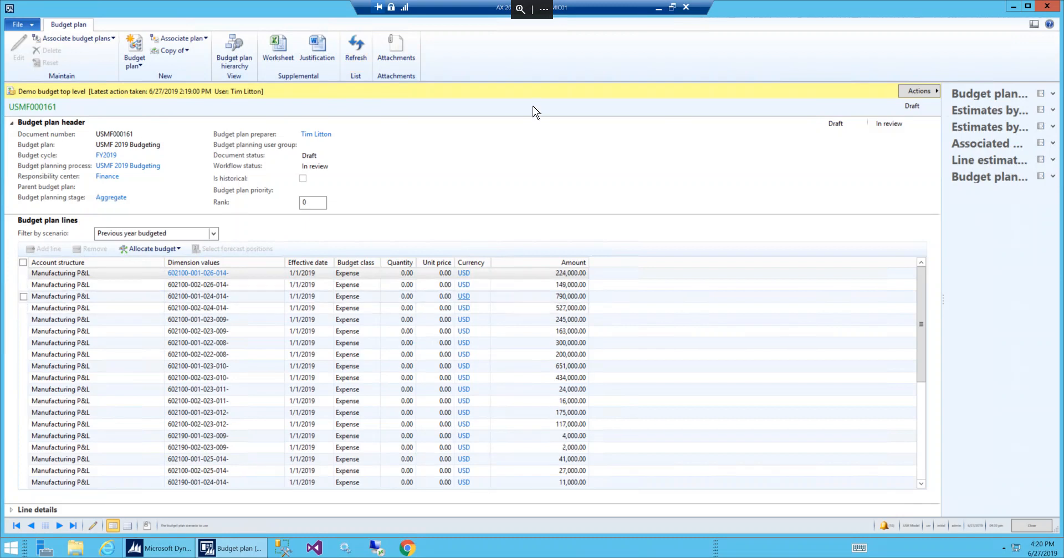
{"action": "left_click", "coordinate": [356, 48]}
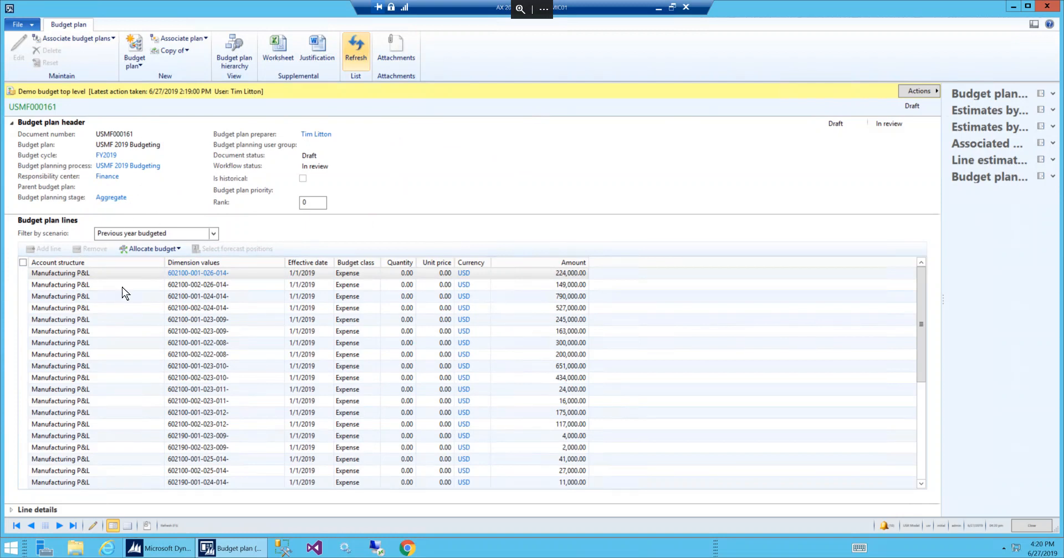
Filter the budget plan lines by the Department requested scenario and review the amounts through the whole list and back to its start
{"action": "left_click", "coordinate": [213, 234]}
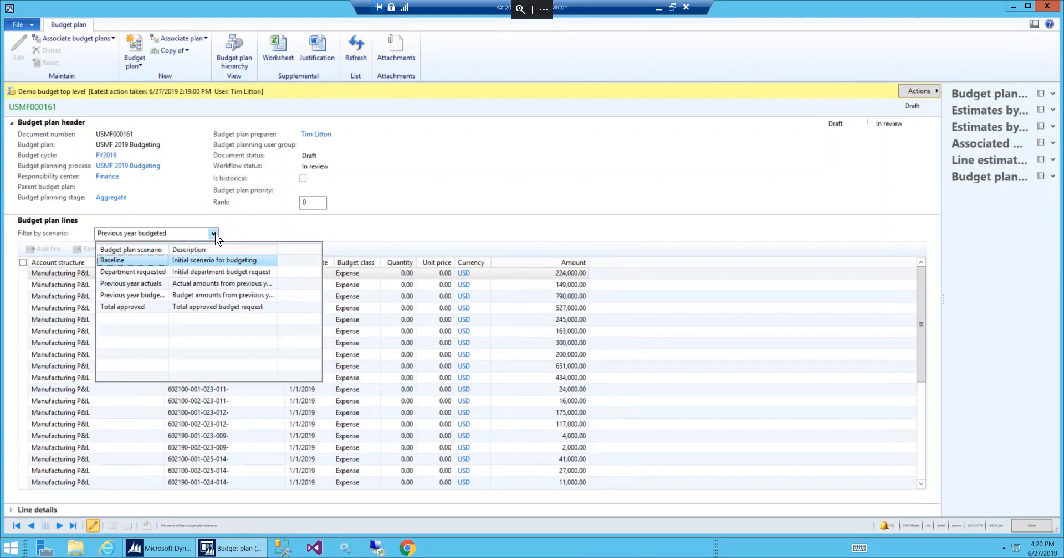
{"action": "left_click", "coordinate": [149, 277]}
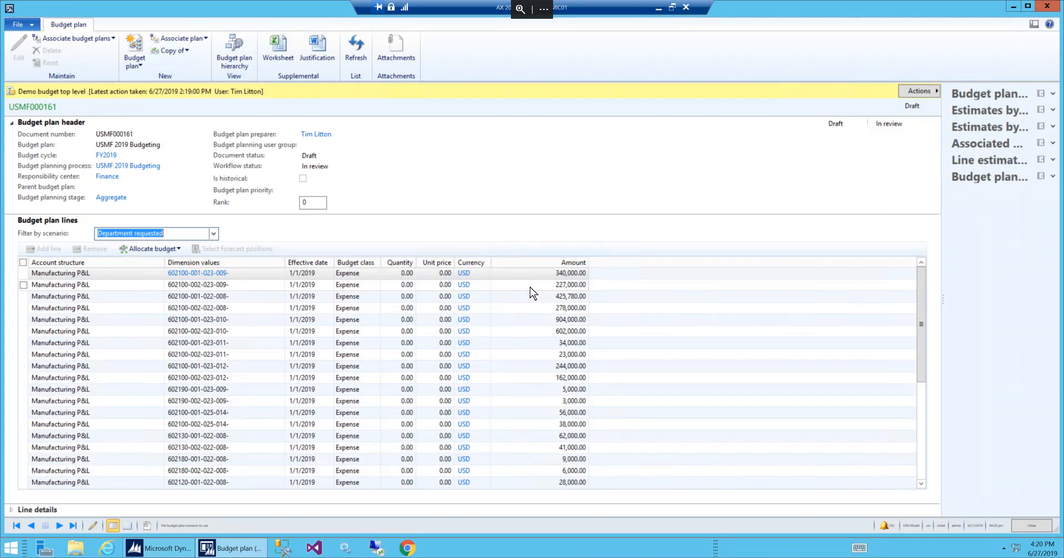
{"action": "left_click", "coordinate": [923, 475]}
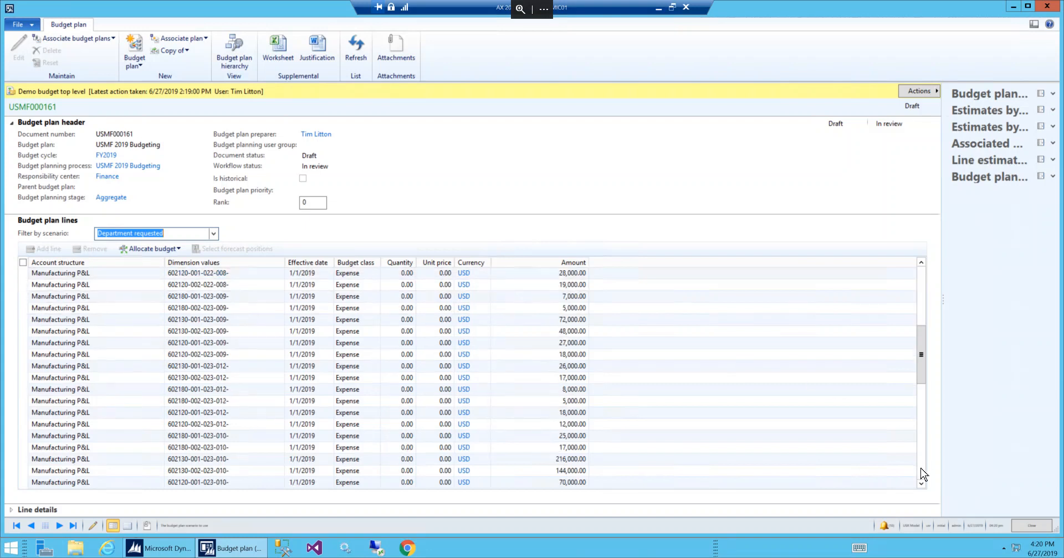
{"action": "left_click", "coordinate": [923, 476]}
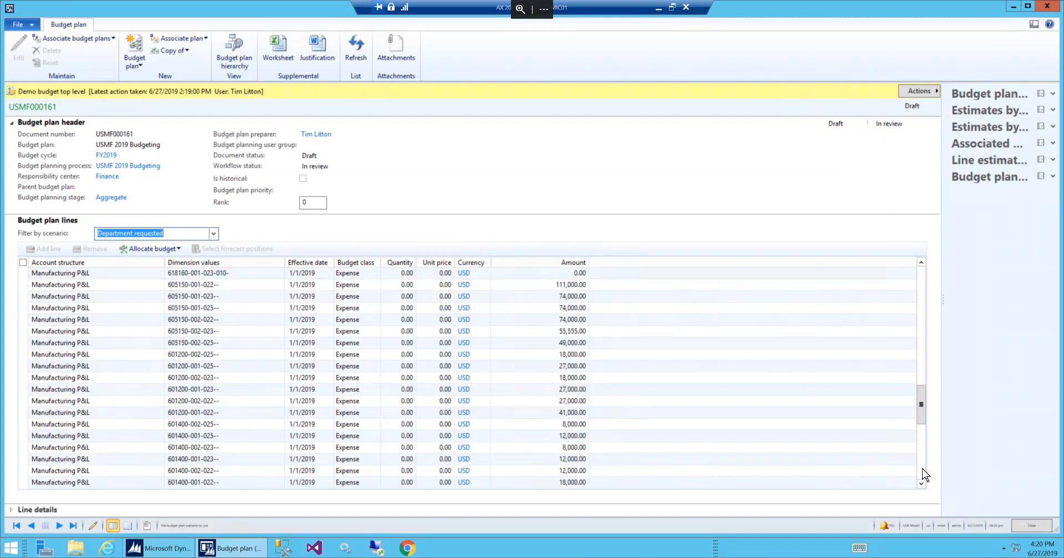
{"action": "left_click", "coordinate": [922, 471]}
{"action": "left_click", "coordinate": [922, 475]}
{"action": "left_click", "coordinate": [922, 475]}
{"action": "left_click", "coordinate": [922, 476]}
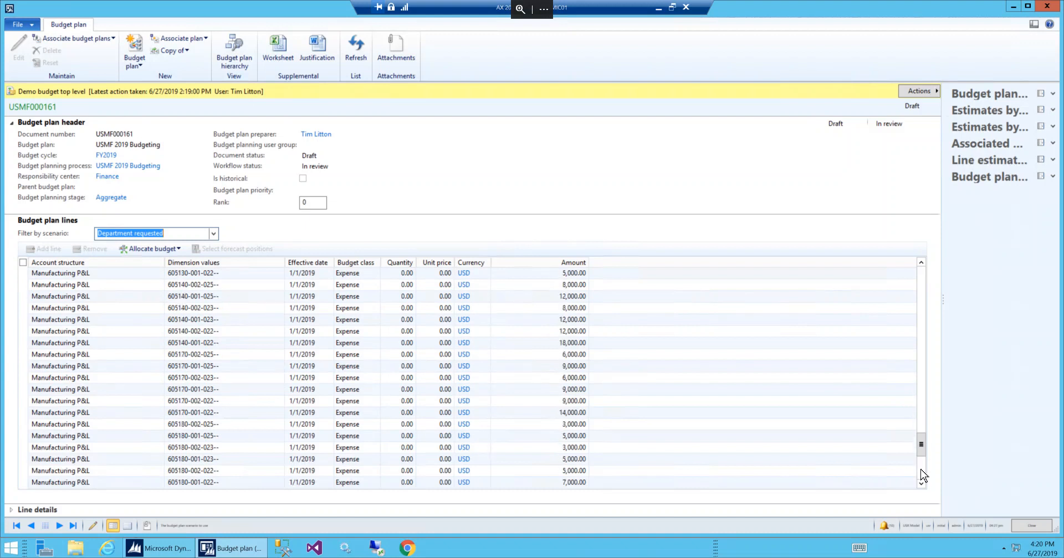
{"action": "left_click", "coordinate": [922, 476]}
{"action": "left_click", "coordinate": [922, 476]}
{"action": "left_click", "coordinate": [922, 474]}
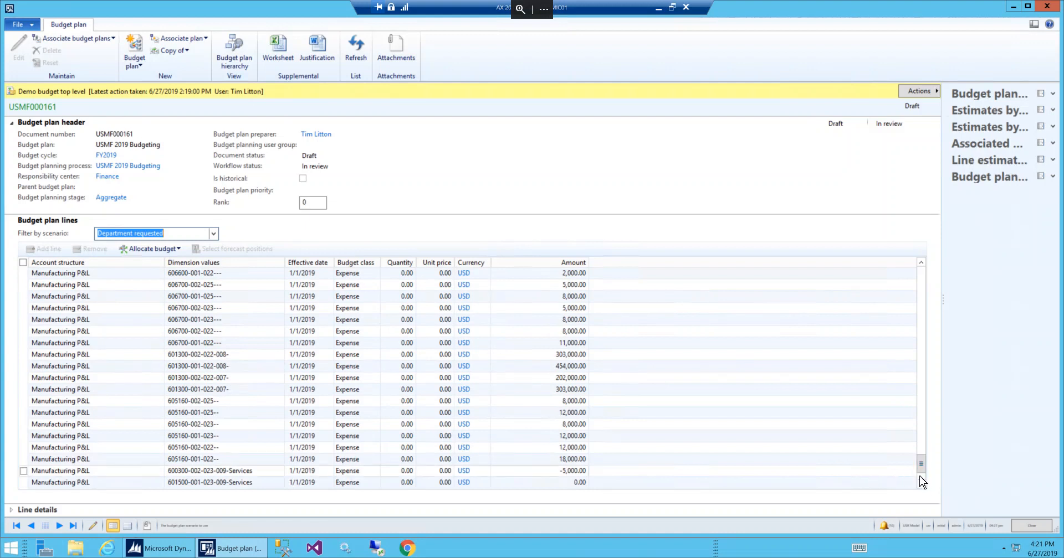
{"action": "left_click", "coordinate": [921, 484]}
{"action": "left_click", "coordinate": [921, 484]}
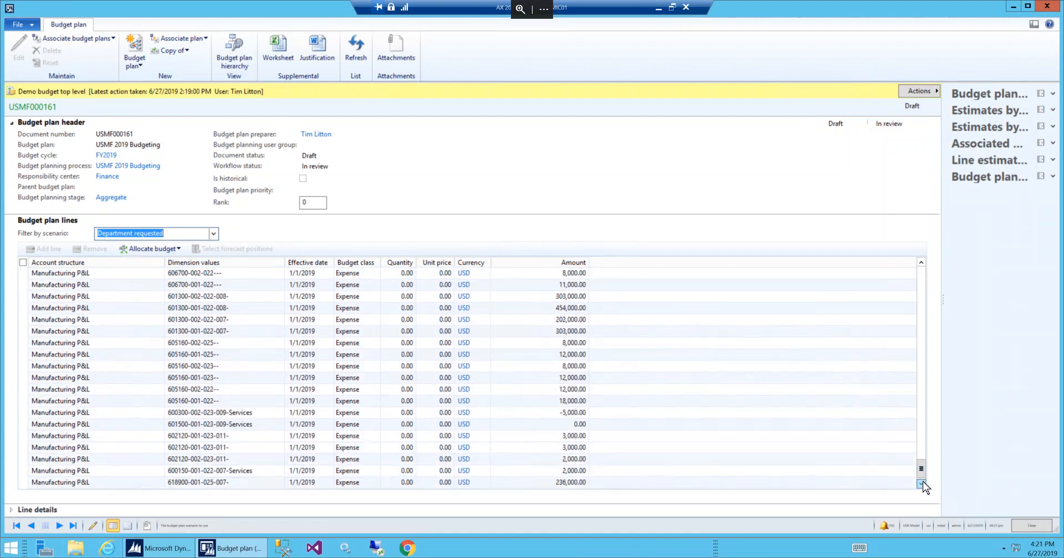
{"action": "left_click", "coordinate": [920, 483]}
{"action": "left_click", "coordinate": [921, 483]}
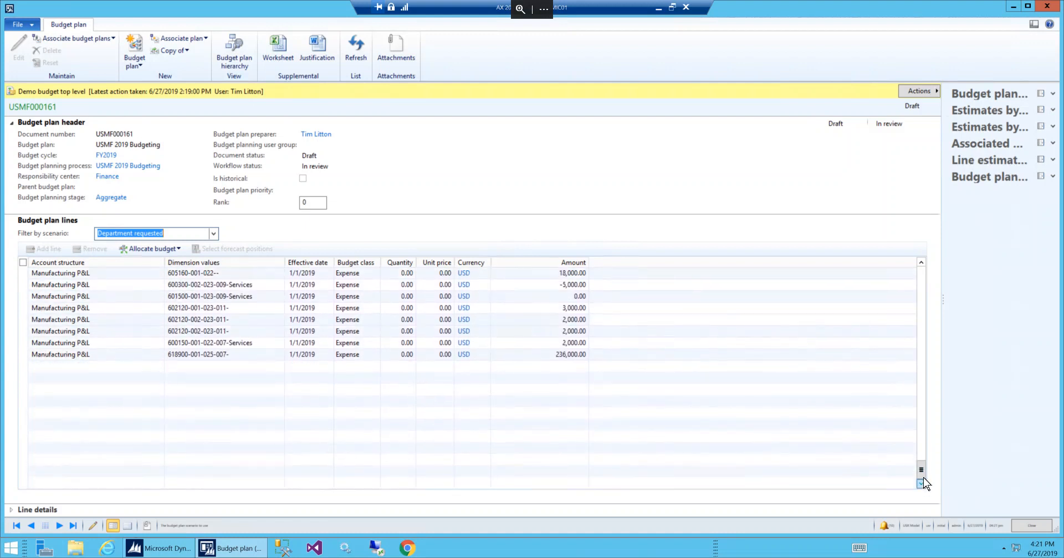
{"action": "left_click", "coordinate": [920, 348]}
{"action": "left_click", "coordinate": [920, 339]}
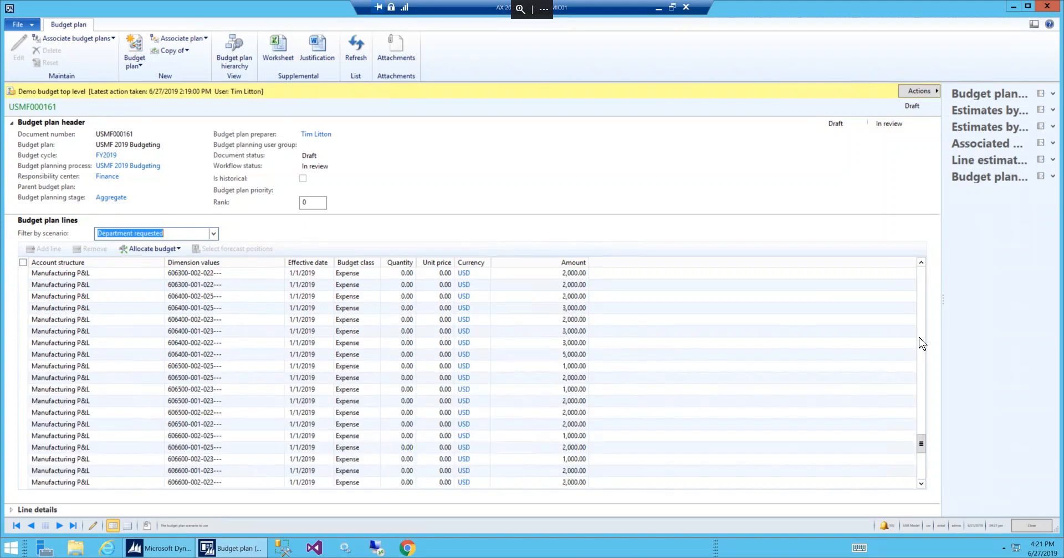
{"action": "left_click", "coordinate": [919, 343]}
{"action": "left_click", "coordinate": [920, 343]}
{"action": "left_click", "coordinate": [920, 344]}
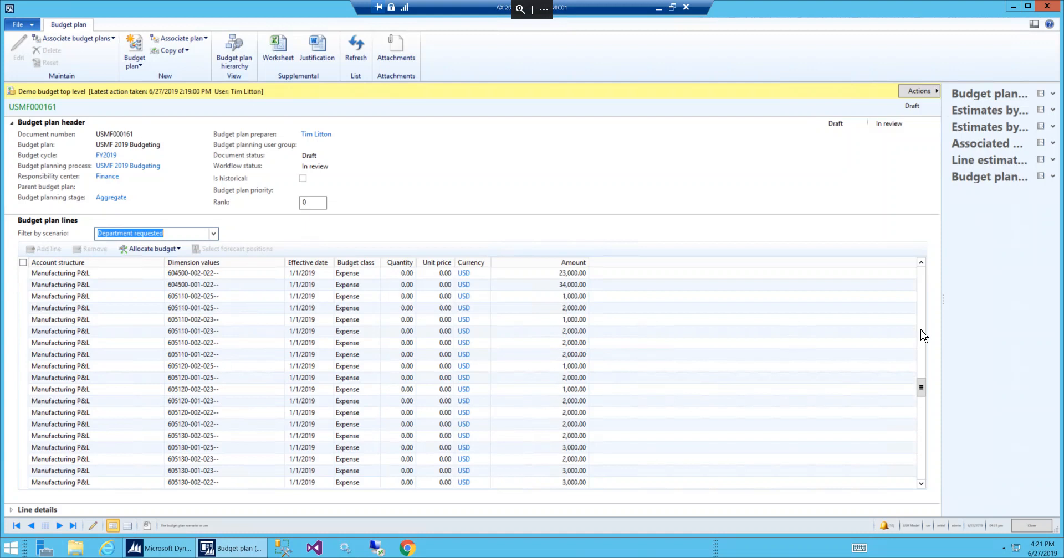
{"action": "left_click", "coordinate": [921, 324]}
{"action": "left_click", "coordinate": [921, 325]}
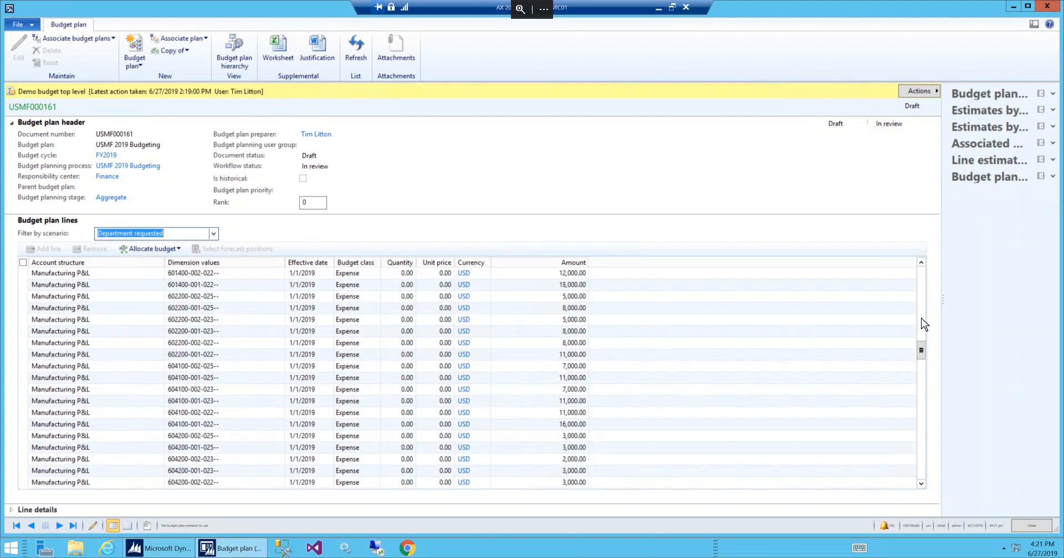
{"action": "left_click", "coordinate": [922, 304]}
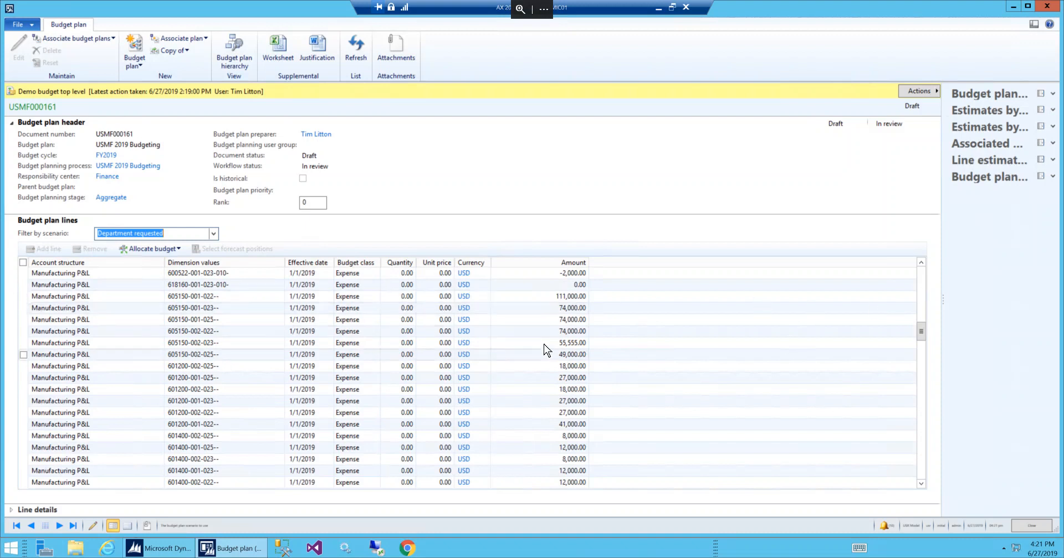
{"action": "left_click", "coordinate": [921, 282]}
{"action": "left_click", "coordinate": [921, 282]}
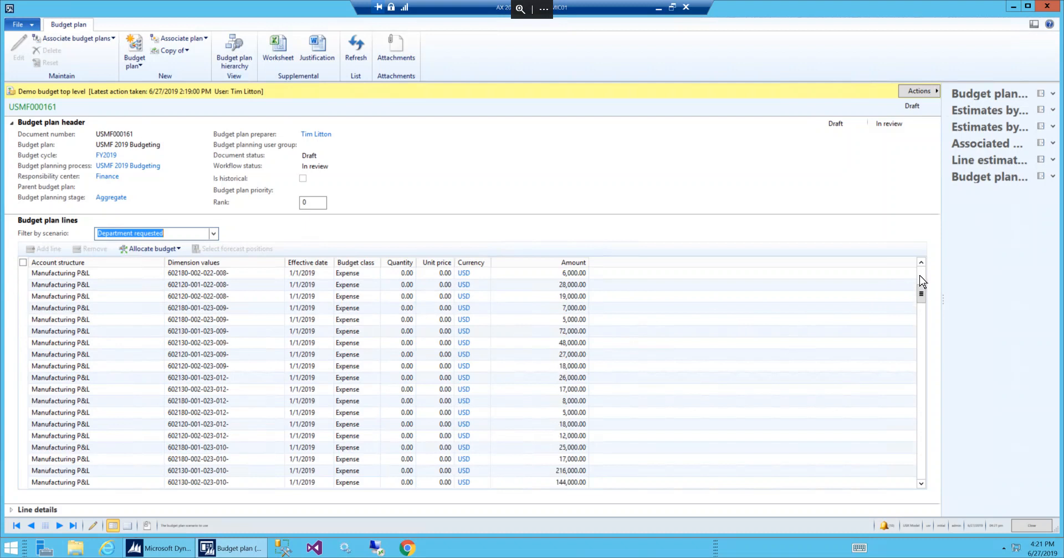
{"action": "left_click", "coordinate": [921, 281]}
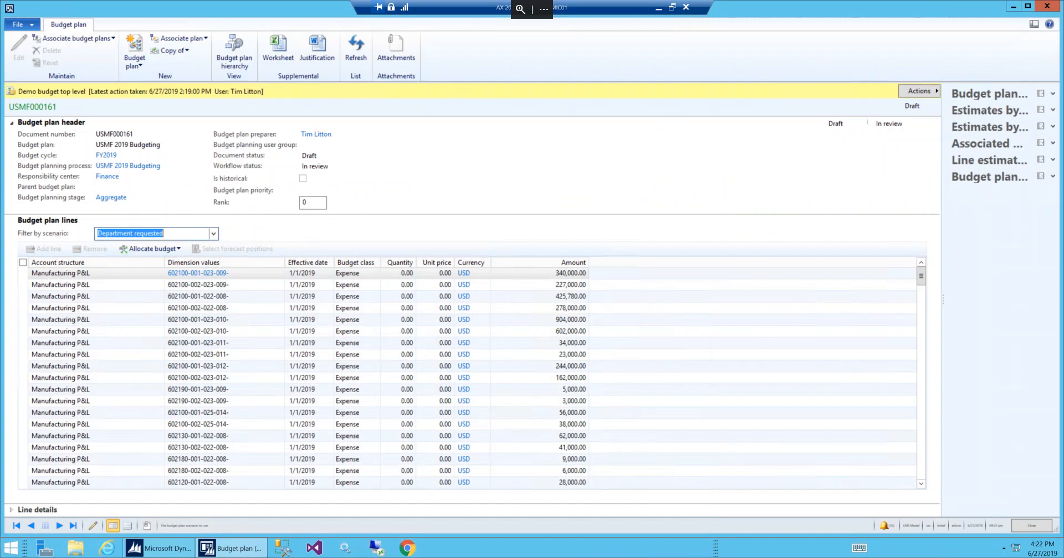
Refresh the plan and approve its "All aggregates done?" workflow step without a comment
{"action": "left_click", "coordinate": [356, 55]}
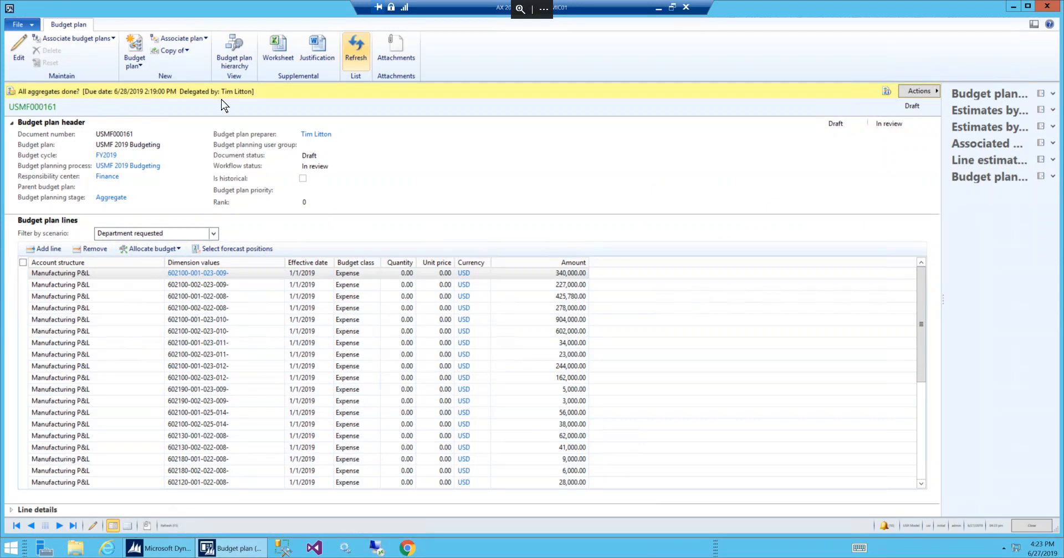
{"action": "left_click", "coordinate": [936, 92]}
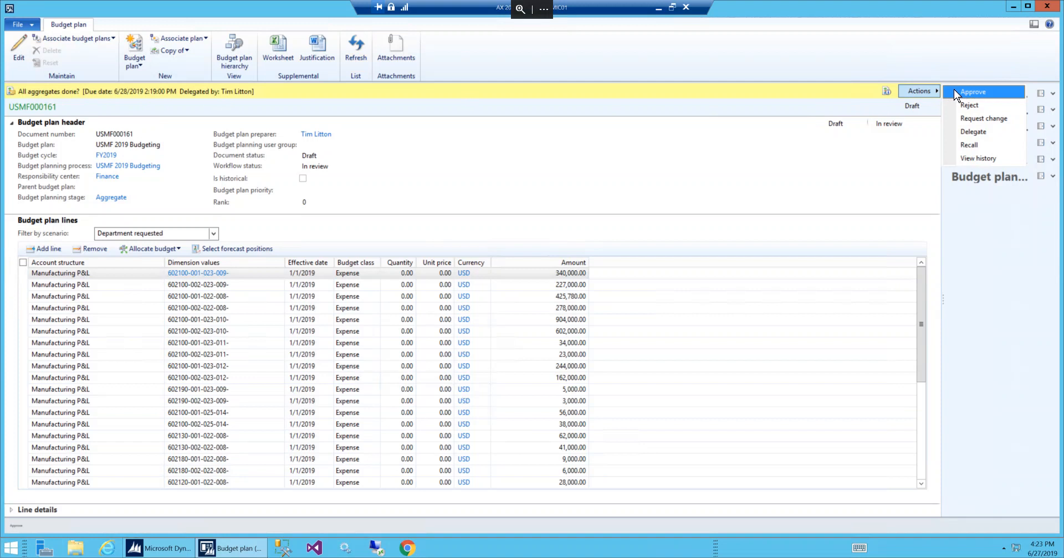
{"action": "left_click", "coordinate": [955, 94]}
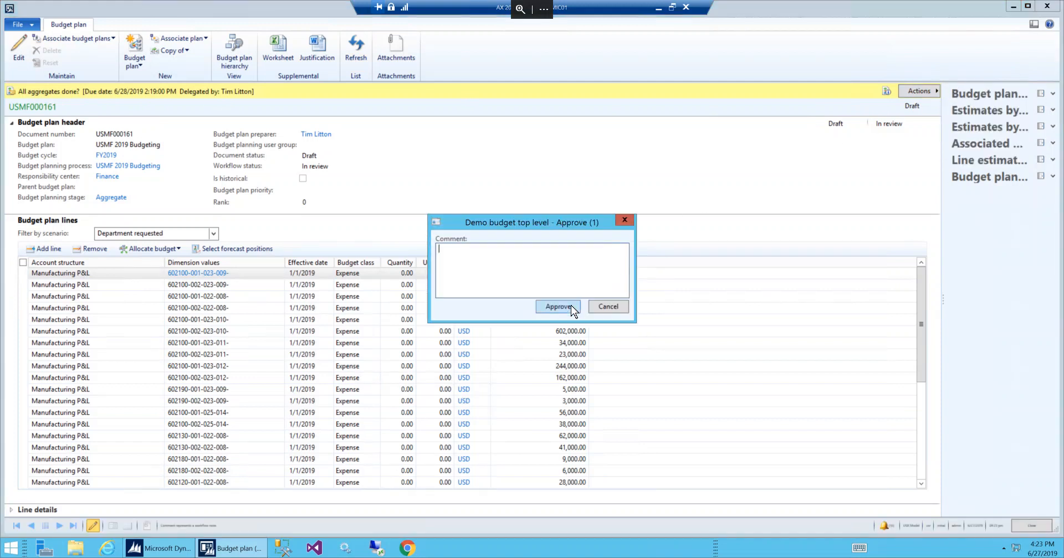
{"action": "left_click", "coordinate": [558, 307]}
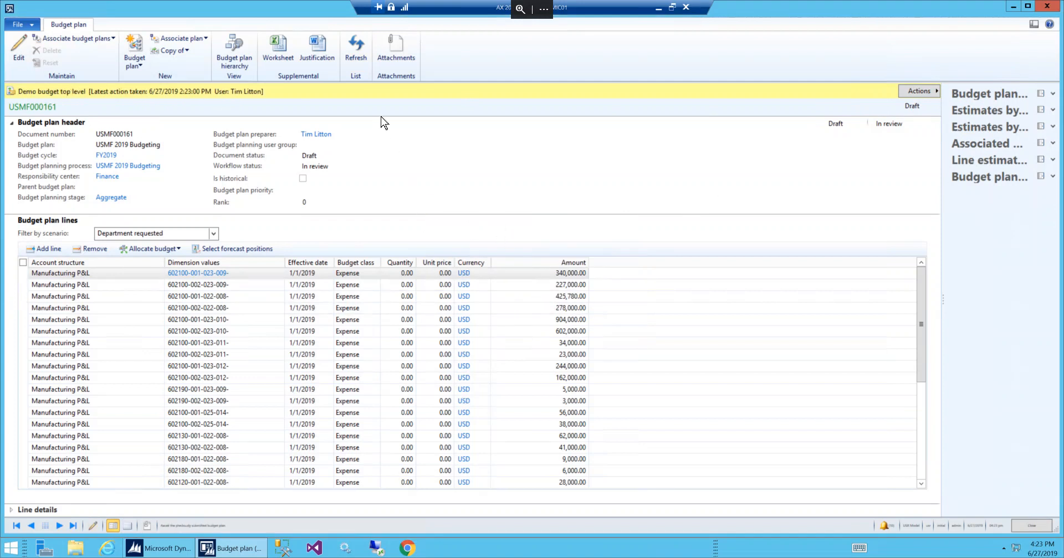
Refresh the plan to check its planning stage, and filter the budget plan lines by the Total approved scenario
{"action": "left_click", "coordinate": [357, 49]}
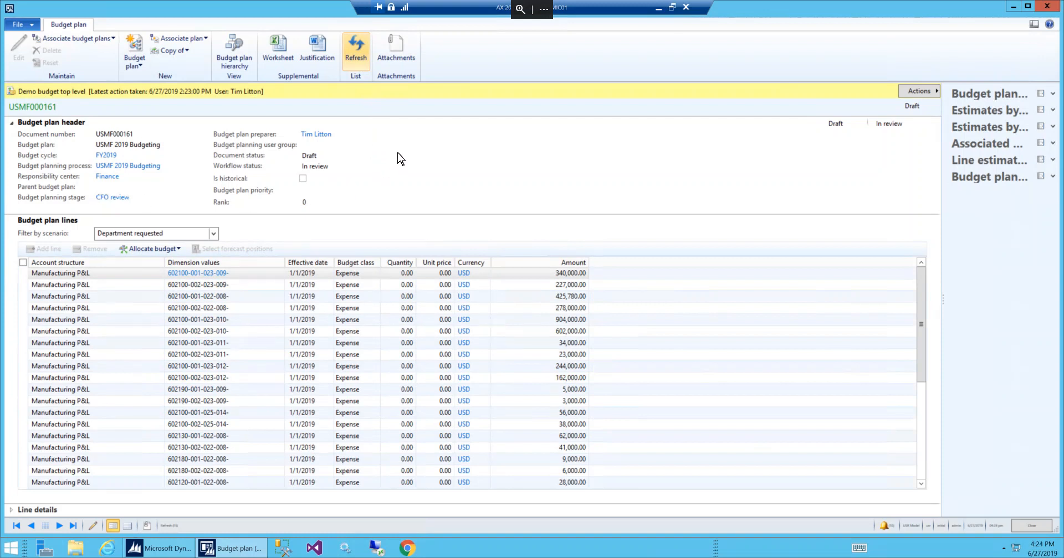
{"action": "left_click", "coordinate": [357, 58]}
{"action": "left_click", "coordinate": [214, 234]}
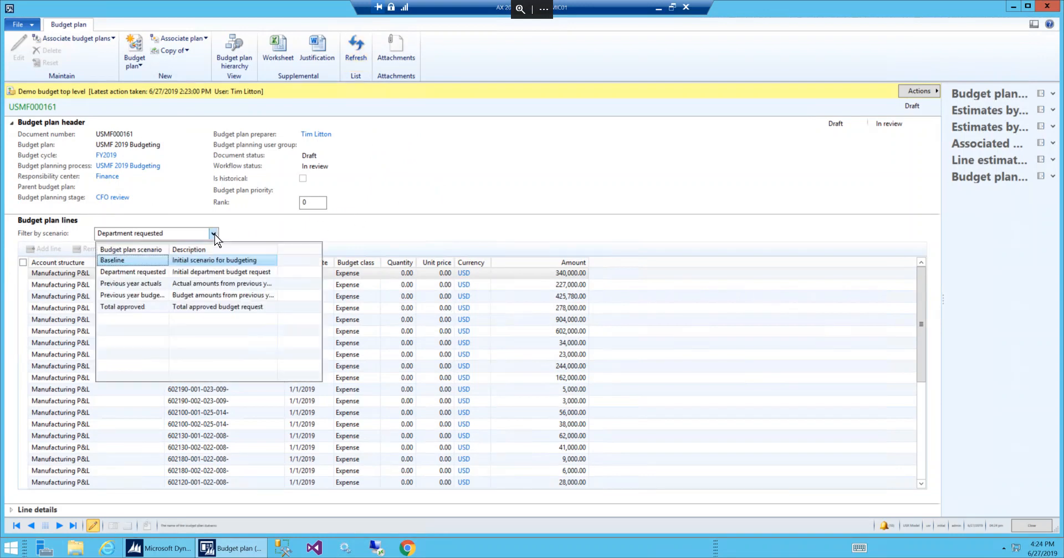
{"action": "left_click", "coordinate": [155, 308]}
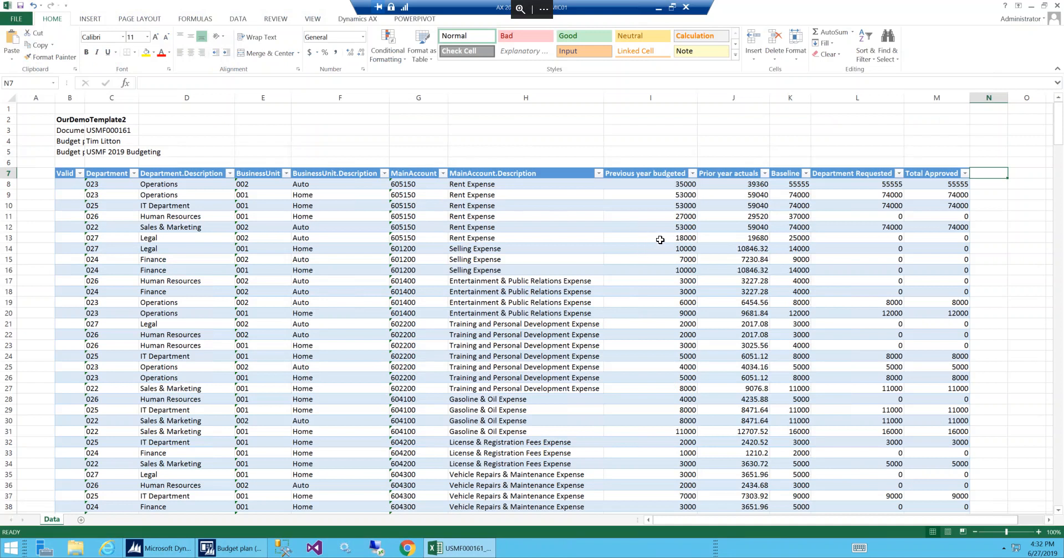
In the plan's CFO review worksheet in Excel, compare the Rent Expense rows' scenario amounts from Previous year budgeted to Total Approved
{"action": "left_click_drag", "start_coordinate": [648, 183], "coordinate": [835, 187]}
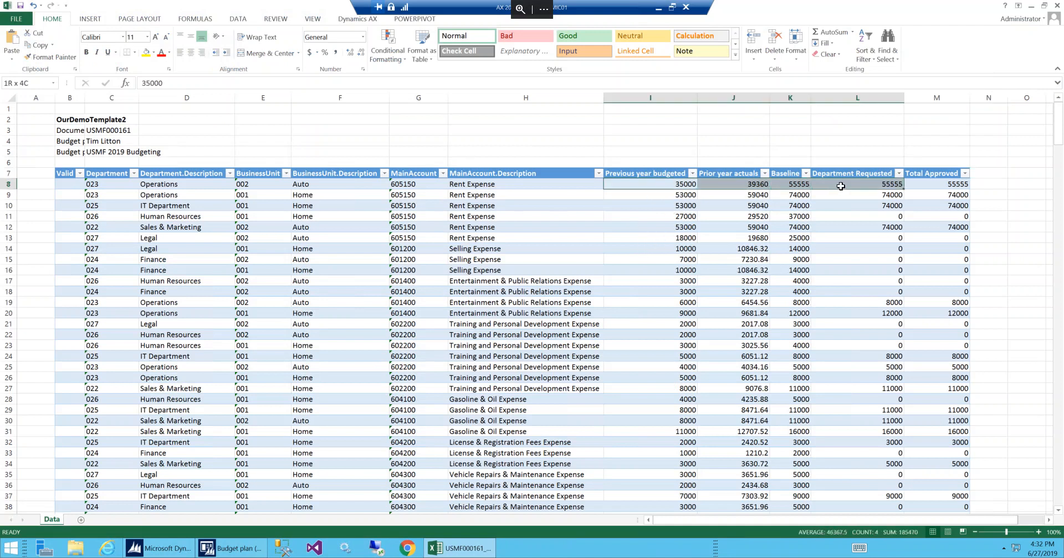
{"action": "left_click_drag", "start_coordinate": [923, 190], "coordinate": [923, 192]}
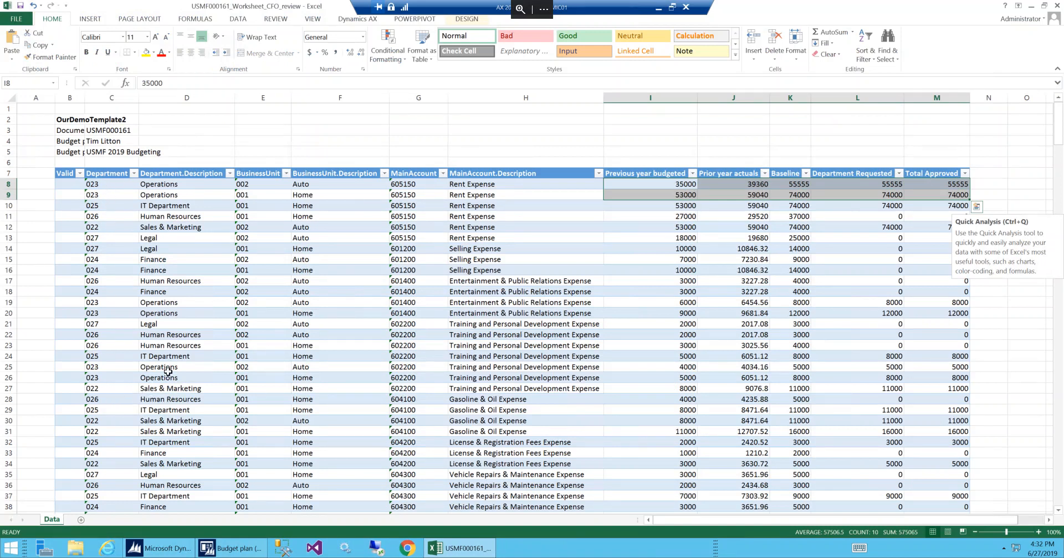
{"action": "left_click", "coordinate": [768, 217]}
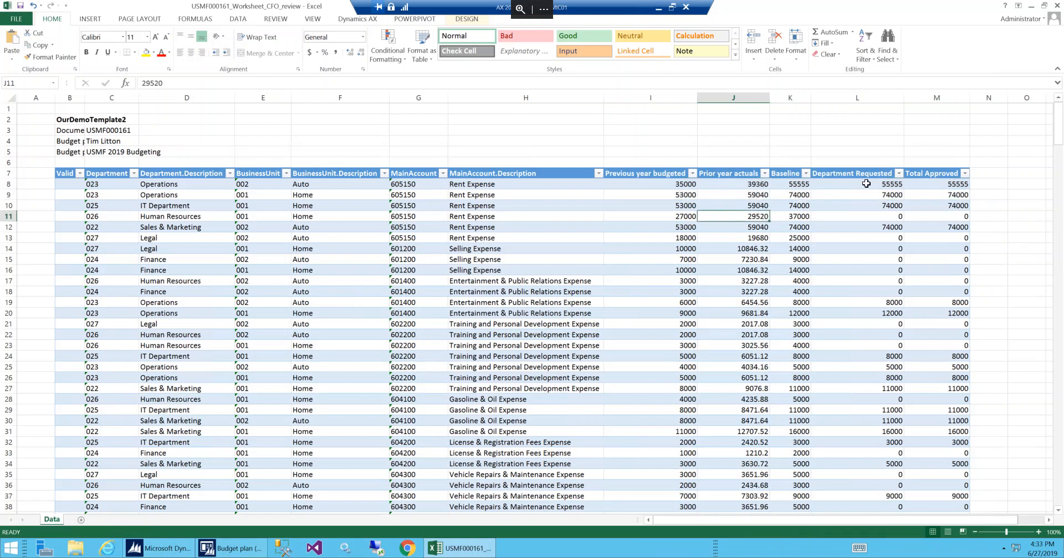
{"action": "left_click", "coordinate": [938, 186]}
{"action": "left_click", "coordinate": [919, 199]}
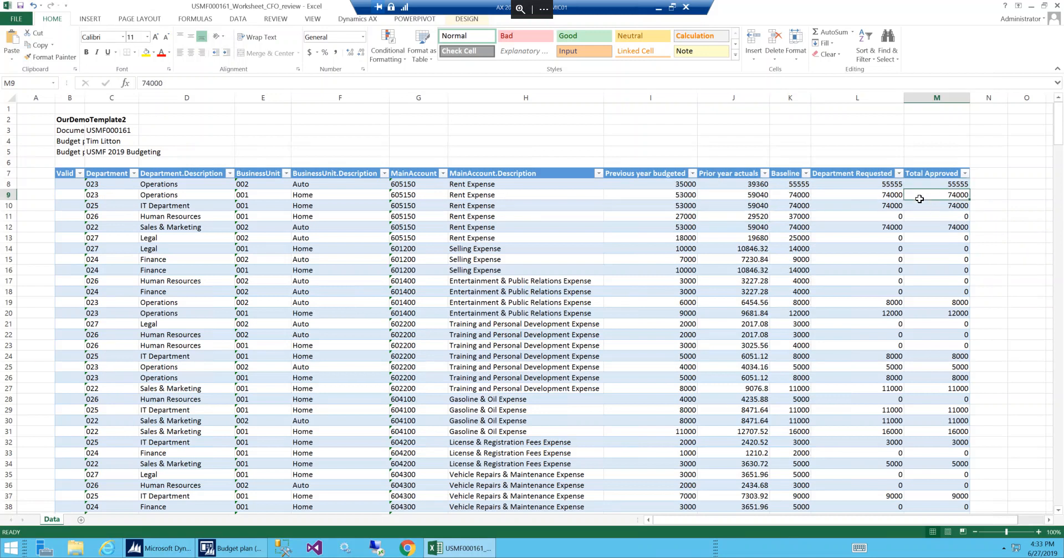
Compare the Operations Home Rent Expense row's Baseline, Department Requested and Total Approved amounts, and close the worksheet without saving
{"action": "left_click", "coordinate": [783, 194]}
{"action": "left_click", "coordinate": [853, 193]}
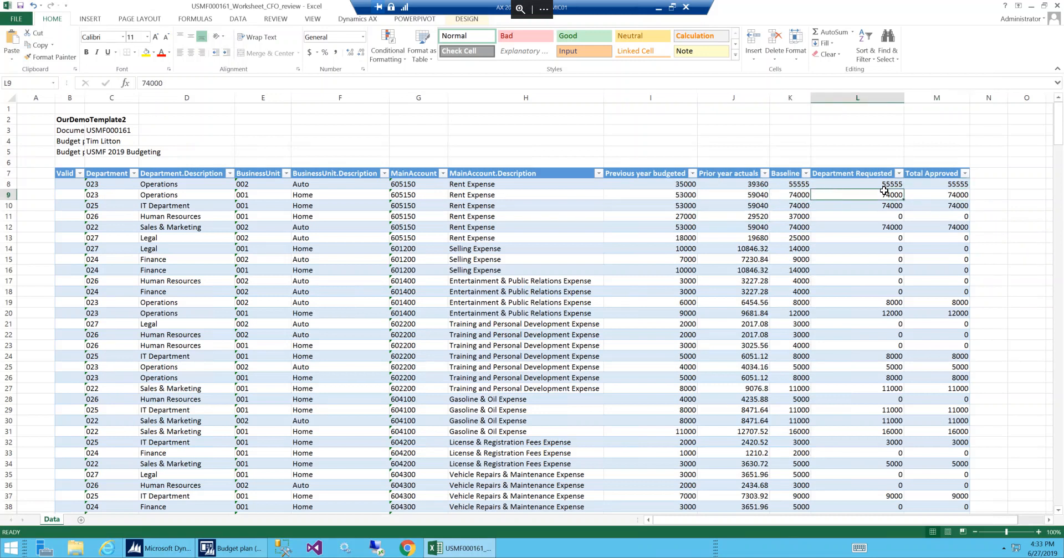
{"action": "left_click", "coordinate": [939, 194]}
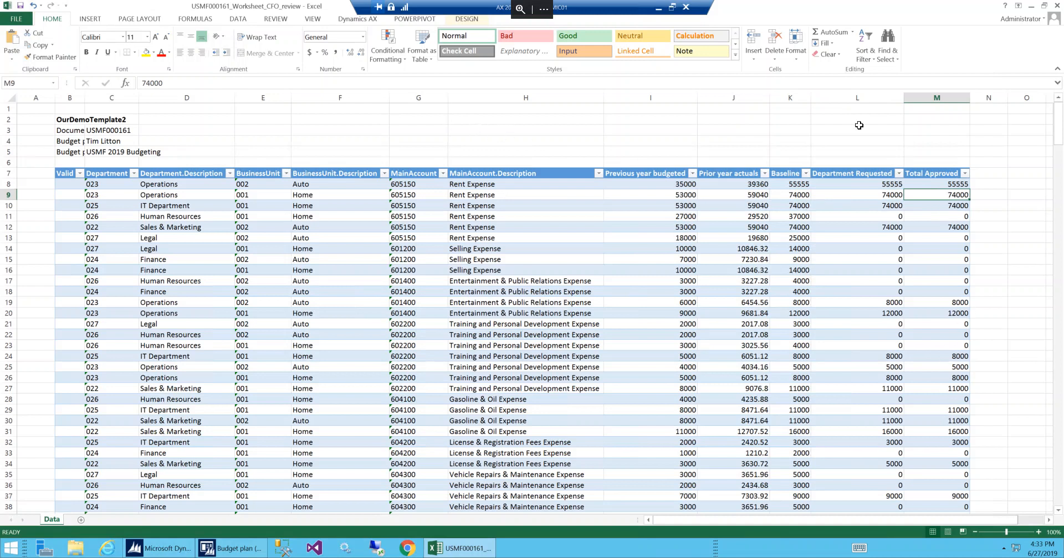
{"action": "left_click", "coordinate": [1057, 8]}
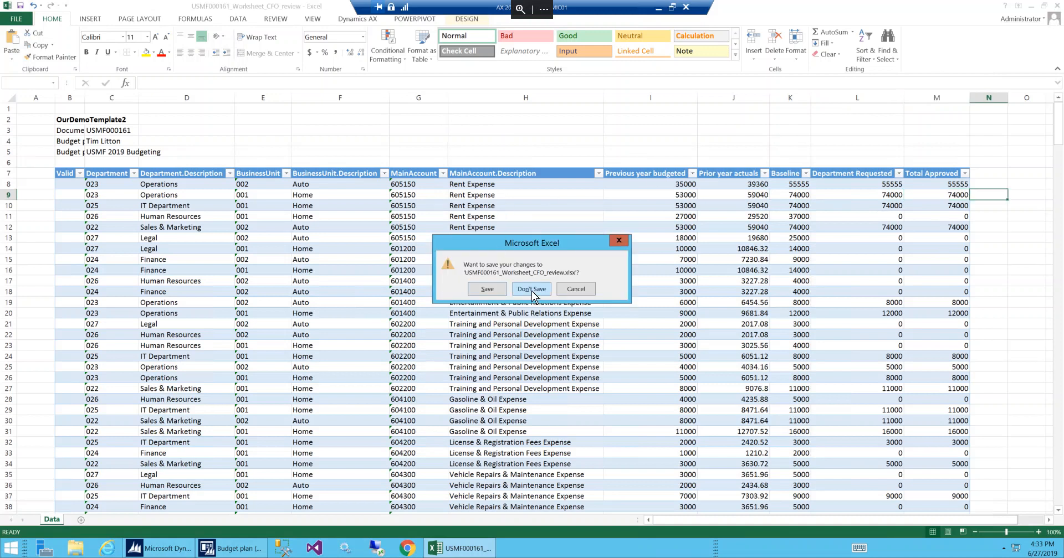
{"action": "left_click", "coordinate": [532, 290]}
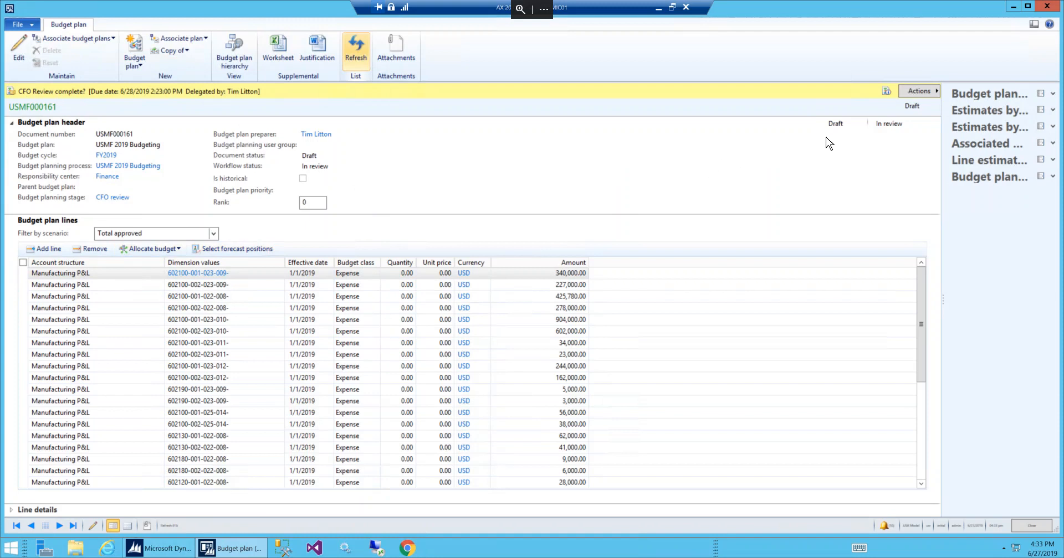
Approve the plan's "CFO Review complete?" workflow step without a comment and refresh the plan to check its planning stage
{"action": "left_click", "coordinate": [935, 93]}
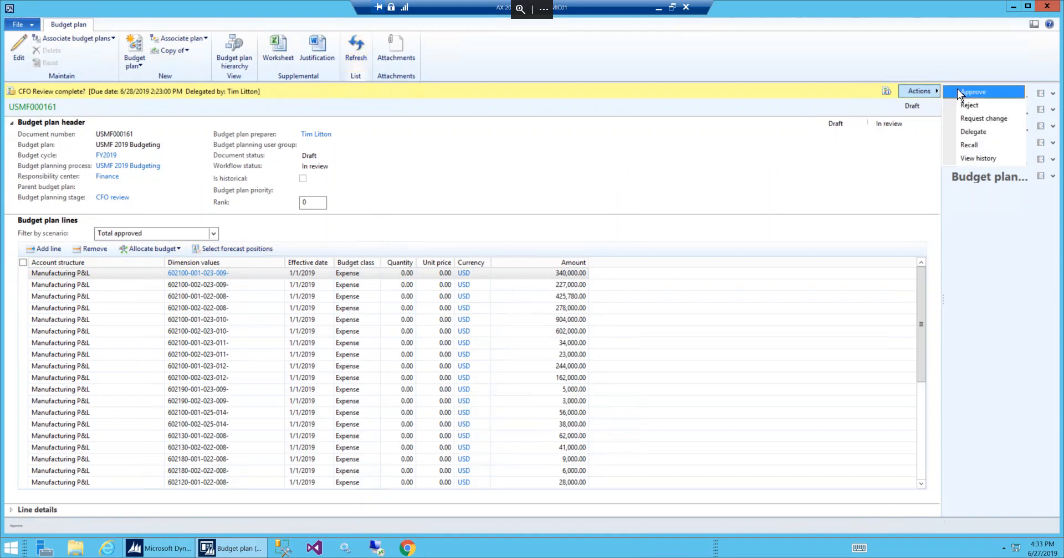
{"action": "left_click", "coordinate": [970, 92]}
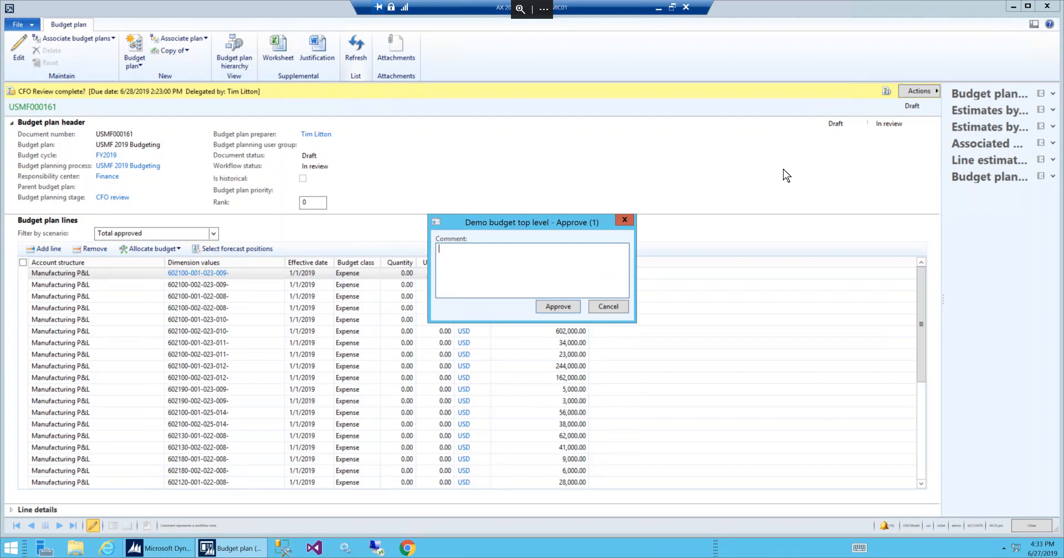
{"action": "left_click", "coordinate": [560, 308]}
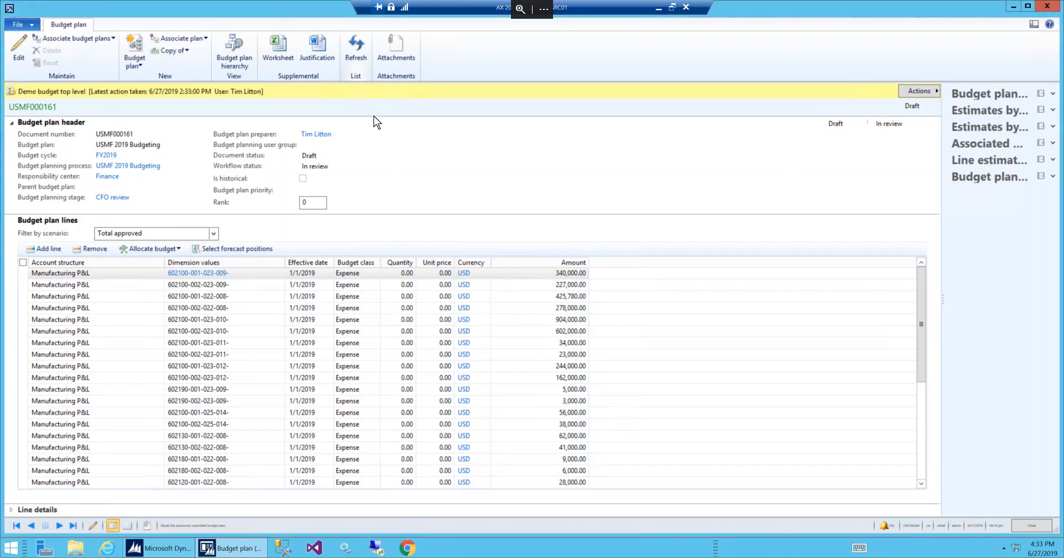
{"action": "left_click", "coordinate": [356, 54]}
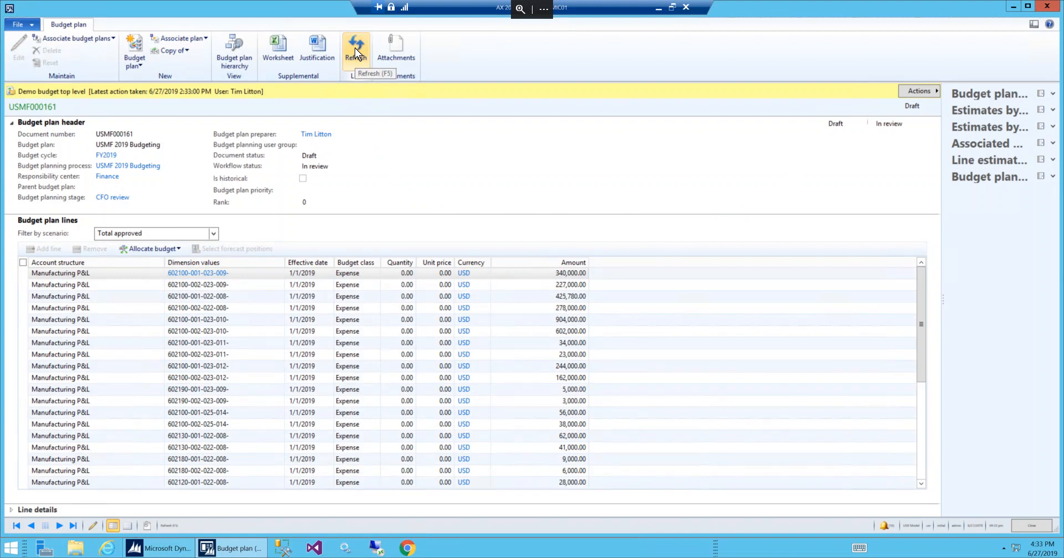
{"action": "left_click", "coordinate": [357, 55]}
{"action": "left_click", "coordinate": [355, 49]}
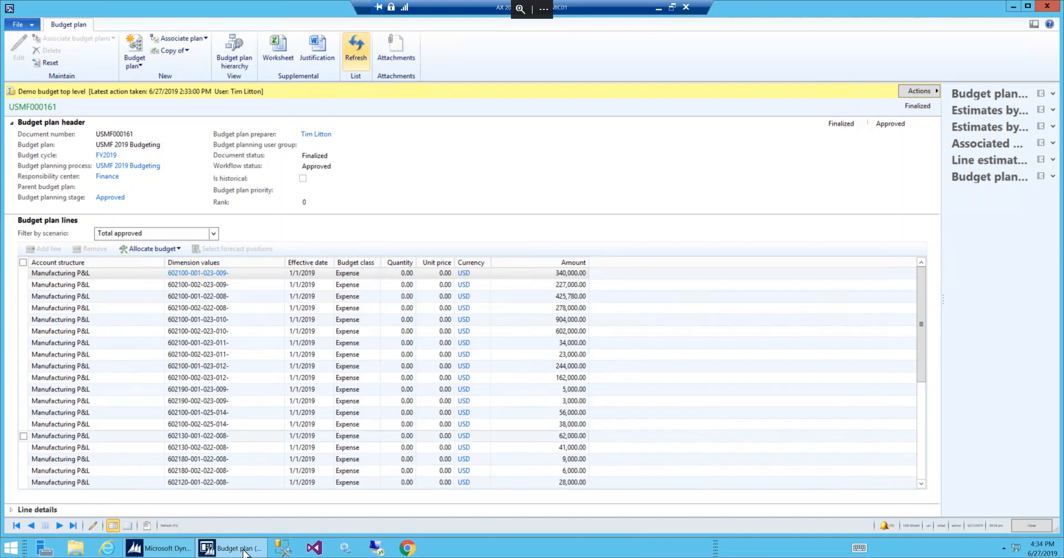
Close the budget plan and open the periodic Generate budget register entry form from the Budgeting area page
{"action": "left_click", "coordinate": [221, 557]}
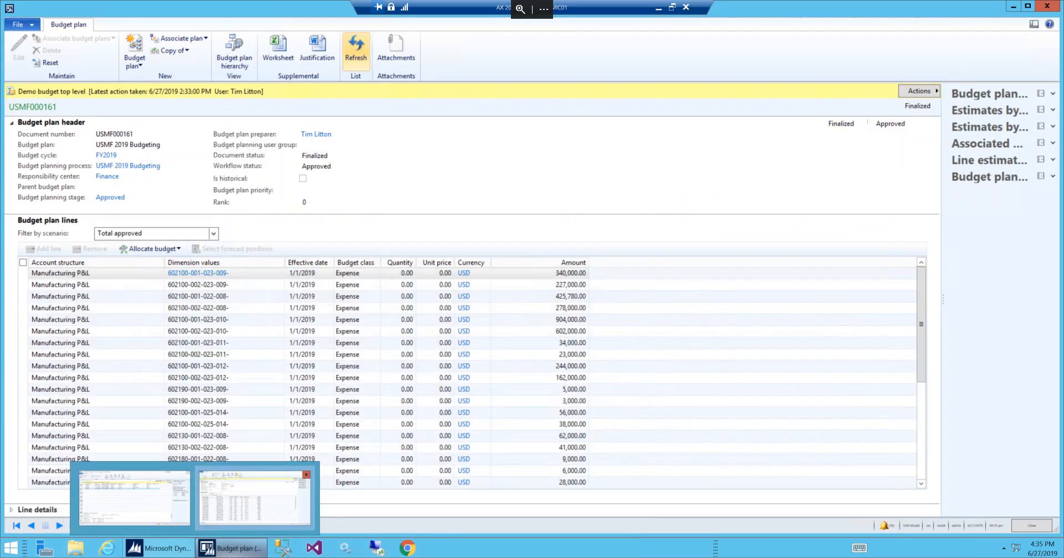
{"action": "left_click", "coordinate": [1032, 530]}
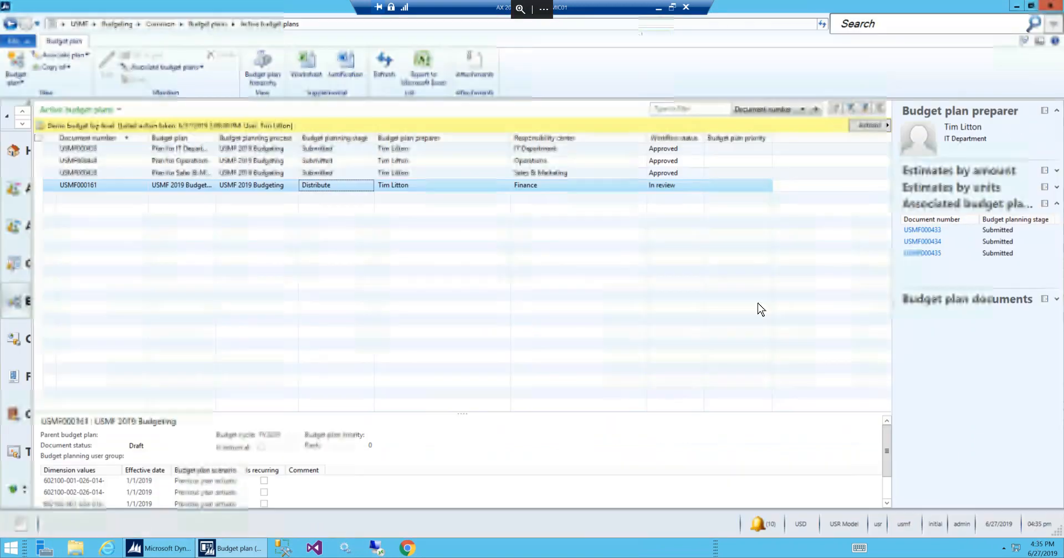
{"action": "left_click", "coordinate": [115, 25]}
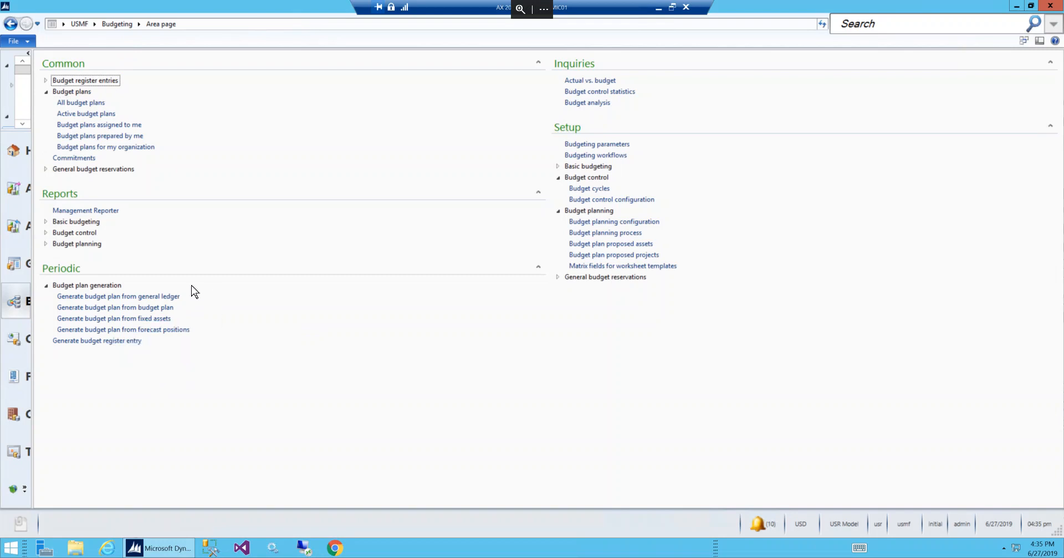
{"action": "left_click", "coordinate": [91, 340]}
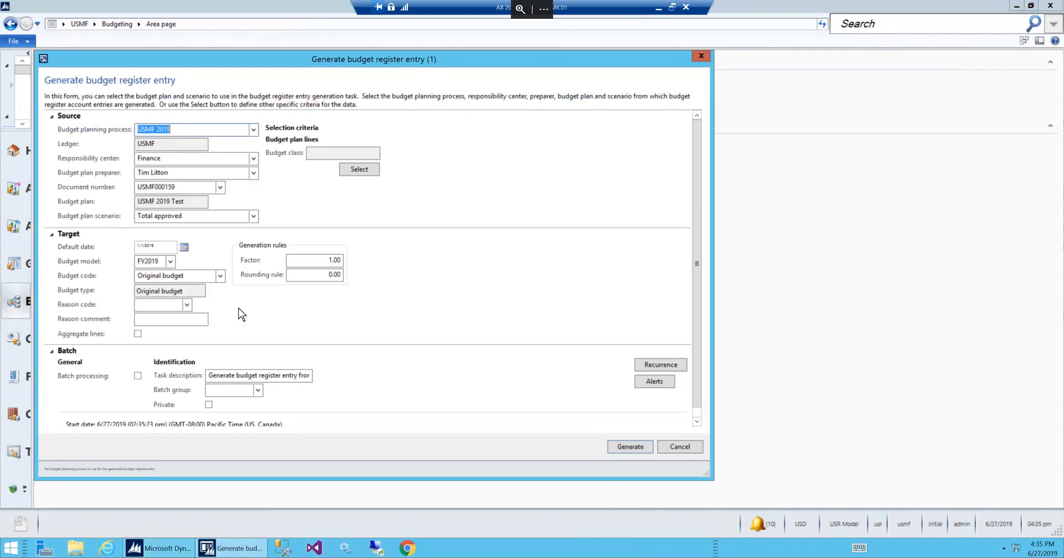
Set the source budget planning process to USMF 2019 Budgeting and dismiss the resulting message
{"action": "left_click_drag", "start_coordinate": [293, 59], "coordinate": [428, 57]}
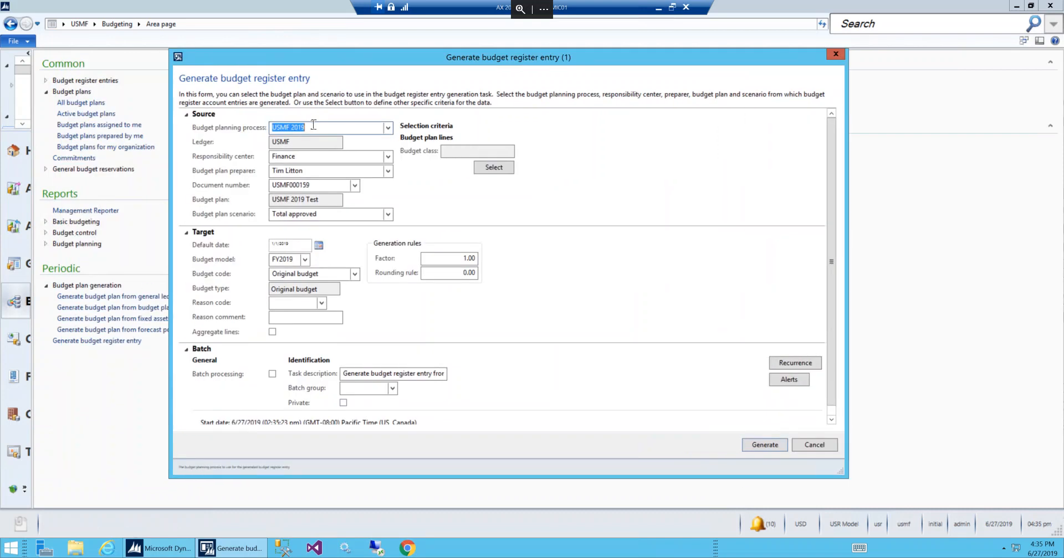
{"action": "left_click", "coordinate": [388, 128]}
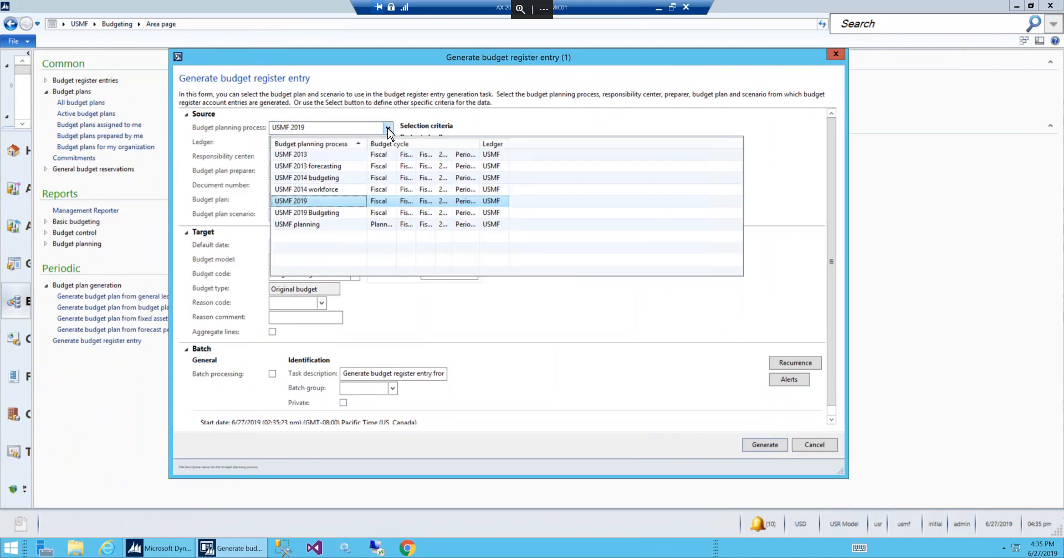
{"action": "left_click", "coordinate": [338, 215]}
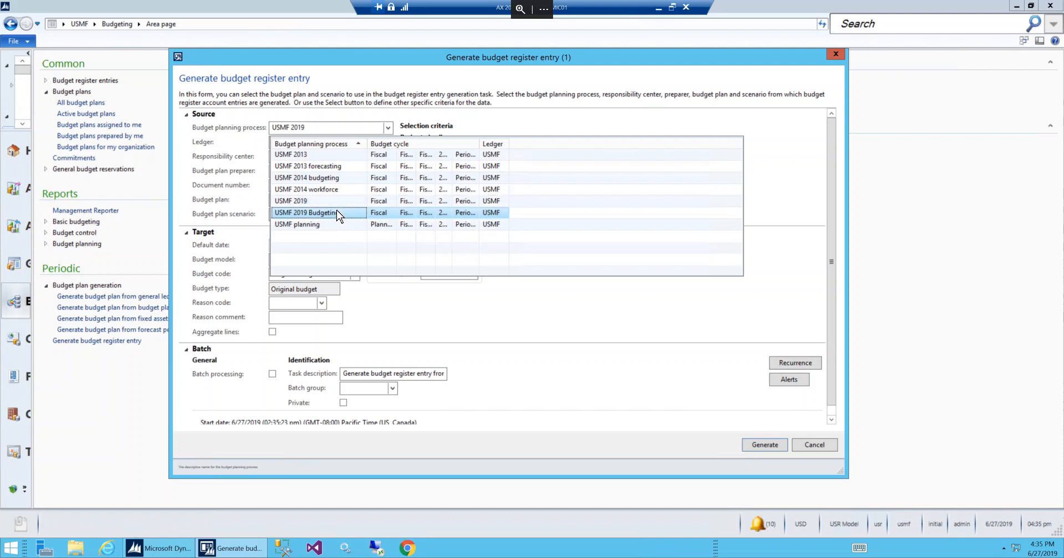
{"action": "left_click", "coordinate": [337, 212]}
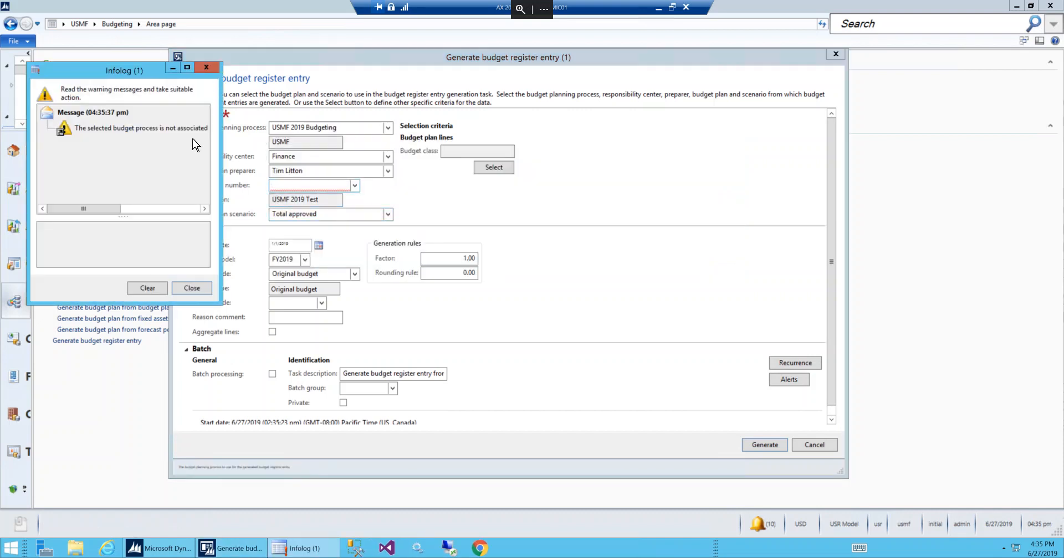
{"action": "left_click", "coordinate": [192, 288]}
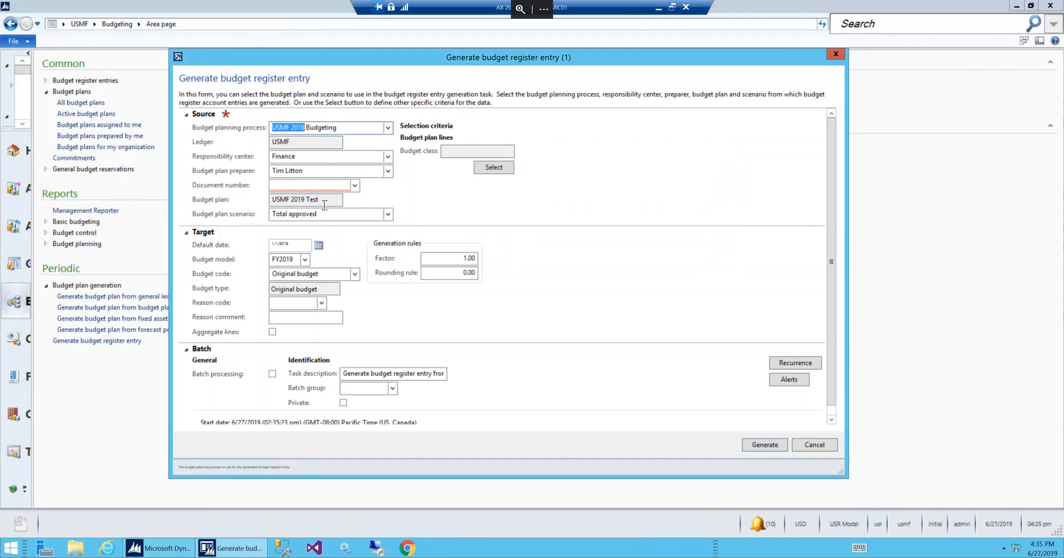
Choose the USMF 2019 Budgeting plan's document as the source, with Total approved as the budget plan scenario
{"action": "left_click", "coordinate": [387, 157]}
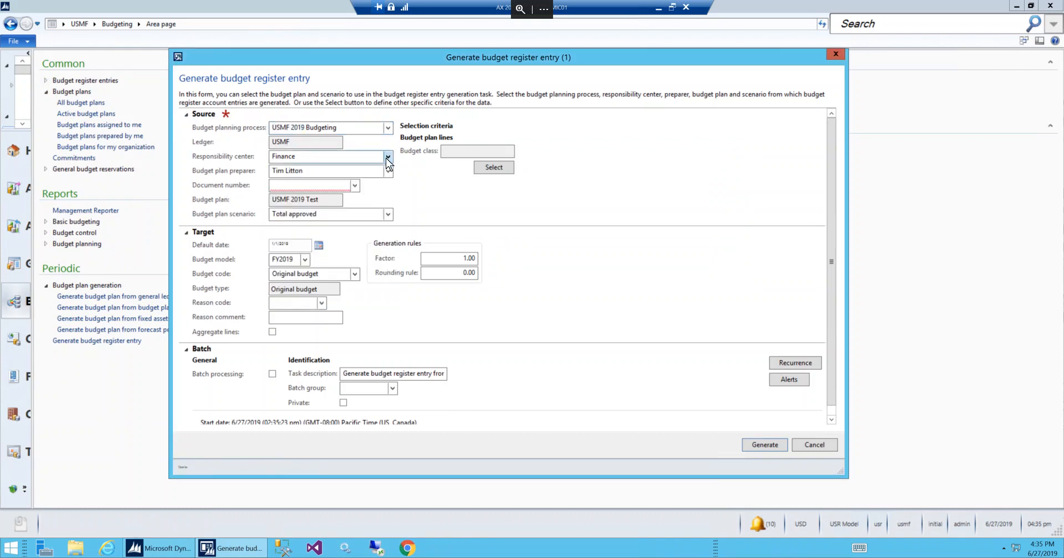
{"action": "left_click", "coordinate": [361, 183]}
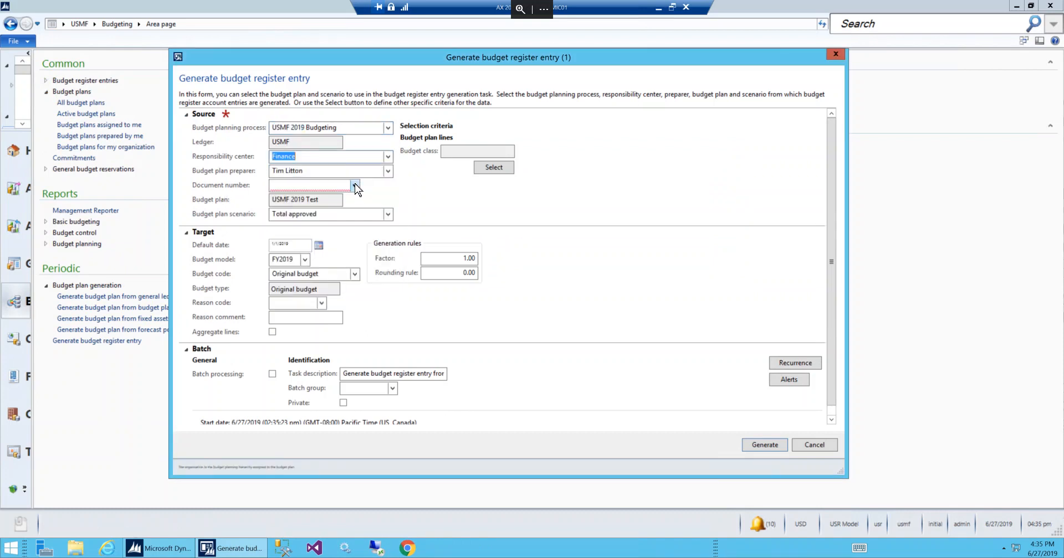
{"action": "left_click", "coordinate": [354, 185]}
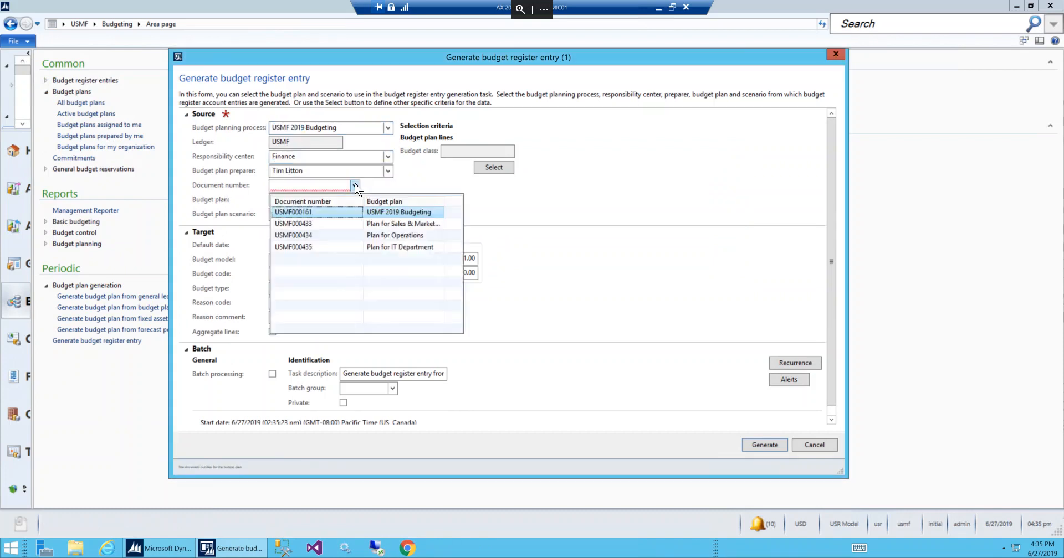
{"action": "left_click", "coordinate": [332, 213]}
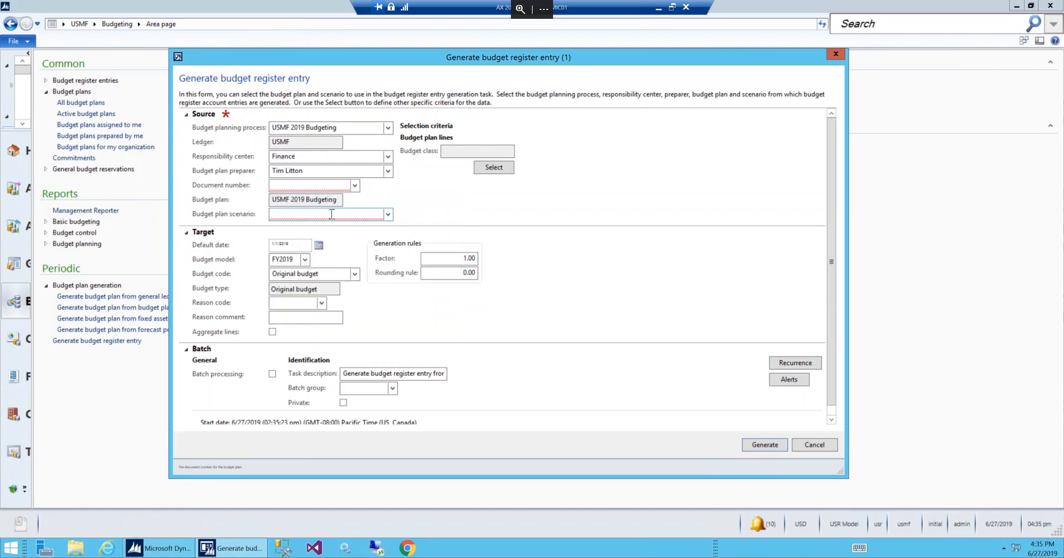
{"action": "left_click", "coordinate": [388, 215]}
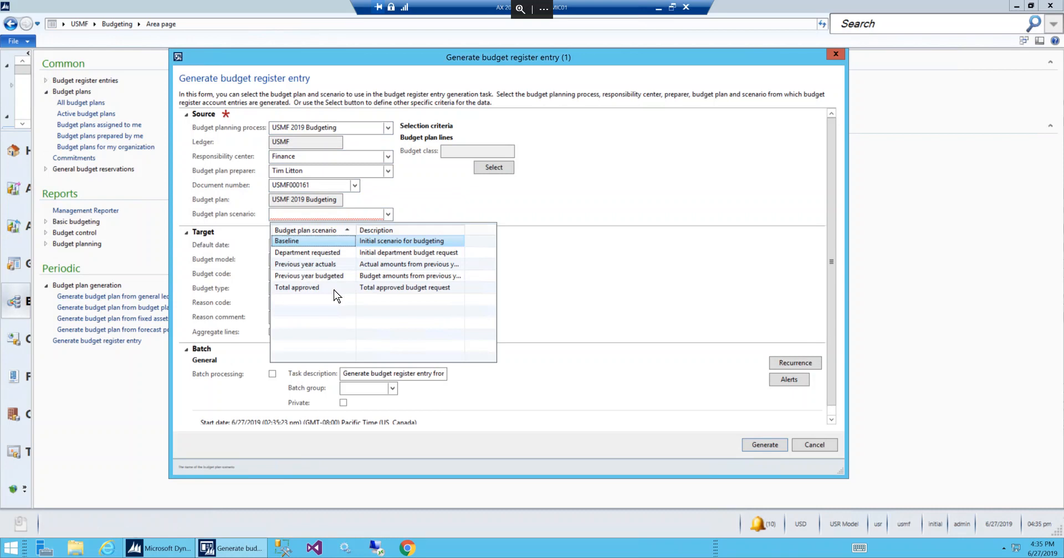
{"action": "left_click", "coordinate": [334, 290]}
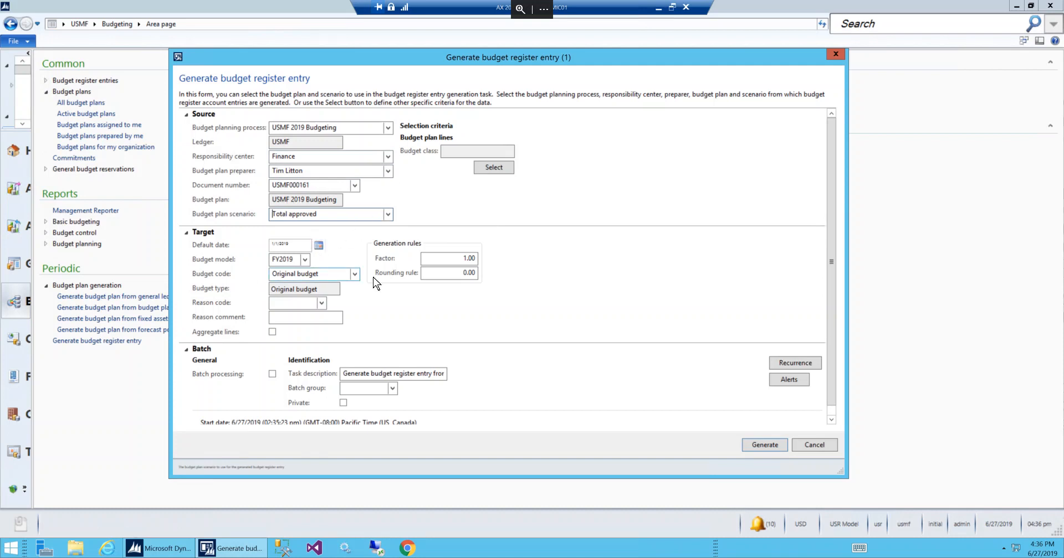
Generate the budget register entry with budget model FY2019 and budget code Original budget, and close the message log
{"action": "left_click", "coordinate": [304, 260]}
{"action": "left_click", "coordinate": [305, 261]}
{"action": "left_click", "coordinate": [355, 274]}
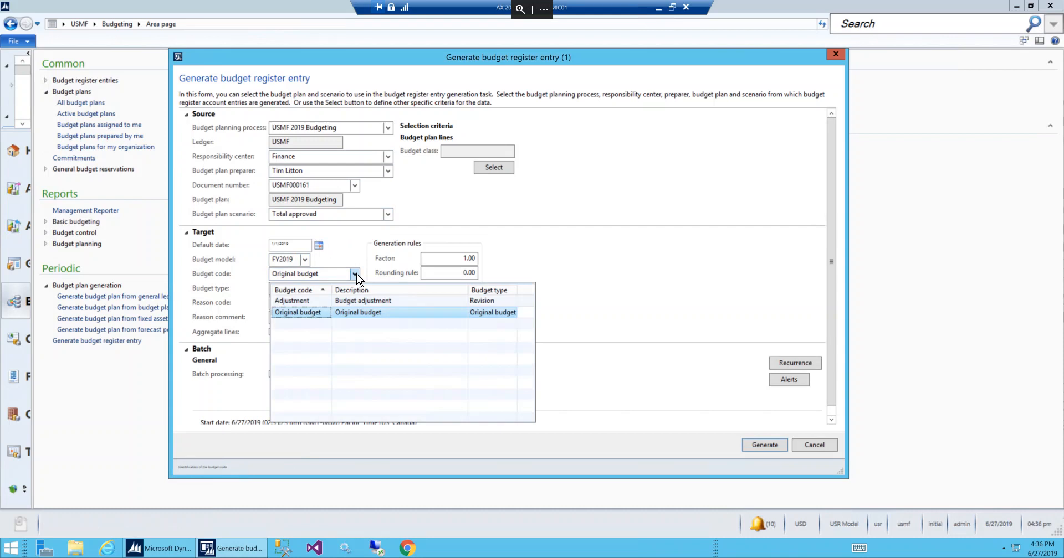
{"action": "left_click", "coordinate": [320, 313]}
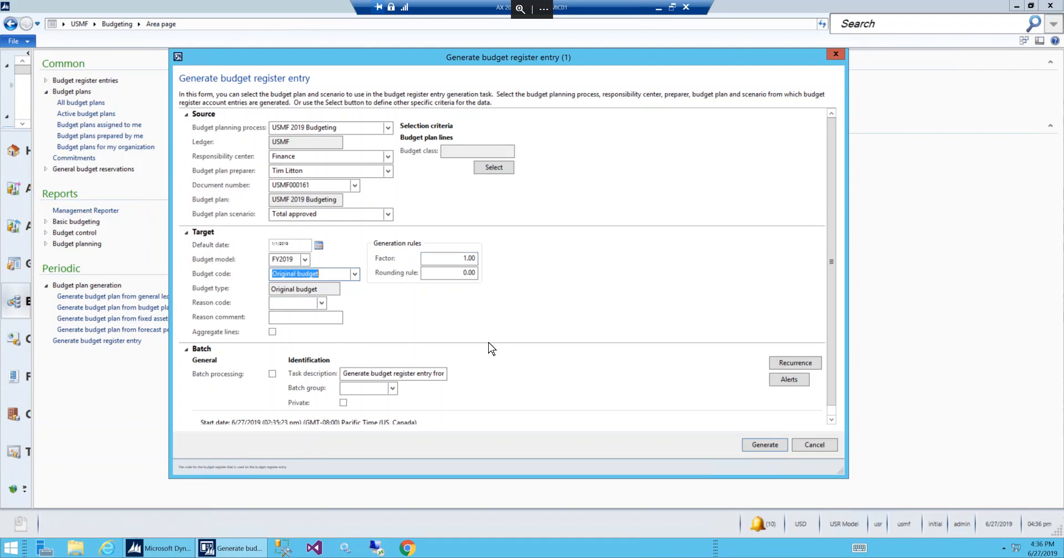
{"action": "left_click", "coordinate": [763, 449]}
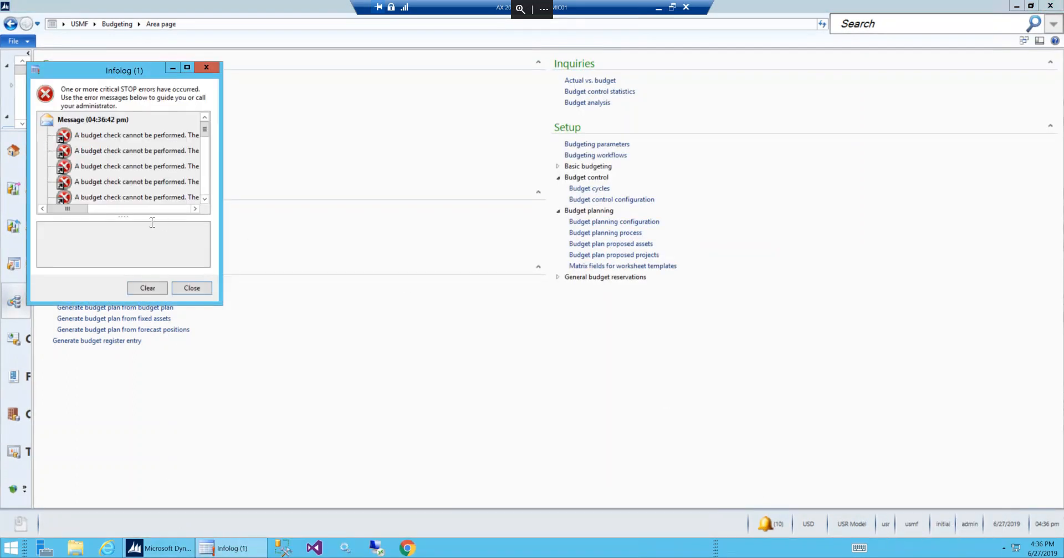
{"action": "left_click", "coordinate": [192, 289]}
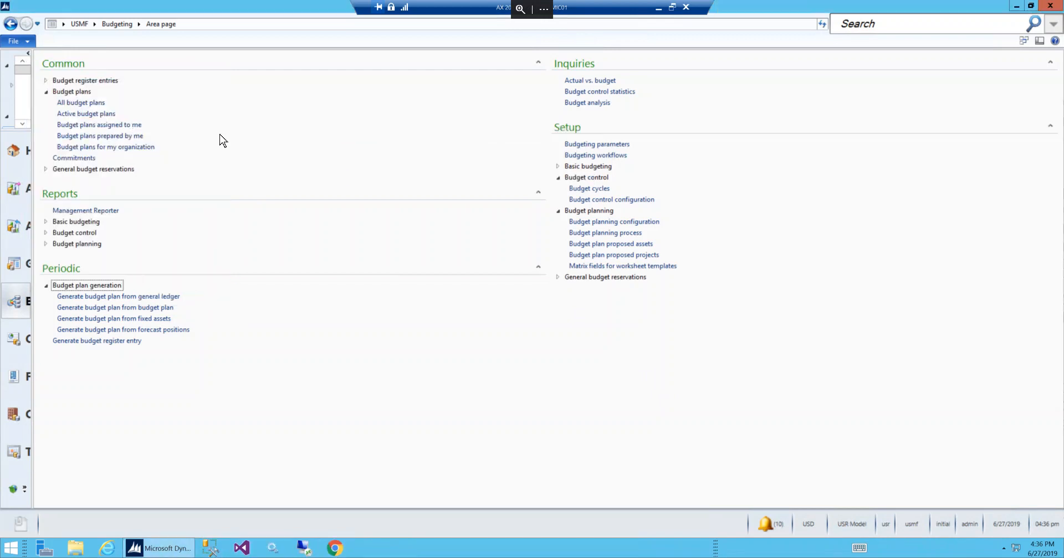
From all budget register entries, open the last FY2019 draft entry, review its account entries and close it
{"action": "left_click", "coordinate": [46, 80]}
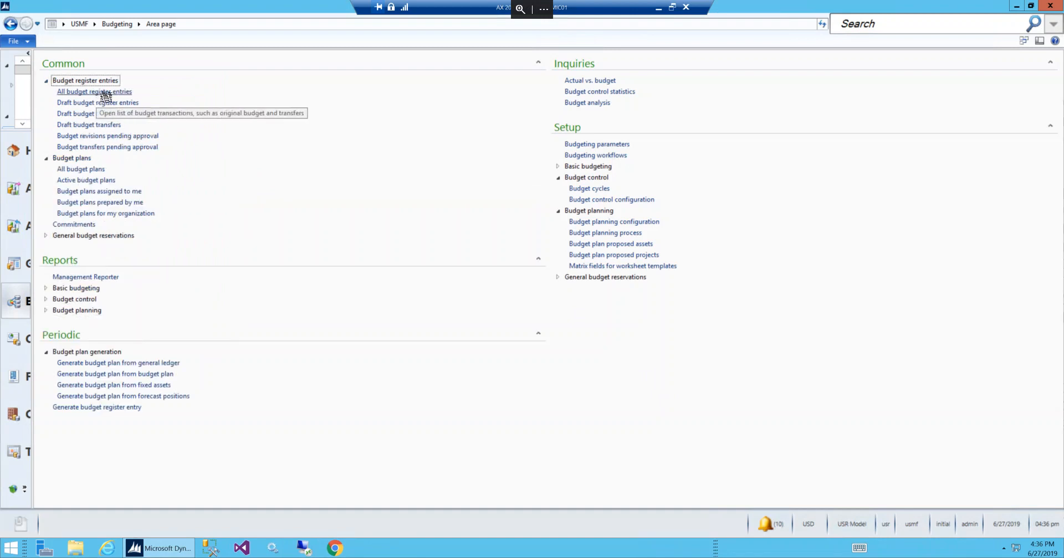
{"action": "left_click", "coordinate": [105, 92]}
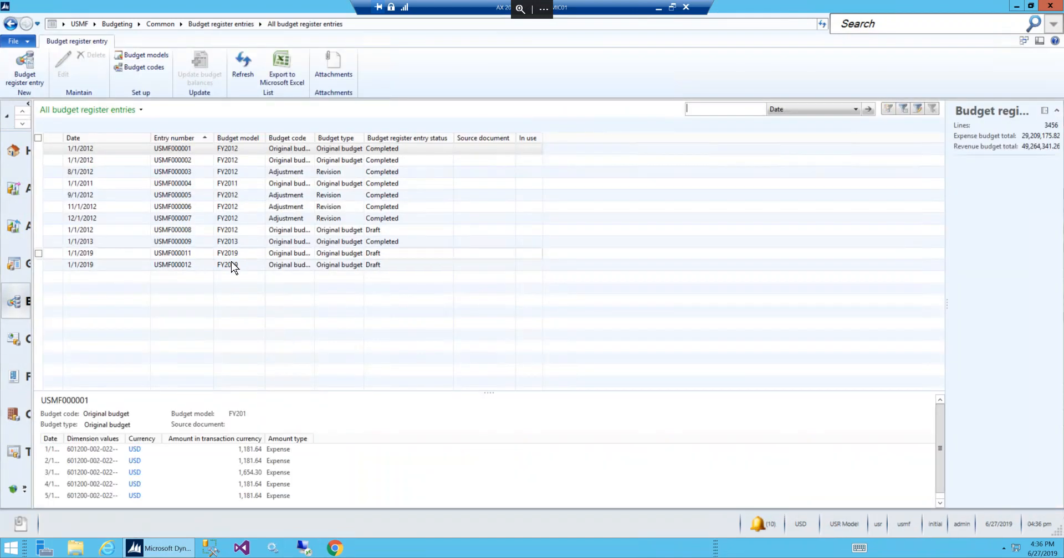
{"action": "left_click", "coordinate": [235, 269]}
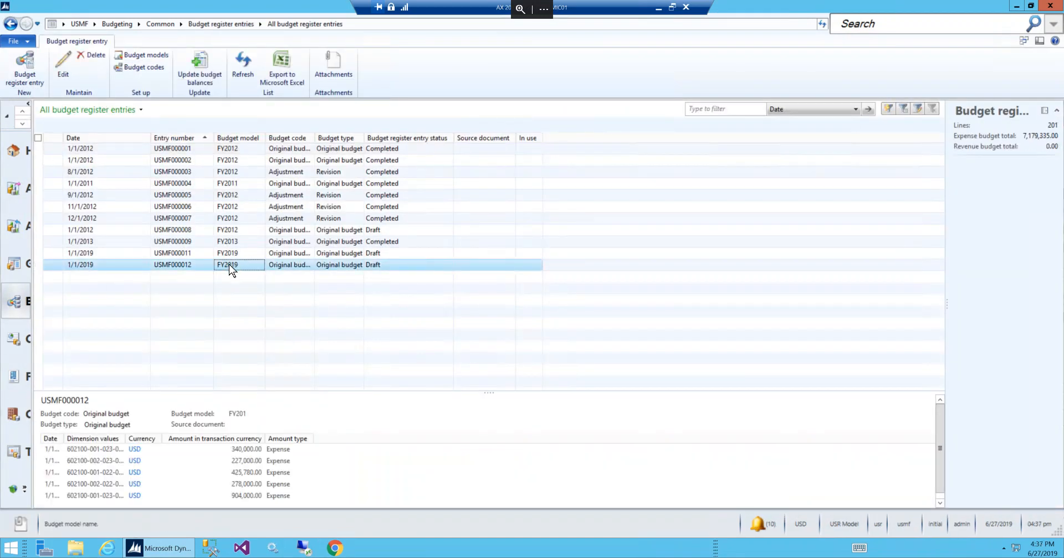
{"action": "double_click", "coordinate": [137, 267]}
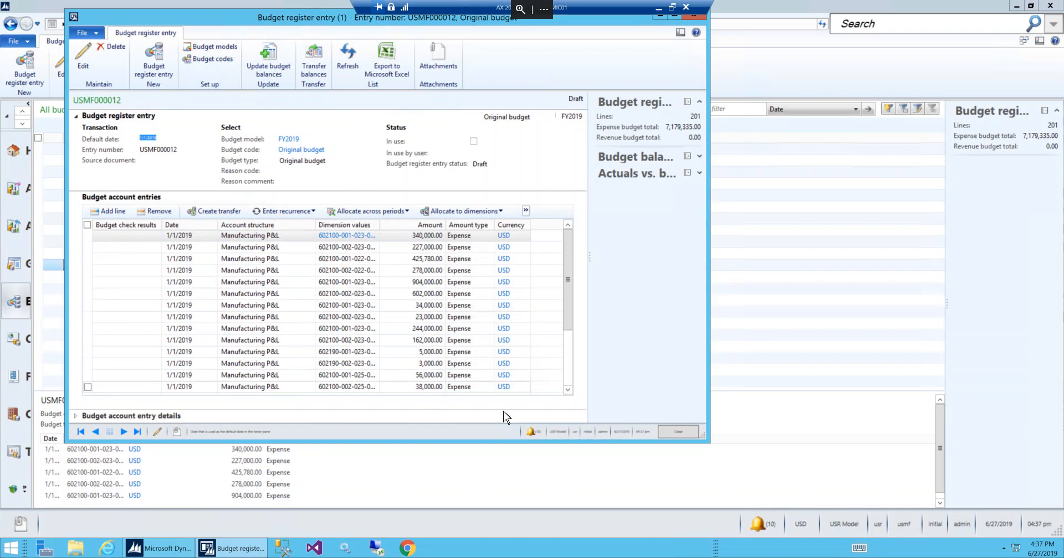
{"action": "left_click", "coordinate": [678, 432]}
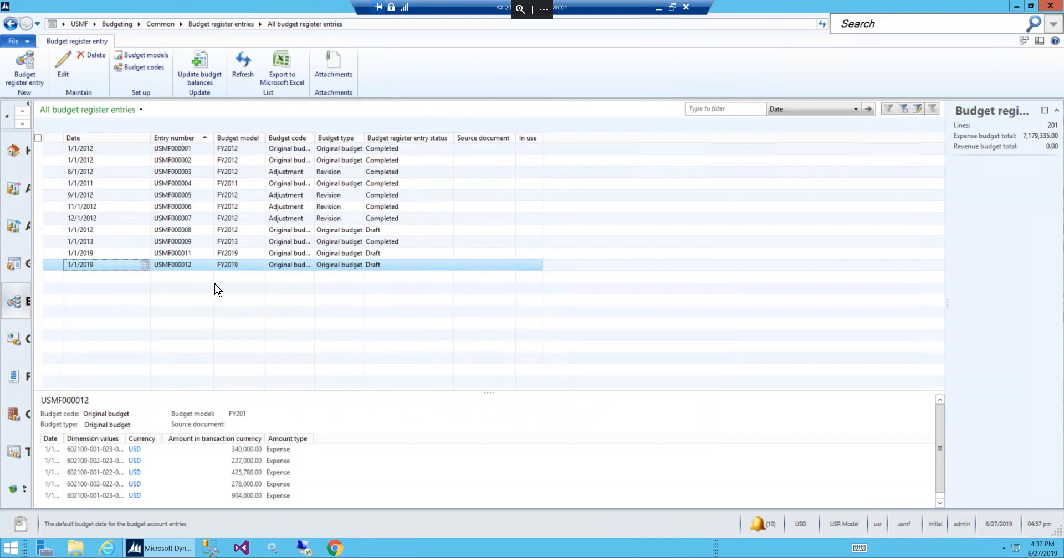
Return to the Budgeting area page, switch to the Excel planning diagram, and highlight the Approved stage's TOTAPR heading and amount
{"action": "left_click", "coordinate": [115, 24]}
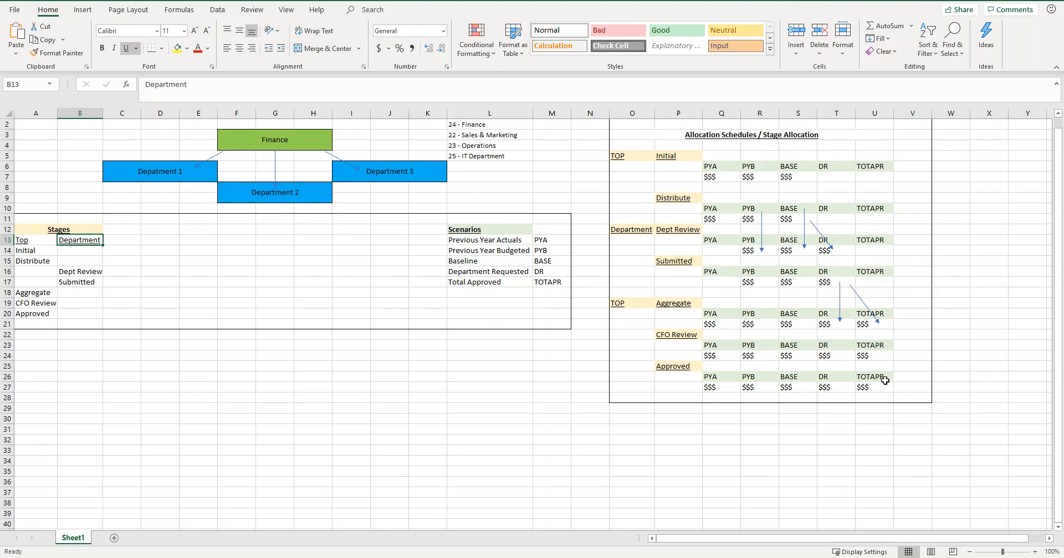
{"action": "left_click_drag", "start_coordinate": [882, 379], "coordinate": [882, 391]}
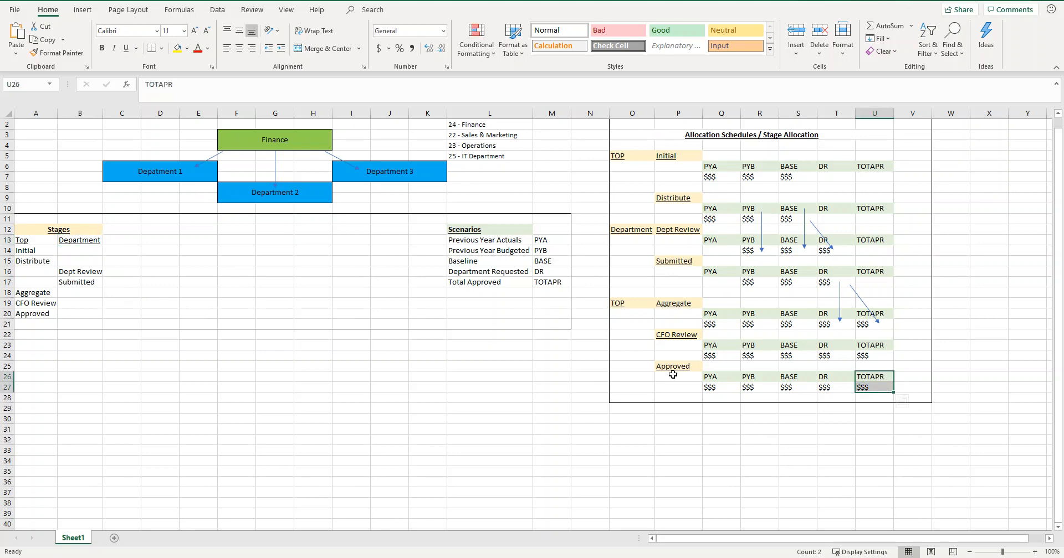